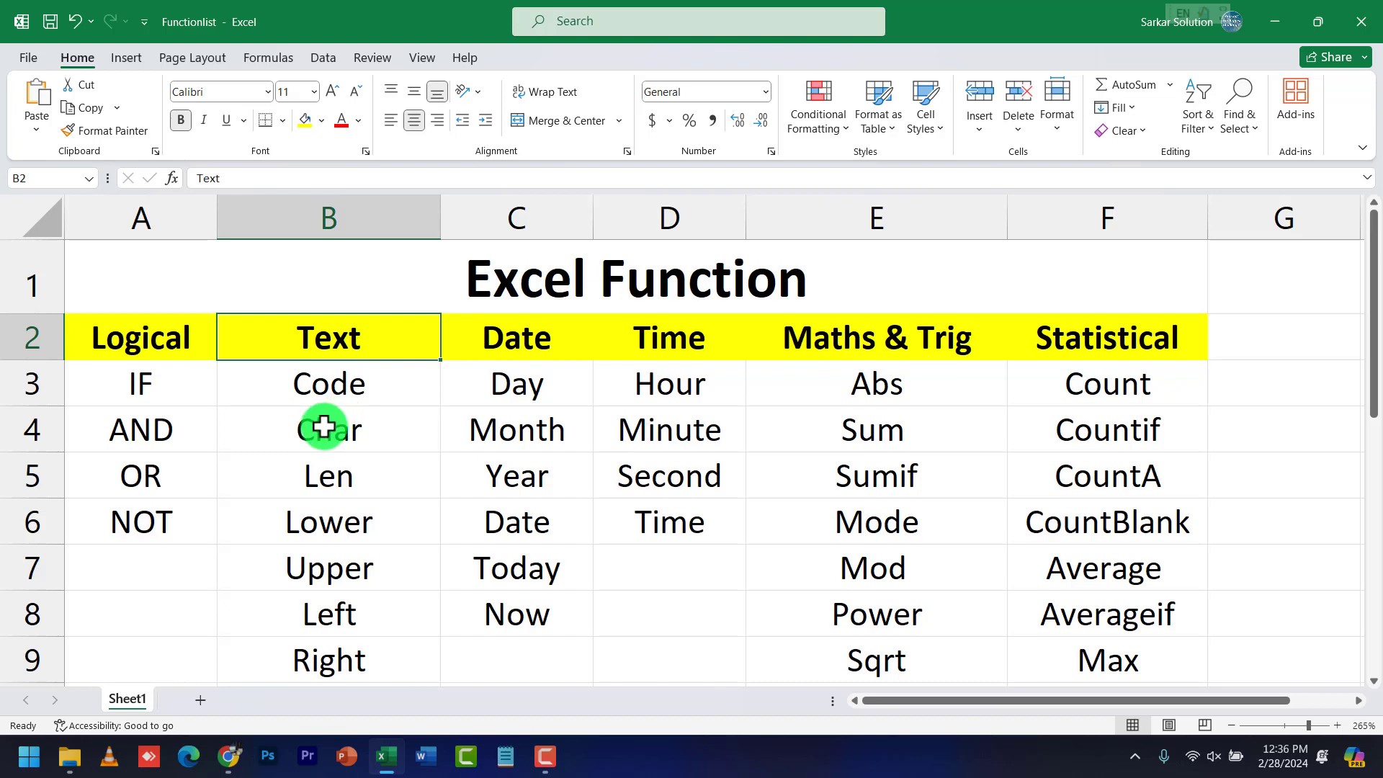
# Point out the Code, Upper and Len text functions and the Day and Hour functions on Sheet1
pyautogui.moveTo(333, 383); pyautogui.dragTo(354, 656)
pyautogui.scroll(-2, 355, 651)
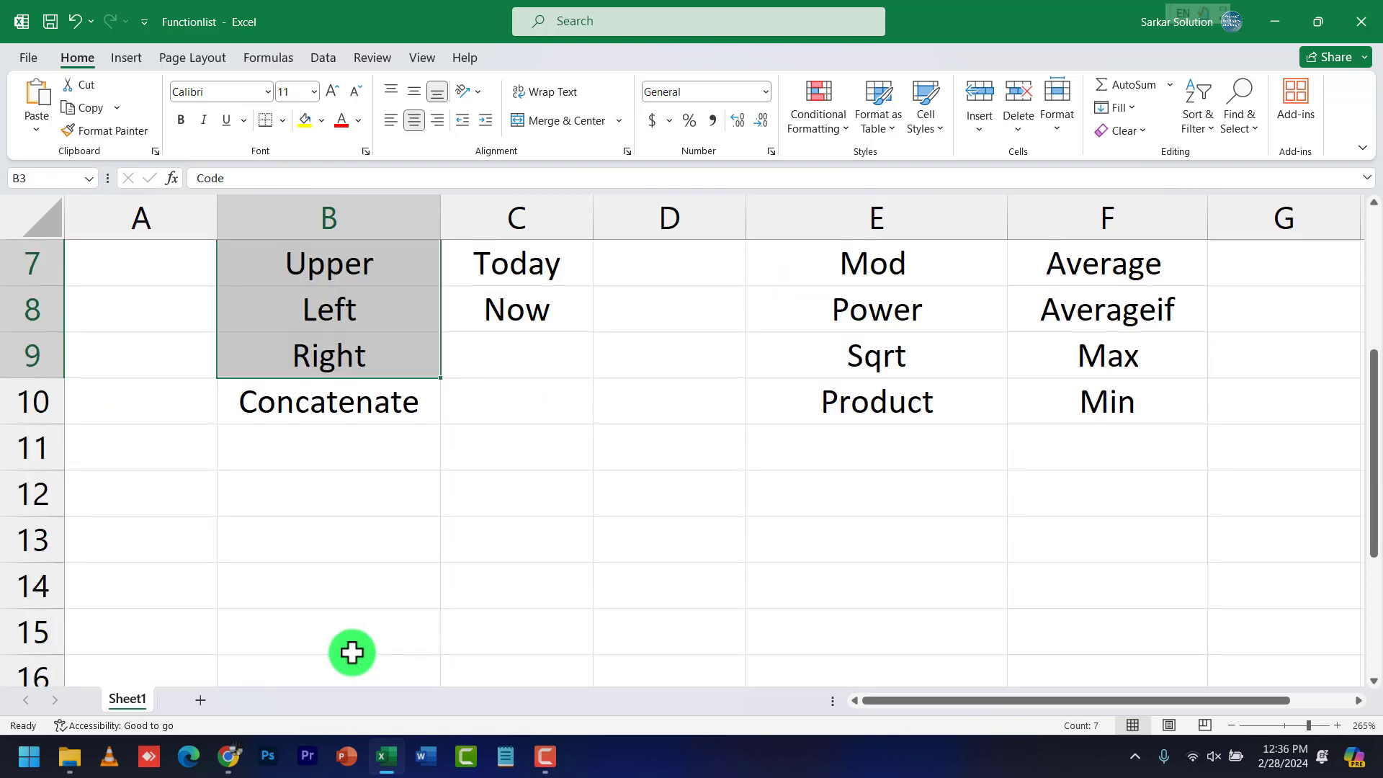
pyautogui.scroll(1, 355, 577)
pyautogui.scroll(1, 348, 528)
pyautogui.click(347, 546)
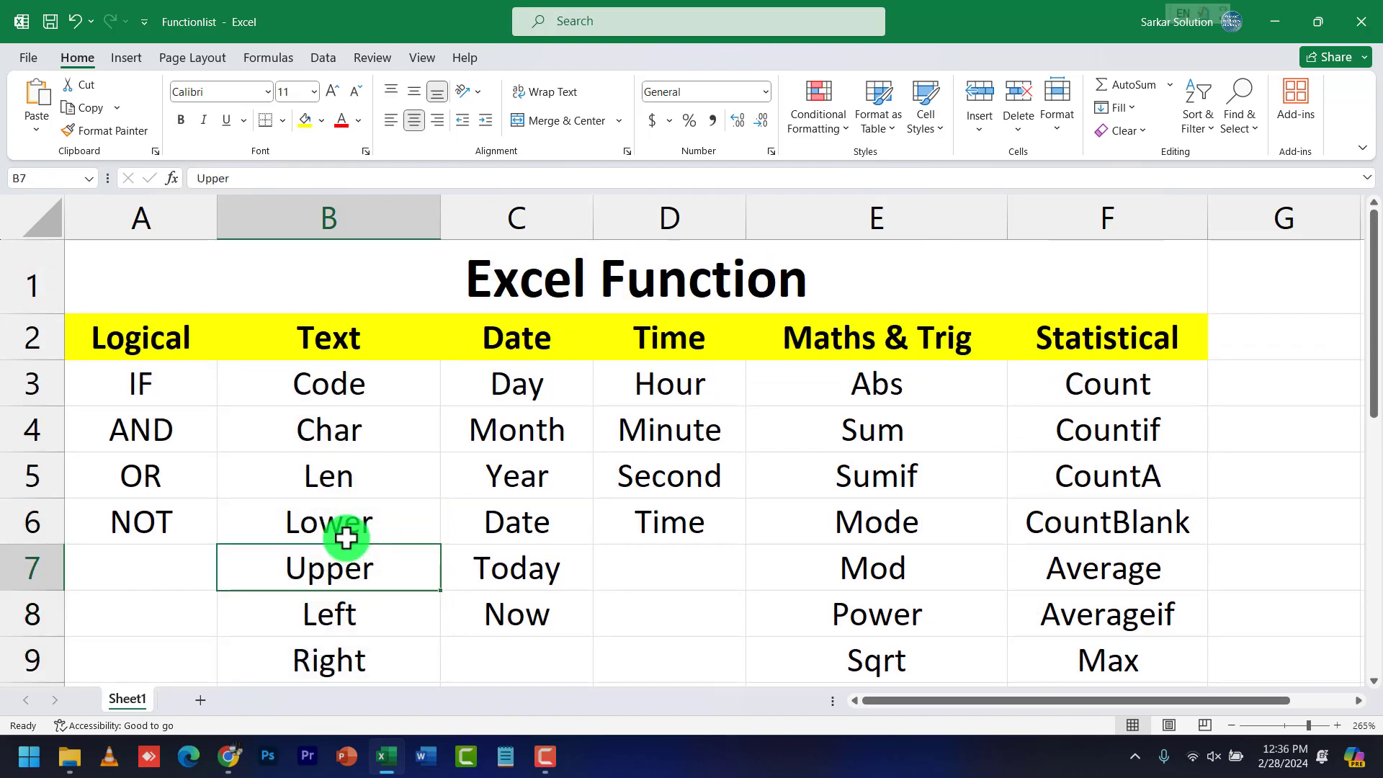
pyautogui.click(359, 476)
pyautogui.moveTo(356, 391); pyautogui.dragTo(351, 595)
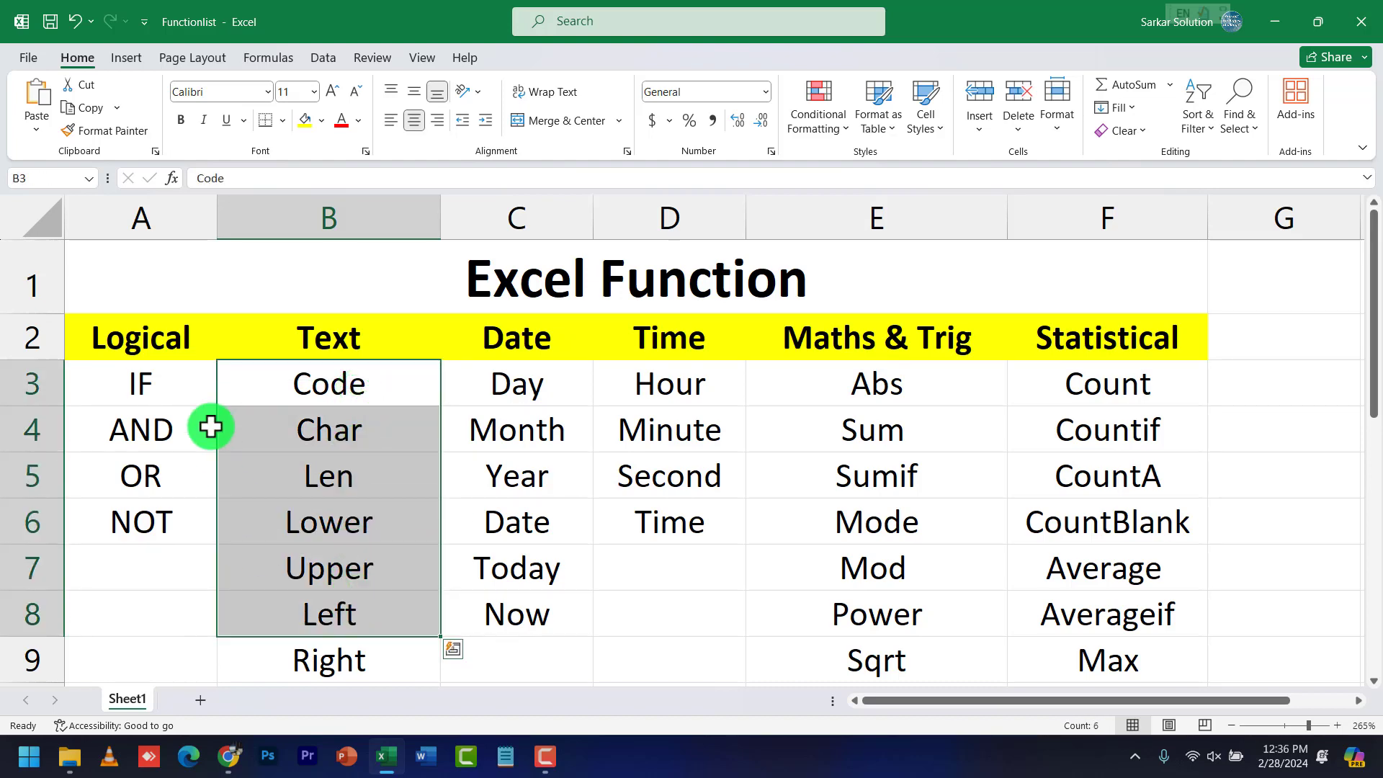
pyautogui.click(314, 374)
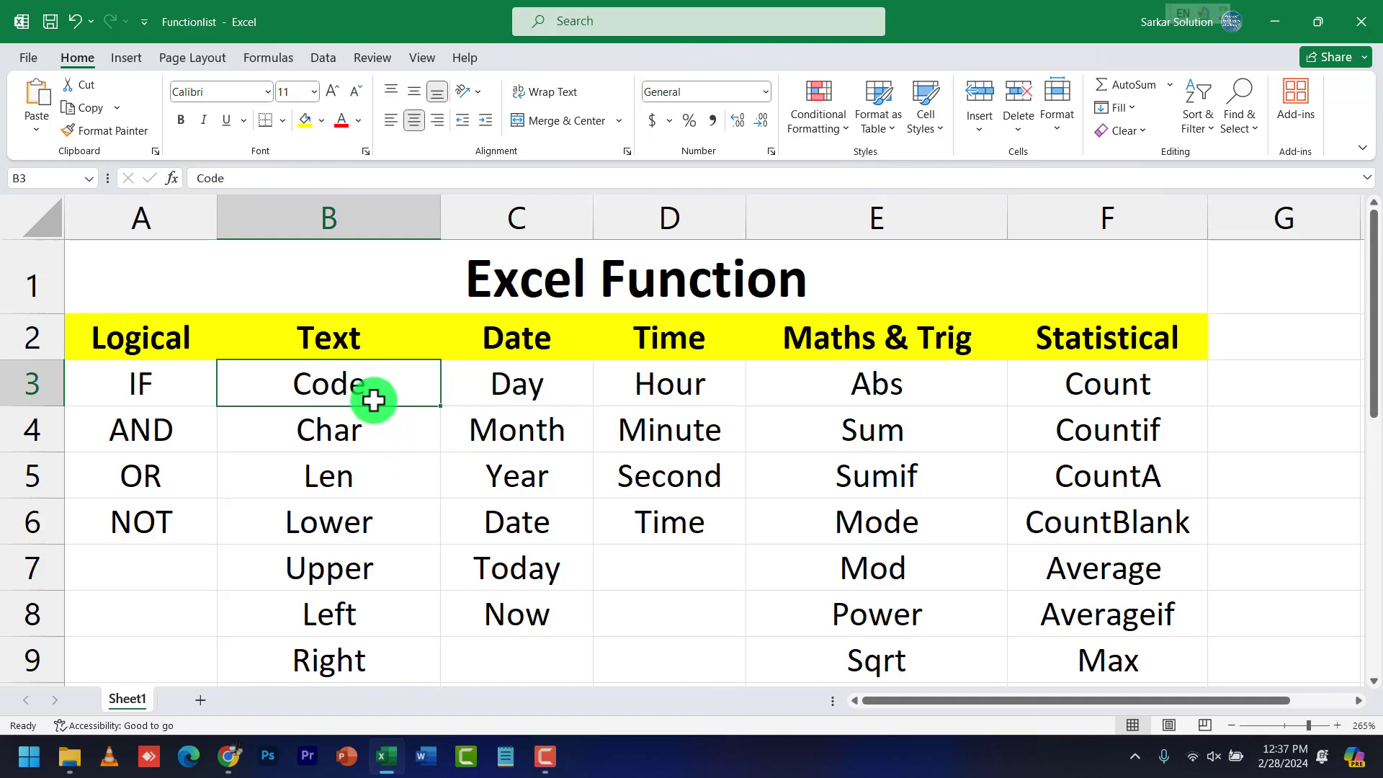
pyautogui.click(373, 395)
pyautogui.click(583, 393)
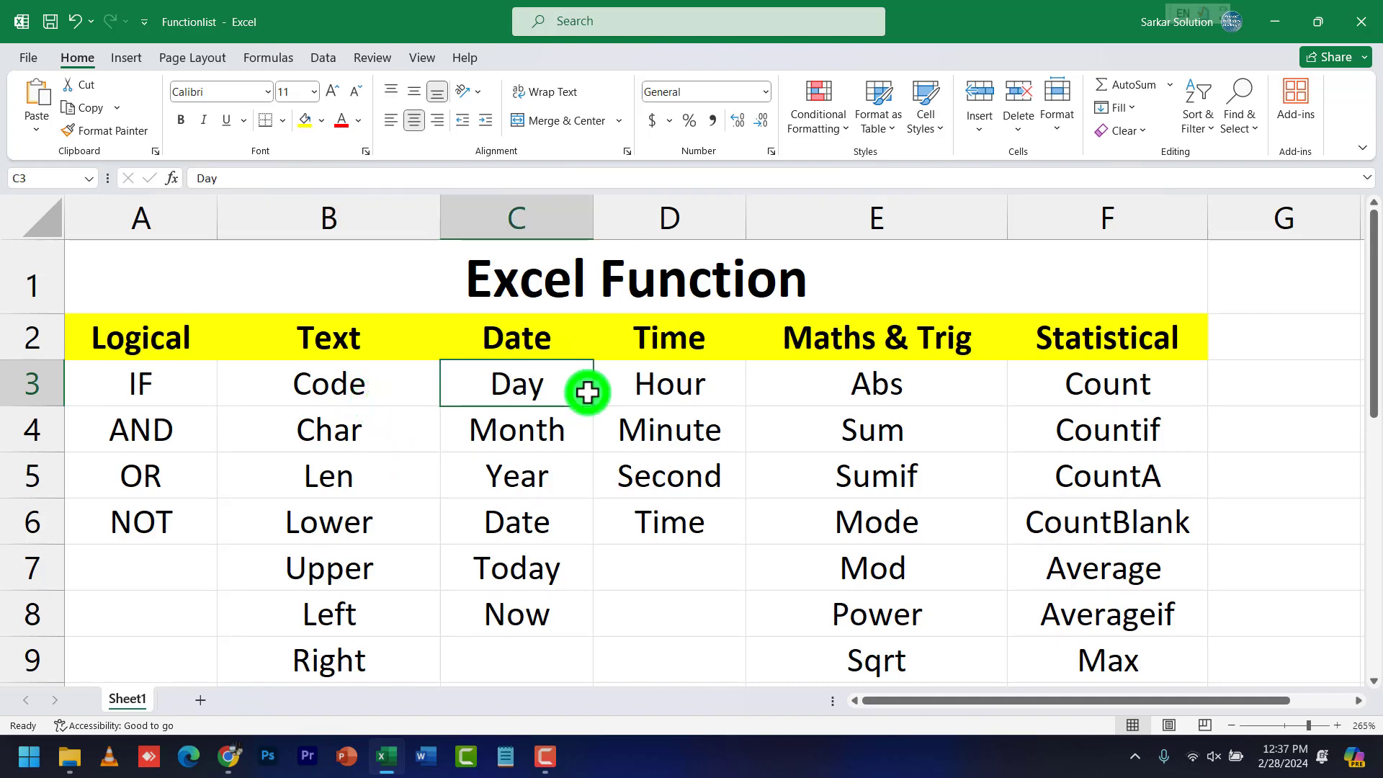
pyautogui.click(673, 389)
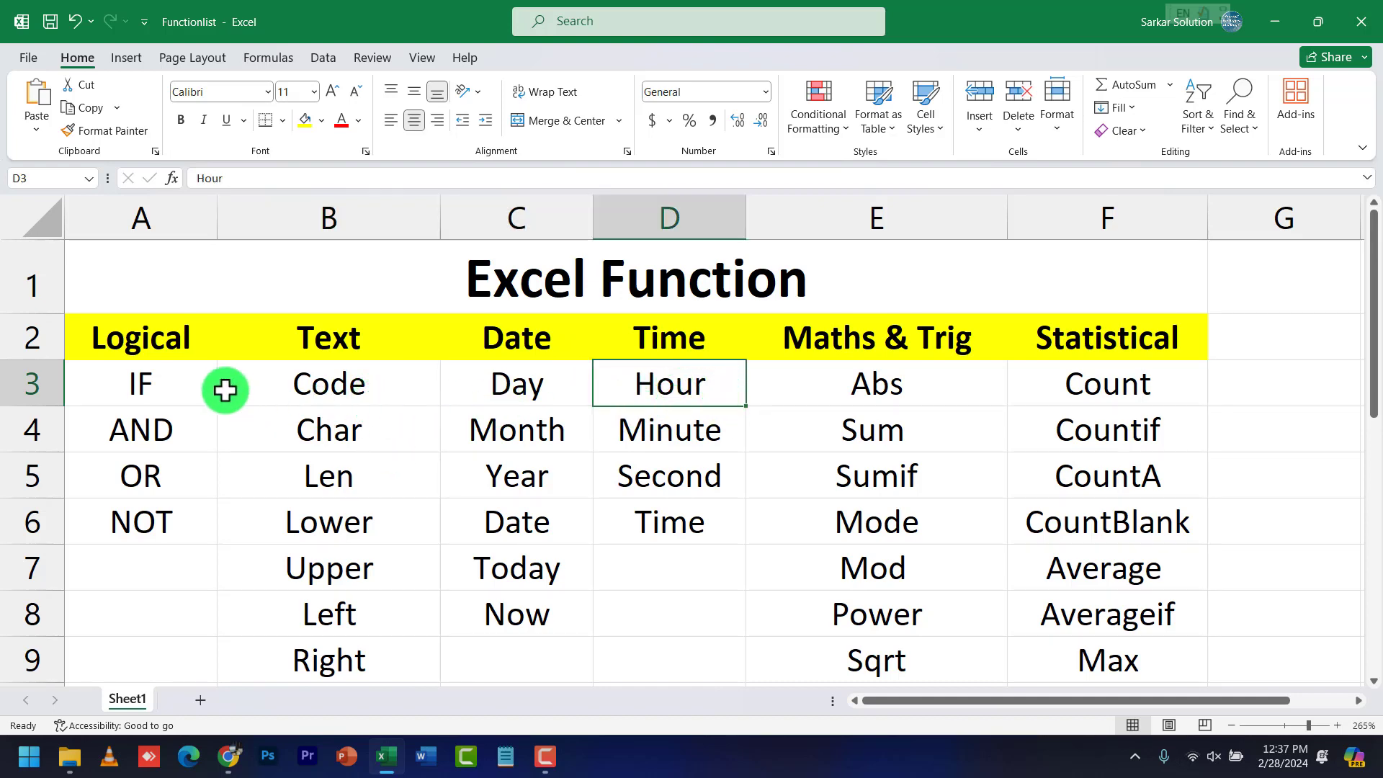
# Review the Logical, Text, Date, Time, Maths & Trig and Statistical columns, ending on Code
pyautogui.click(175, 341)
pyautogui.click(300, 342)
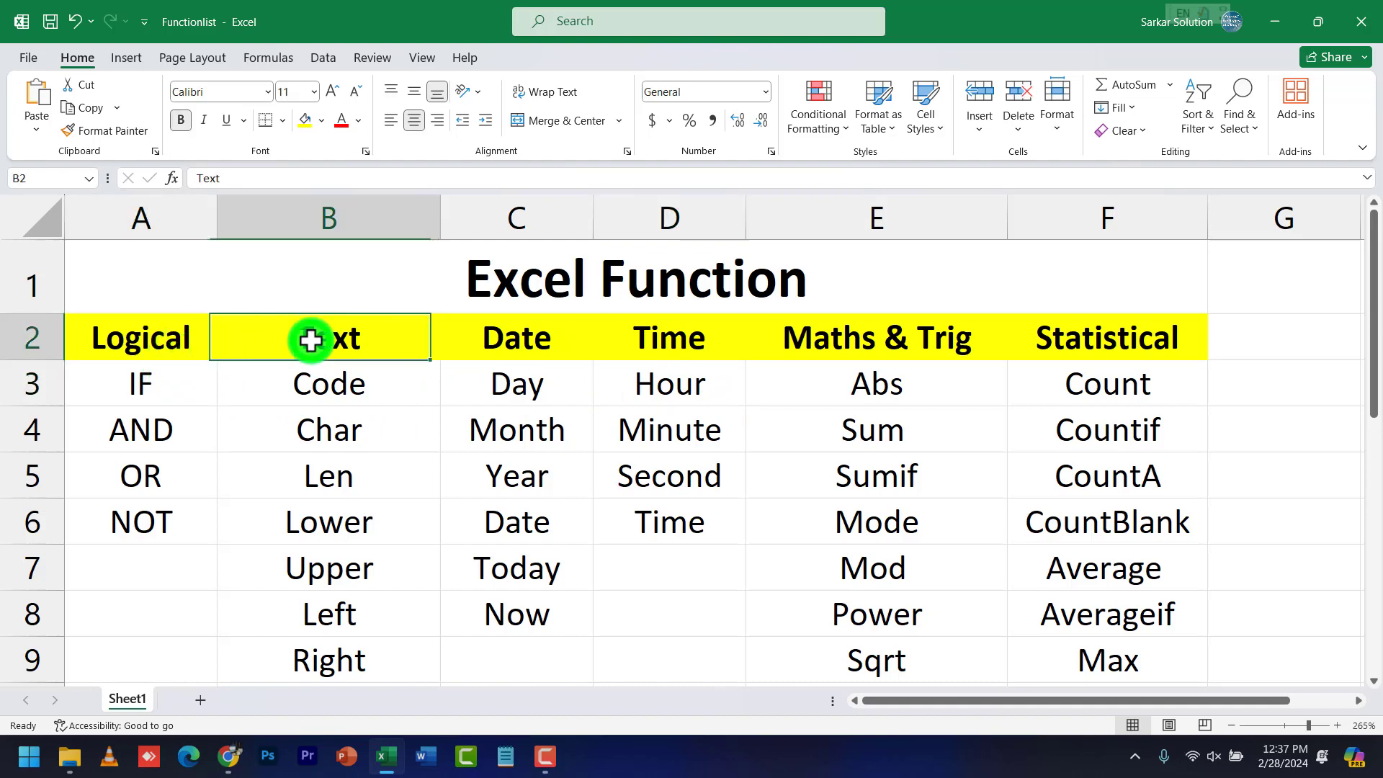
pyautogui.click(533, 336)
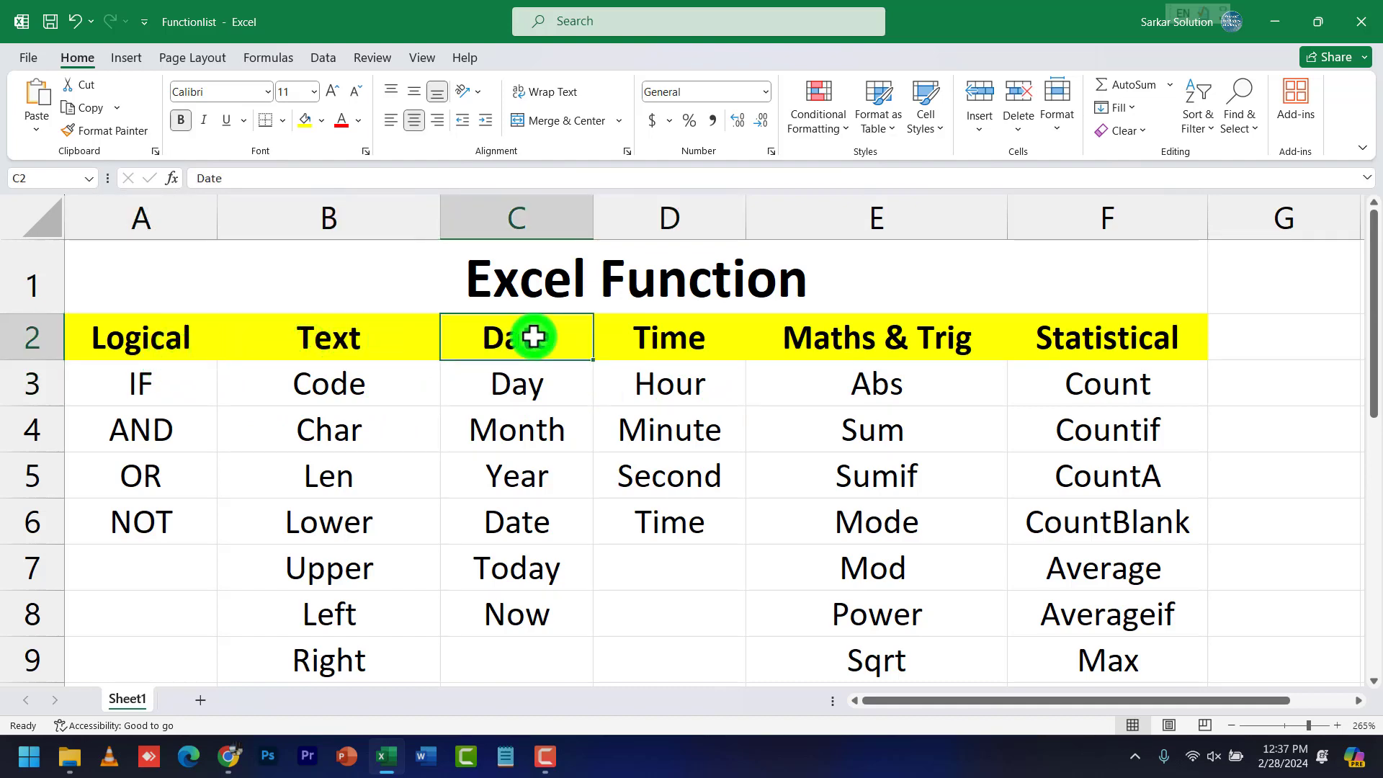
pyautogui.click(648, 331)
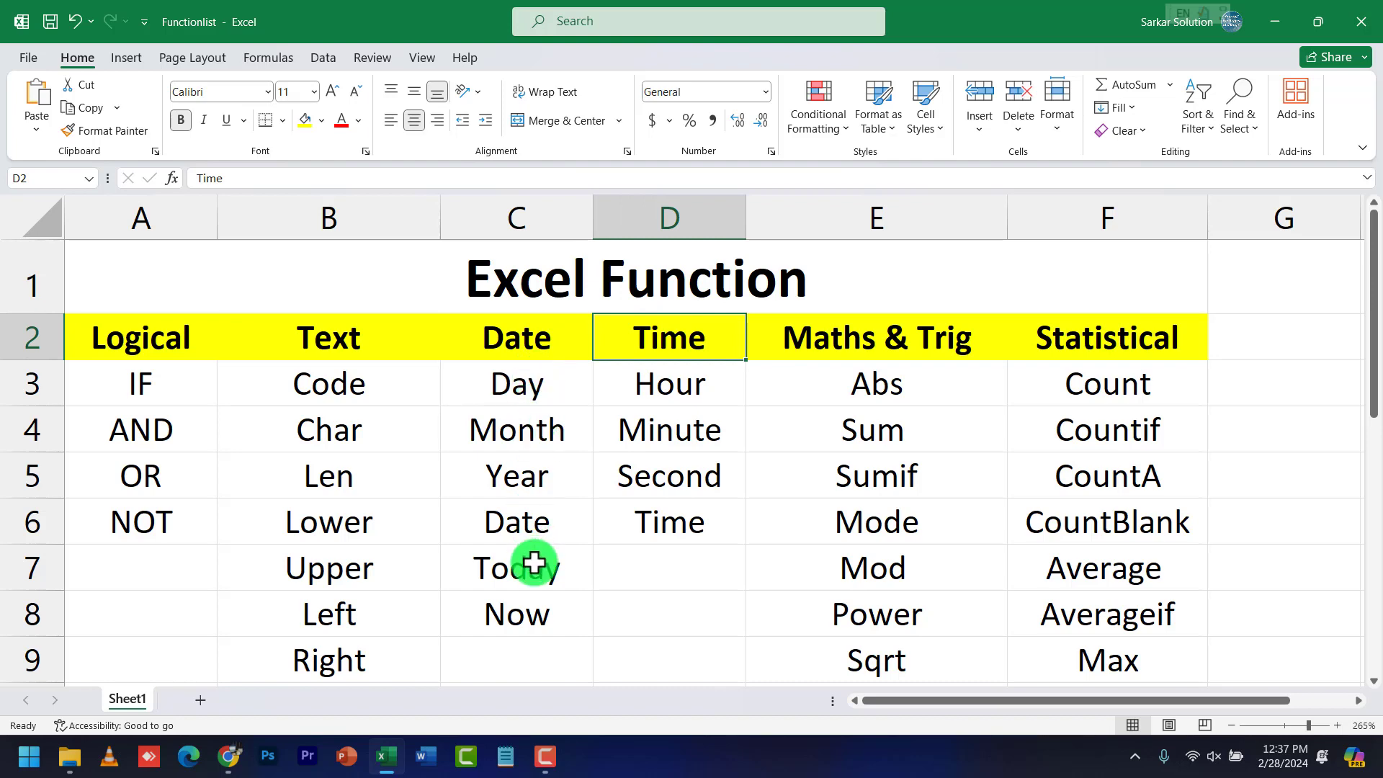
pyautogui.click(877, 348)
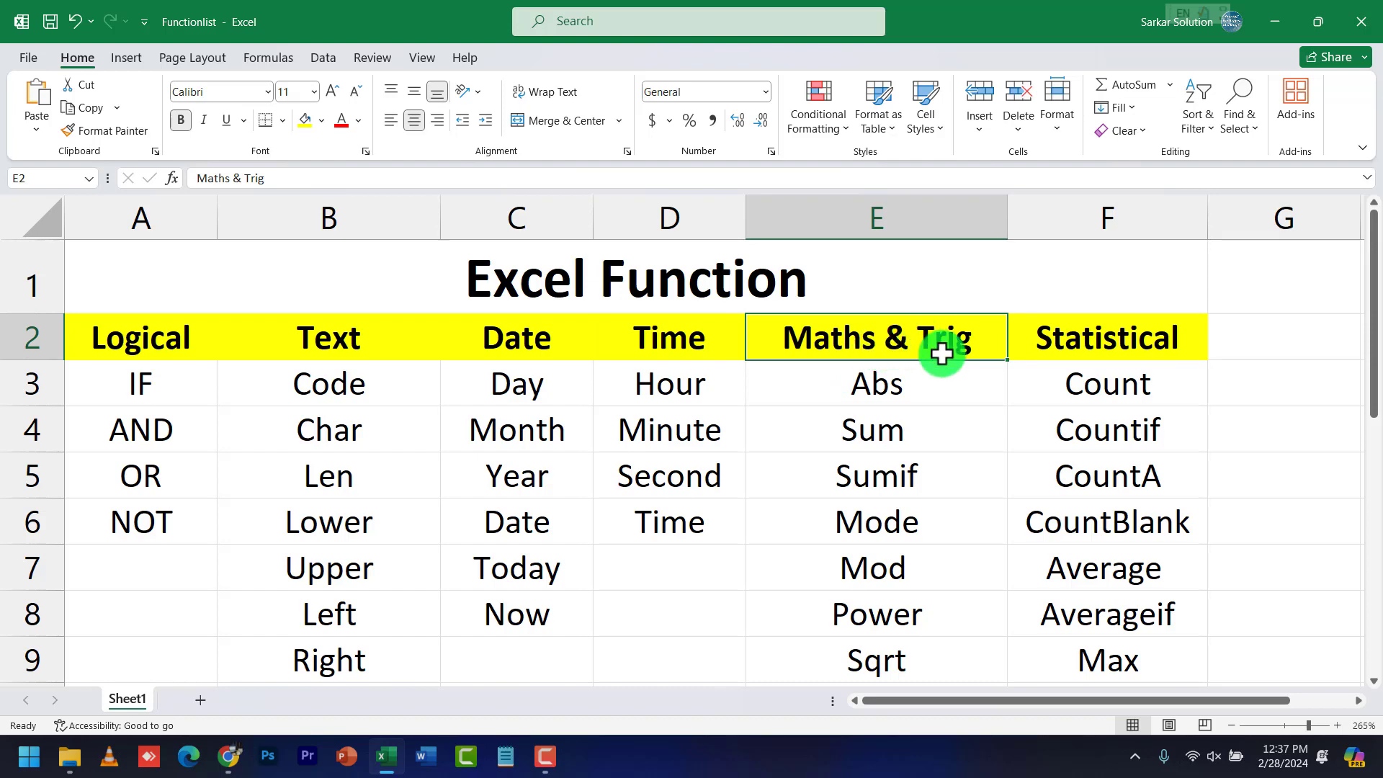
pyautogui.click(1071, 349)
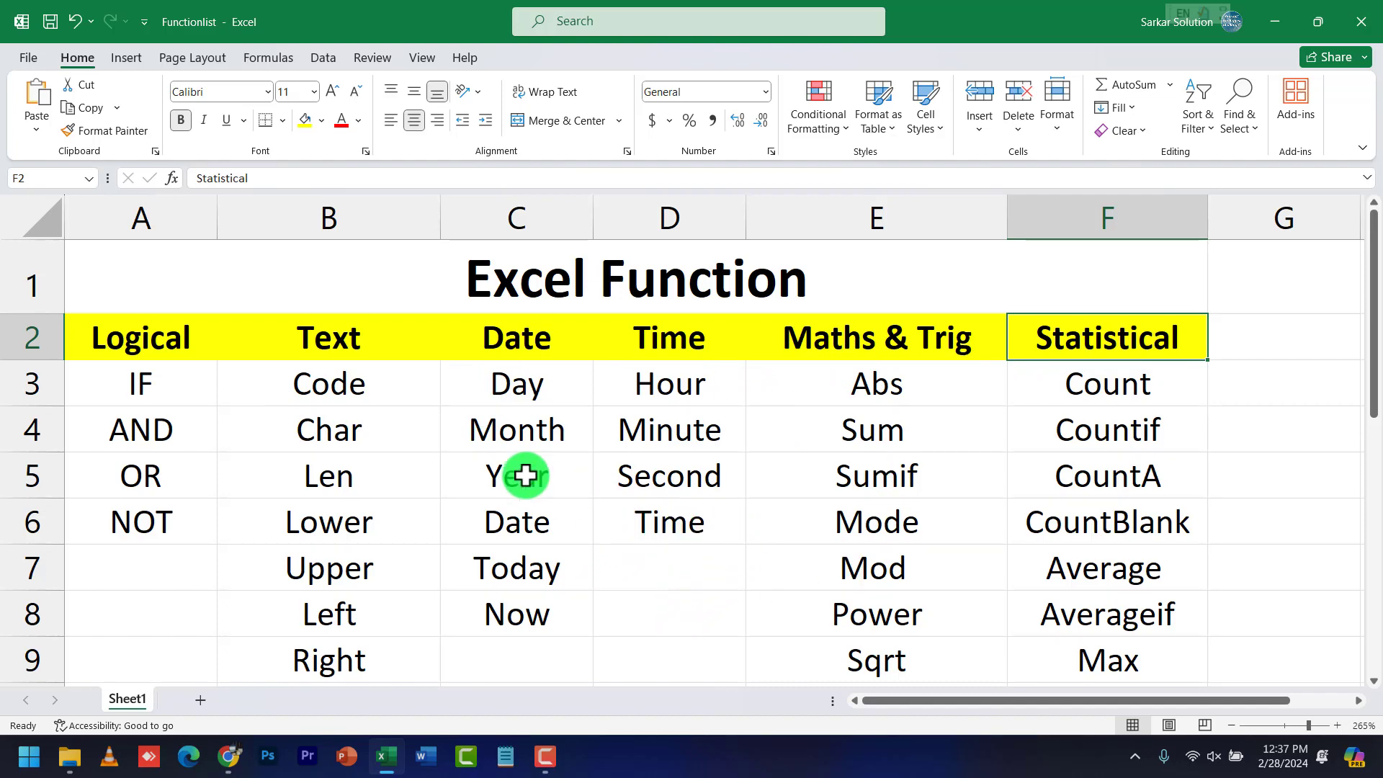
pyautogui.moveTo(196, 346); pyautogui.dragTo(1063, 664)
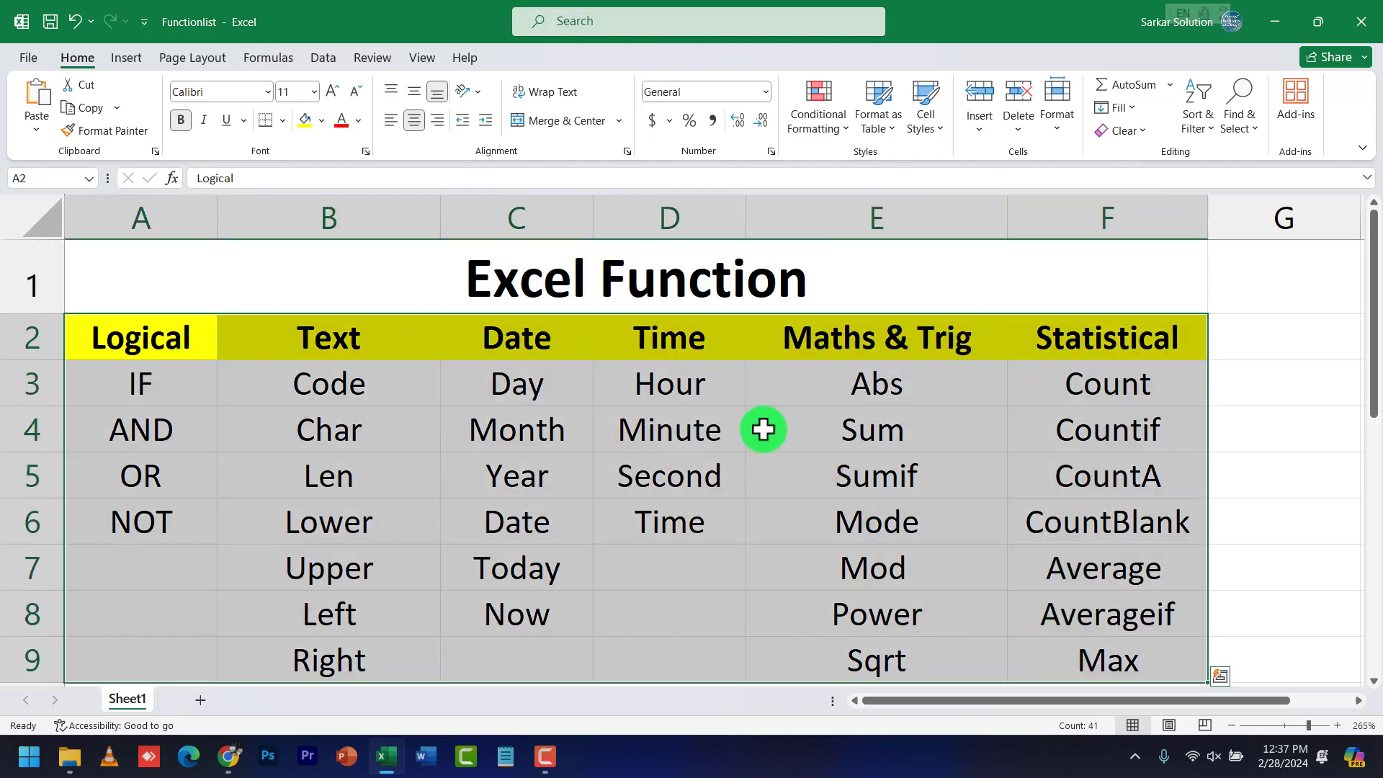
pyautogui.click(688, 428)
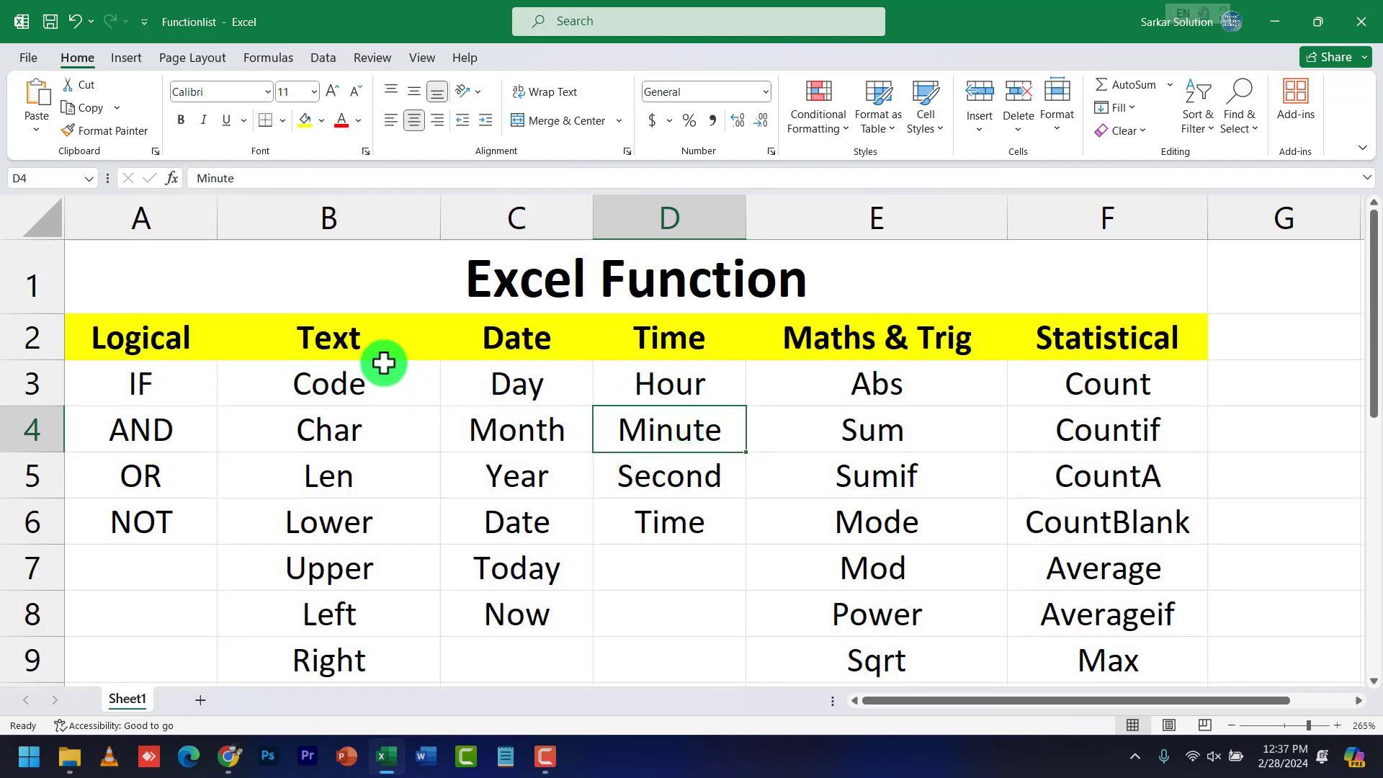
pyautogui.click(361, 346)
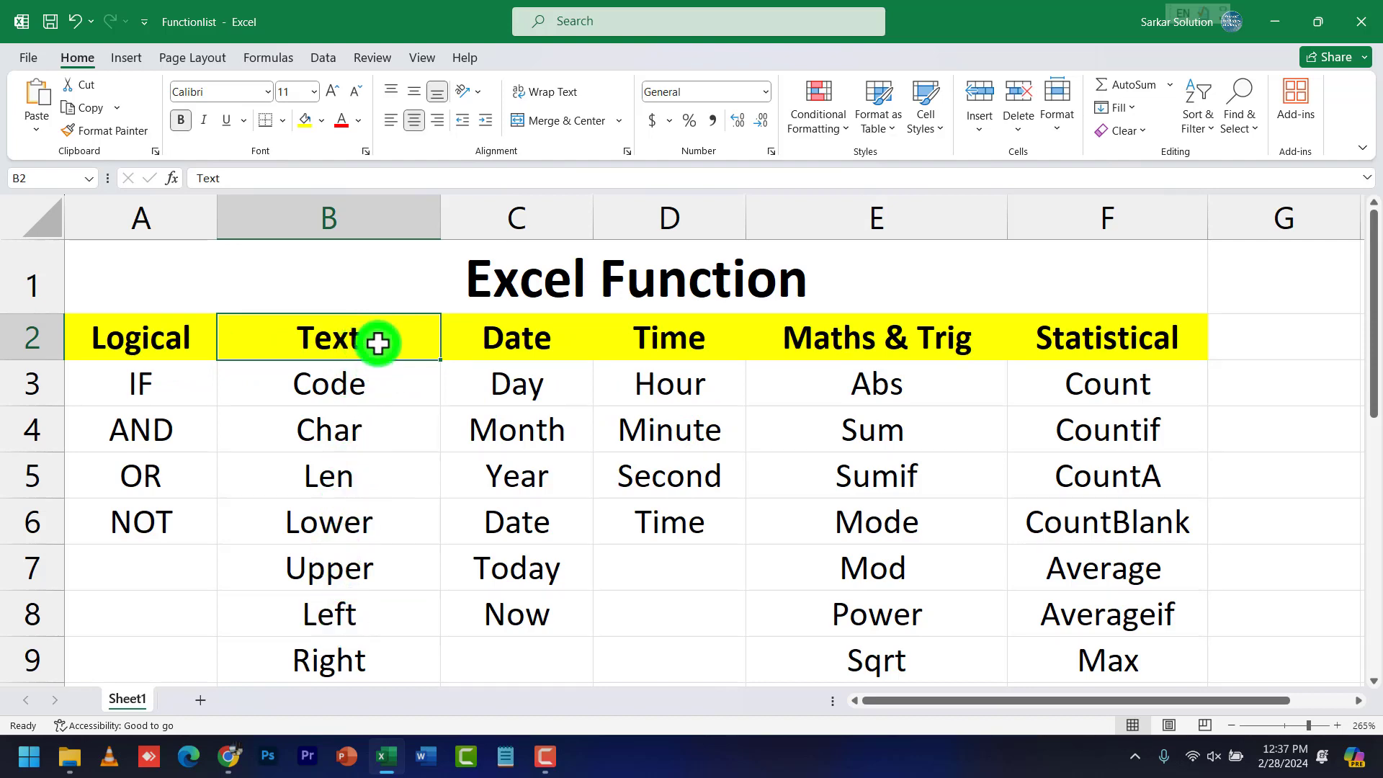
pyautogui.moveTo(374, 343); pyautogui.dragTo(370, 660)
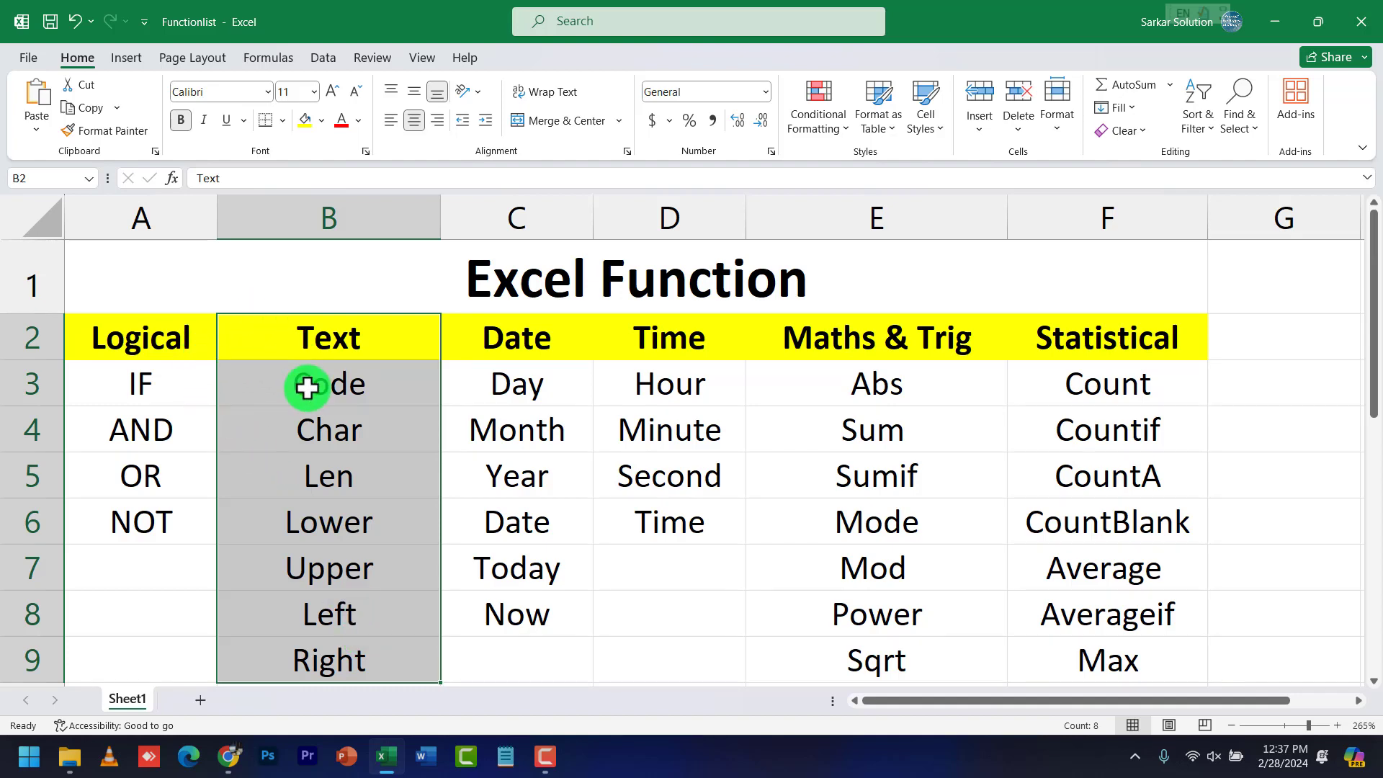
pyautogui.click(369, 402)
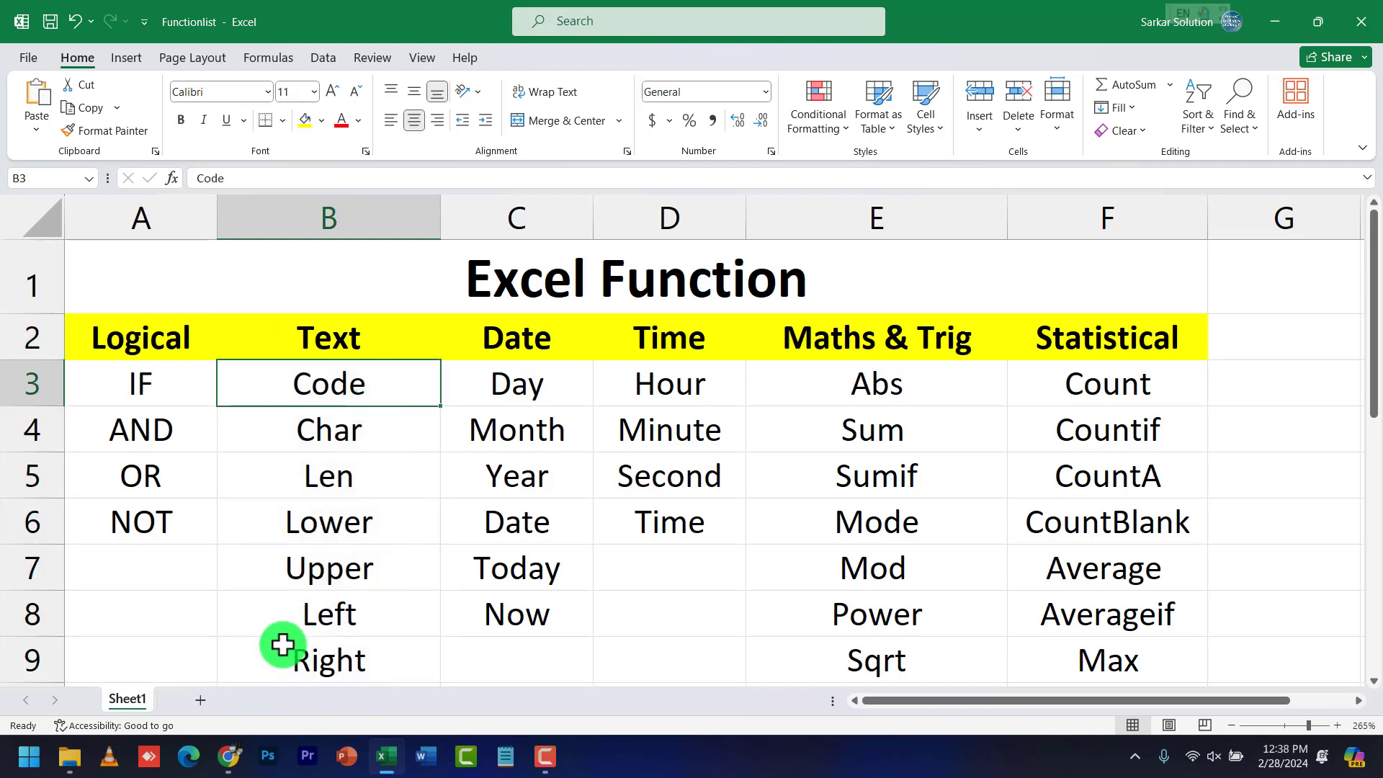
# Add a new blank worksheet, Sheet2, and switch to it
pyautogui.click(196, 702)
pyautogui.scroll(6, 116, 347)
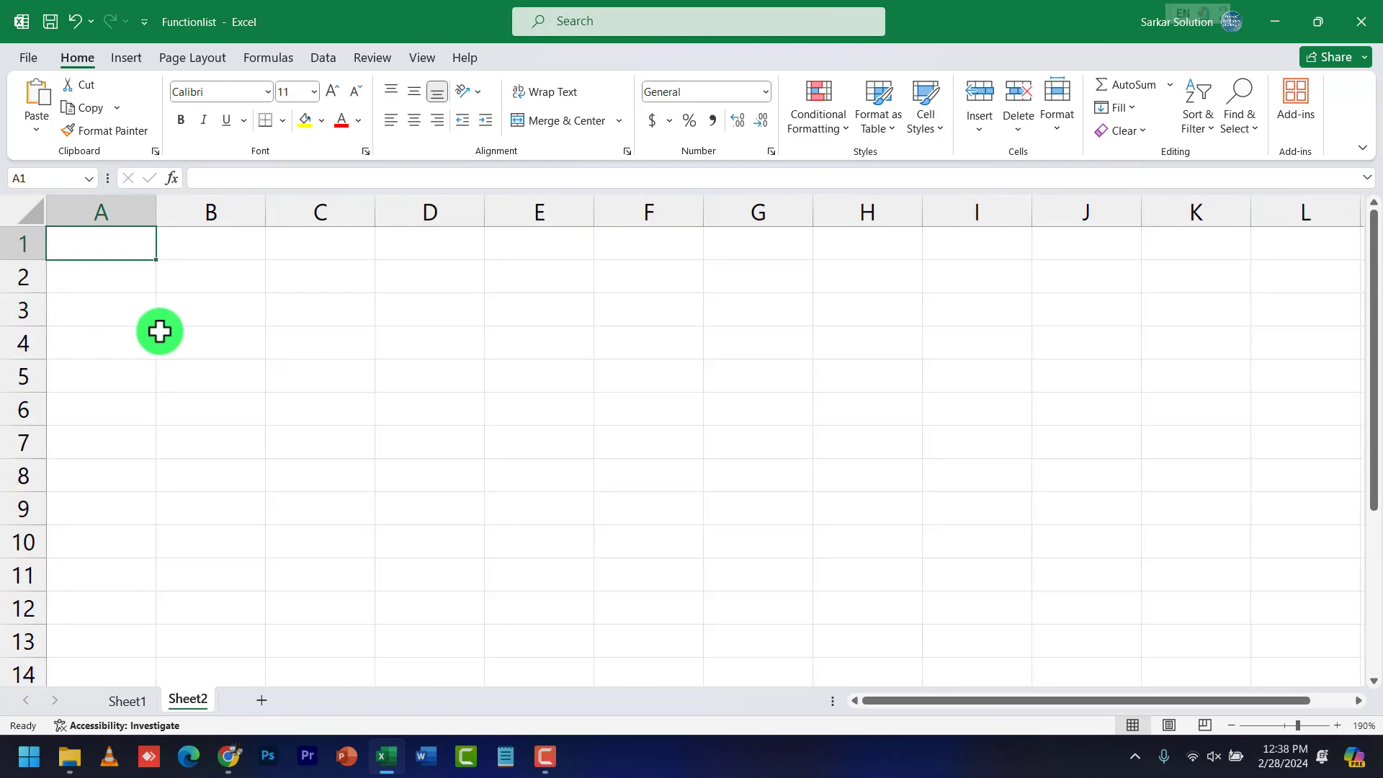
pyautogui.click(231, 311)
pyautogui.click(149, 699)
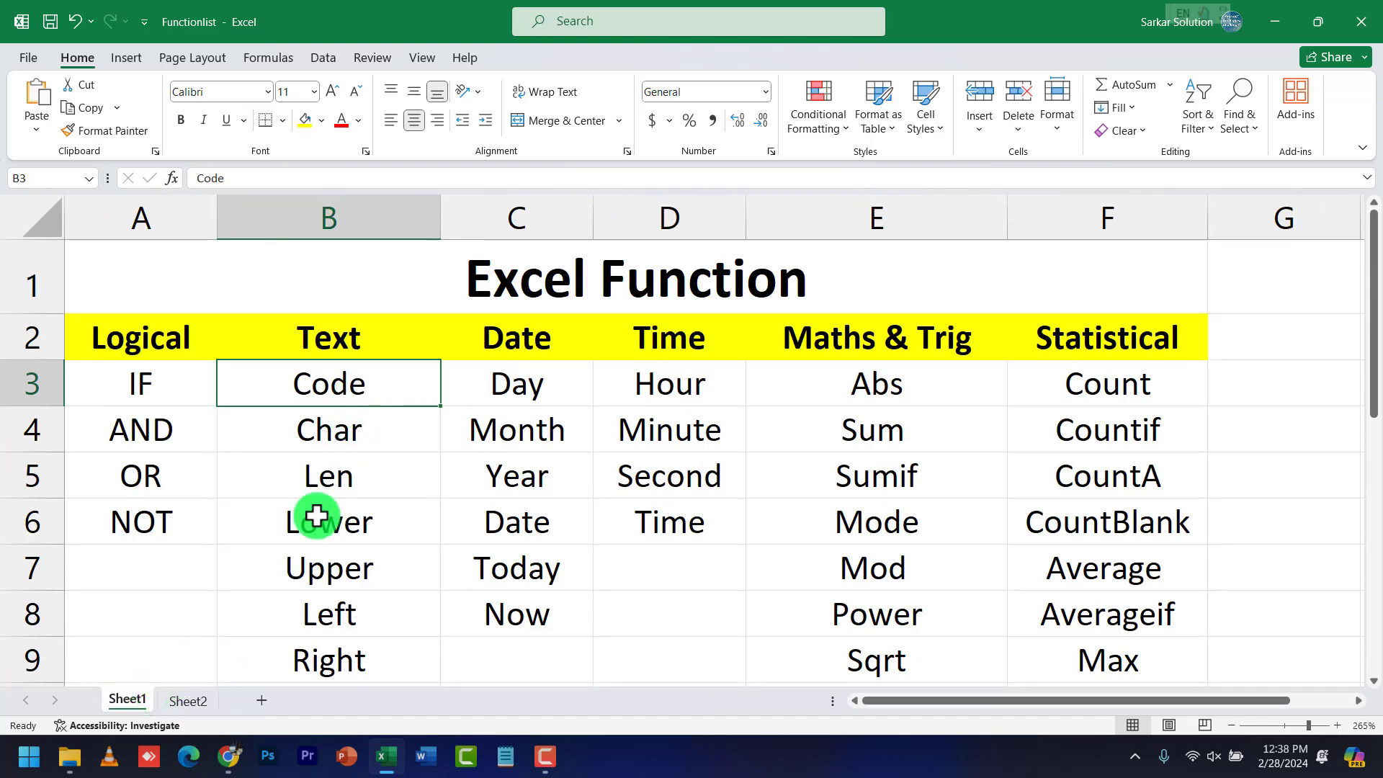
pyautogui.click(197, 697)
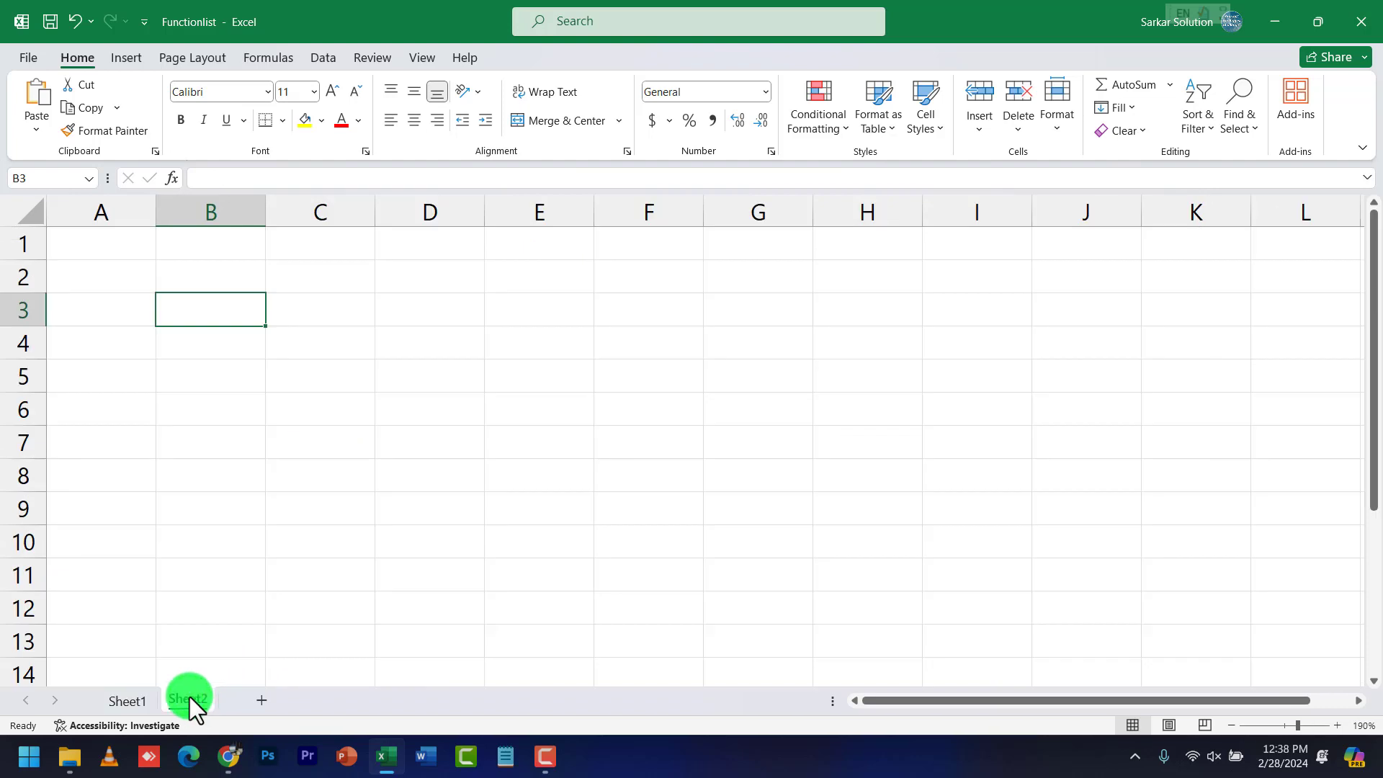
# Enter A in C4 and 101010101 in D4 on Sheet2
pyautogui.click(332, 344)
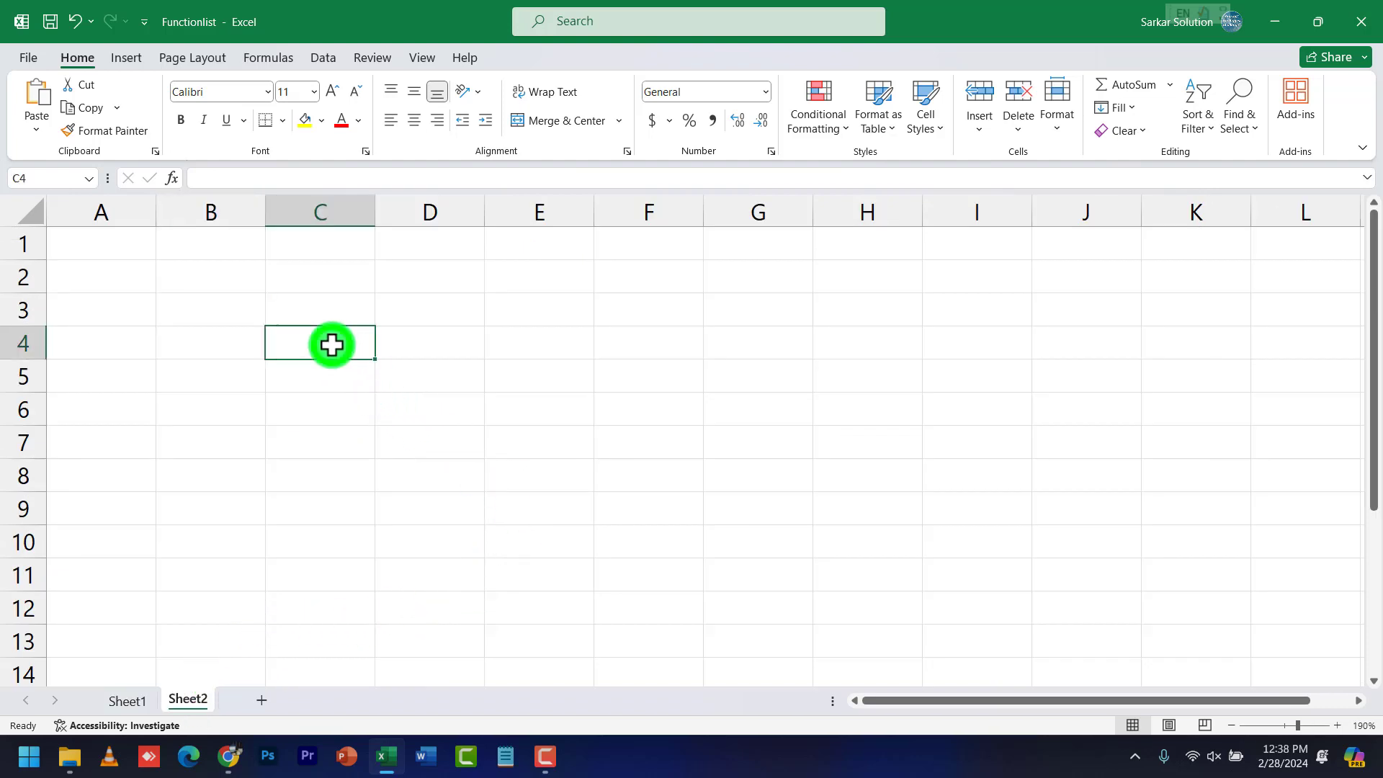
pyautogui.write('A')
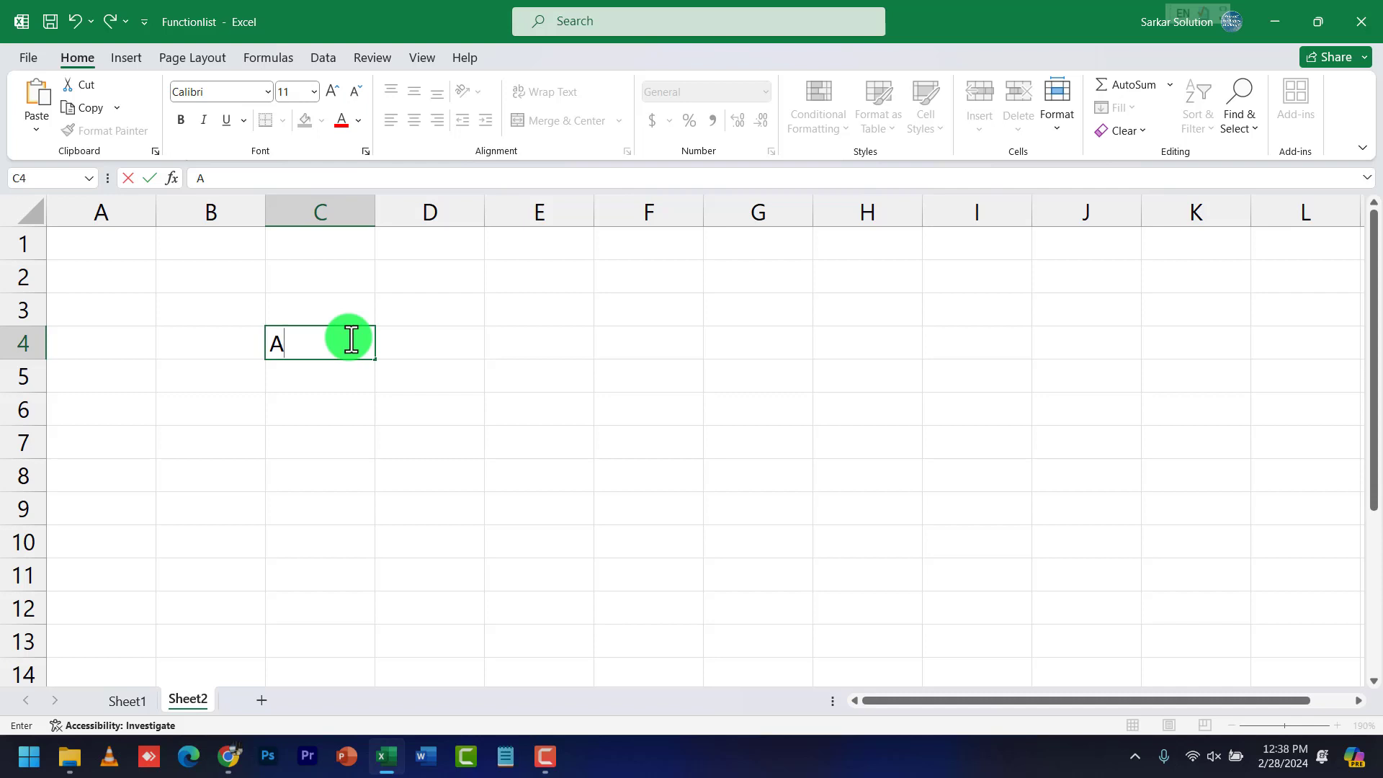
pyautogui.click(466, 343)
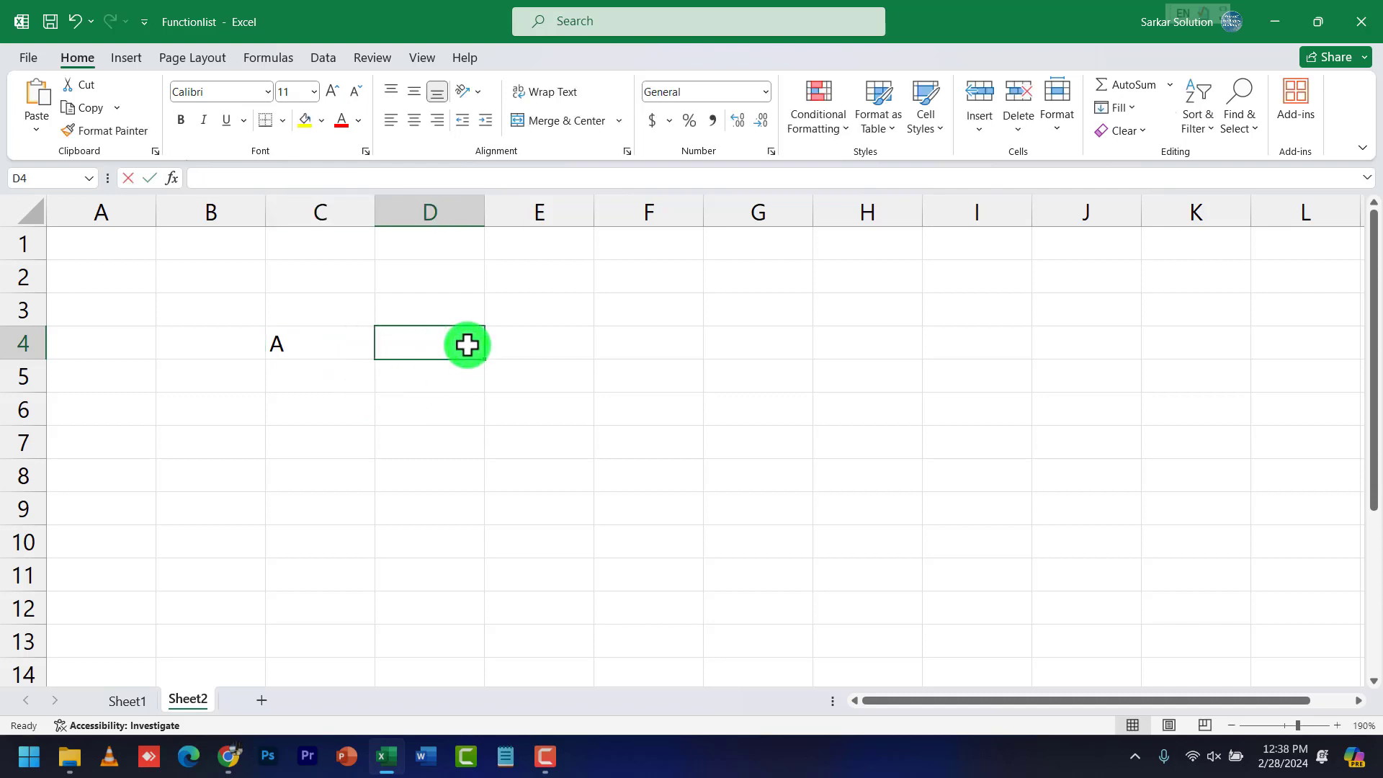
pyautogui.write('01212400')
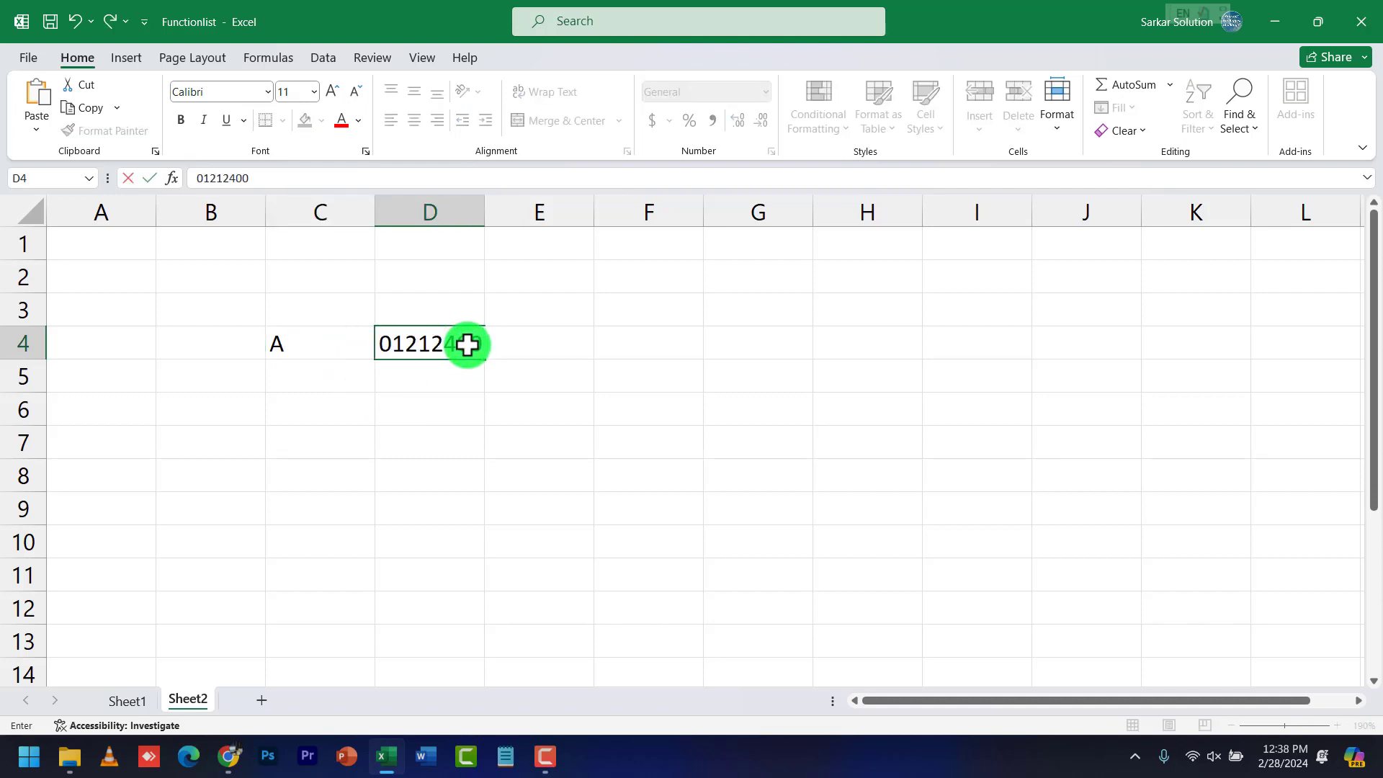
pyautogui.press('BackSpace')
pyautogui.press('BackSpace')
pyautogui.press('BackSpace')
pyautogui.press('BackSpace')
pyautogui.press('BackSpace')
pyautogui.press('BackSpace')
pyautogui.press('BackSpace')
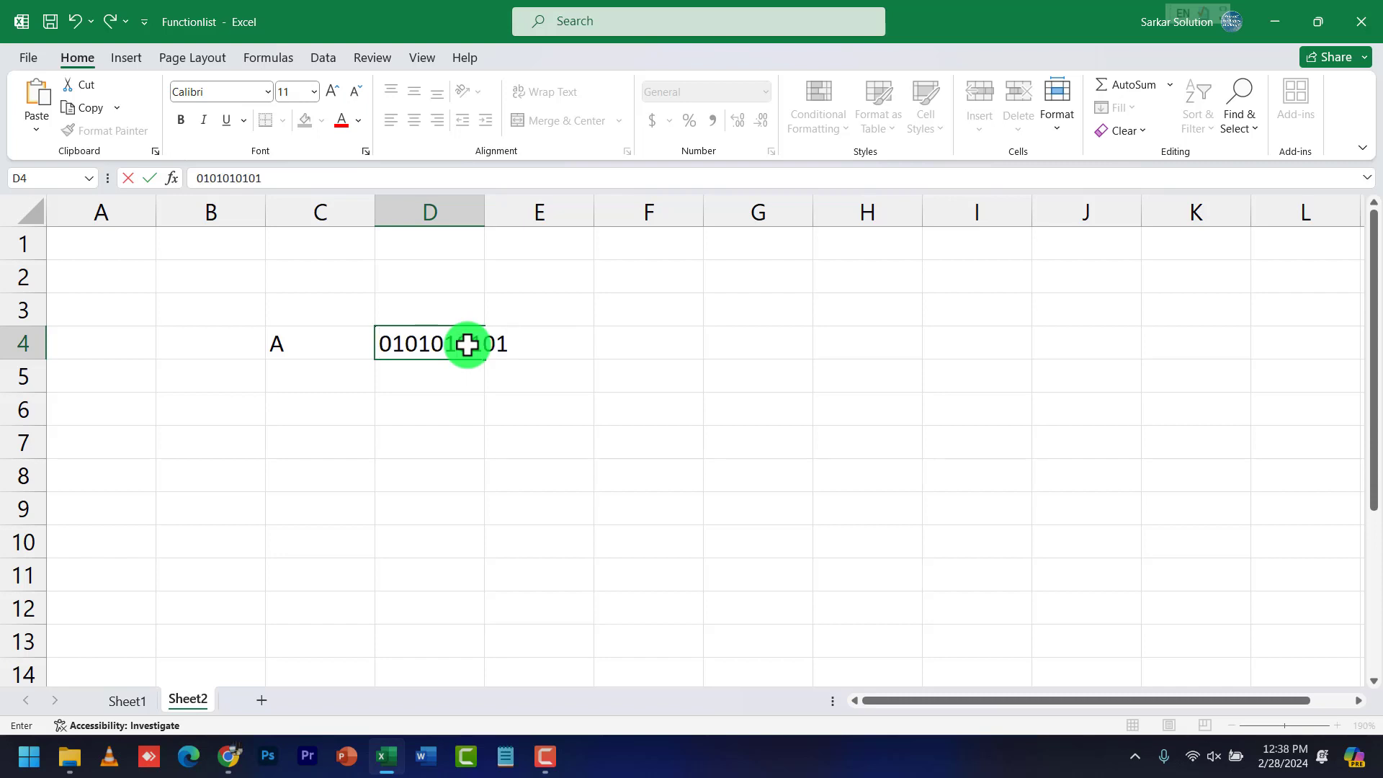
pyautogui.click(515, 371)
pyautogui.click(481, 351)
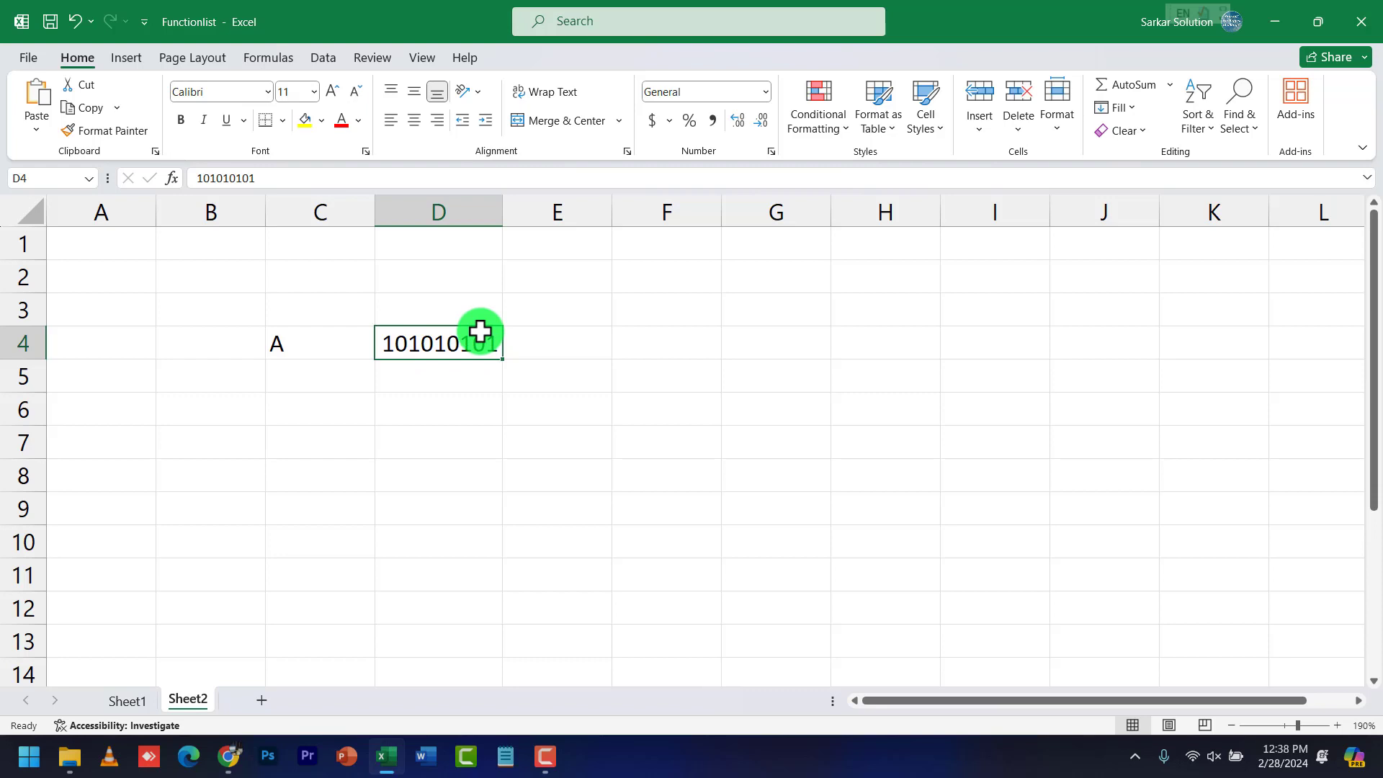
pyautogui.click(328, 351)
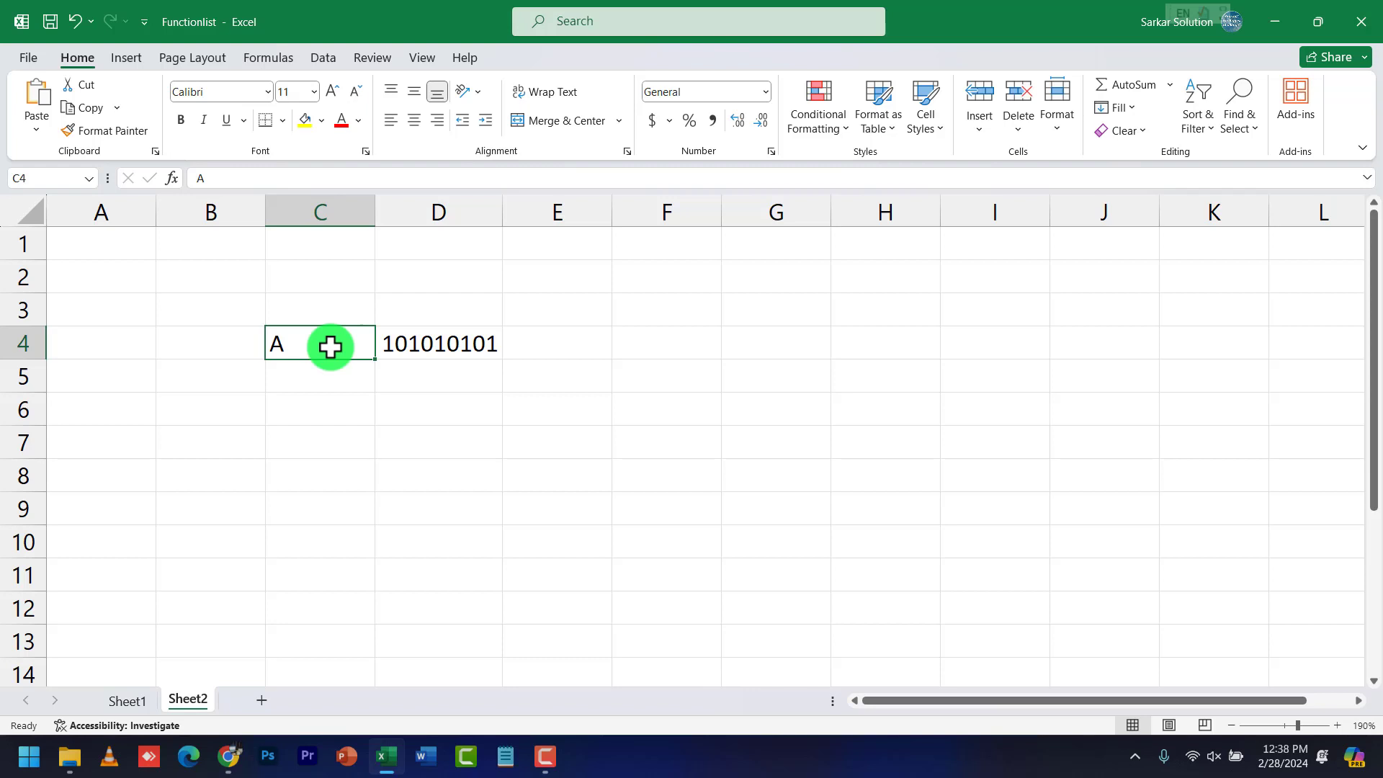
pyautogui.click(435, 353)
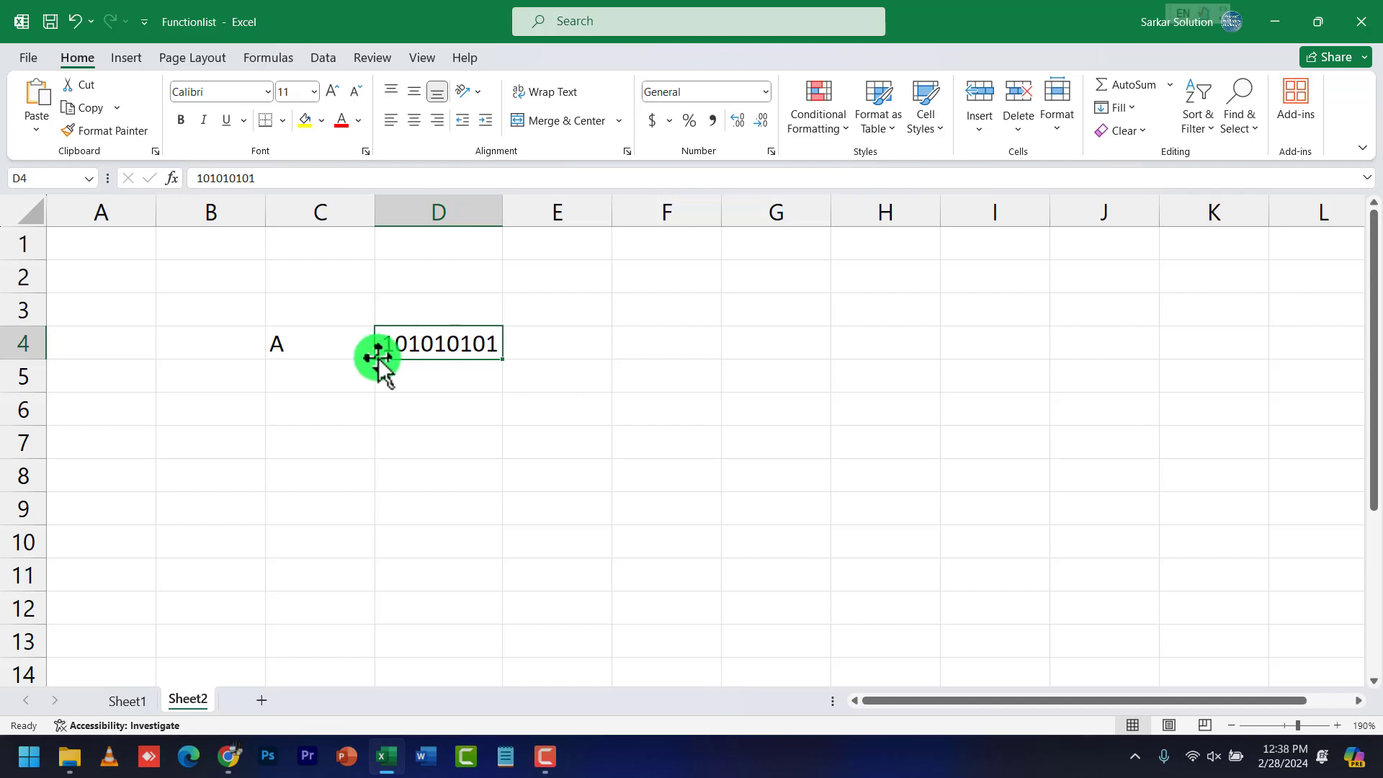
pyautogui.click(294, 344)
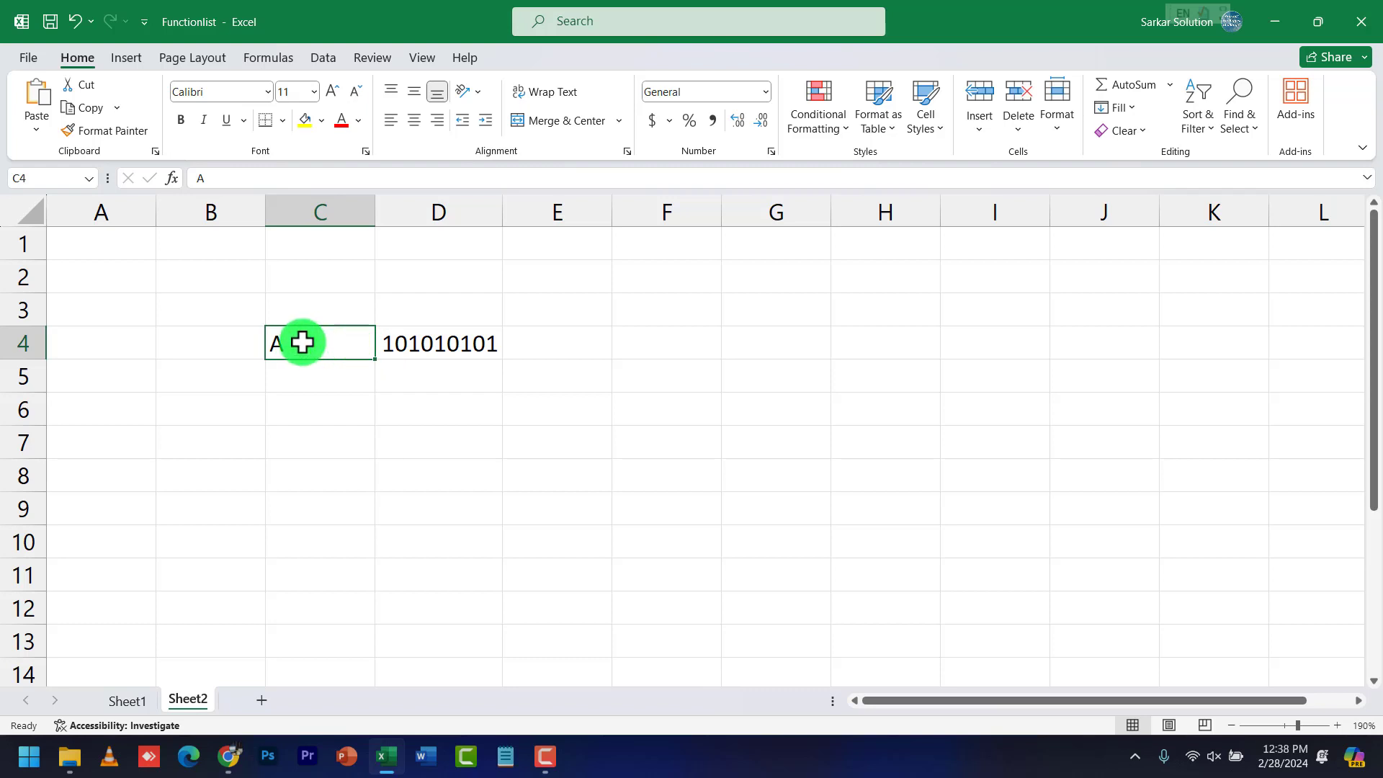
# Enter the letter A in E4 and compare it with the binary value in D4
pyautogui.click(540, 343)
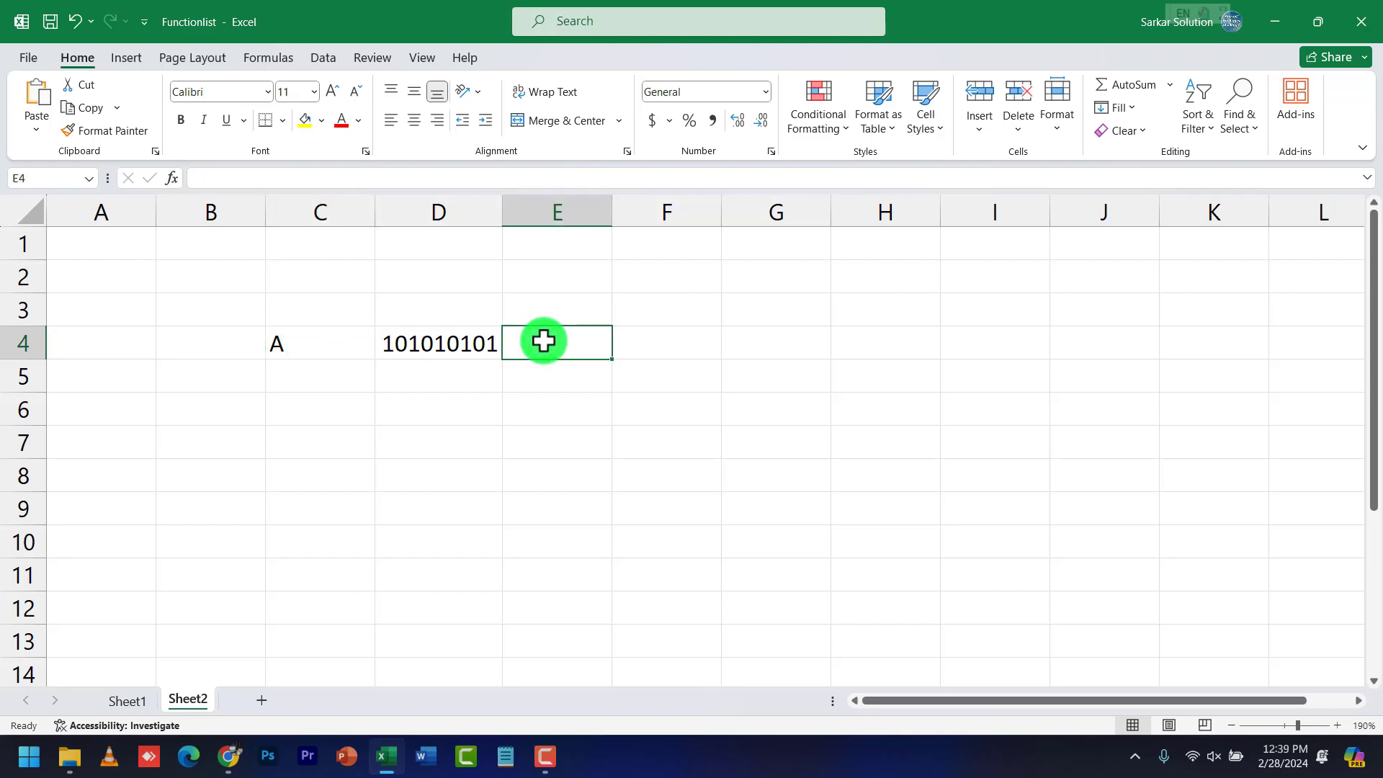
pyautogui.write('A')
pyautogui.press('Tab')
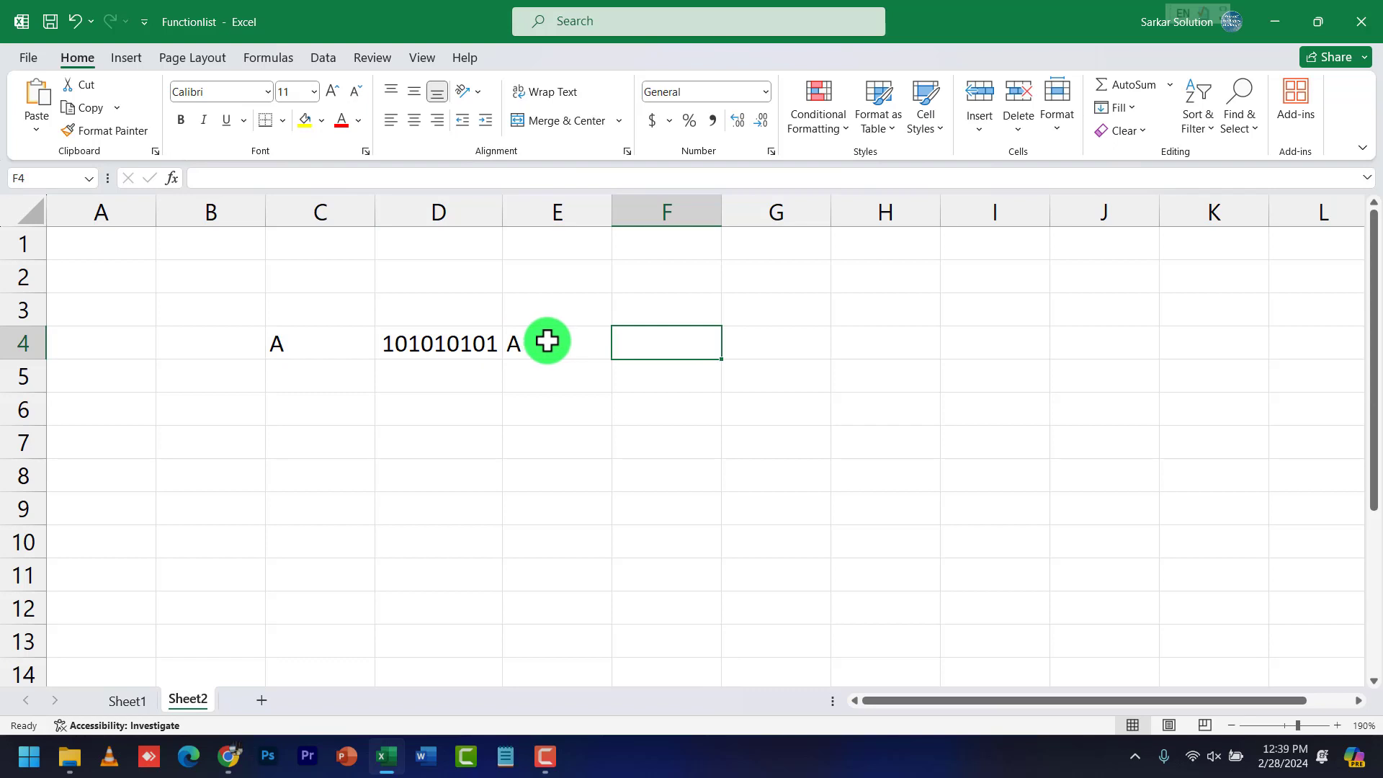
pyautogui.click(443, 346)
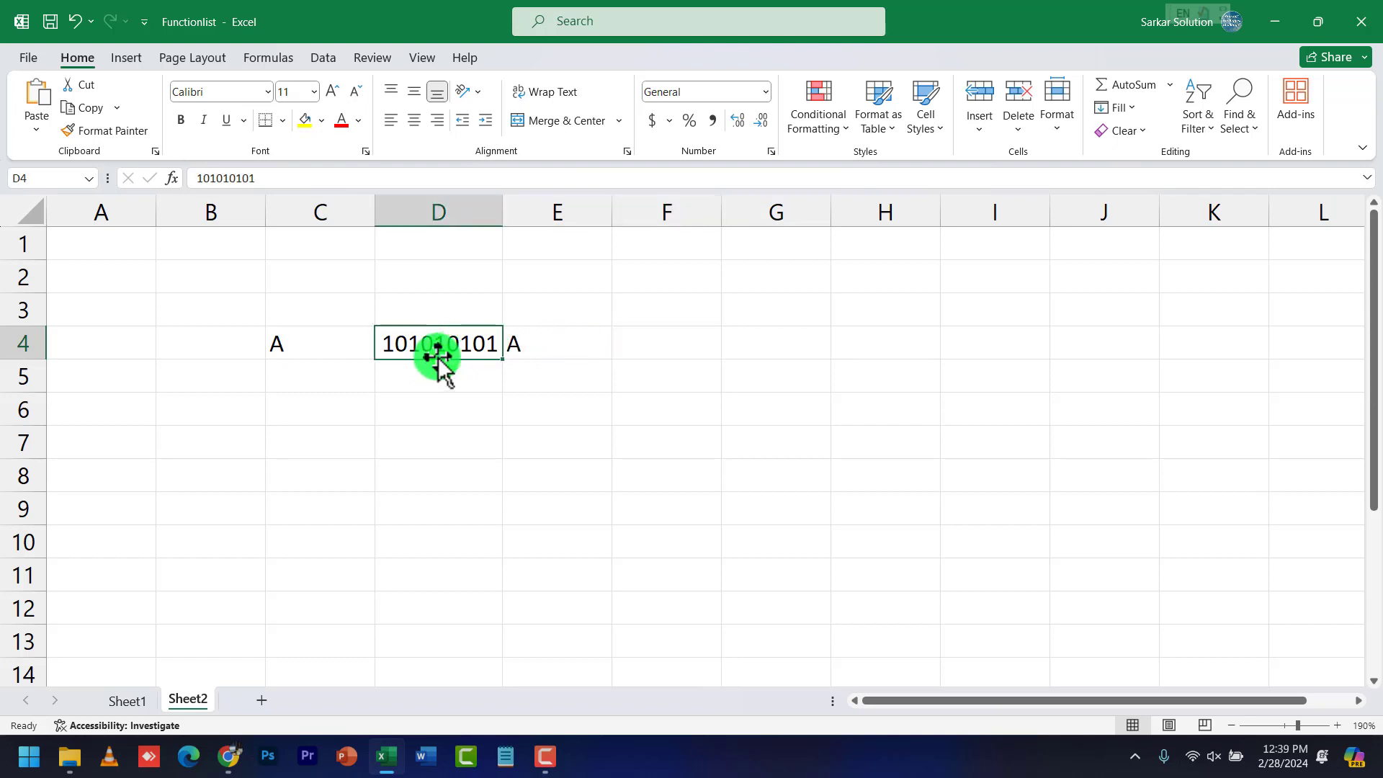
pyautogui.click(534, 345)
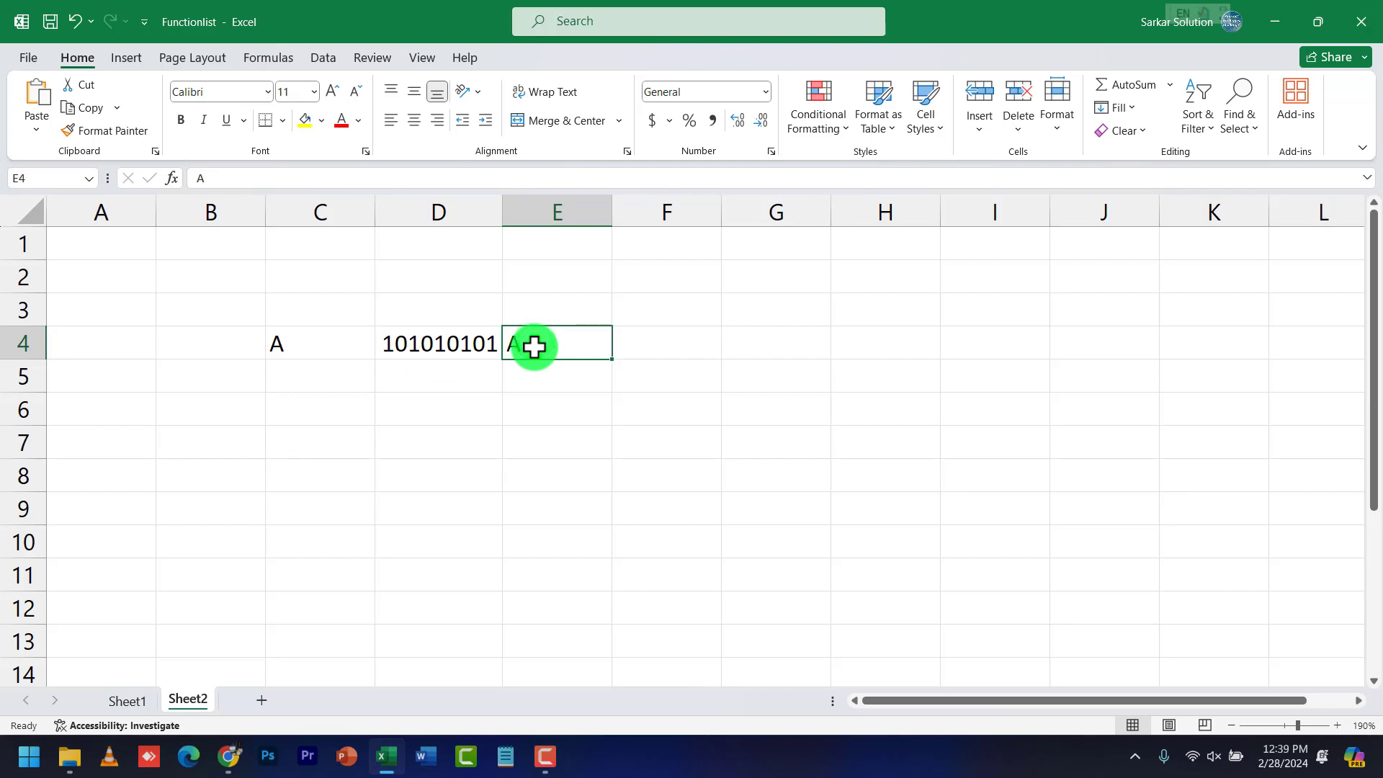
pyautogui.click(438, 346)
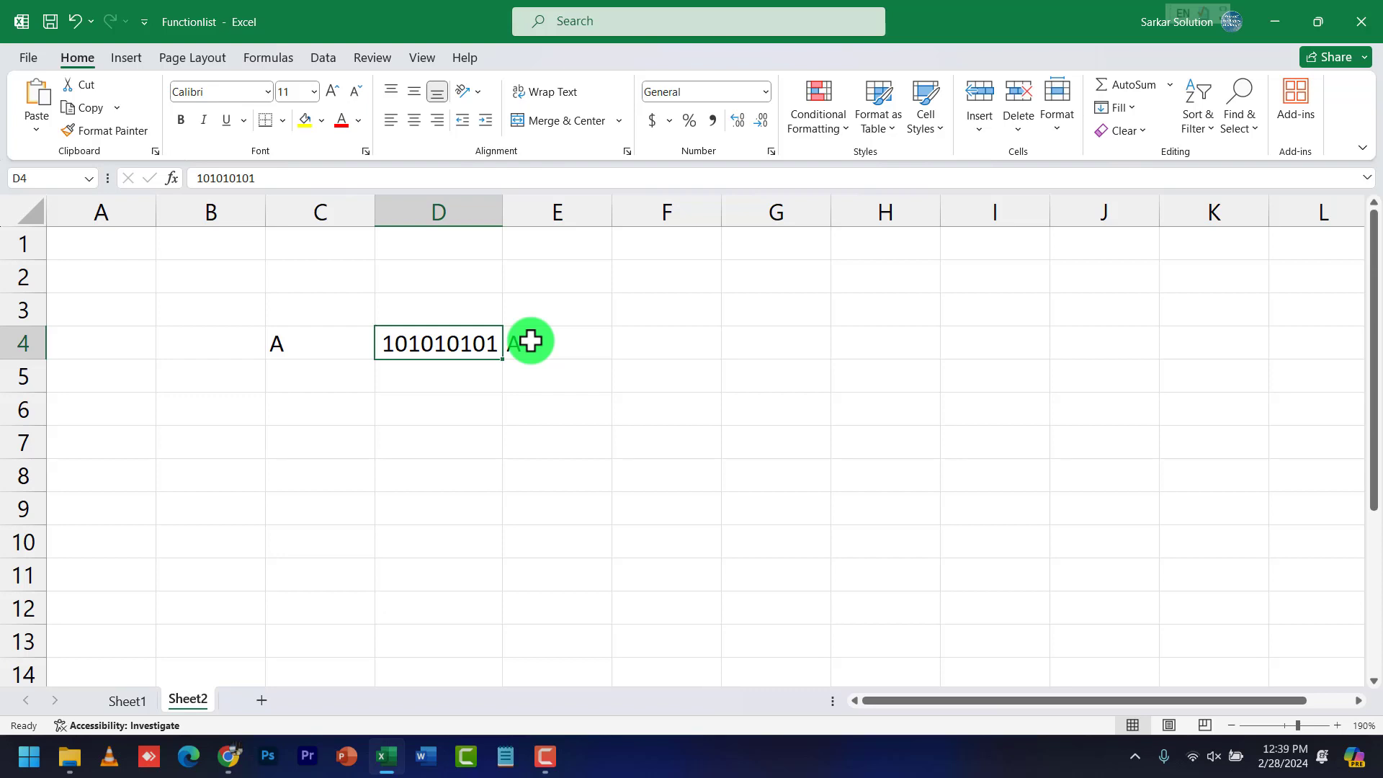
pyautogui.click(565, 341)
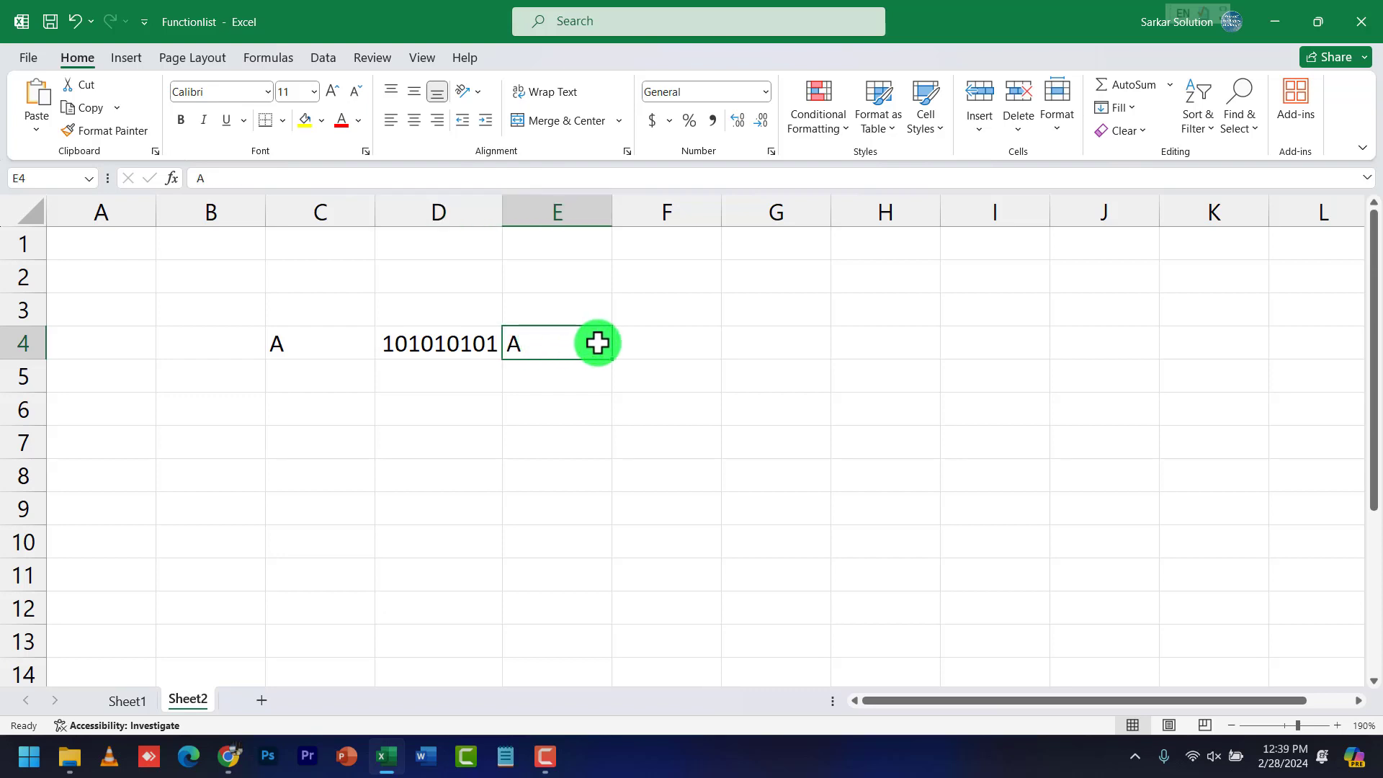
# Add the label ASCII in F4, then point out the values in E4, D4 and C4
pyautogui.click(670, 343)
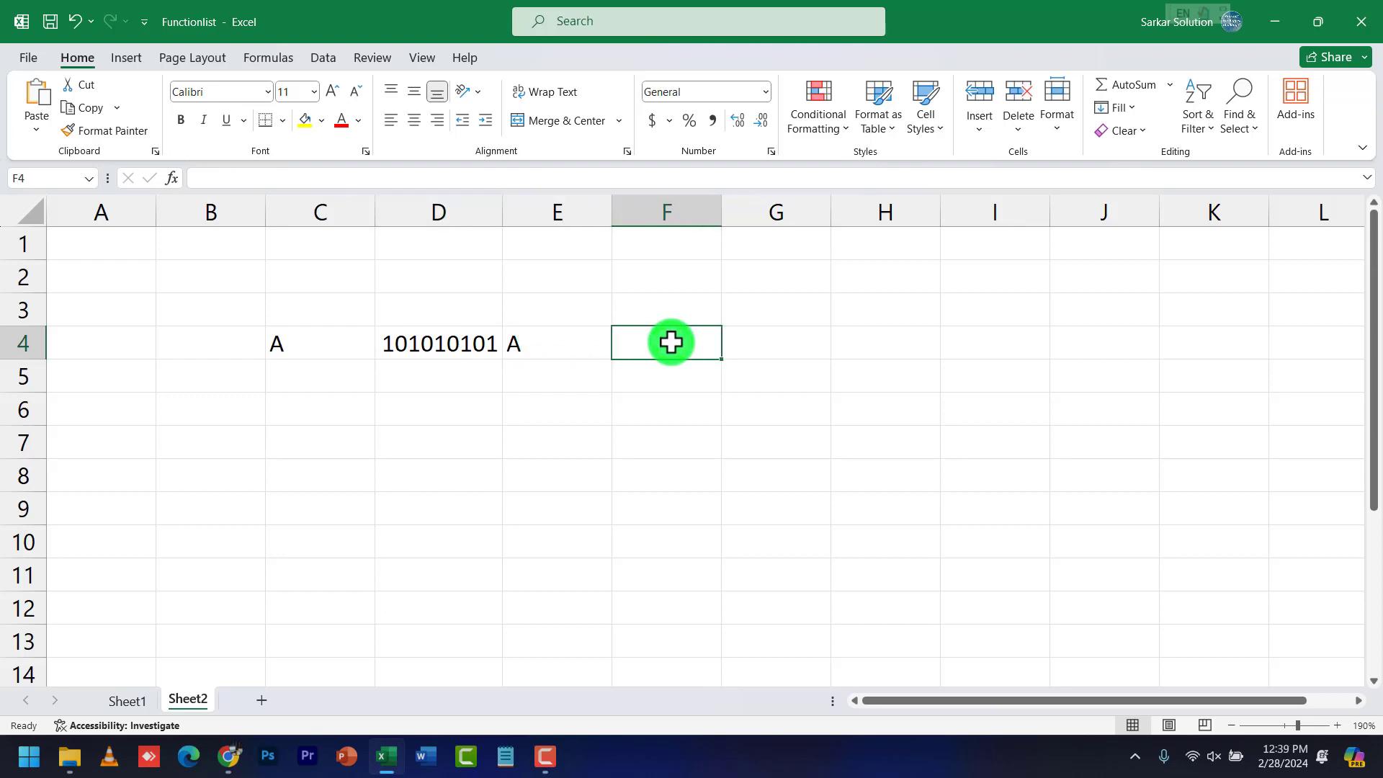
pyautogui.write('ASCII')
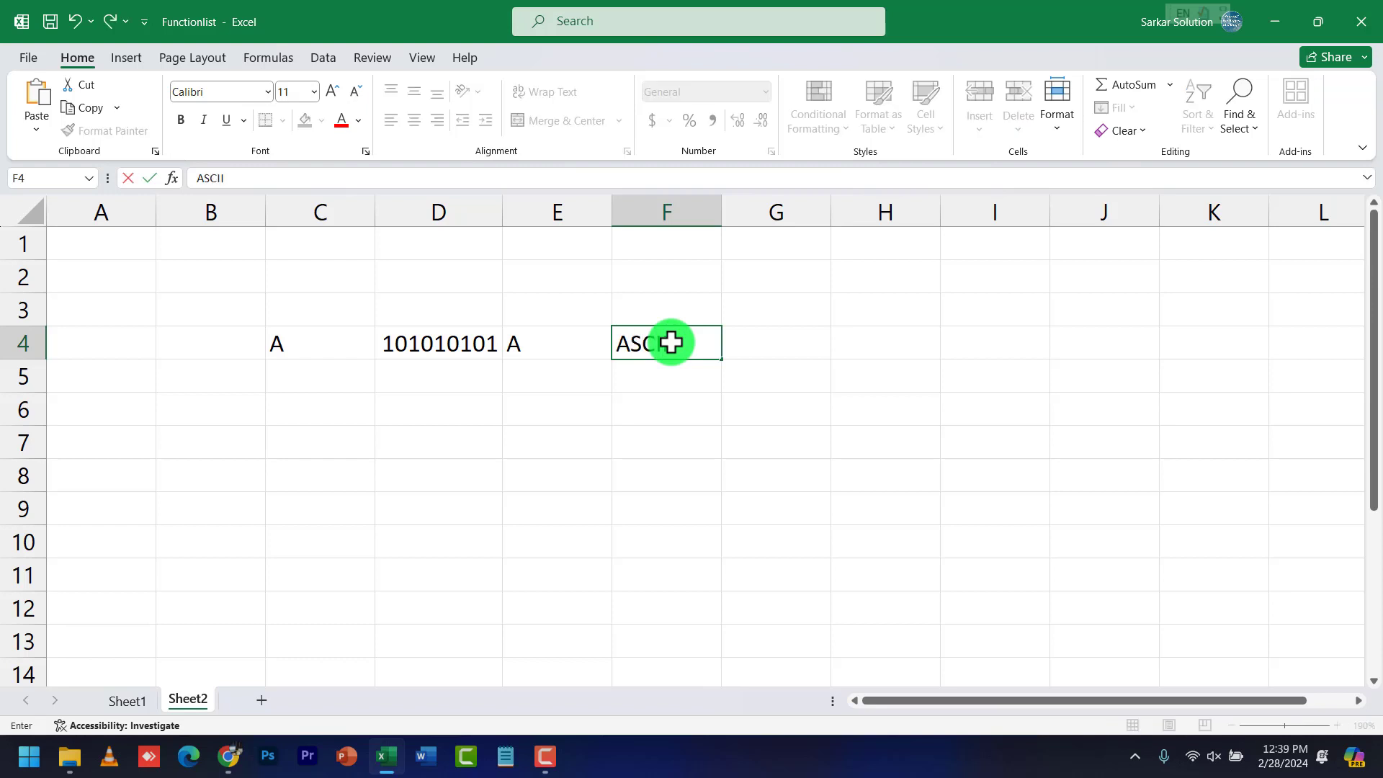
pyautogui.press('Return')
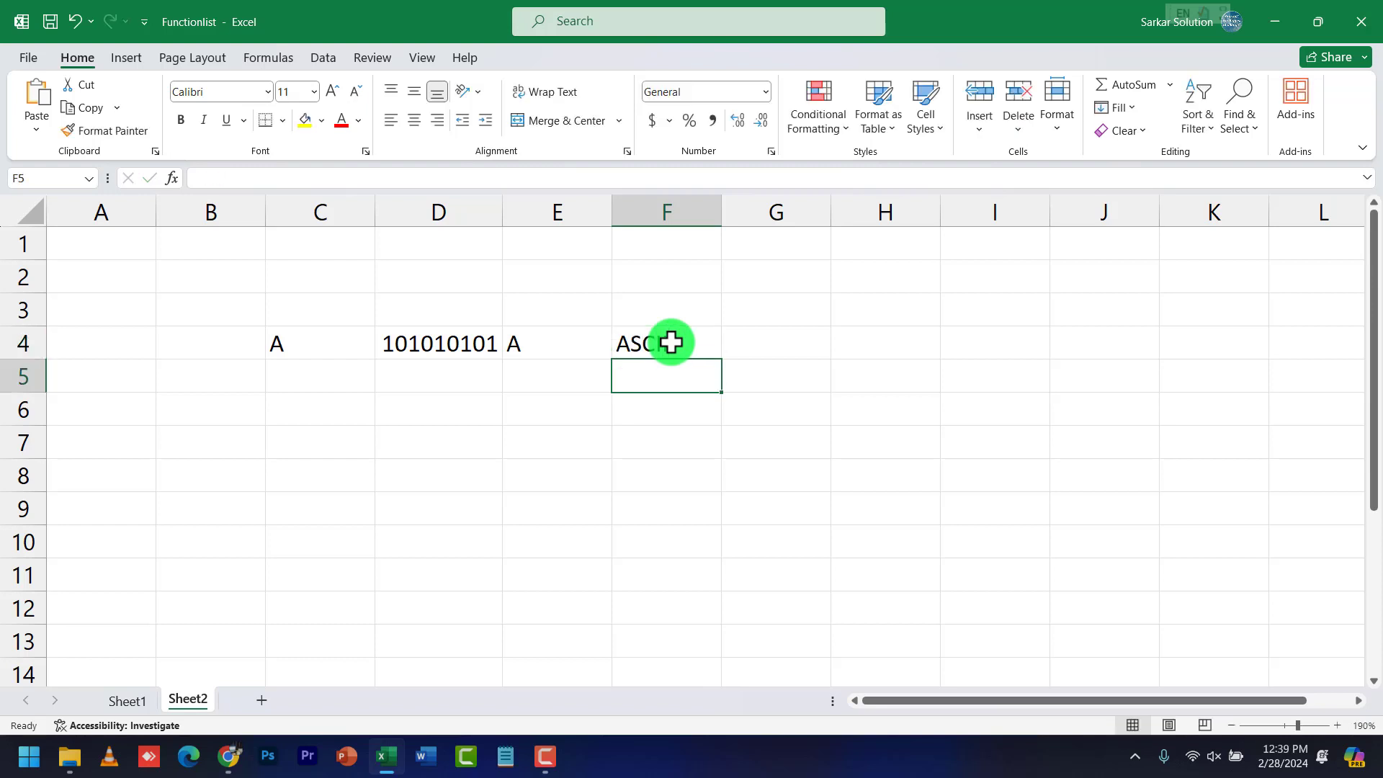
pyautogui.click(651, 342)
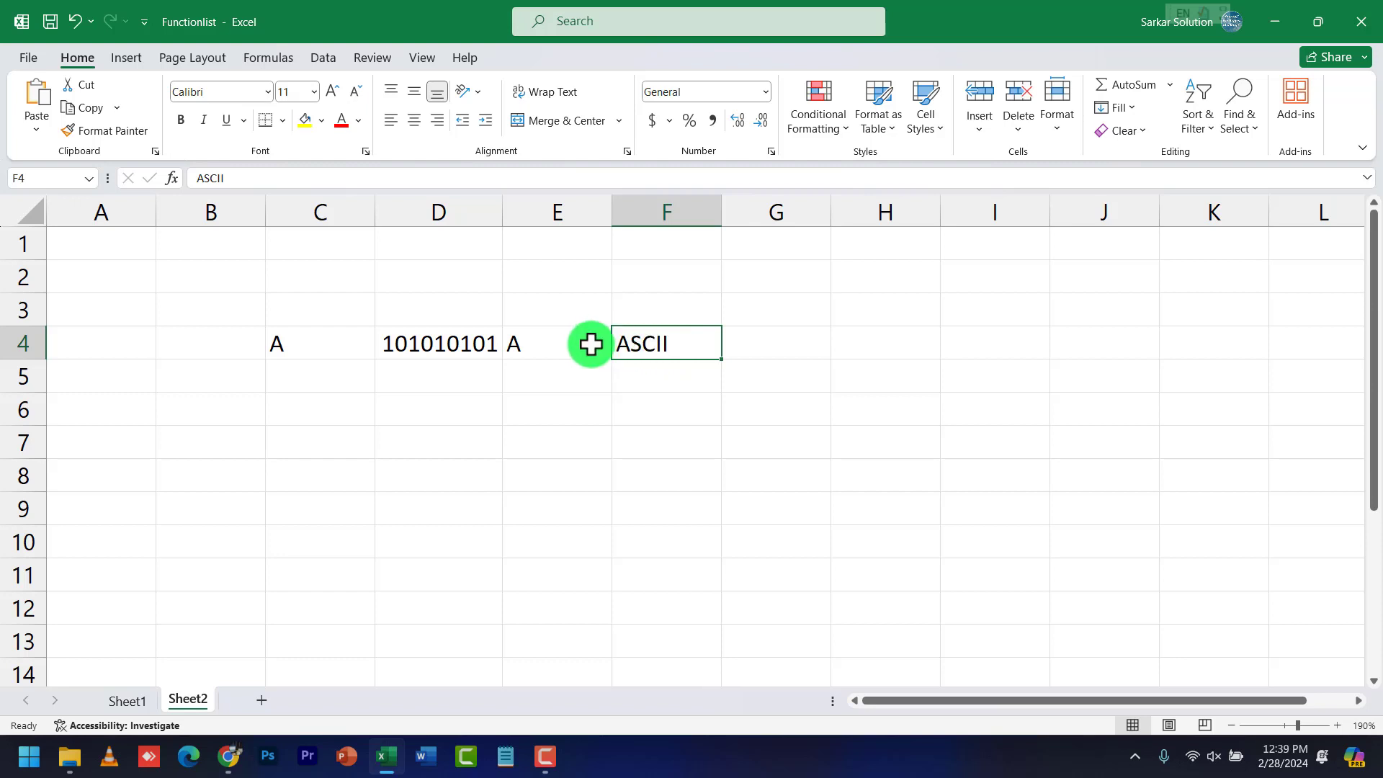
pyautogui.click(575, 343)
pyautogui.click(454, 389)
pyautogui.click(311, 345)
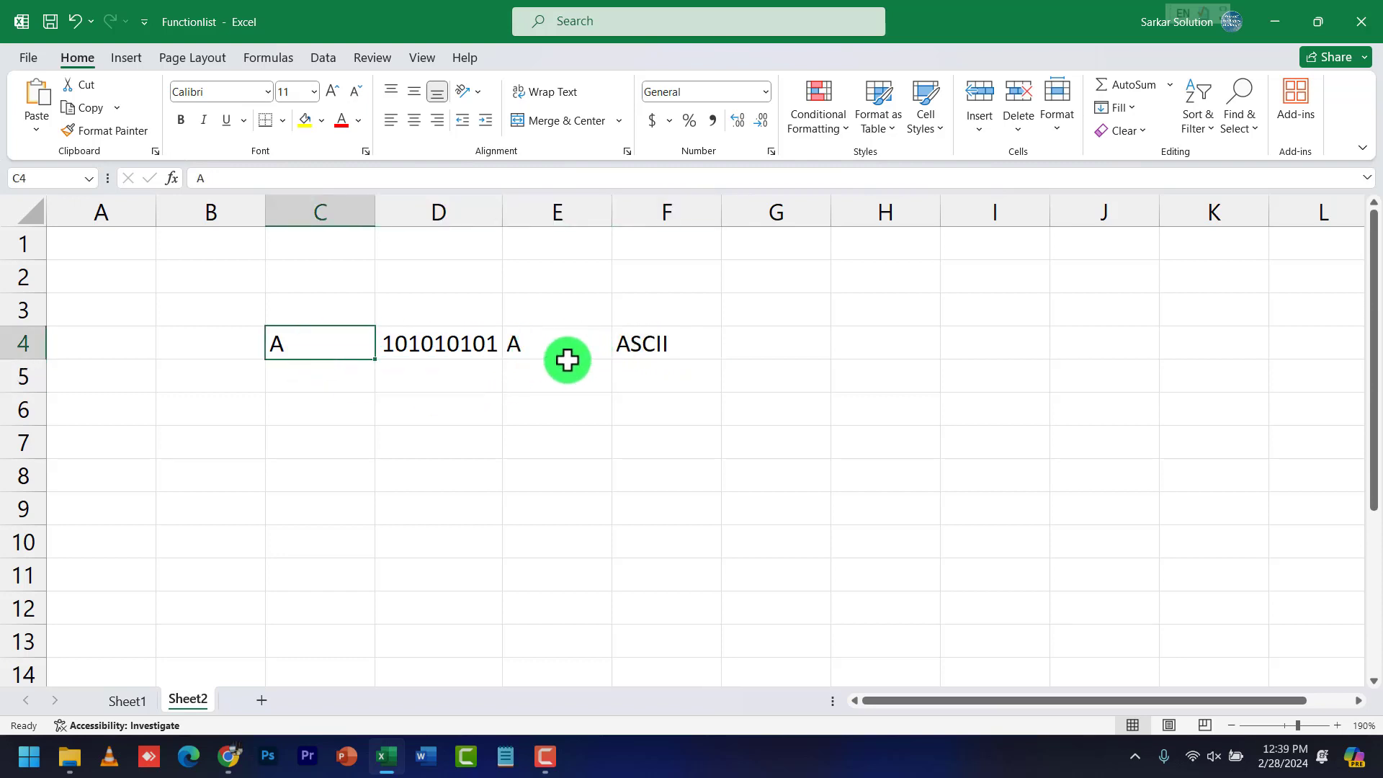
pyautogui.click(474, 342)
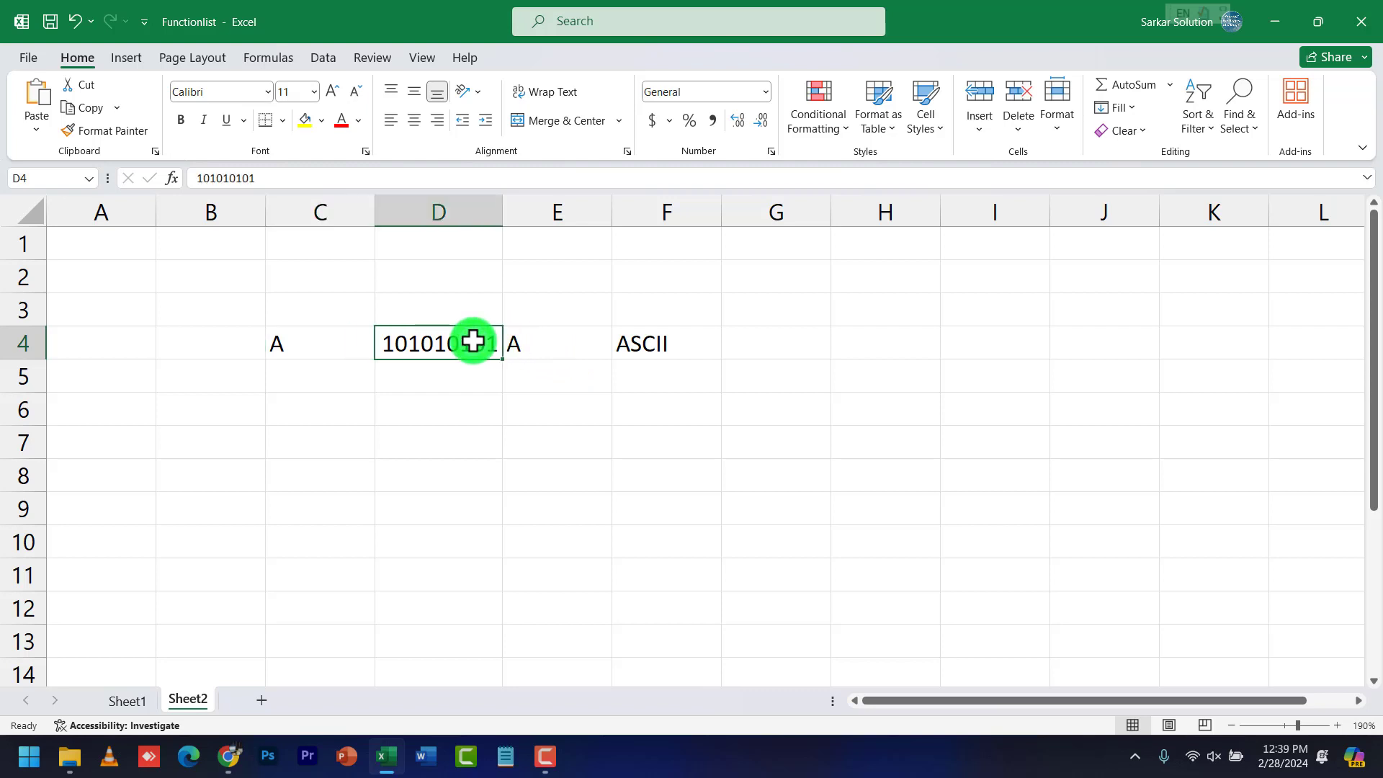
pyautogui.click(326, 347)
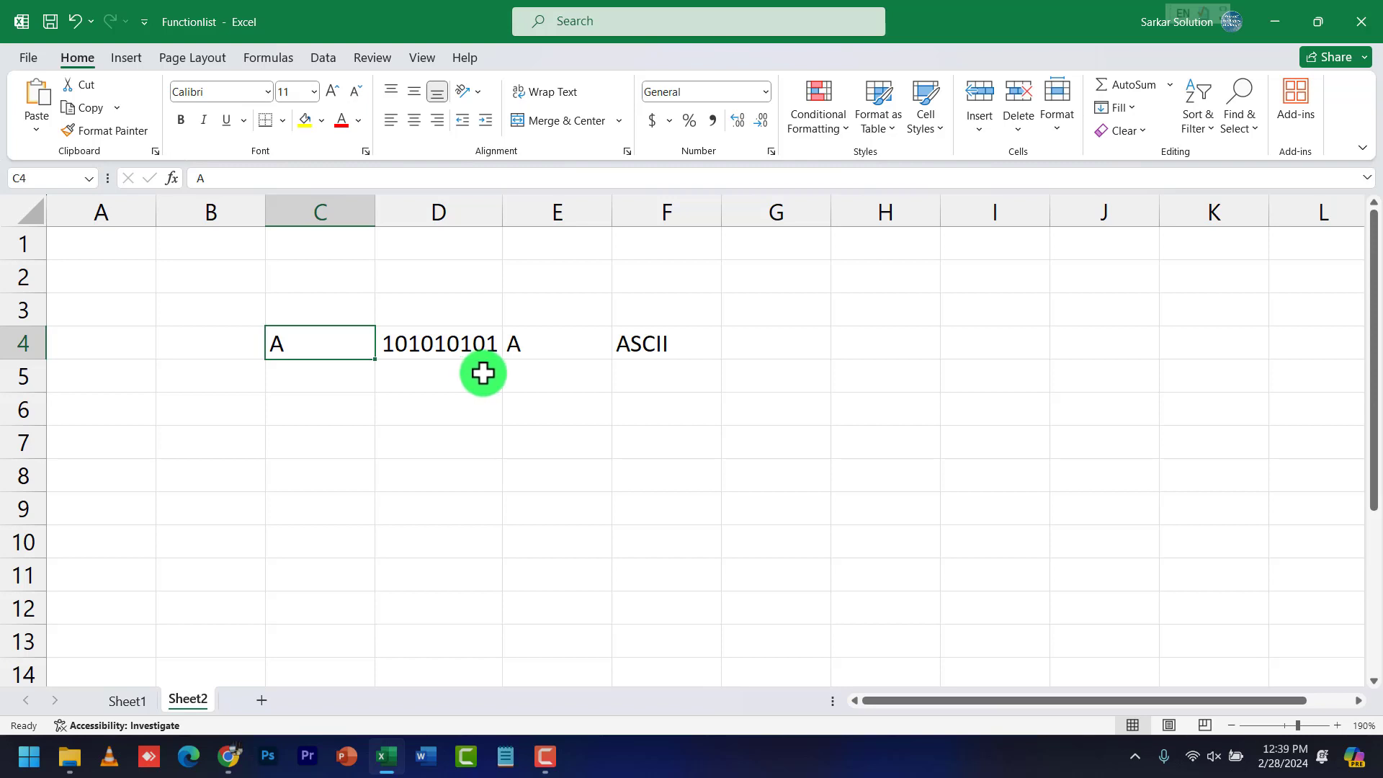
# Enter =CODE(C4) in cell C5
pyautogui.click(353, 389)
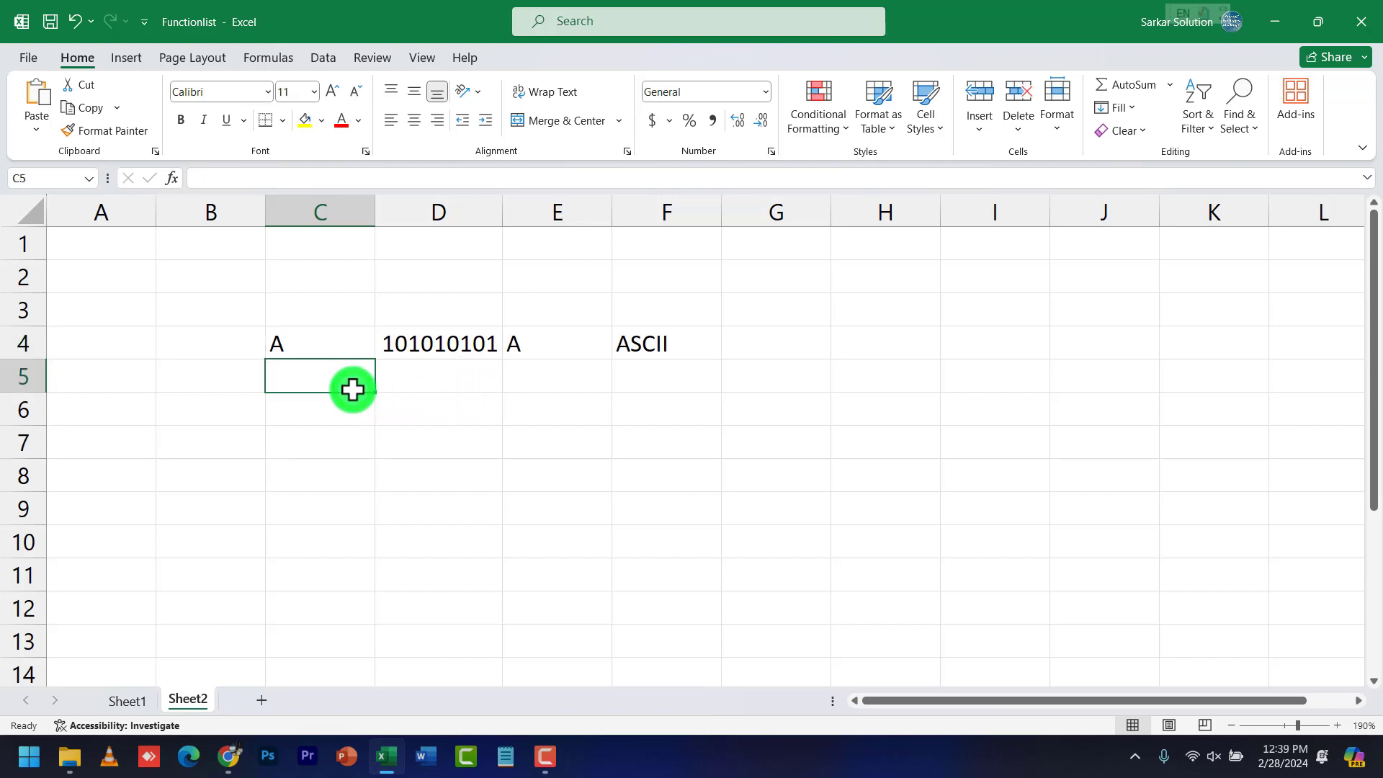
pyautogui.write('=')
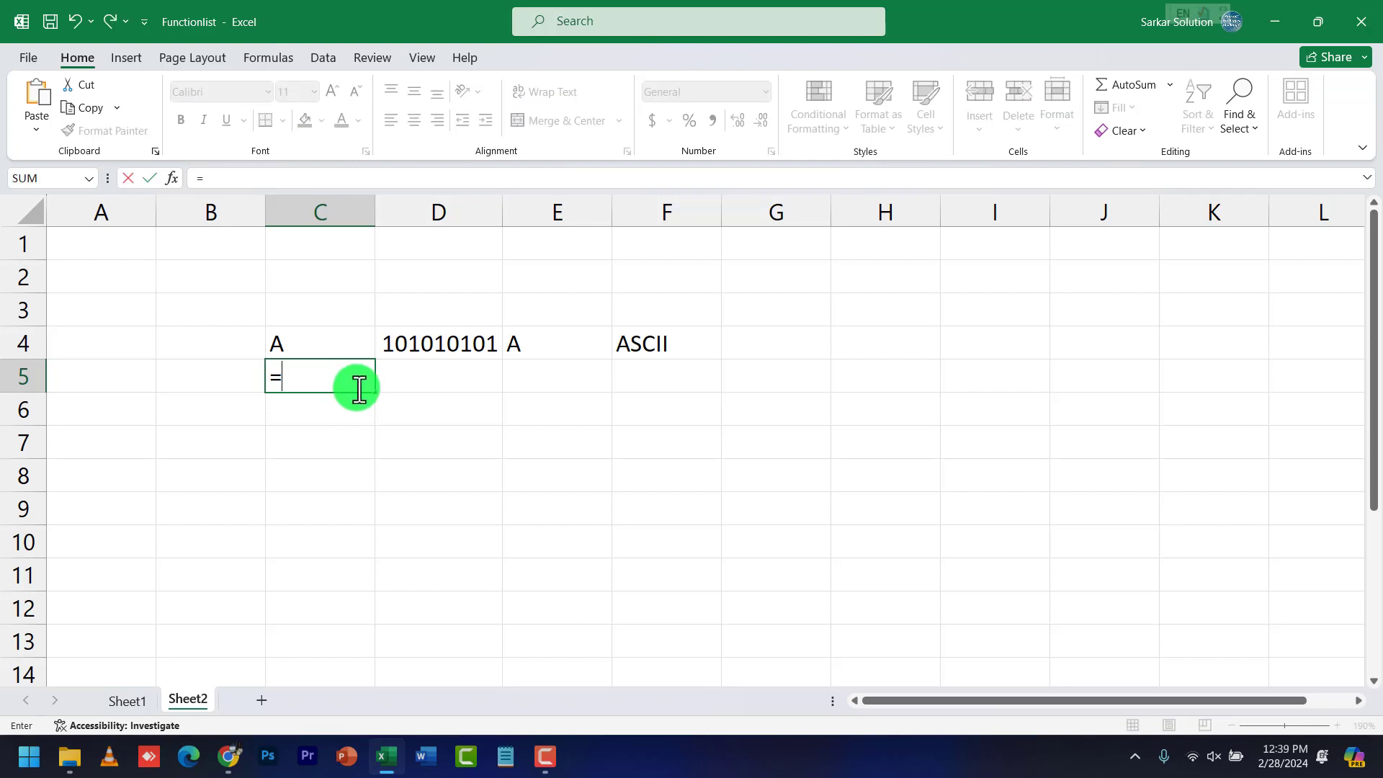
pyautogui.write('code')
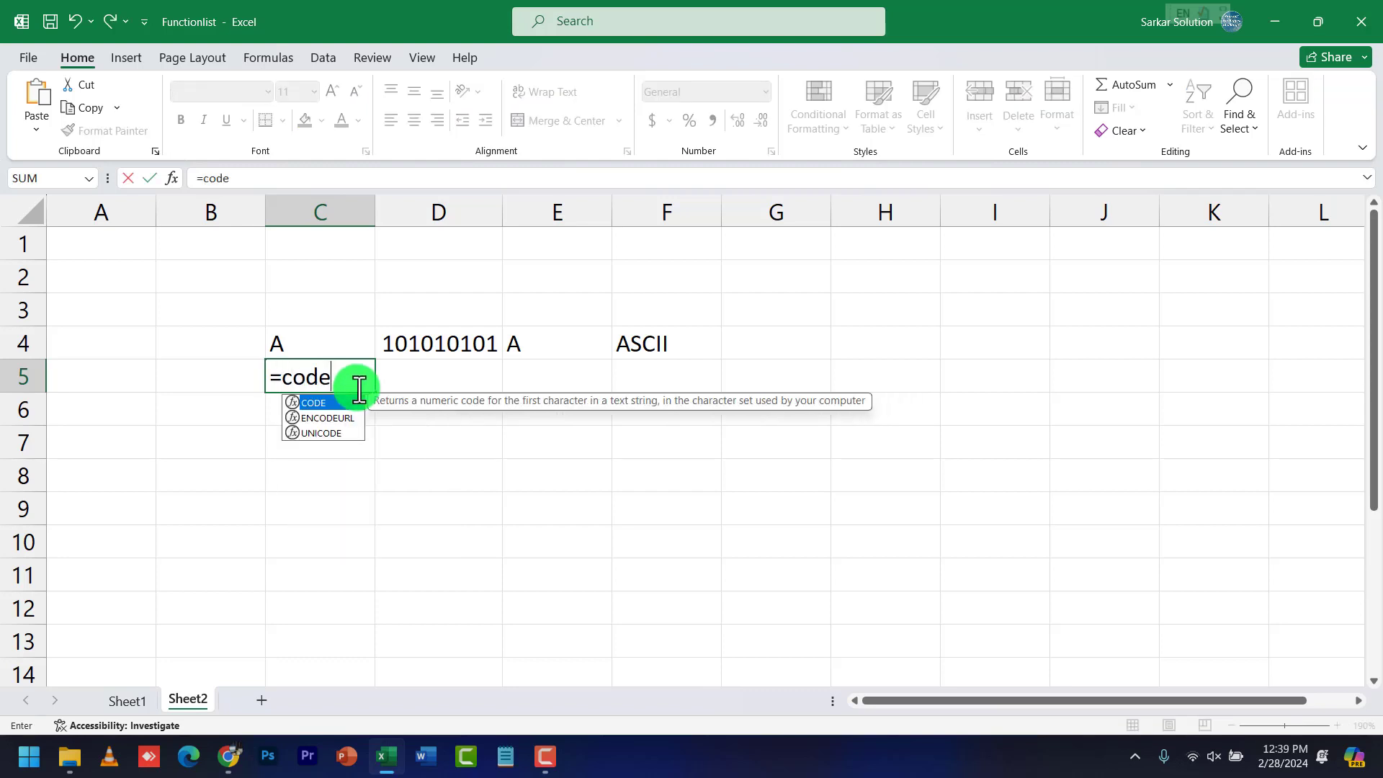
pyautogui.write('(')
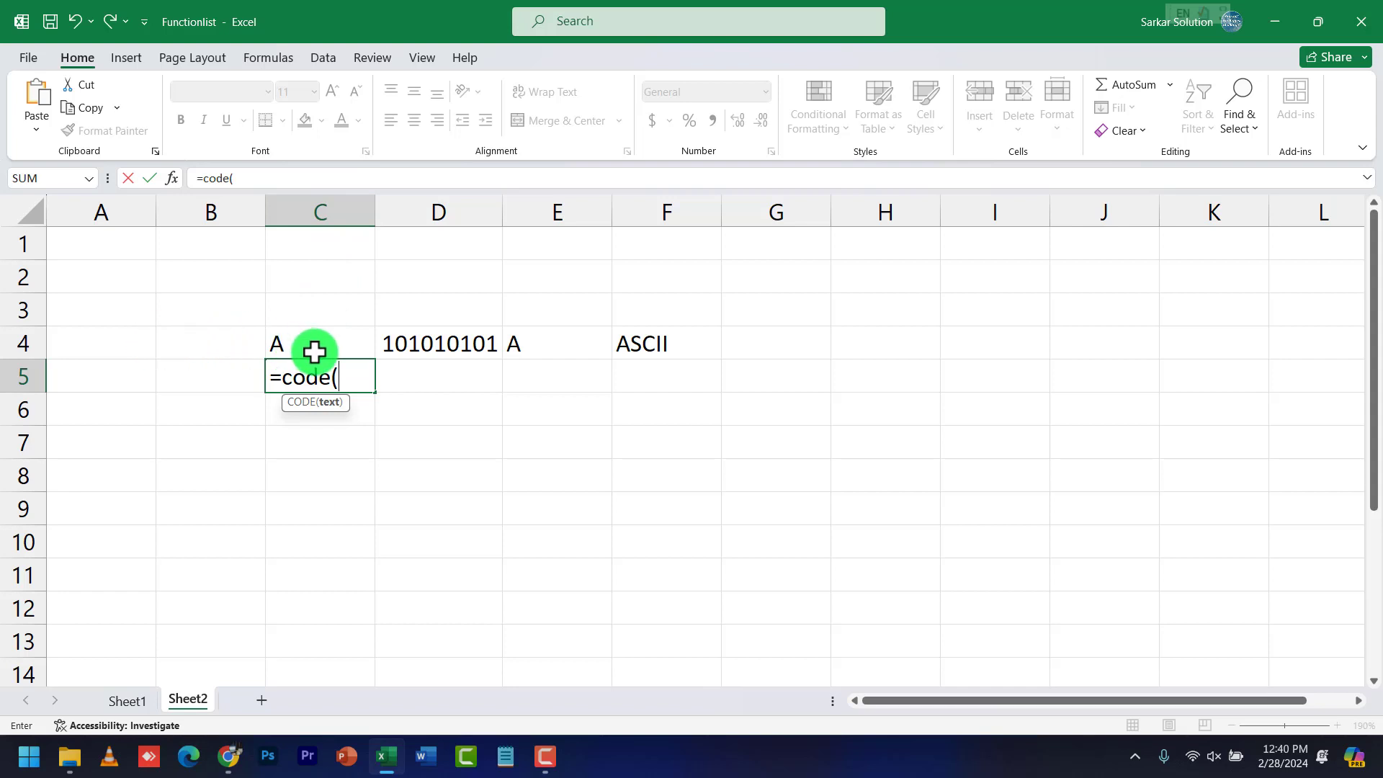
pyautogui.write('c4)')
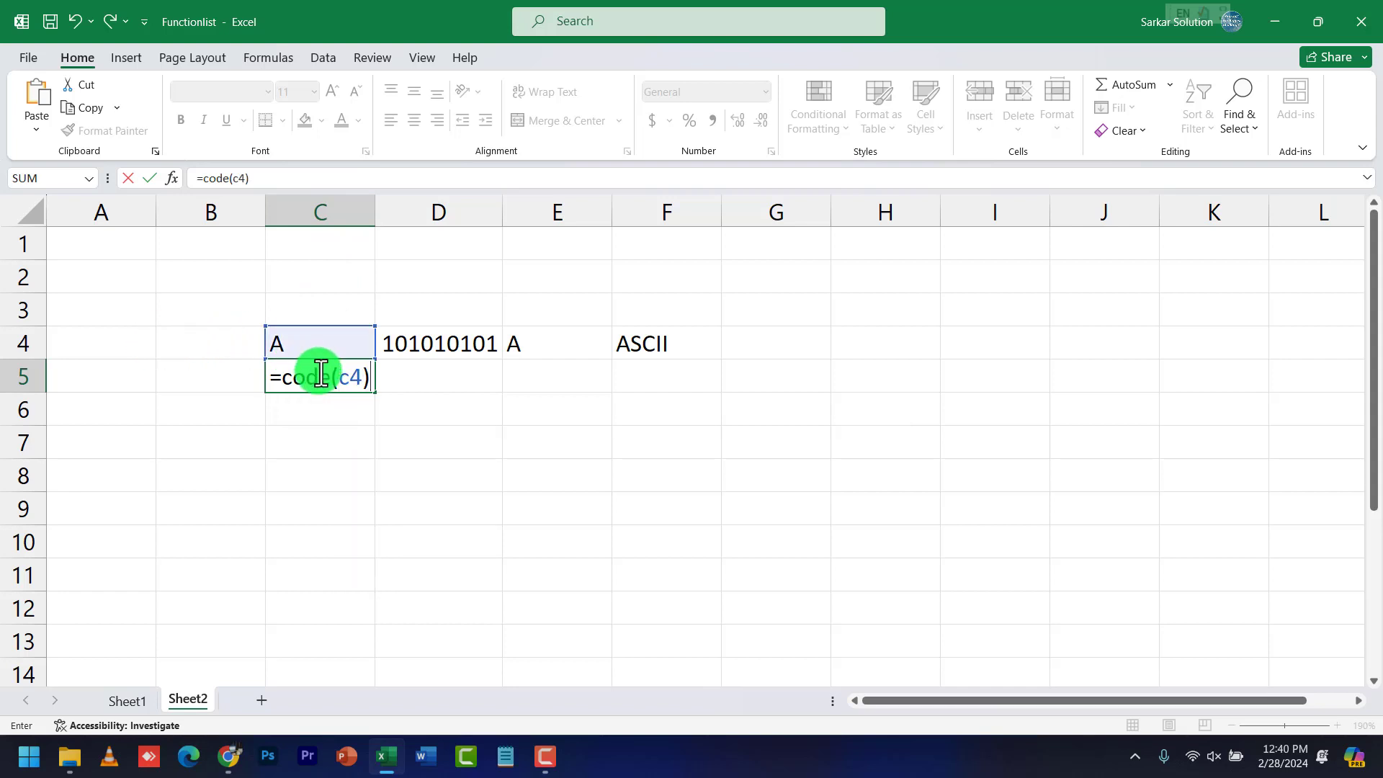
pyautogui.press('Return')
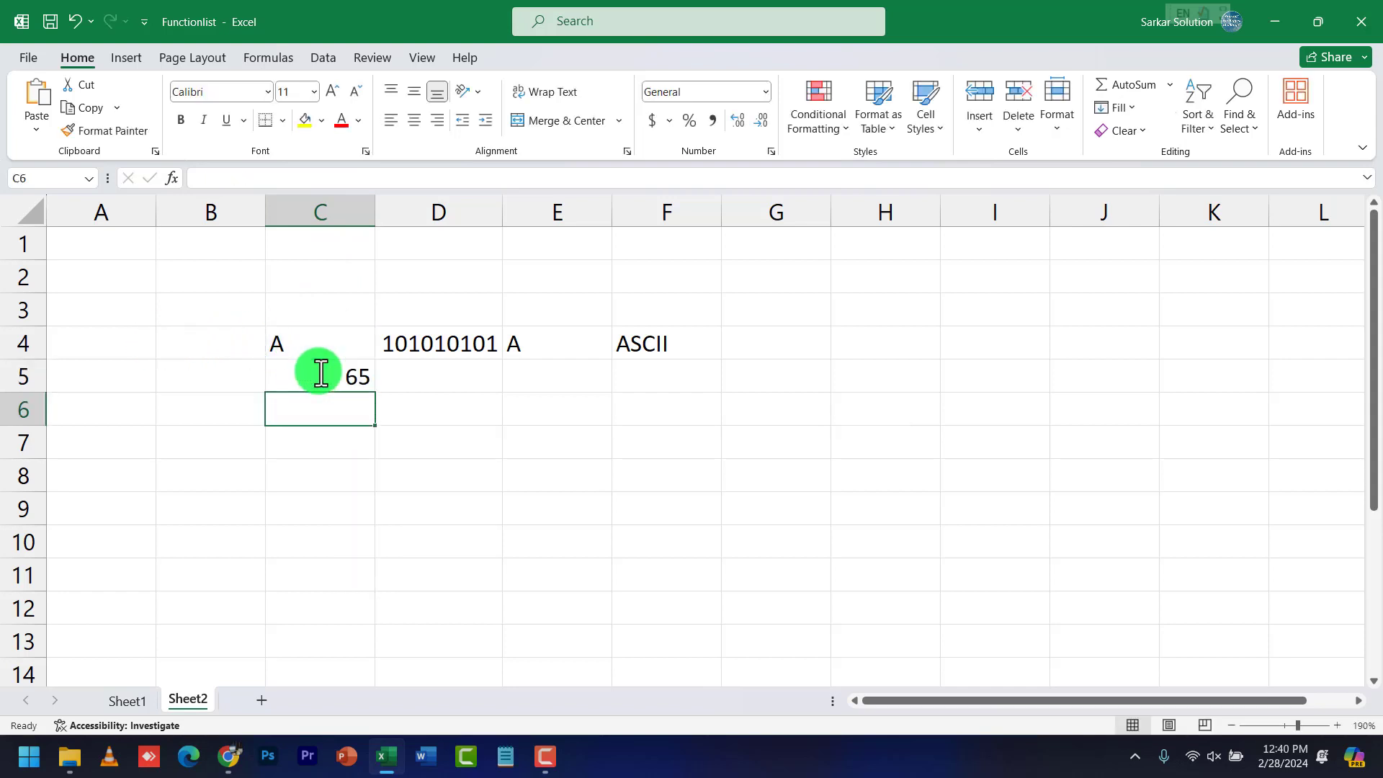
# Compare C4, D4 and C5 to explain that C5 returns 65 for the letter A
pyautogui.click(324, 371)
pyautogui.click(303, 329)
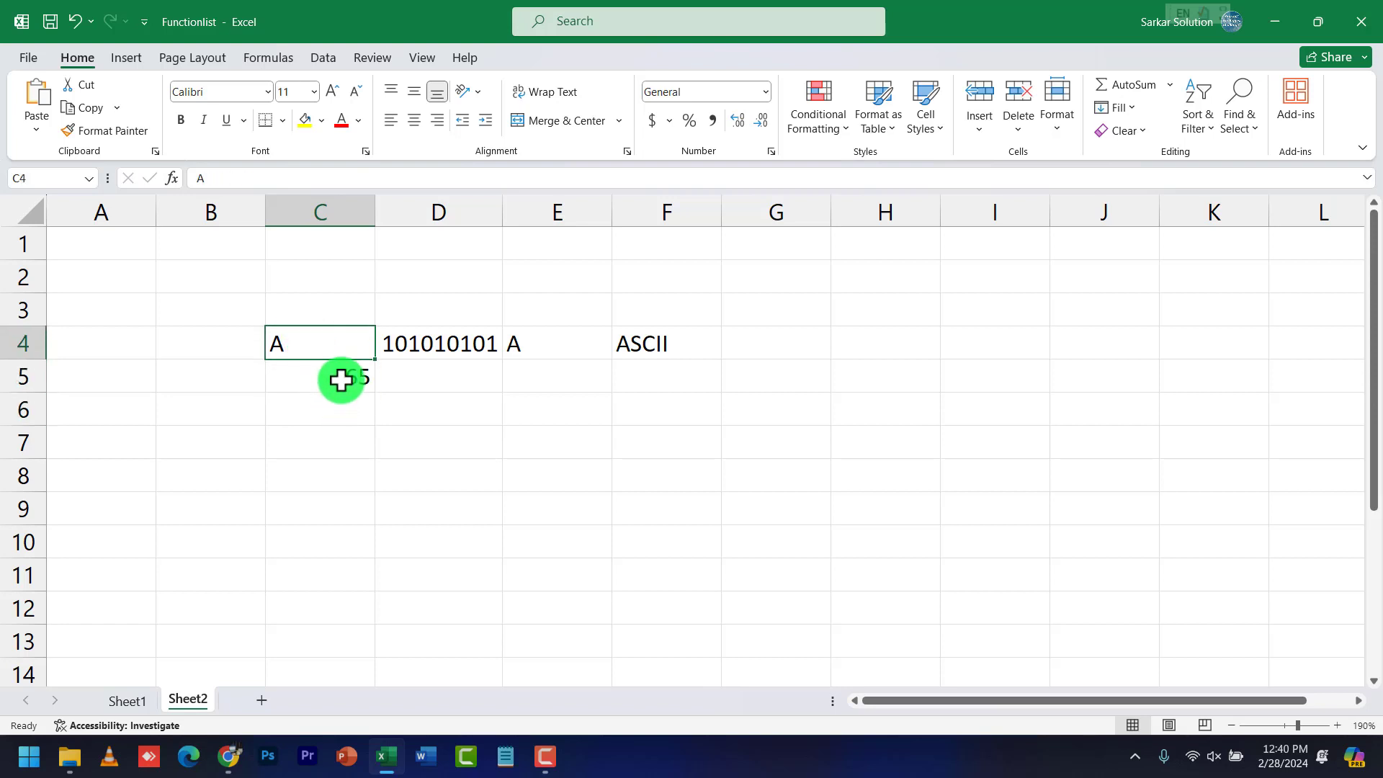
pyautogui.click(337, 387)
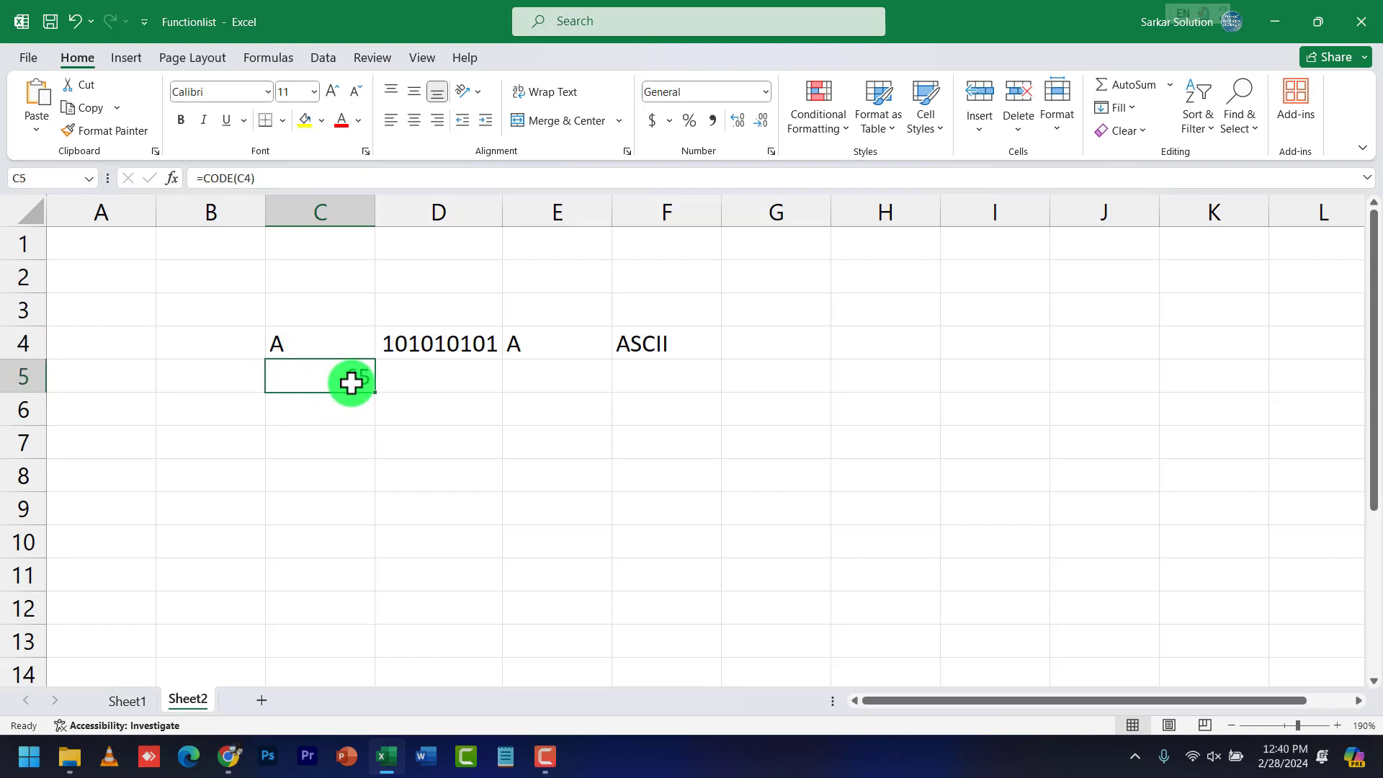
pyautogui.click(467, 345)
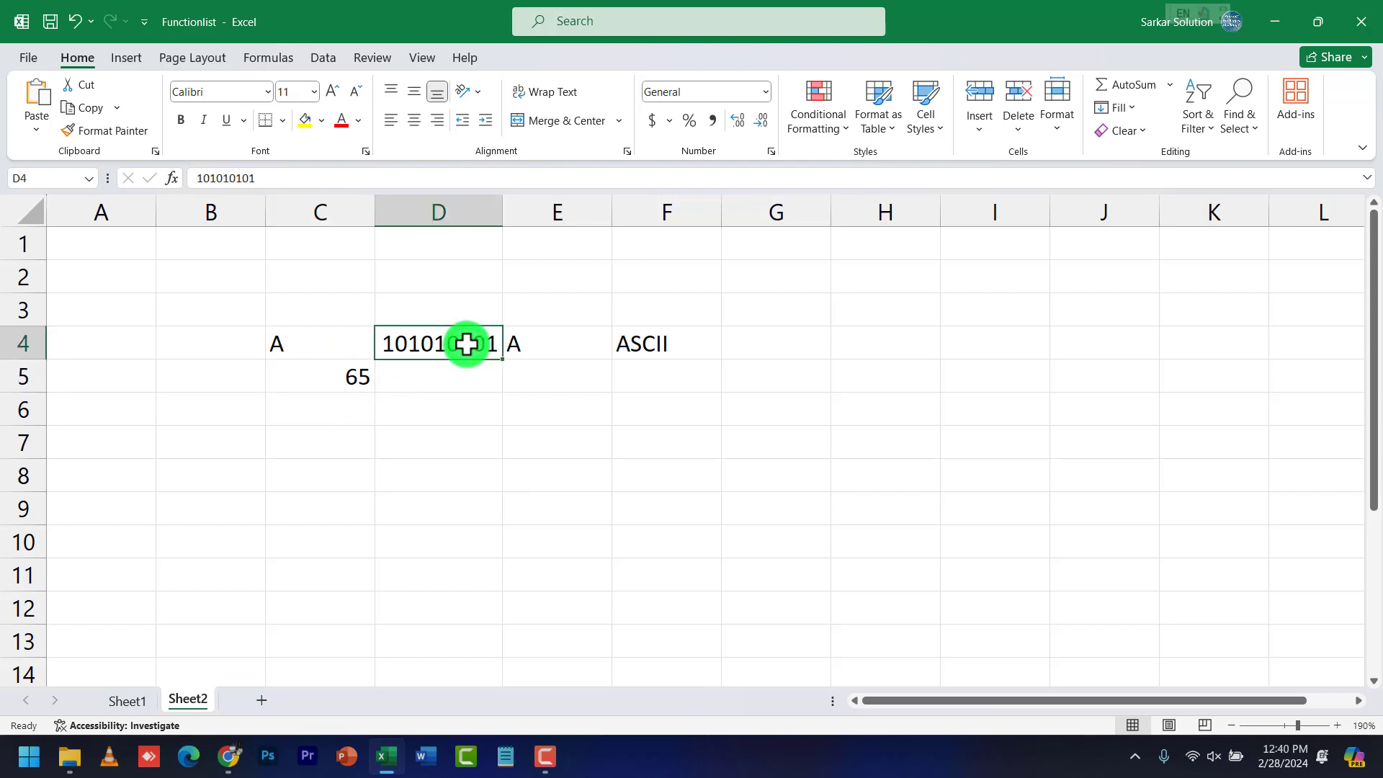
pyautogui.click(353, 377)
pyautogui.click(414, 344)
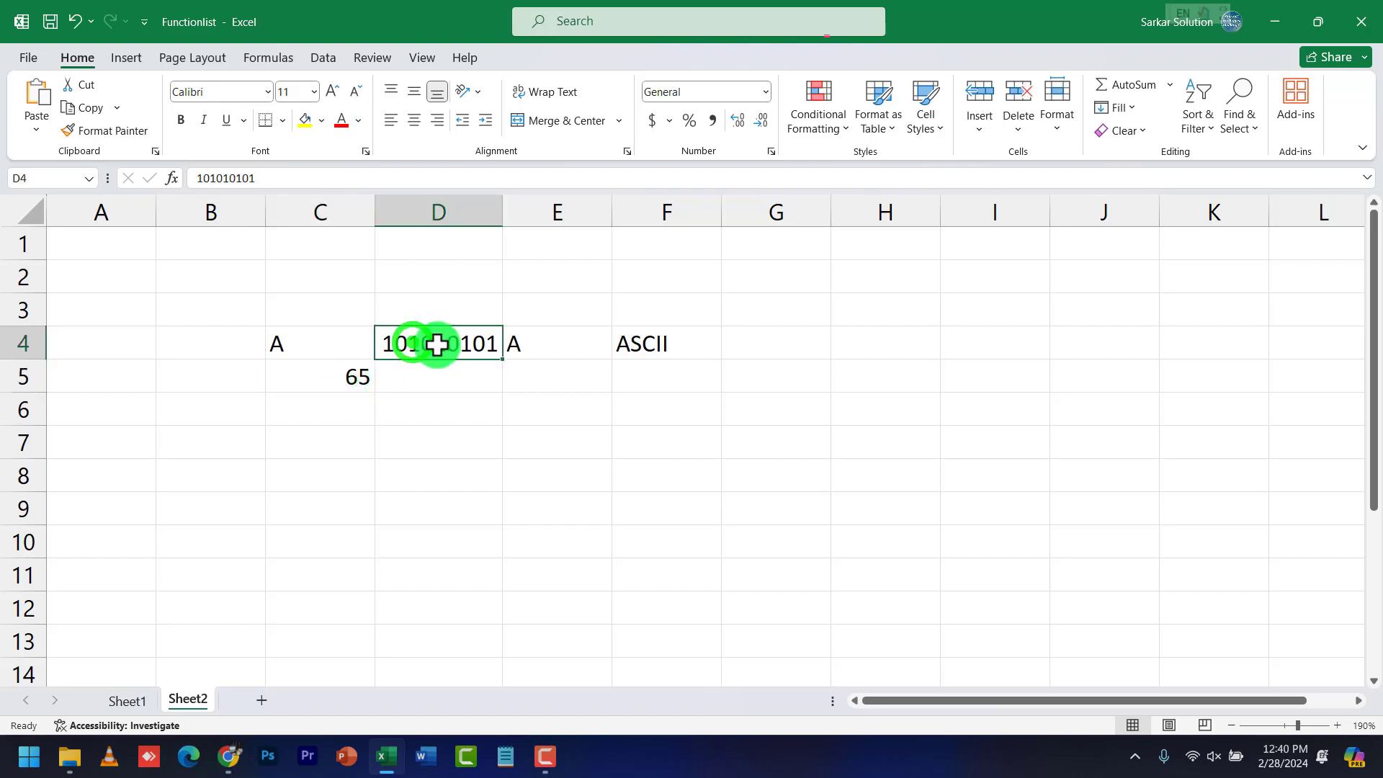
pyautogui.click(321, 346)
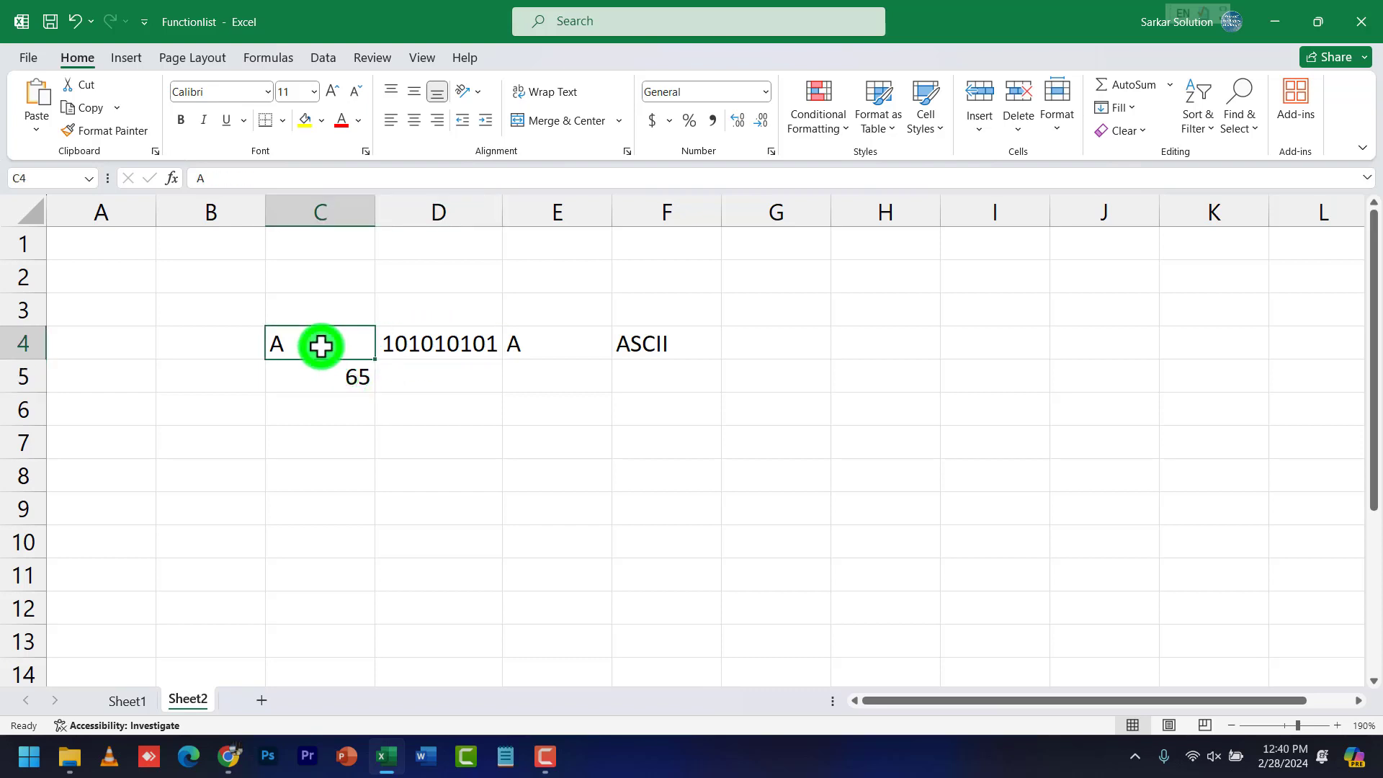
pyautogui.click(336, 382)
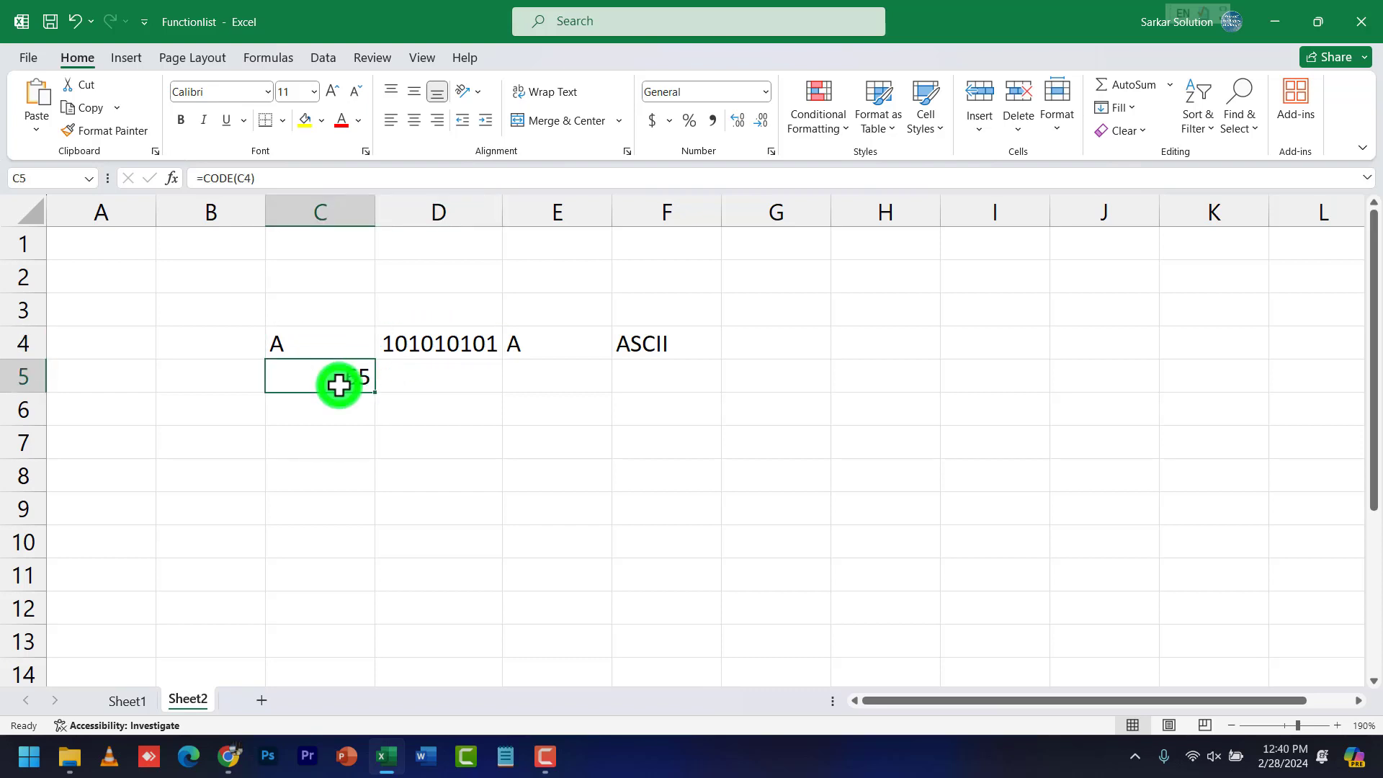
pyautogui.click(341, 346)
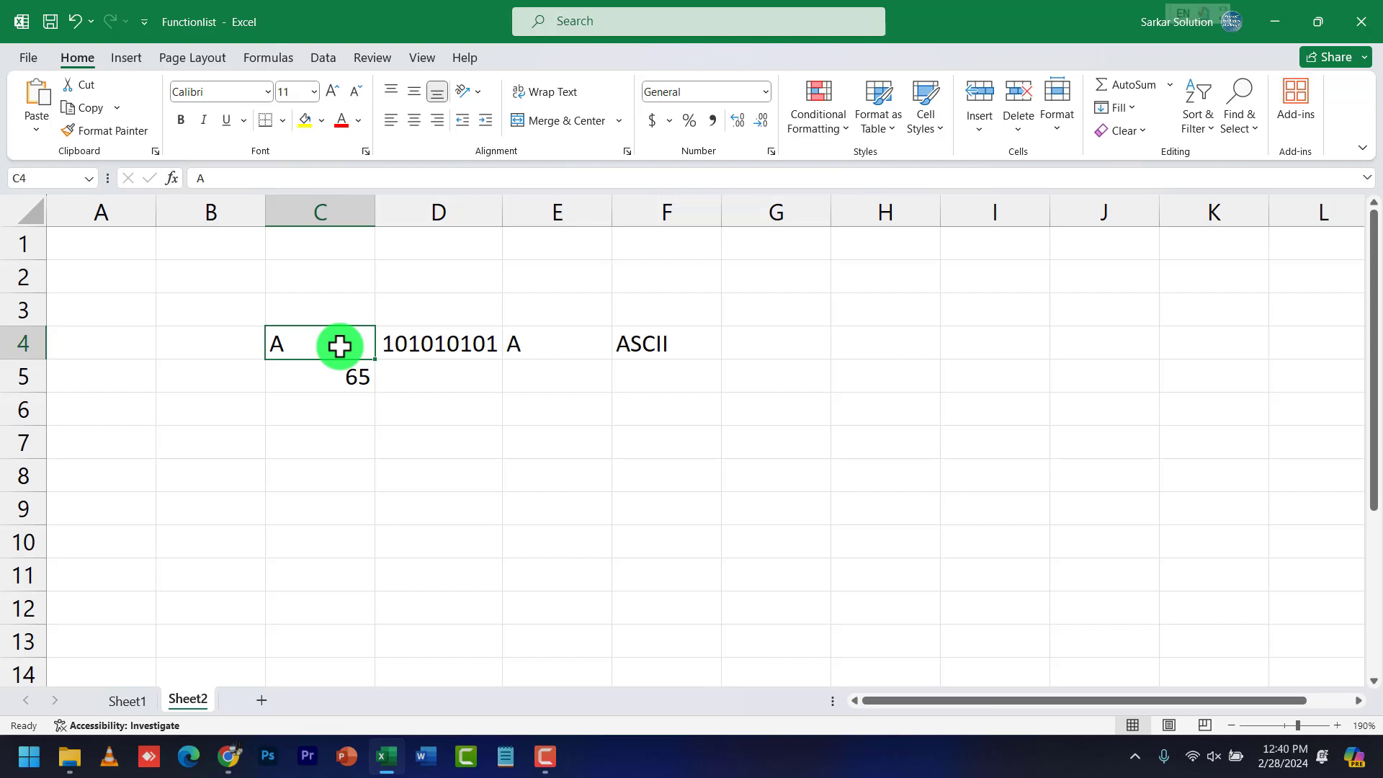
# Change C4 to lowercase a, then b, so C5 shows codes 97 and 98
pyautogui.write('a')
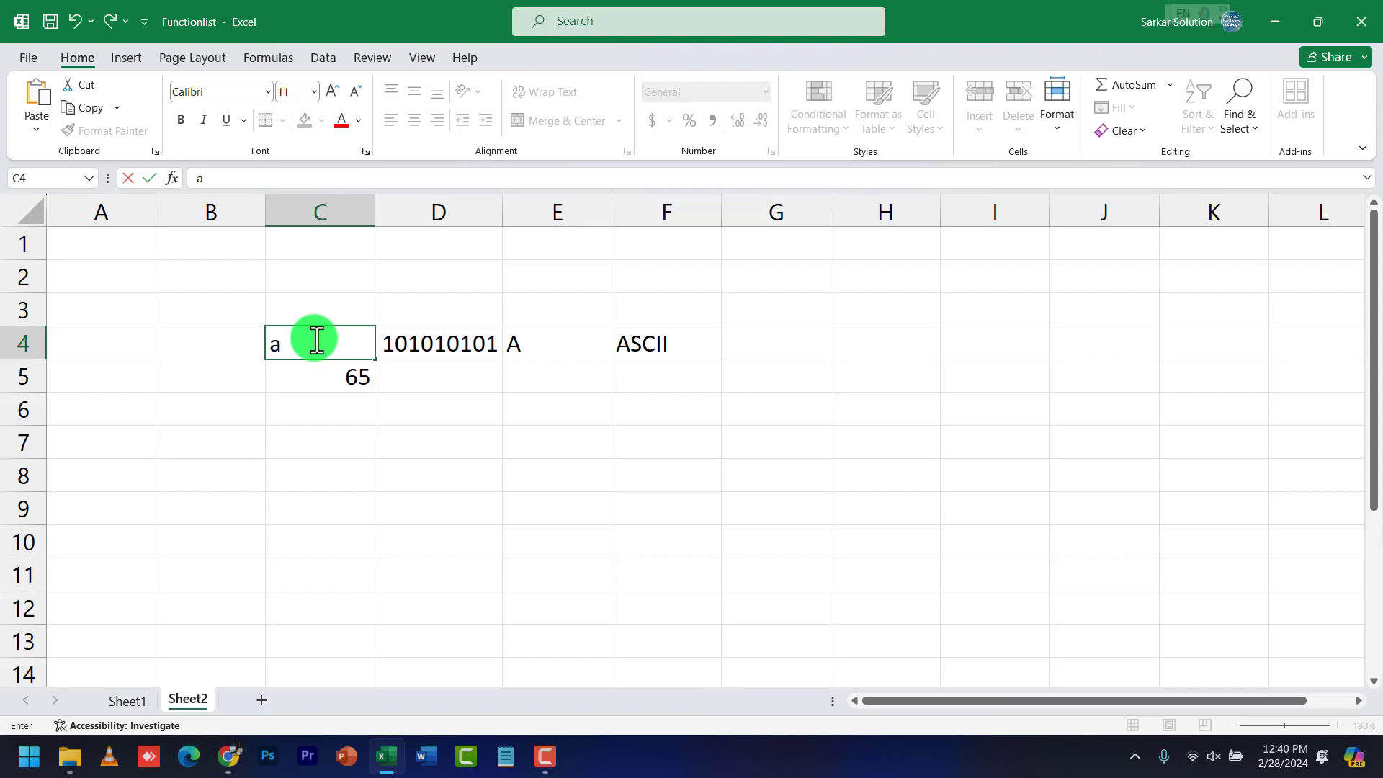
pyautogui.press('Return')
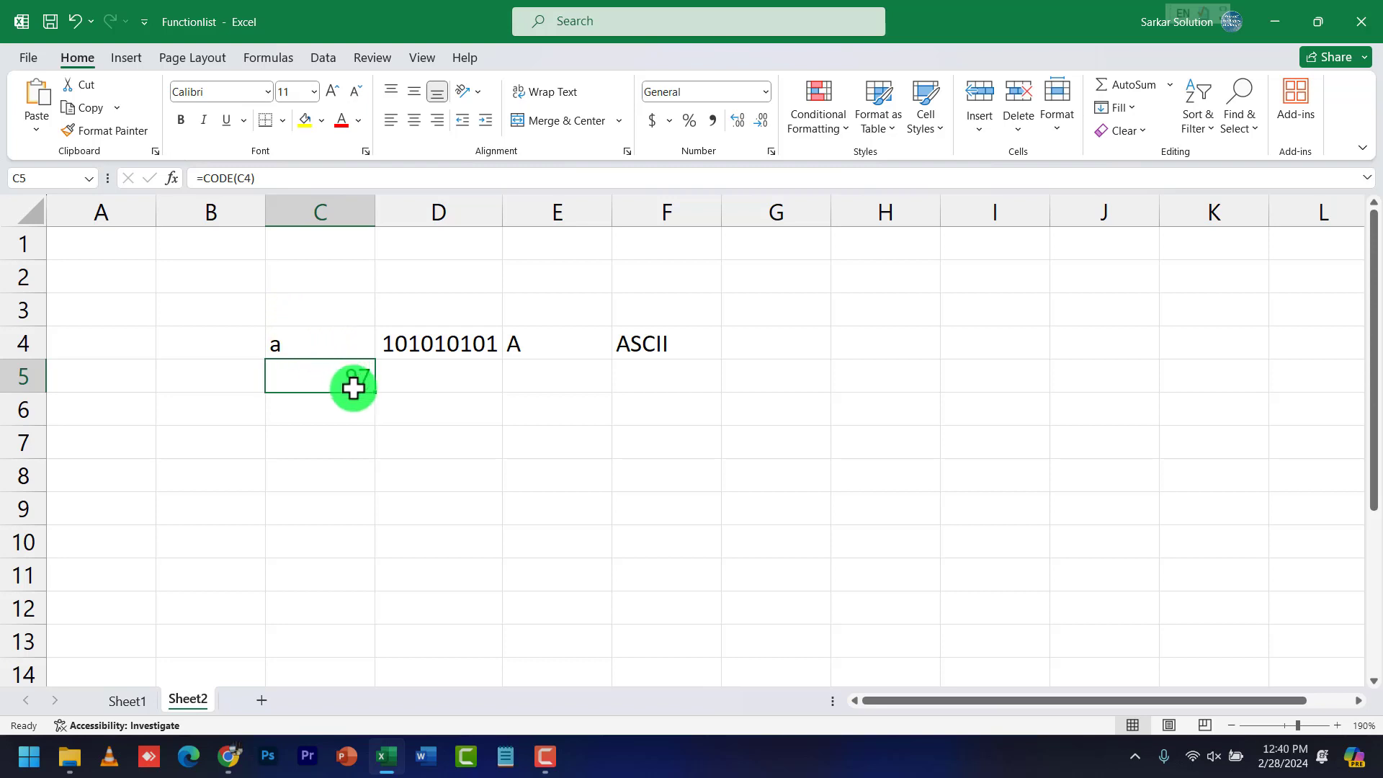
pyautogui.click(350, 346)
pyautogui.click(361, 380)
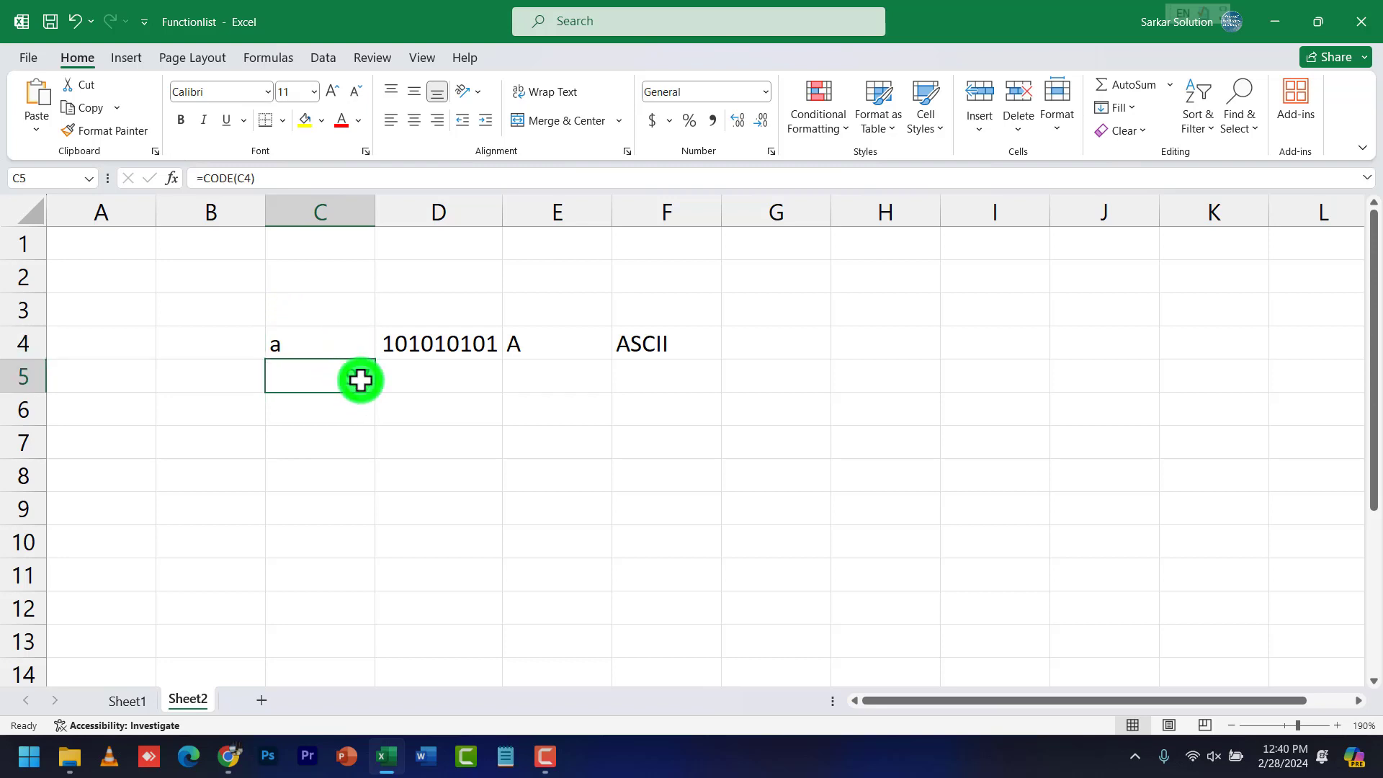
pyautogui.click(319, 332)
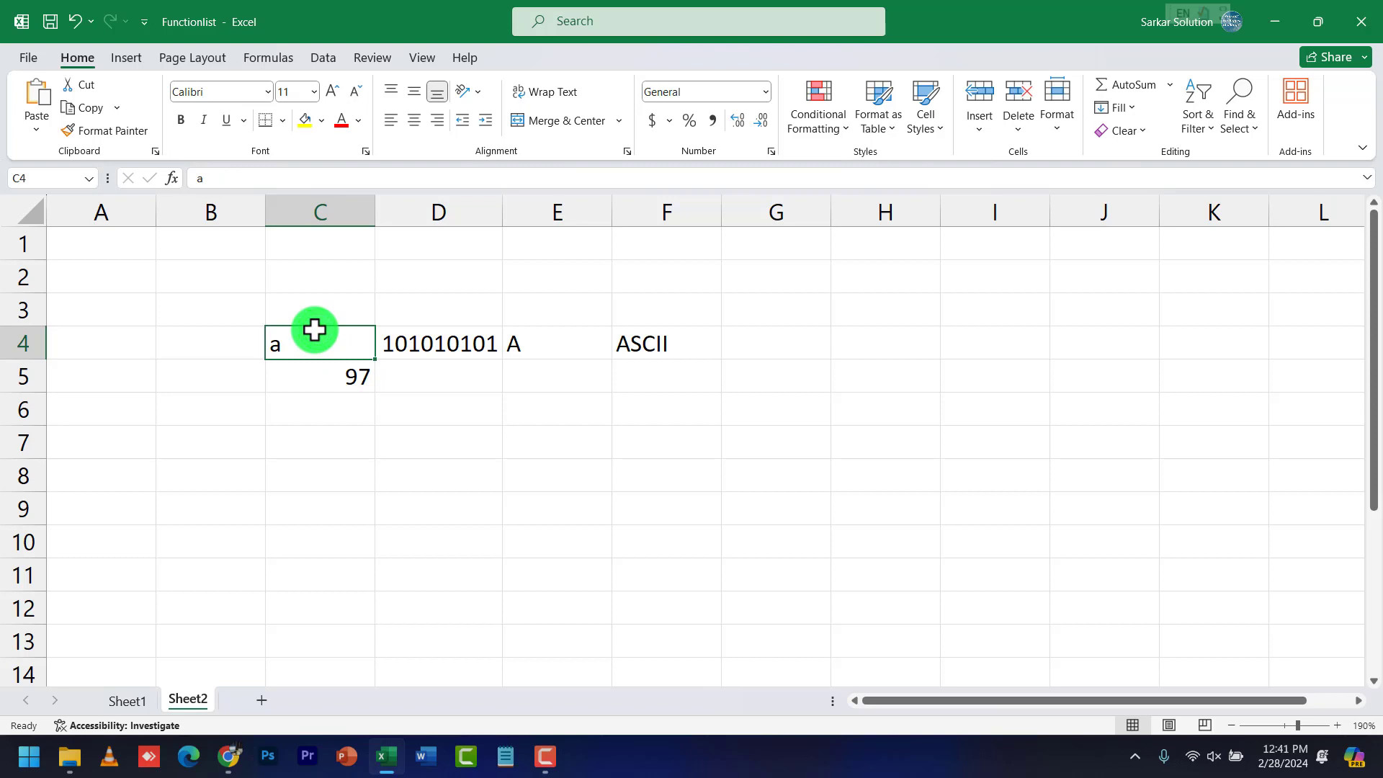
pyautogui.write('b')
pyautogui.press('Return')
# Try c, A and Z in C4, giving codes 99, 65 and 90
pyautogui.click(314, 329)
pyautogui.write('c')
pyautogui.press('Return')
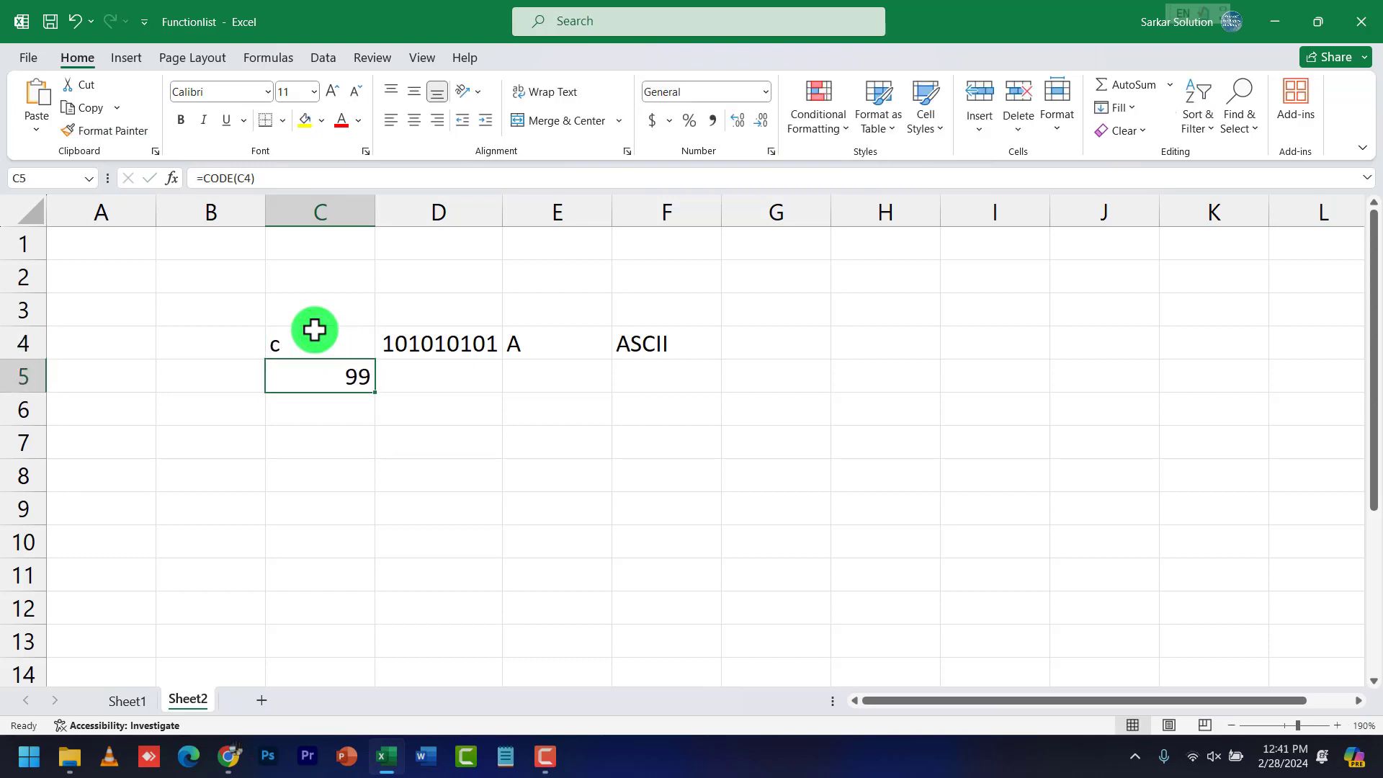
pyautogui.click(315, 330)
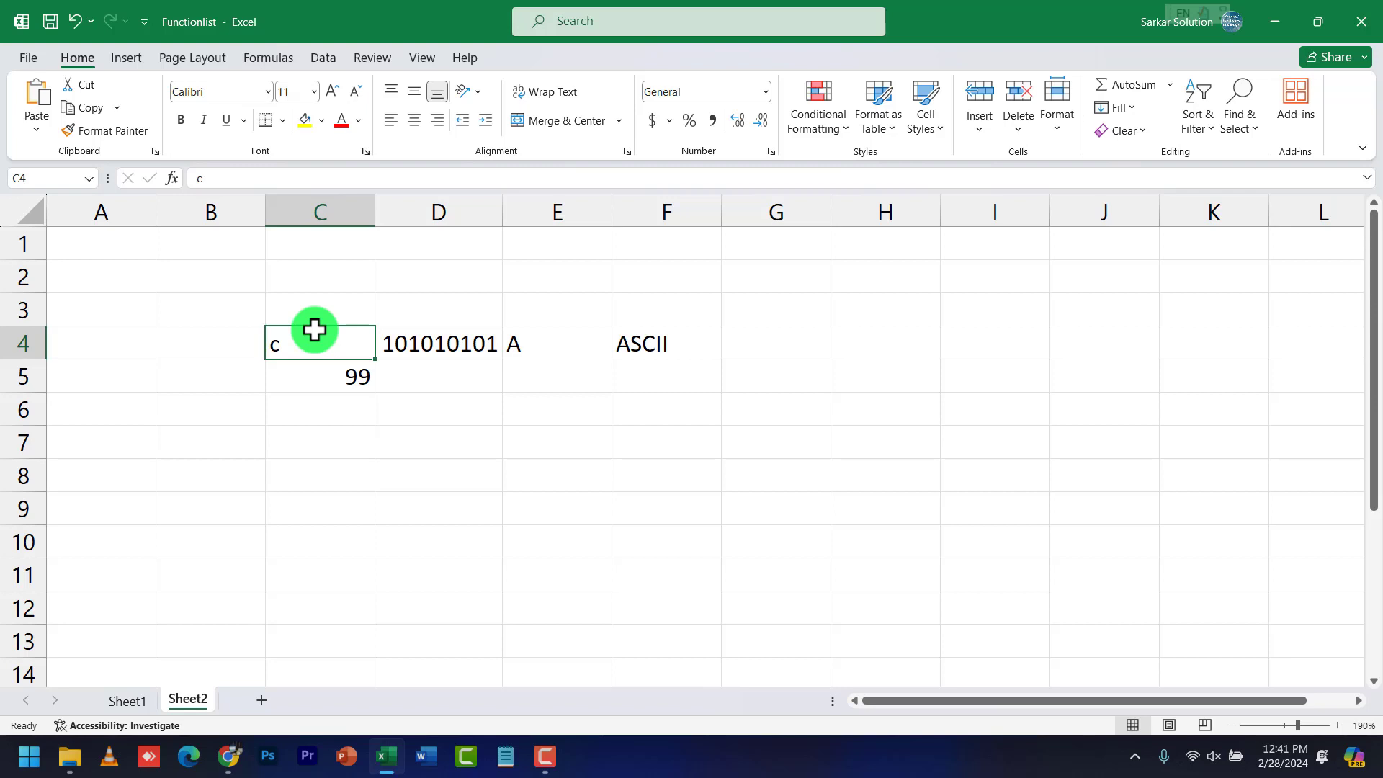
pyautogui.click(315, 326)
pyautogui.click(315, 330)
pyautogui.write('A')
pyautogui.press('Return')
pyautogui.click(314, 330)
pyautogui.write('Z')
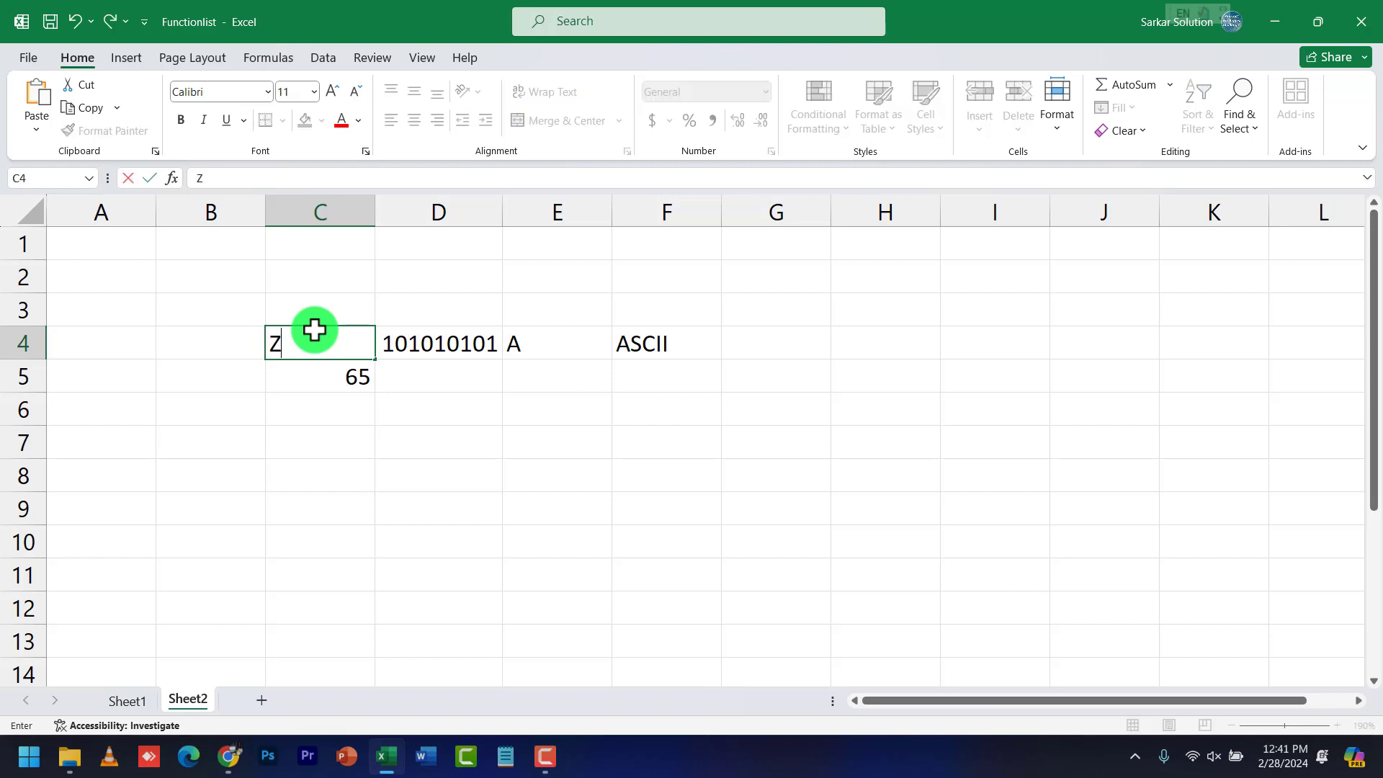
pyautogui.press('Return')
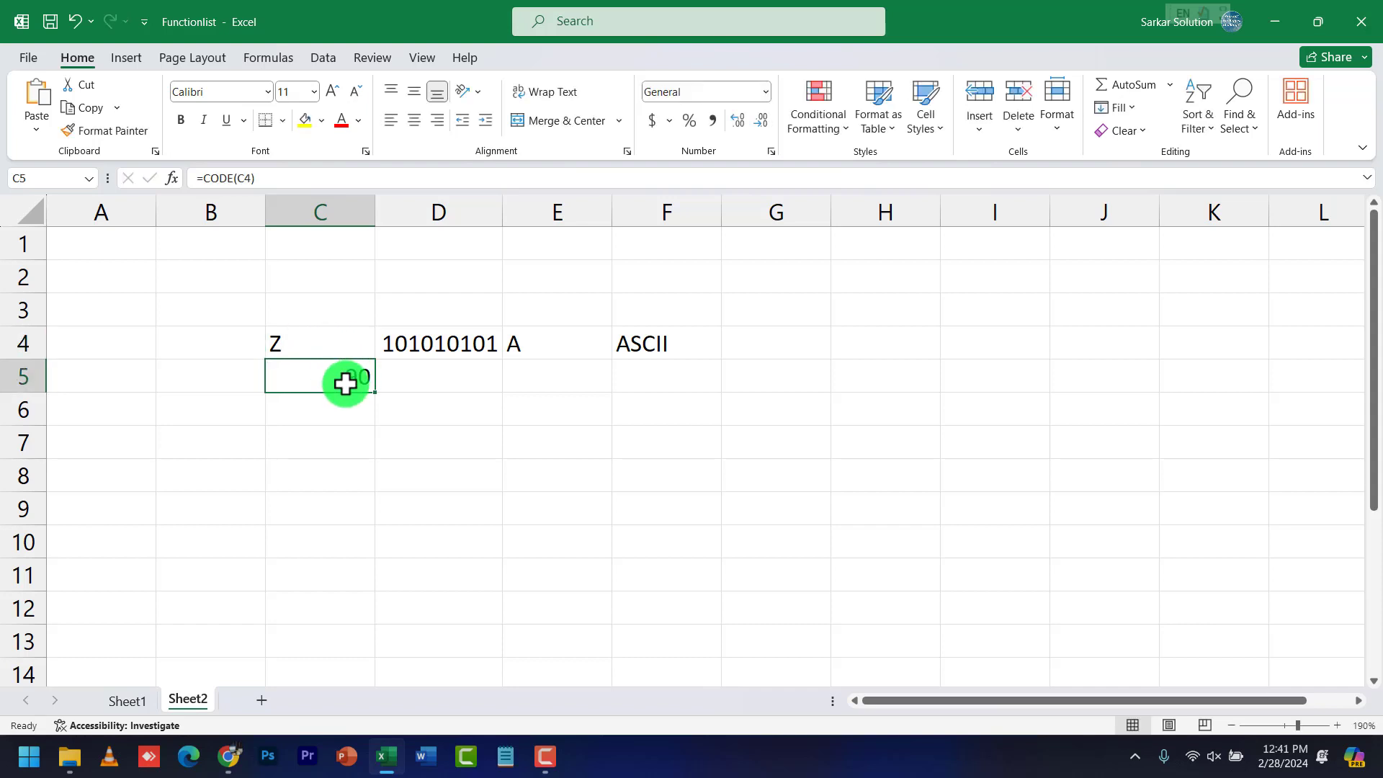
# Change C4 to lowercase z so C5 returns 122
pyautogui.click(337, 348)
pyautogui.write('z')
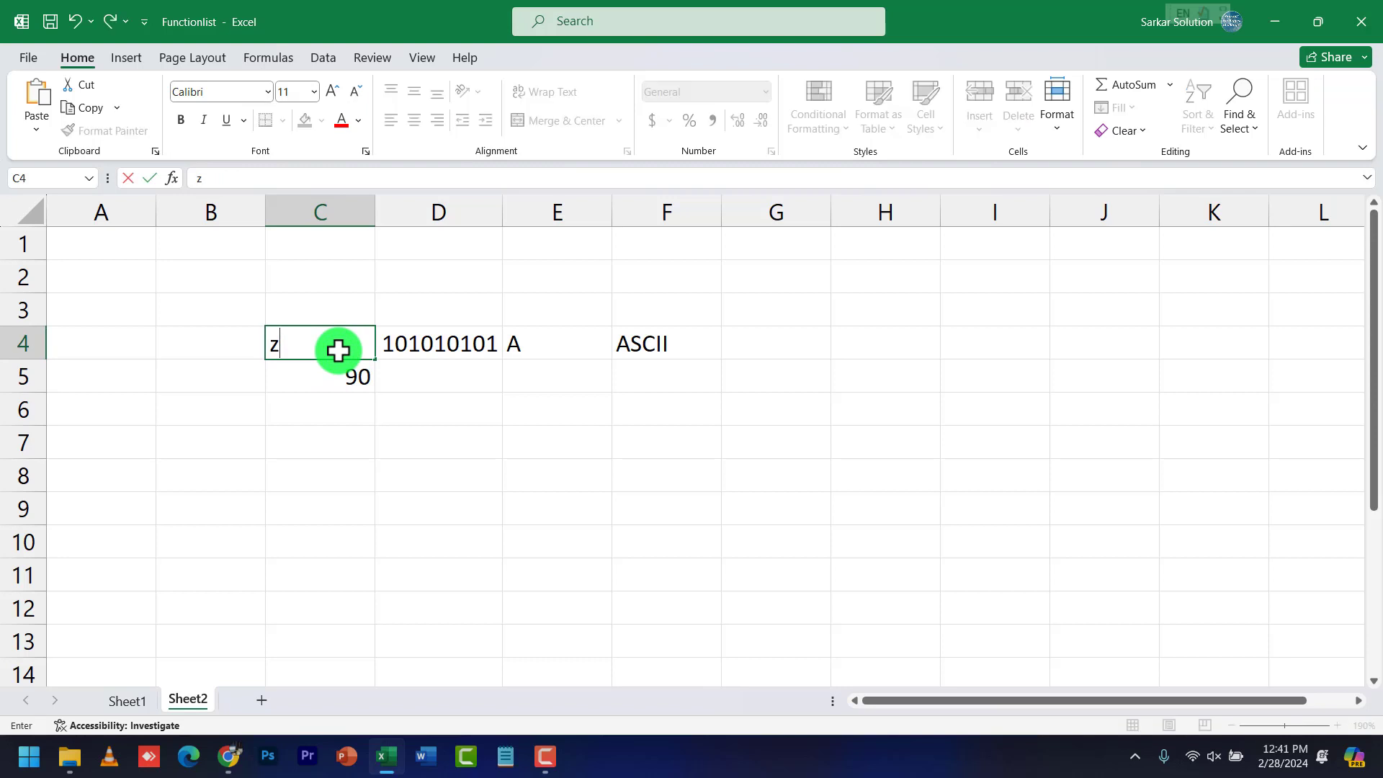
pyautogui.press('Return')
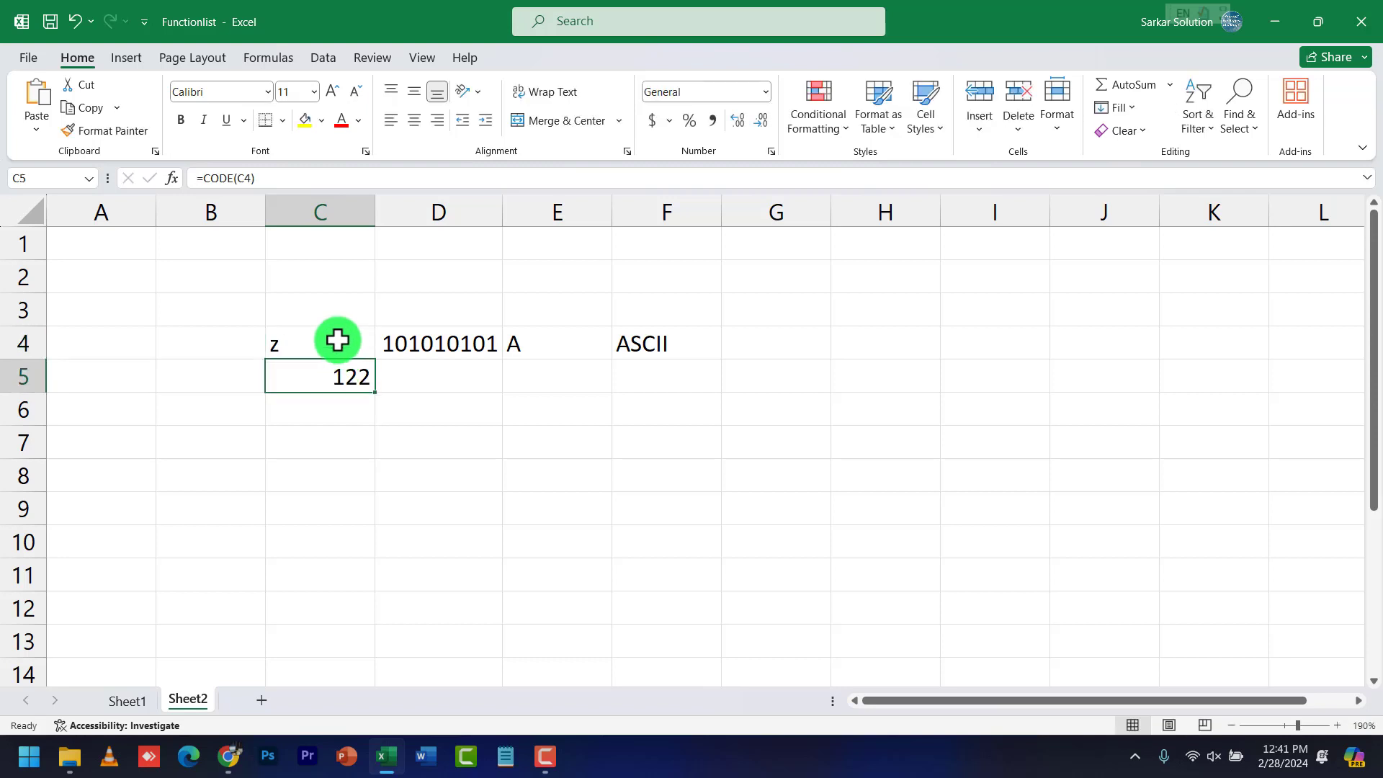
pyautogui.click(338, 340)
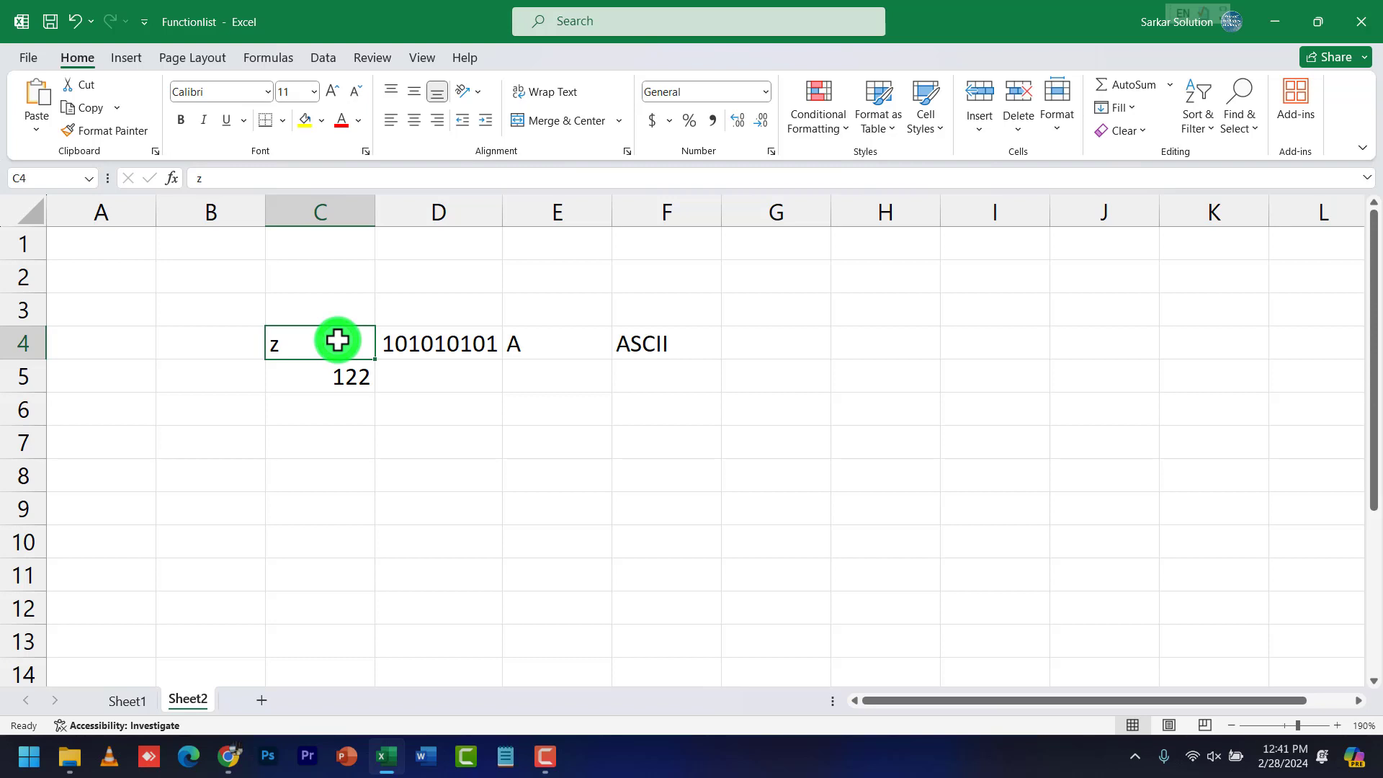
# Replace the character in C4 with a semicolon so C5 returns 59
pyautogui.press('alt')
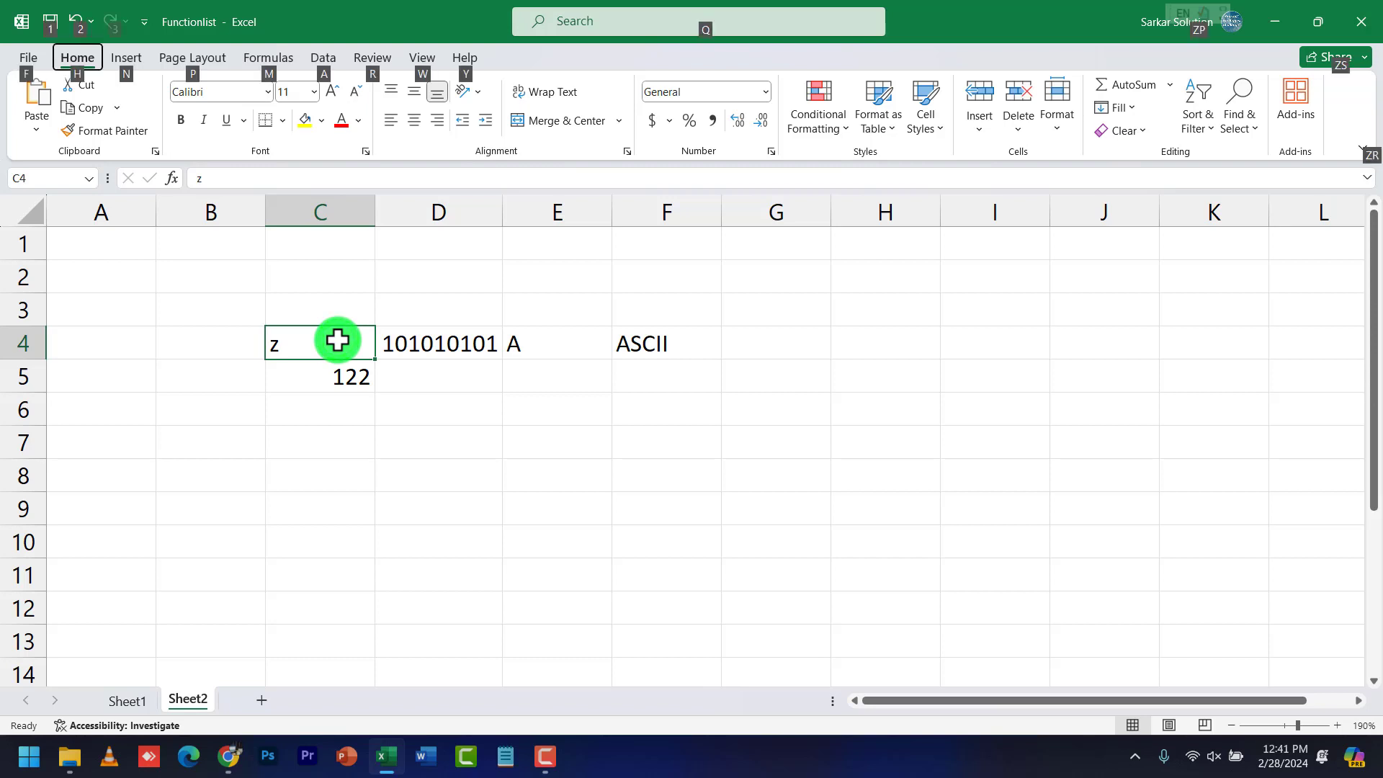
pyautogui.click(338, 340)
pyautogui.click(343, 395)
pyautogui.click(333, 342)
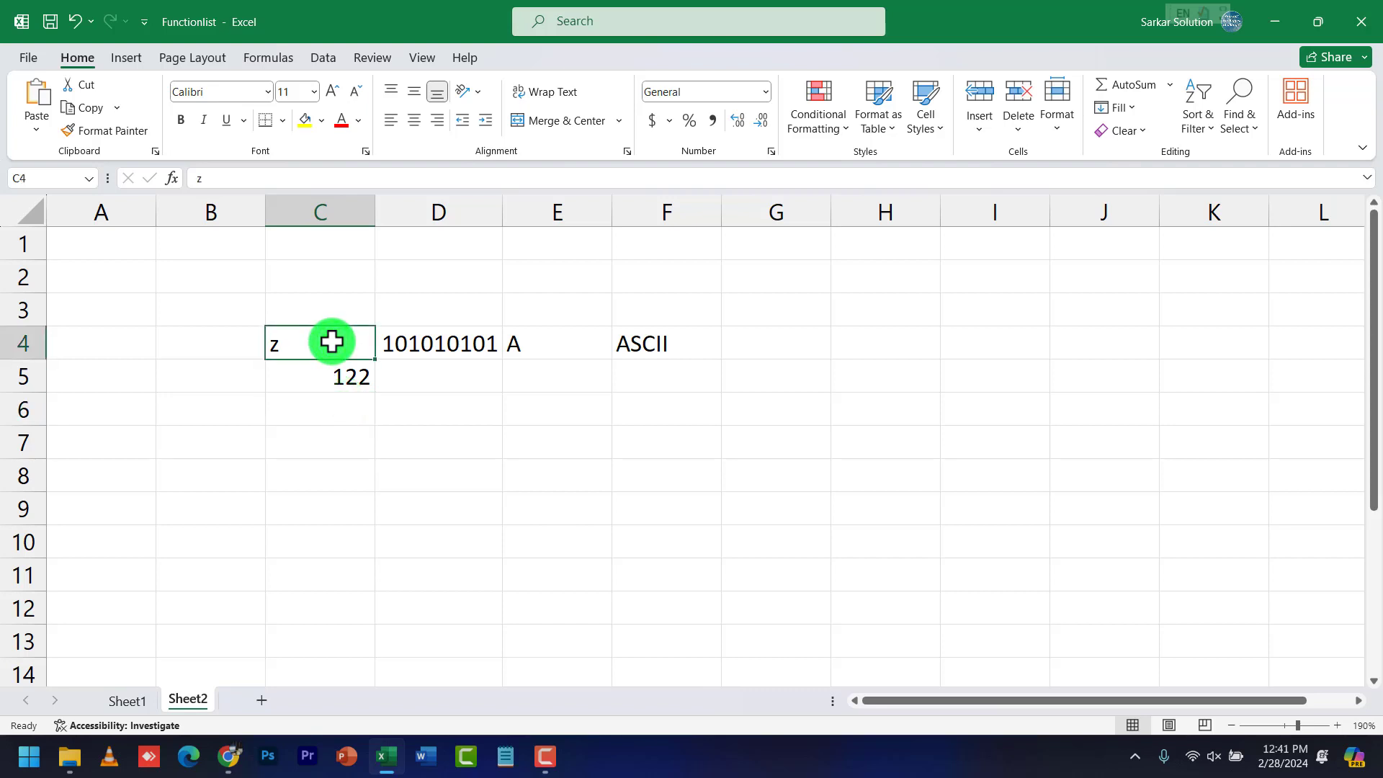
pyautogui.press('alt')
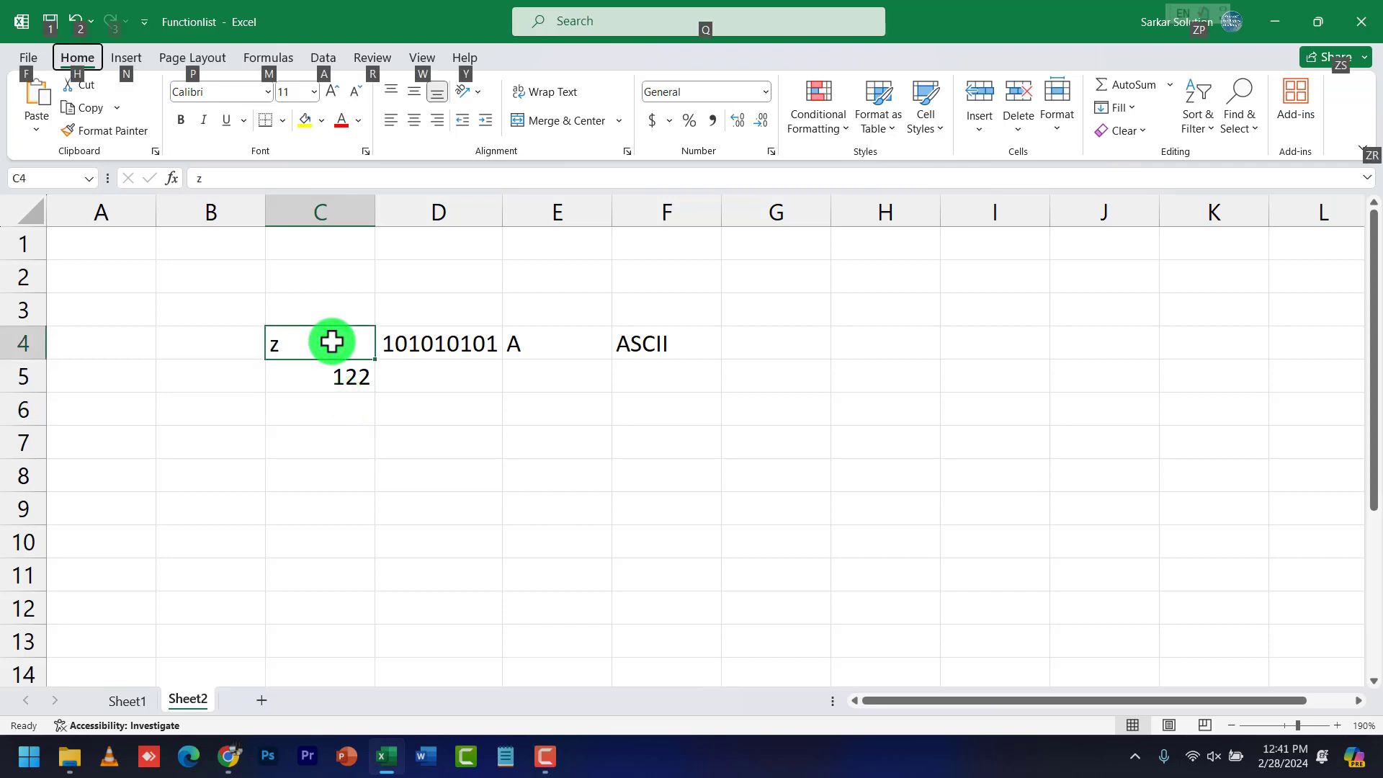
pyautogui.click(348, 406)
pyautogui.click(339, 353)
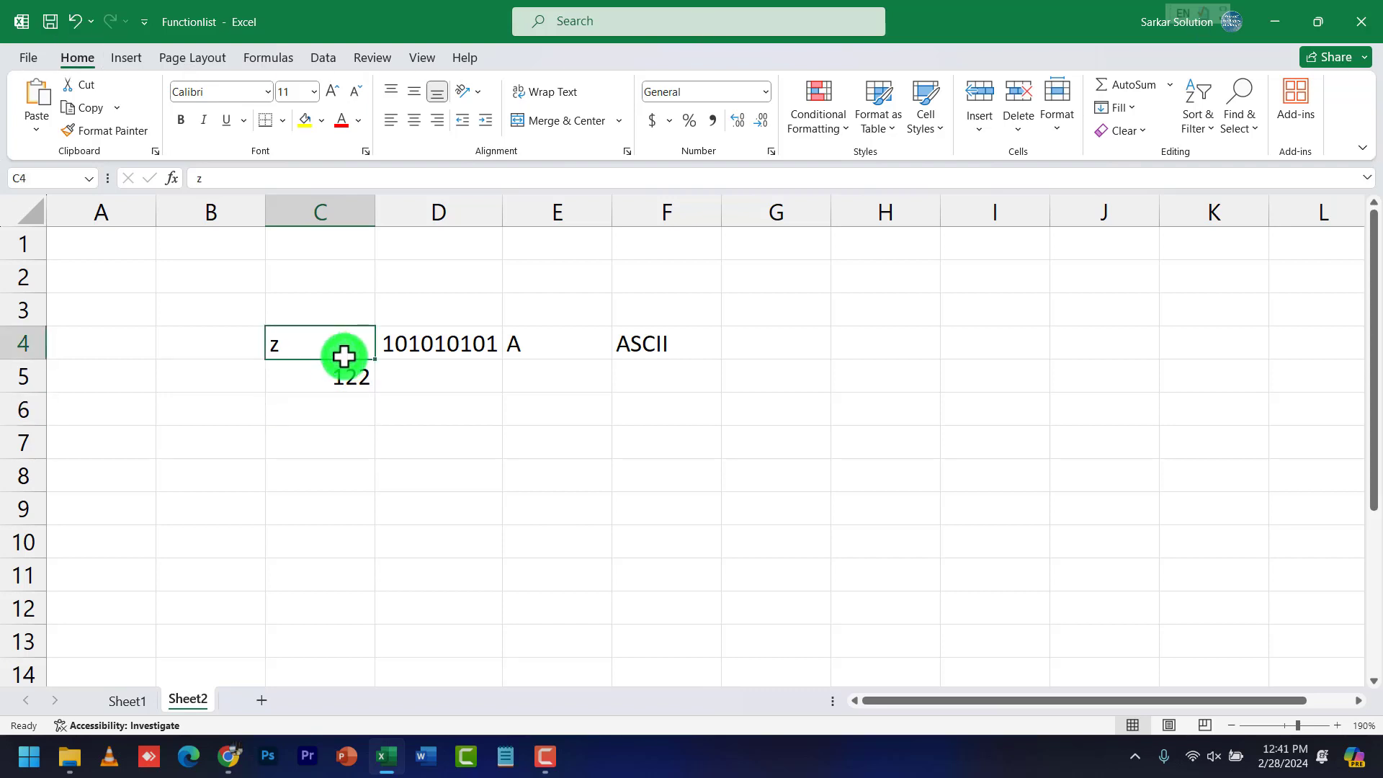
pyautogui.write(';')
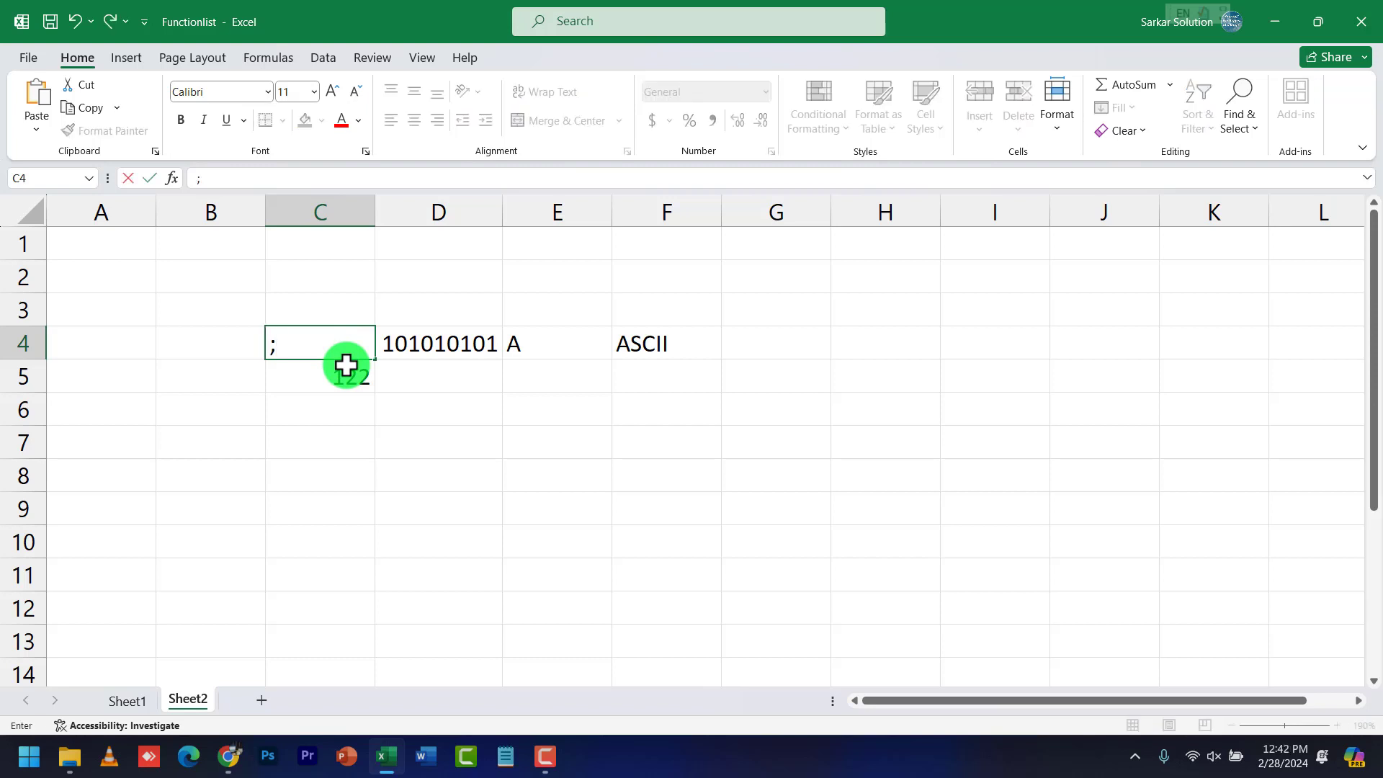
pyautogui.press('Return')
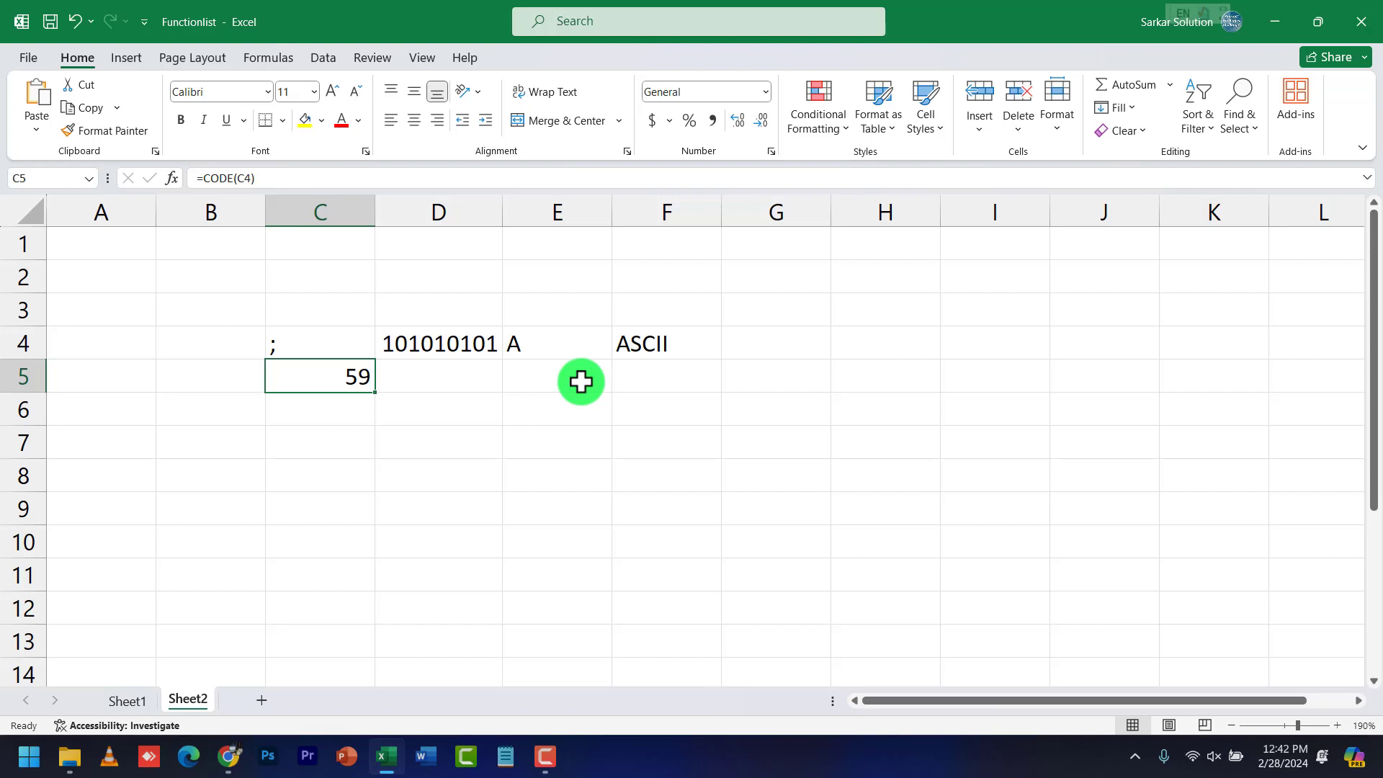
# Enter the code number 97 in cell D8
pyautogui.click(410, 335)
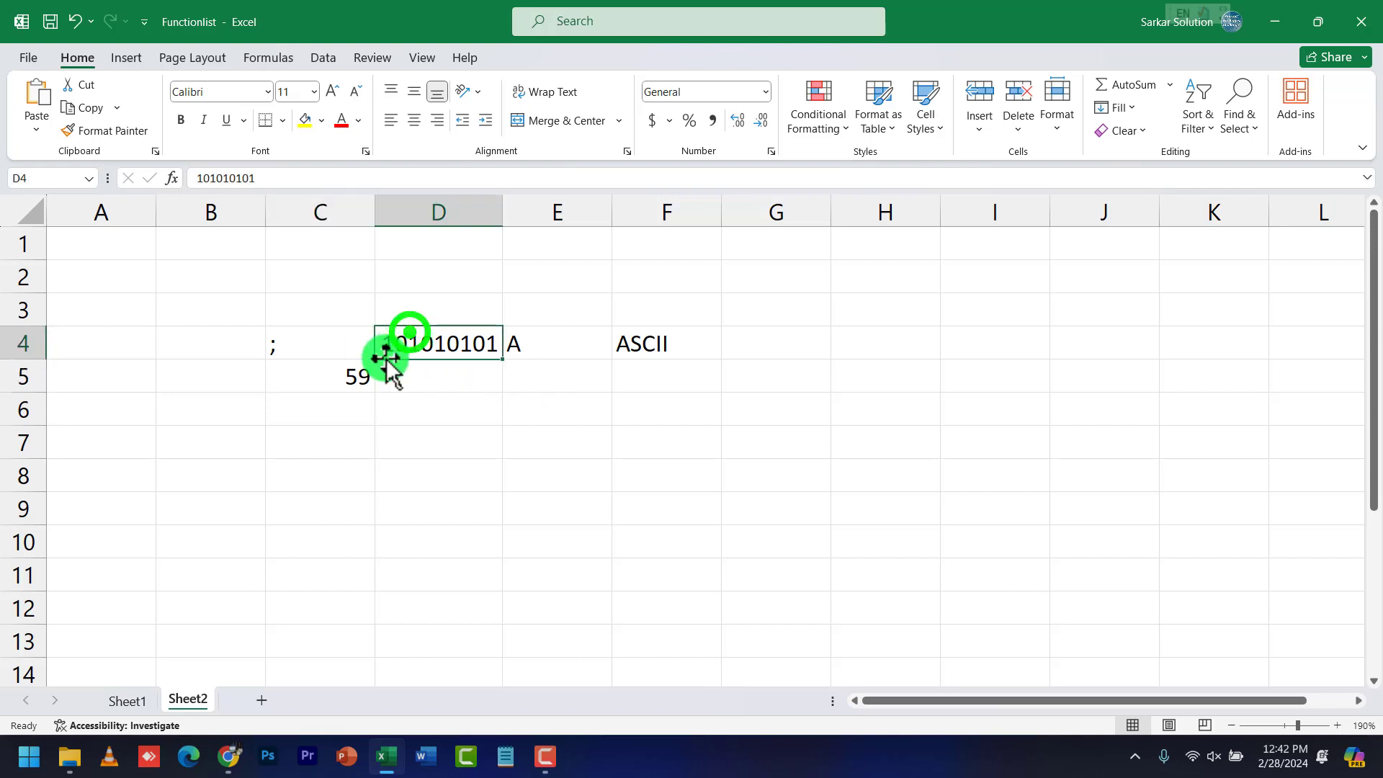
pyautogui.click(360, 373)
pyautogui.click(433, 463)
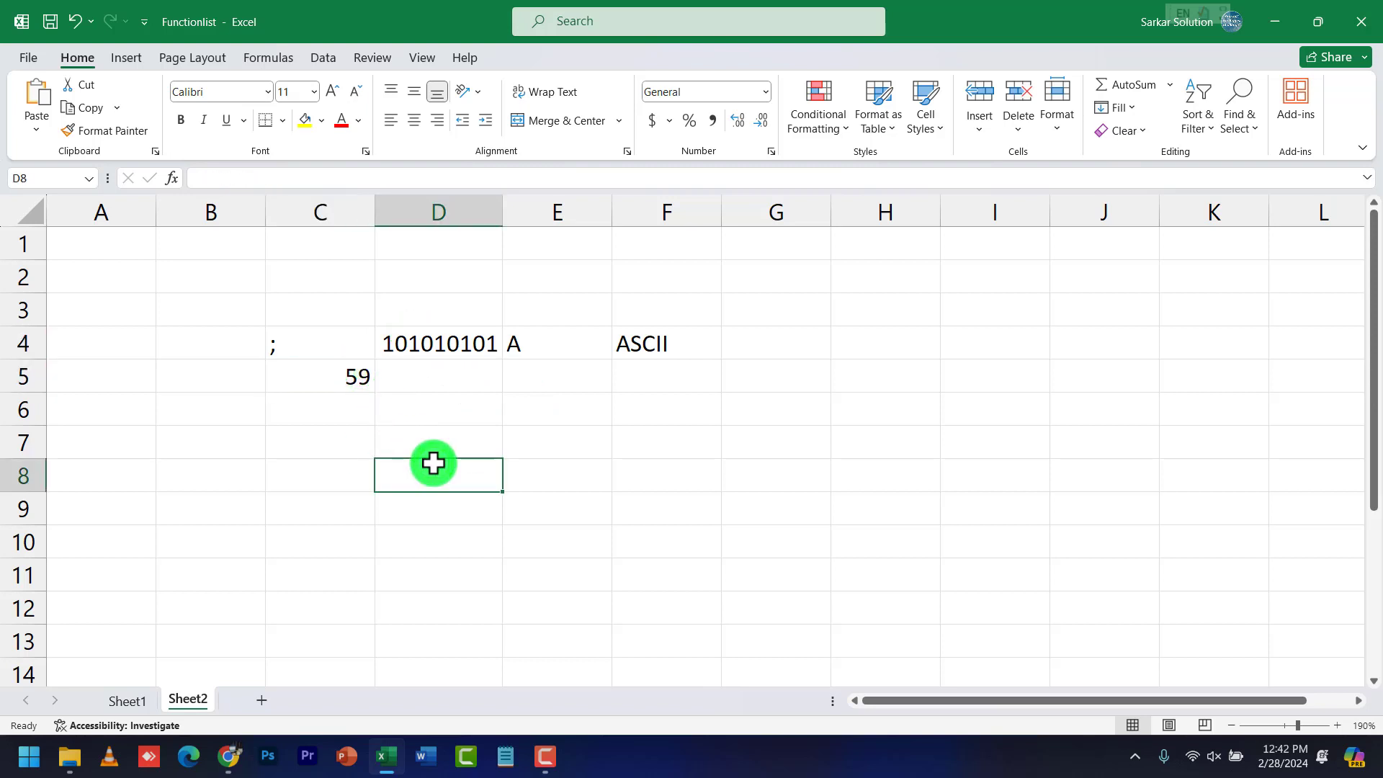
pyautogui.write('97')
pyautogui.press('Tab')
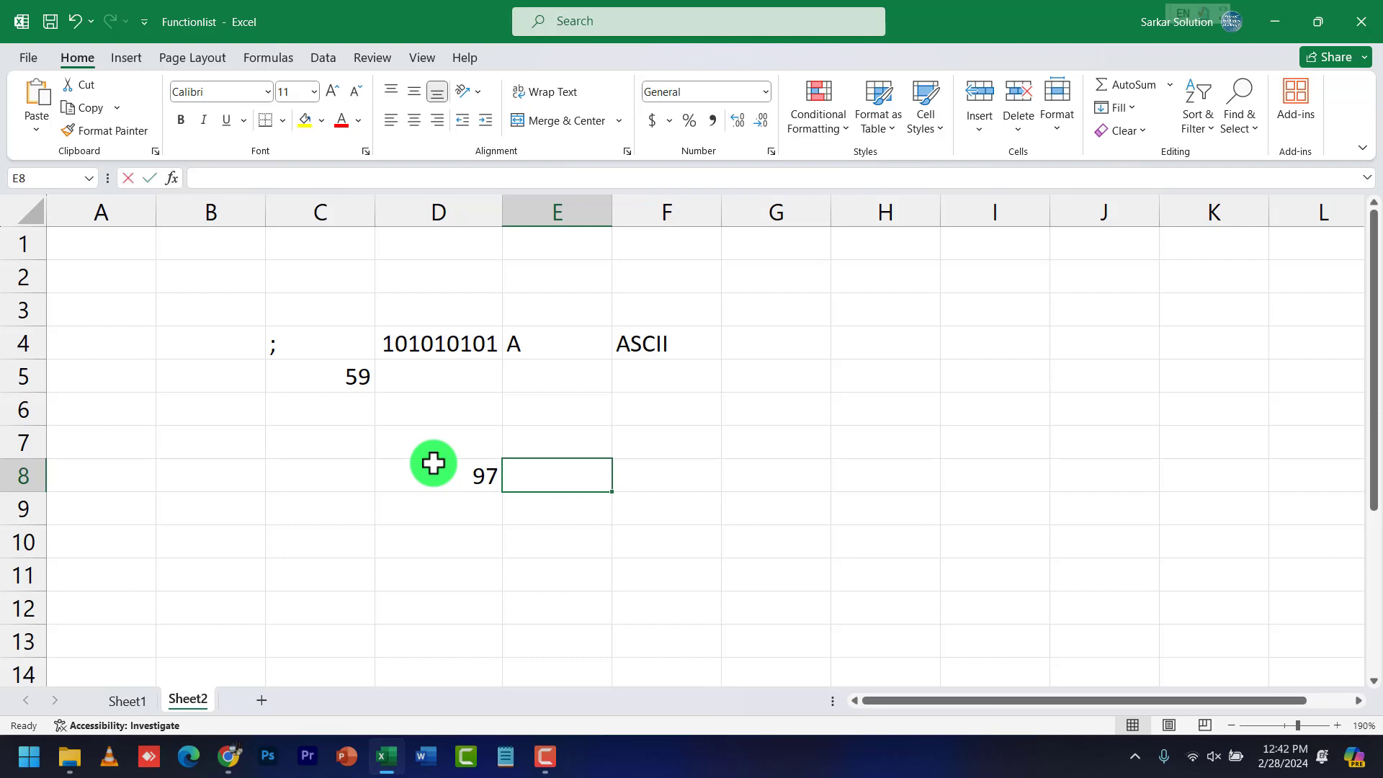
# Enter =CHAR(D8) in E8 to show D8's code as a character, after checking Sheet1's function list
pyautogui.write('=char')
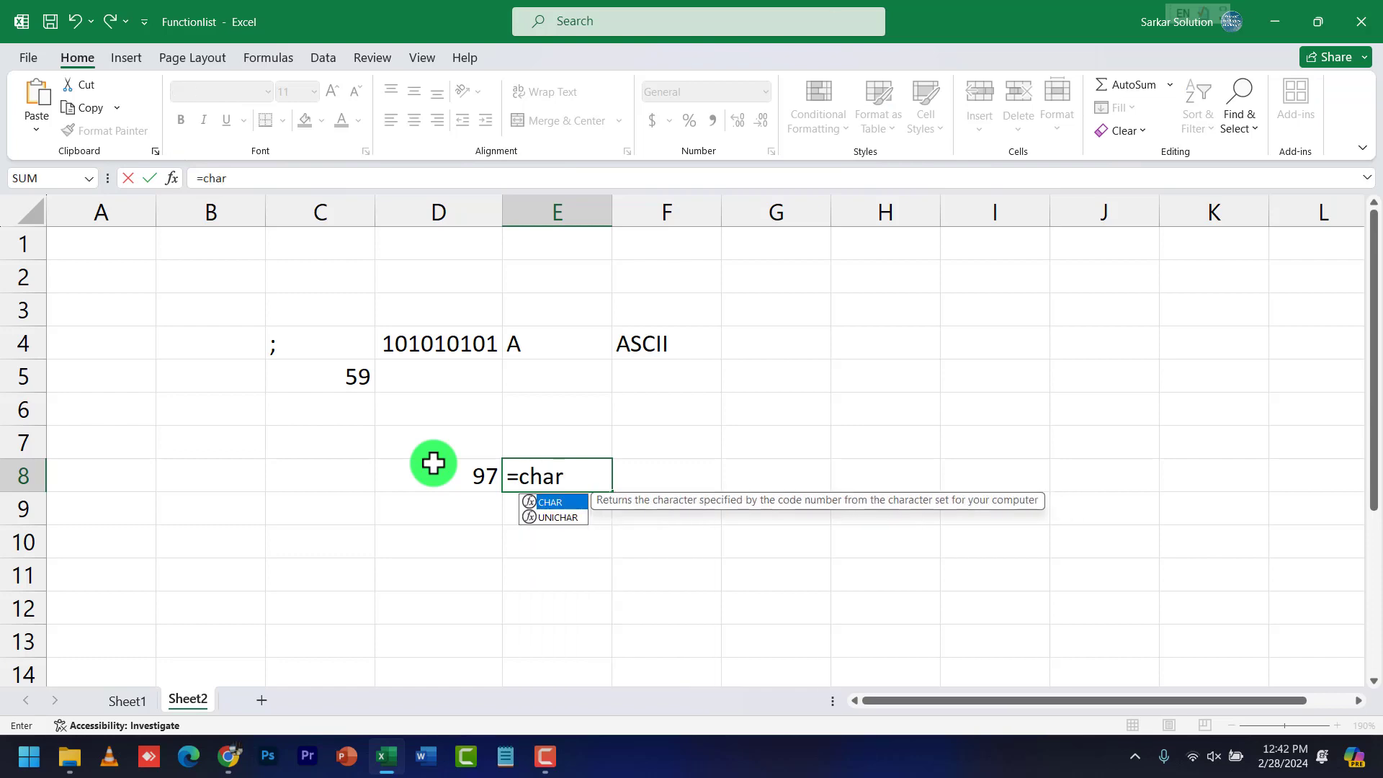
pyautogui.click(141, 697)
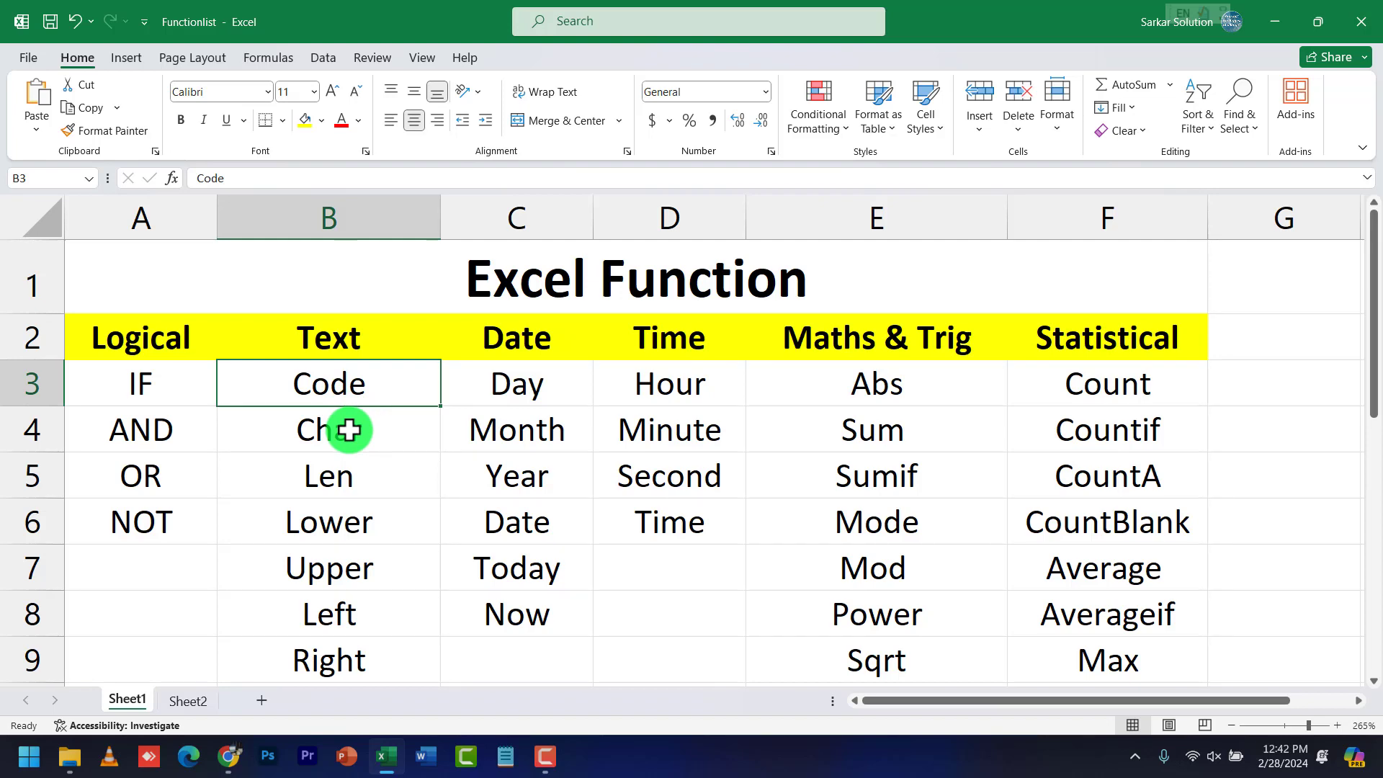
pyautogui.click(200, 702)
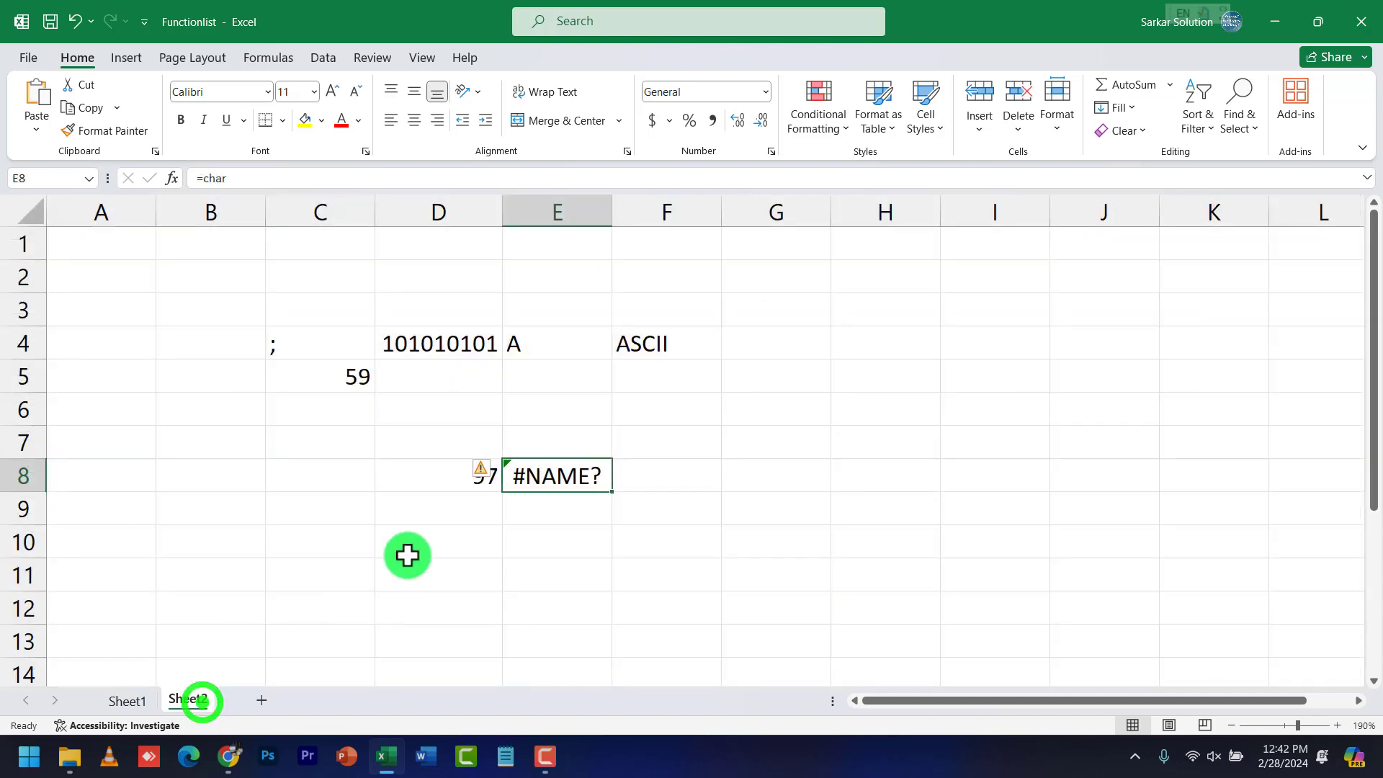
pyautogui.click(458, 476)
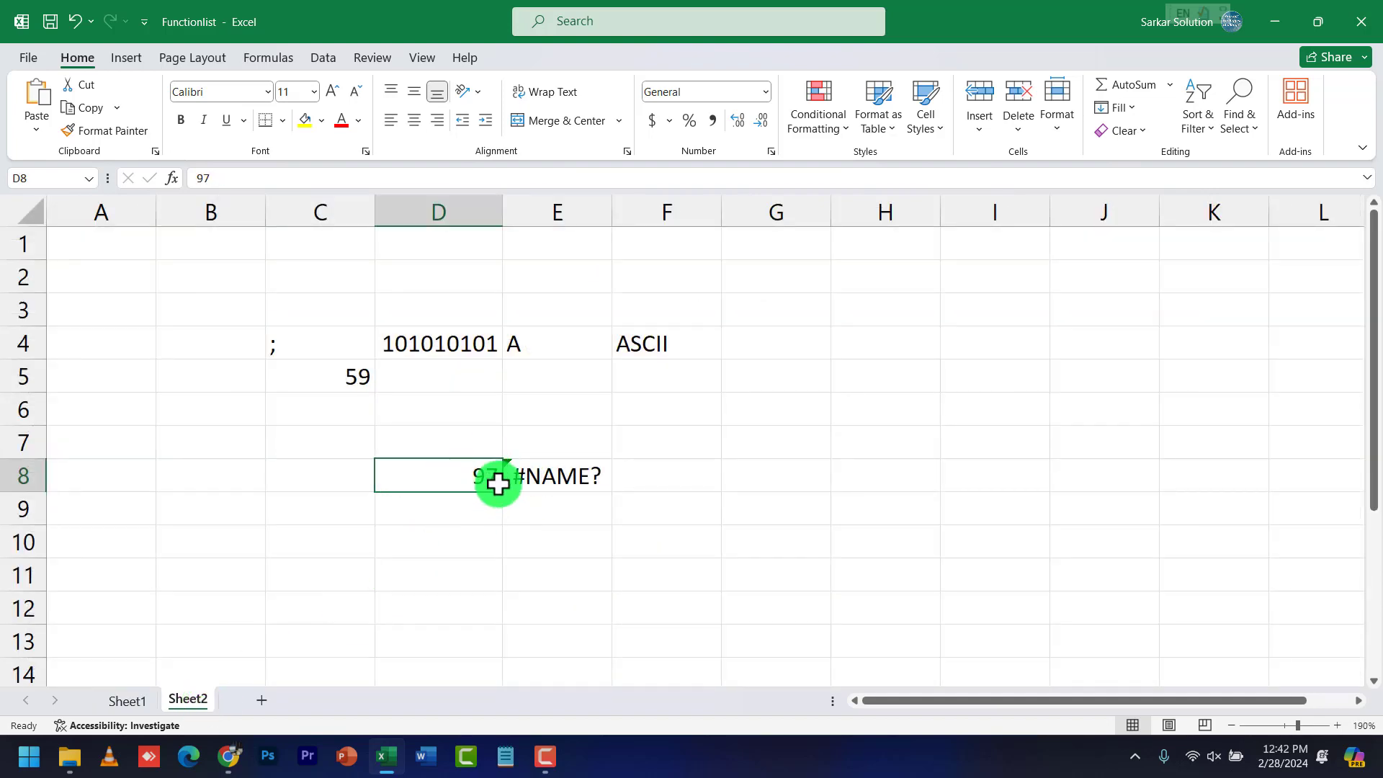
pyautogui.click(529, 480)
pyautogui.doubleClick(528, 480)
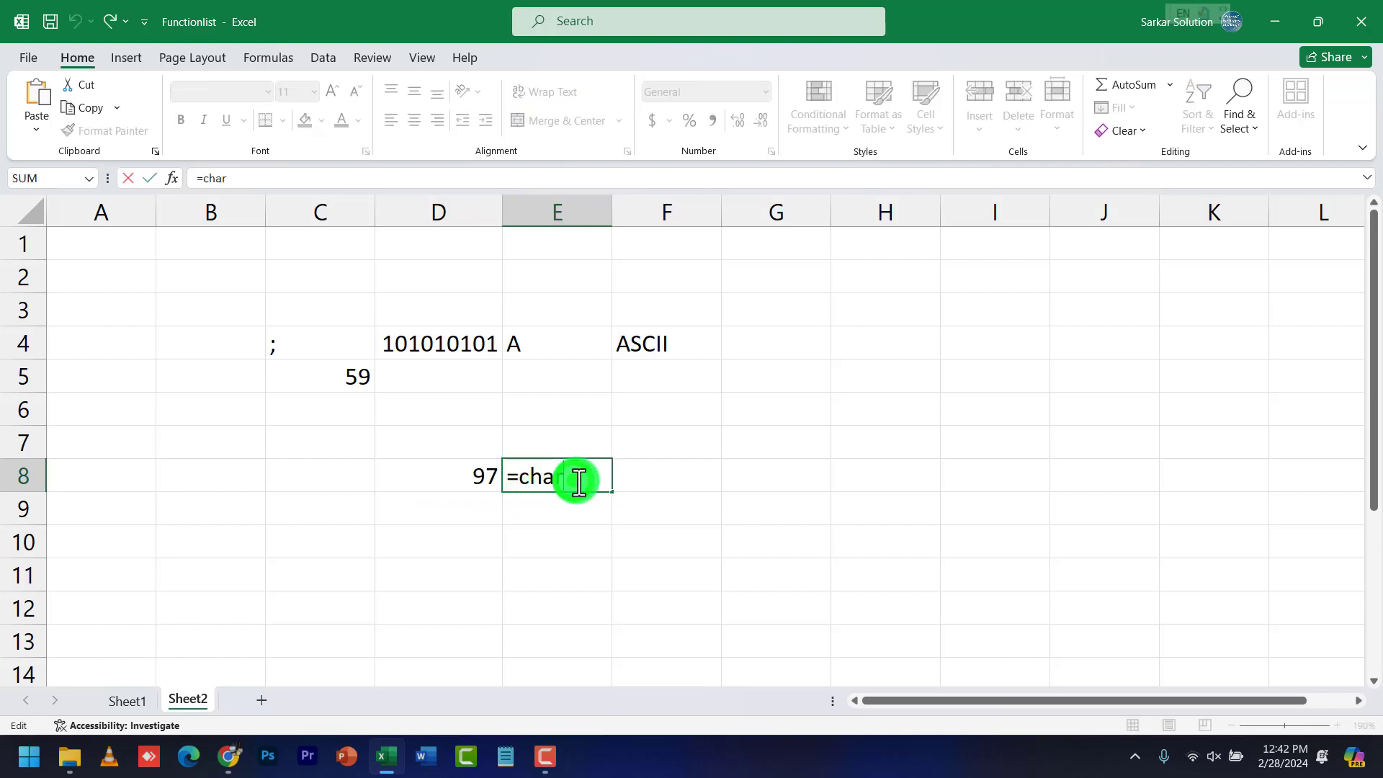
pyautogui.write('(')
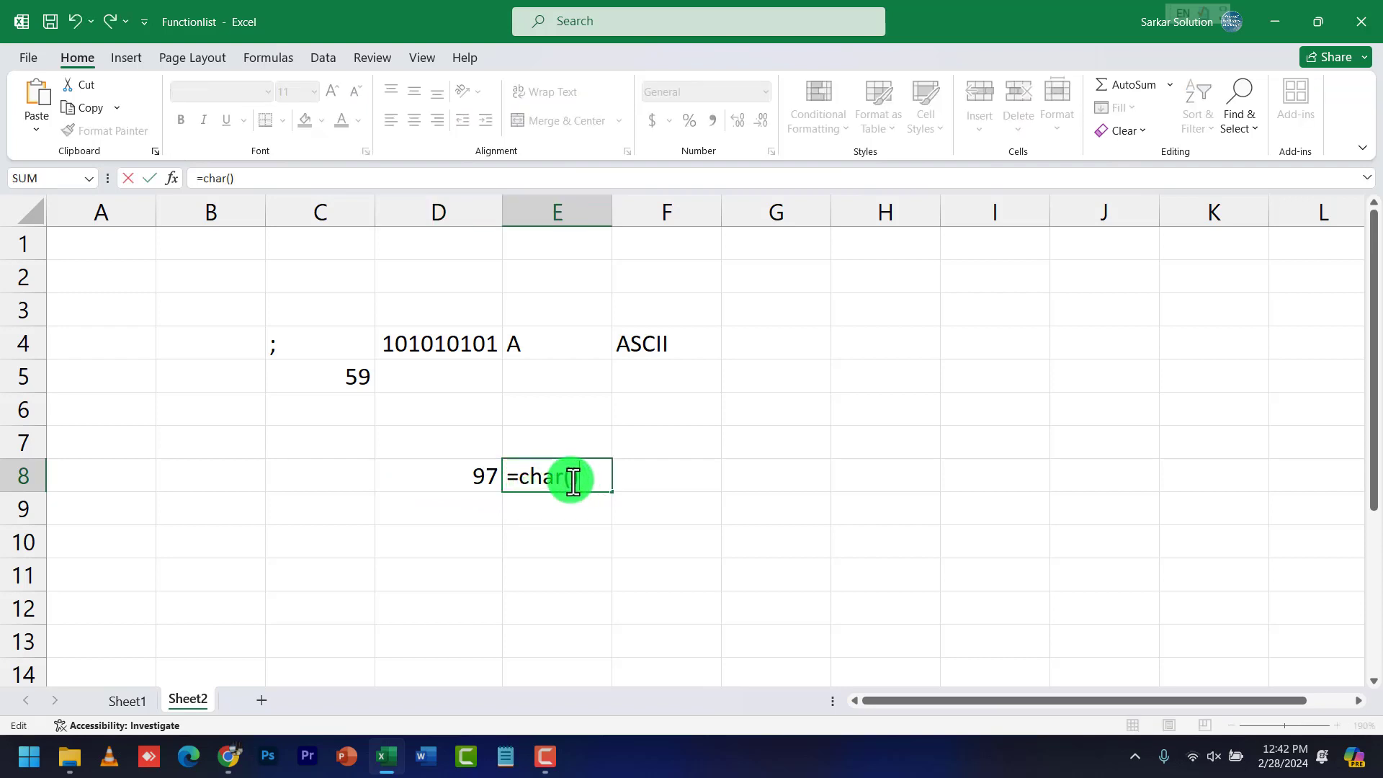
pyautogui.click(572, 481)
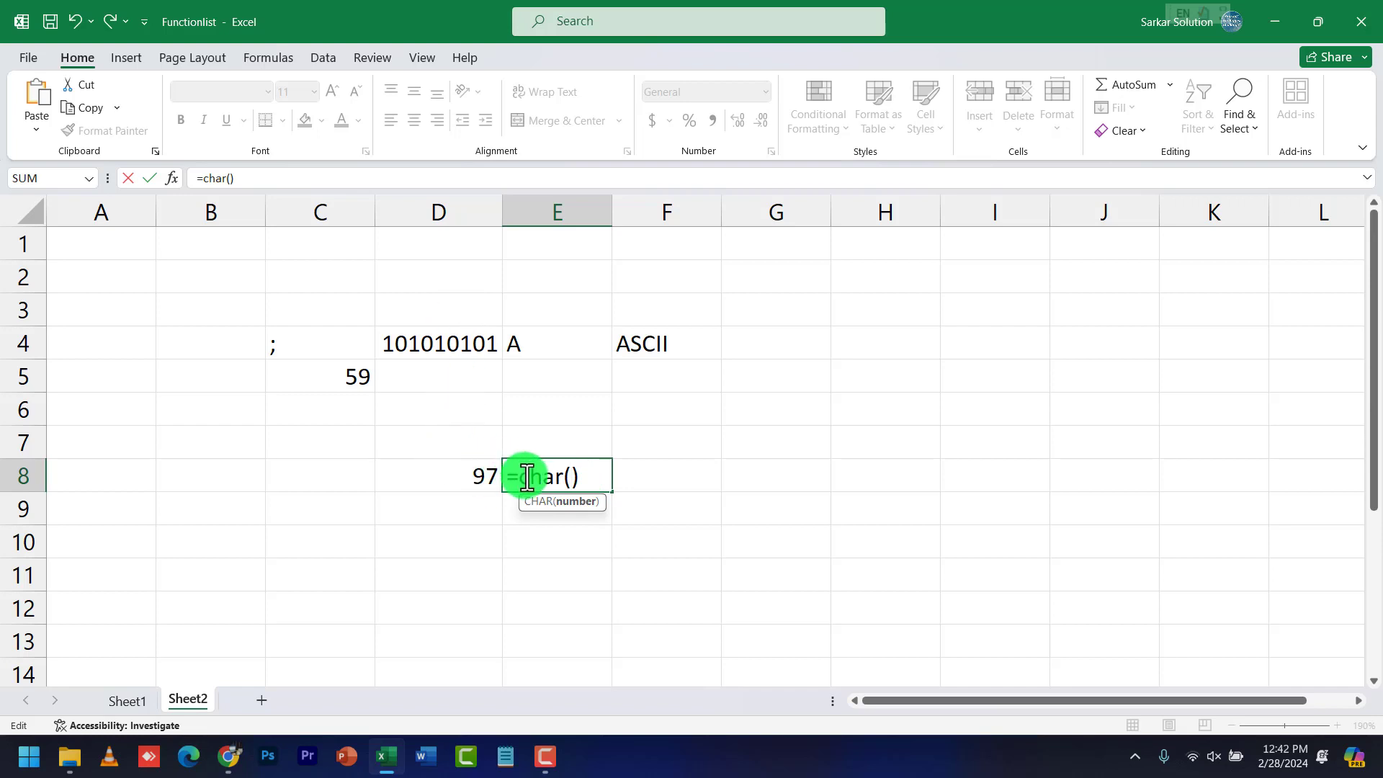
pyautogui.write('d8')
pyautogui.press('Return')
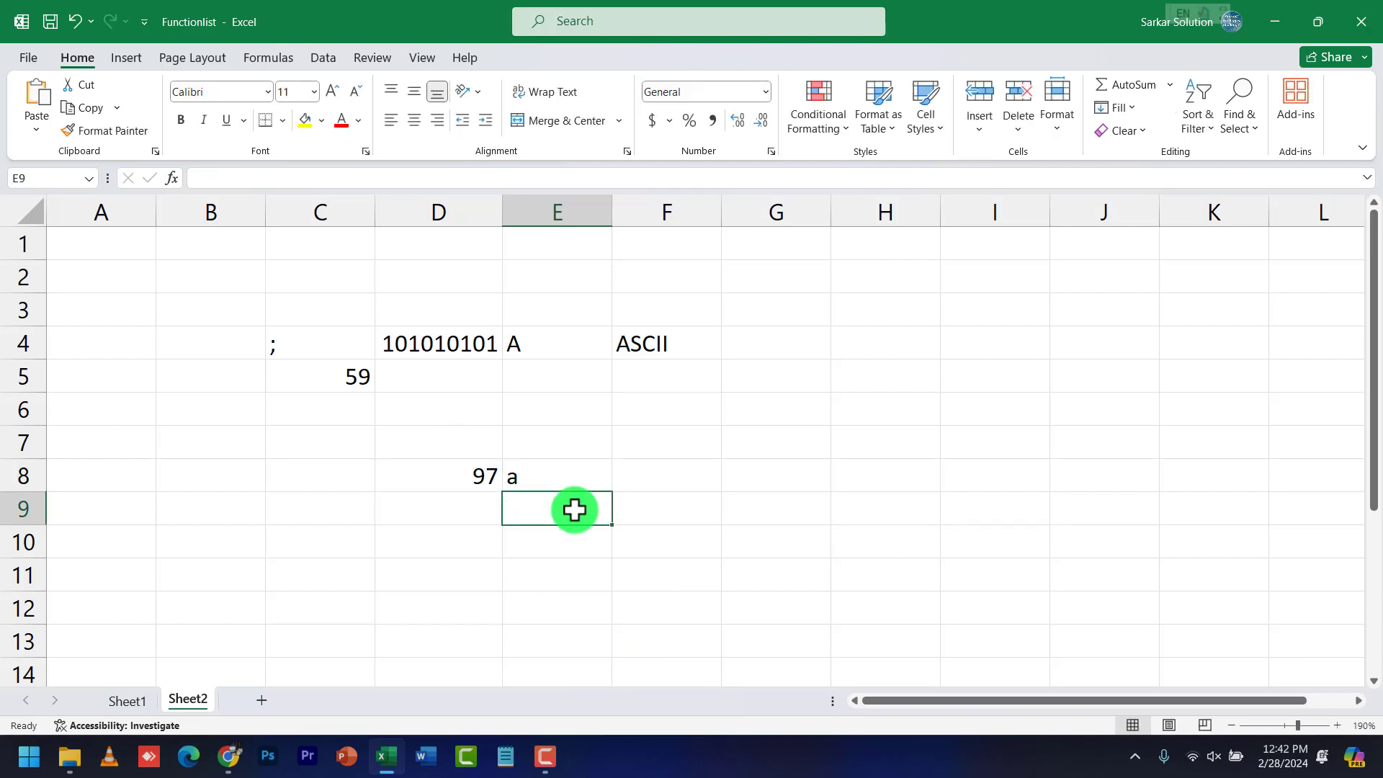
pyautogui.click(549, 475)
# Change D8's code to 45, then to 35, and watch E8's character update
pyautogui.click(433, 469)
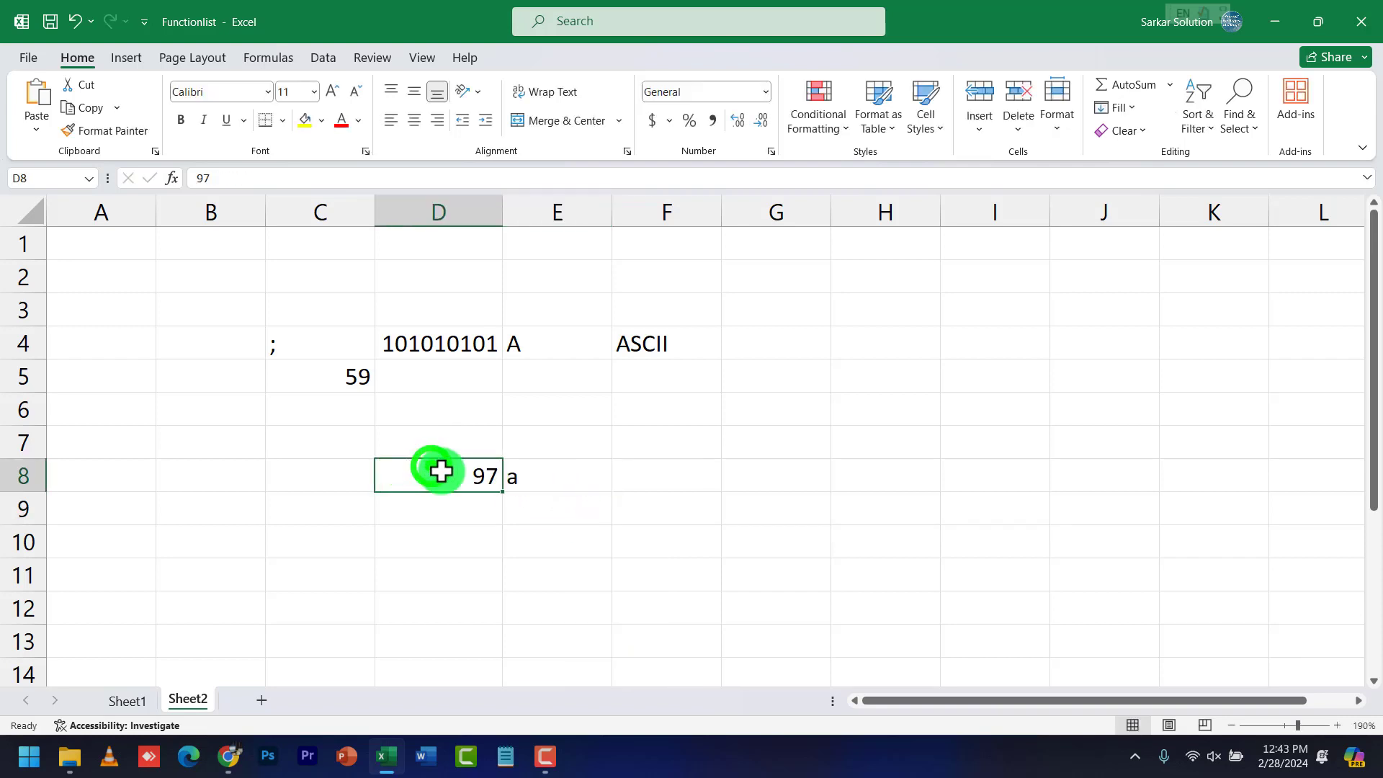
pyautogui.write('45')
pyautogui.press('Return')
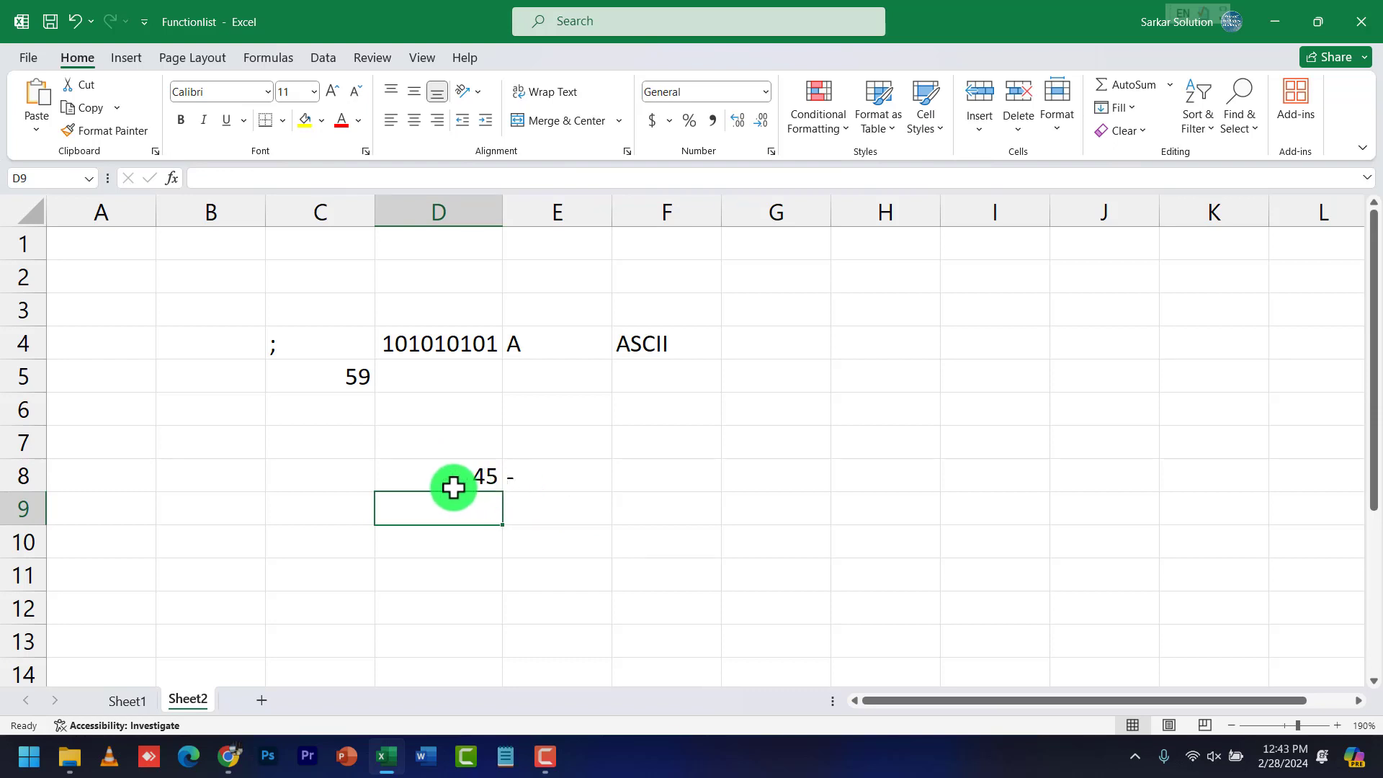
pyautogui.click(451, 478)
pyautogui.doubleClick(448, 476)
pyautogui.press('BackSpace')
pyautogui.press('BackSpace')
pyautogui.write('35')
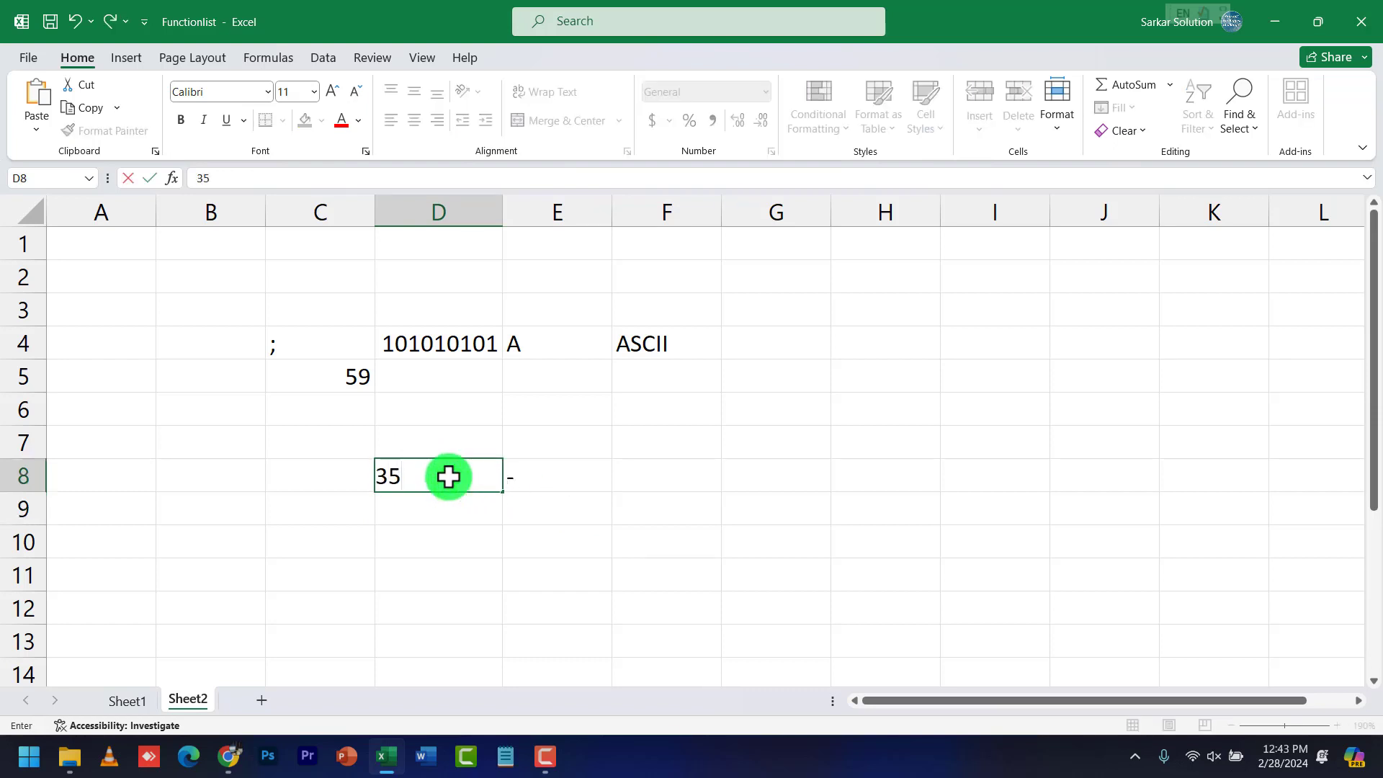
pyautogui.press('Return')
# Try codes 25, 27 and 29 in D8
pyautogui.click(448, 476)
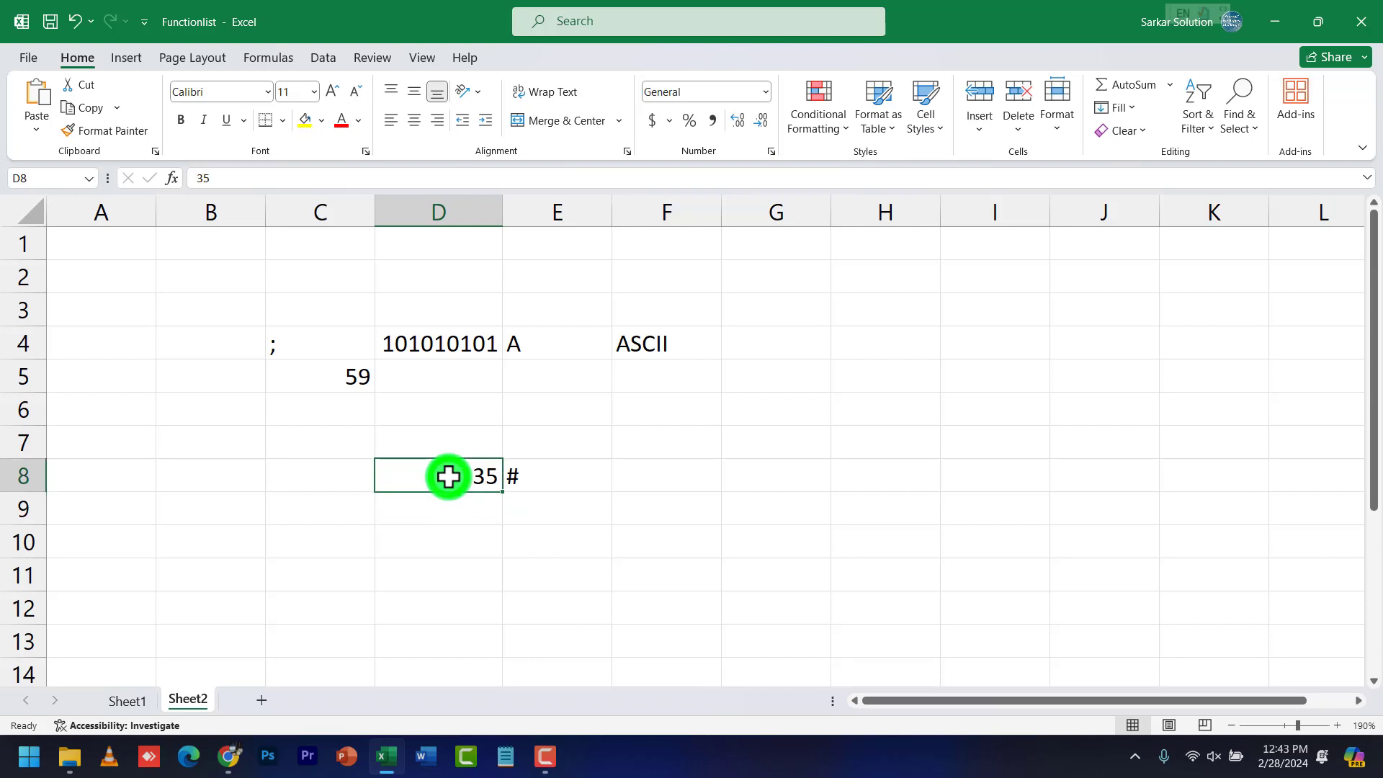
pyautogui.write('25')
pyautogui.press('Return')
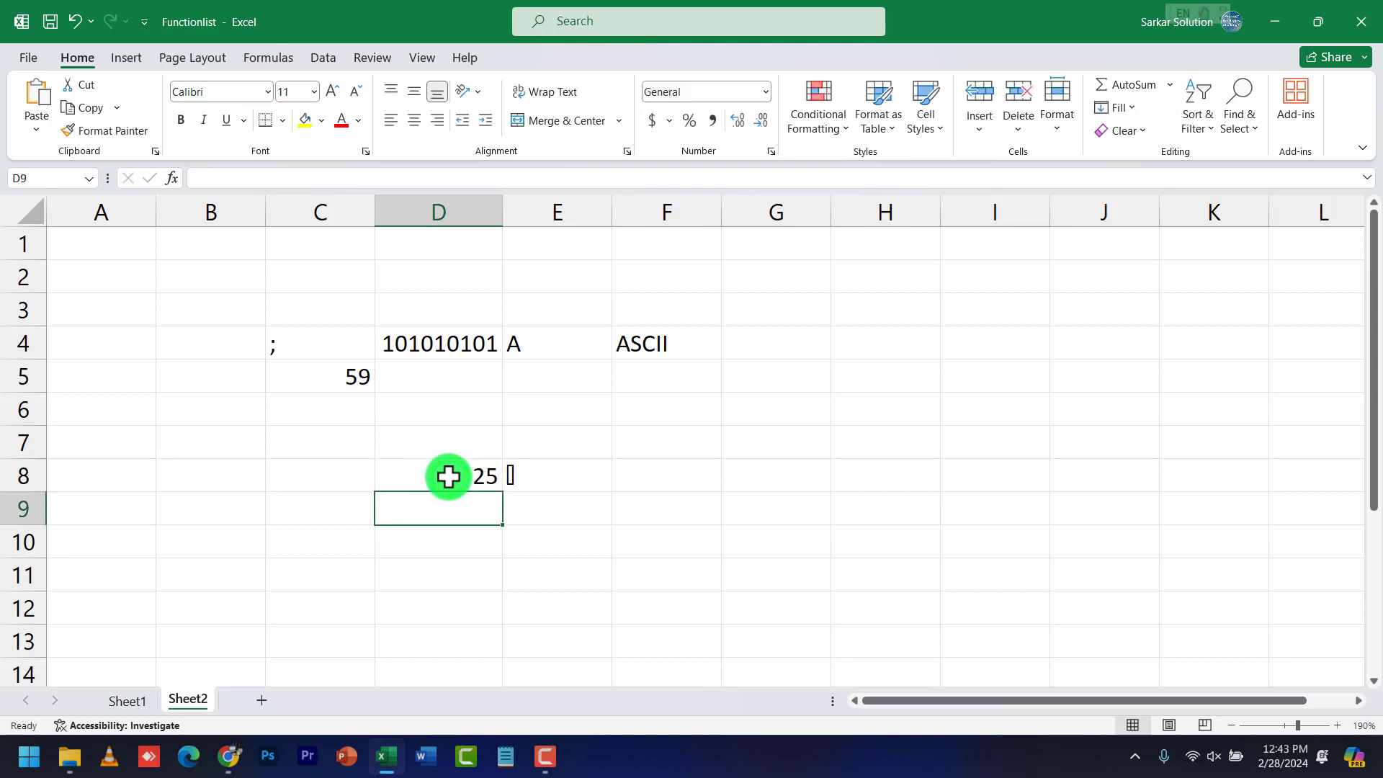
pyautogui.click(457, 478)
pyautogui.doubleClick(457, 478)
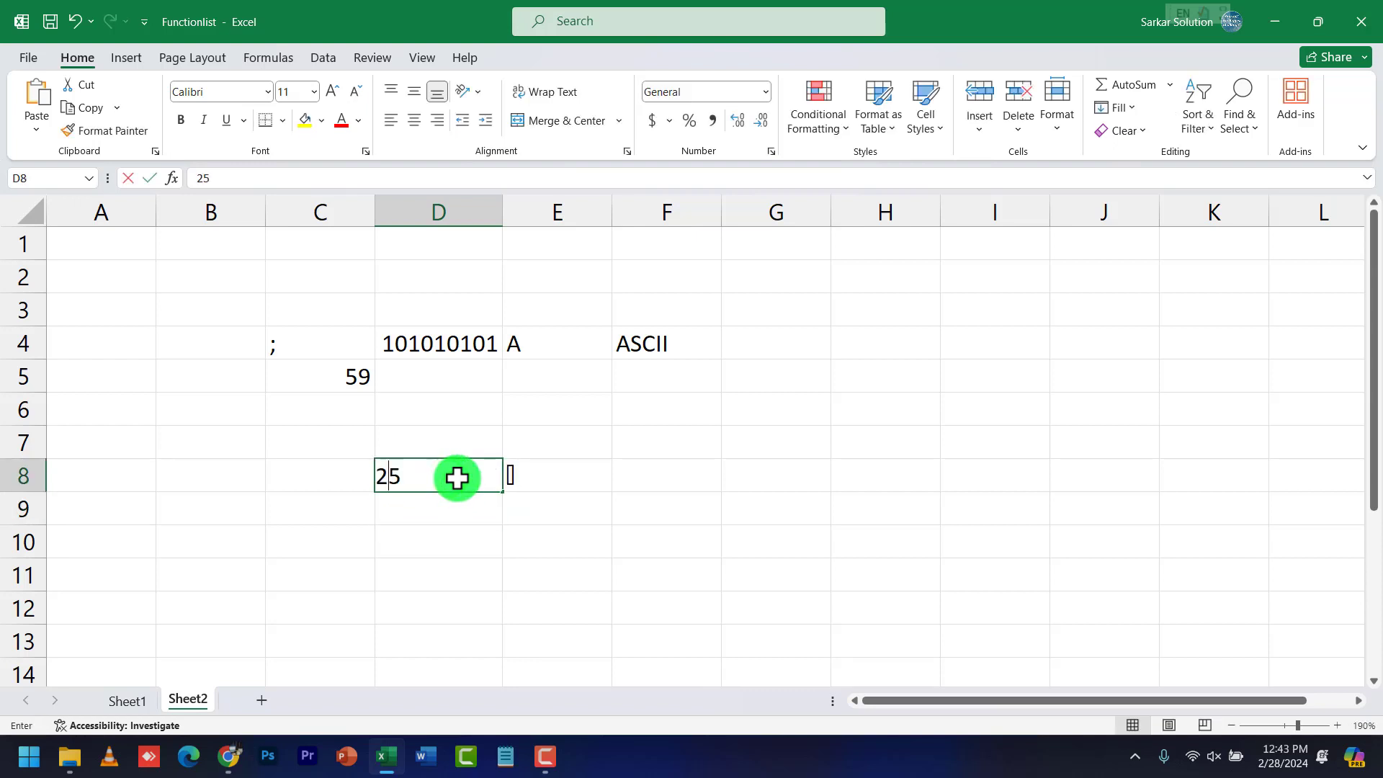
pyautogui.press('BackSpace')
pyautogui.write('7')
pyautogui.press('Return')
pyautogui.click(457, 477)
pyautogui.write('29')
pyautogui.press('Return')
# Try codes 30, 31 and 32 in D8, ending with 33 showing !
pyautogui.click(456, 477)
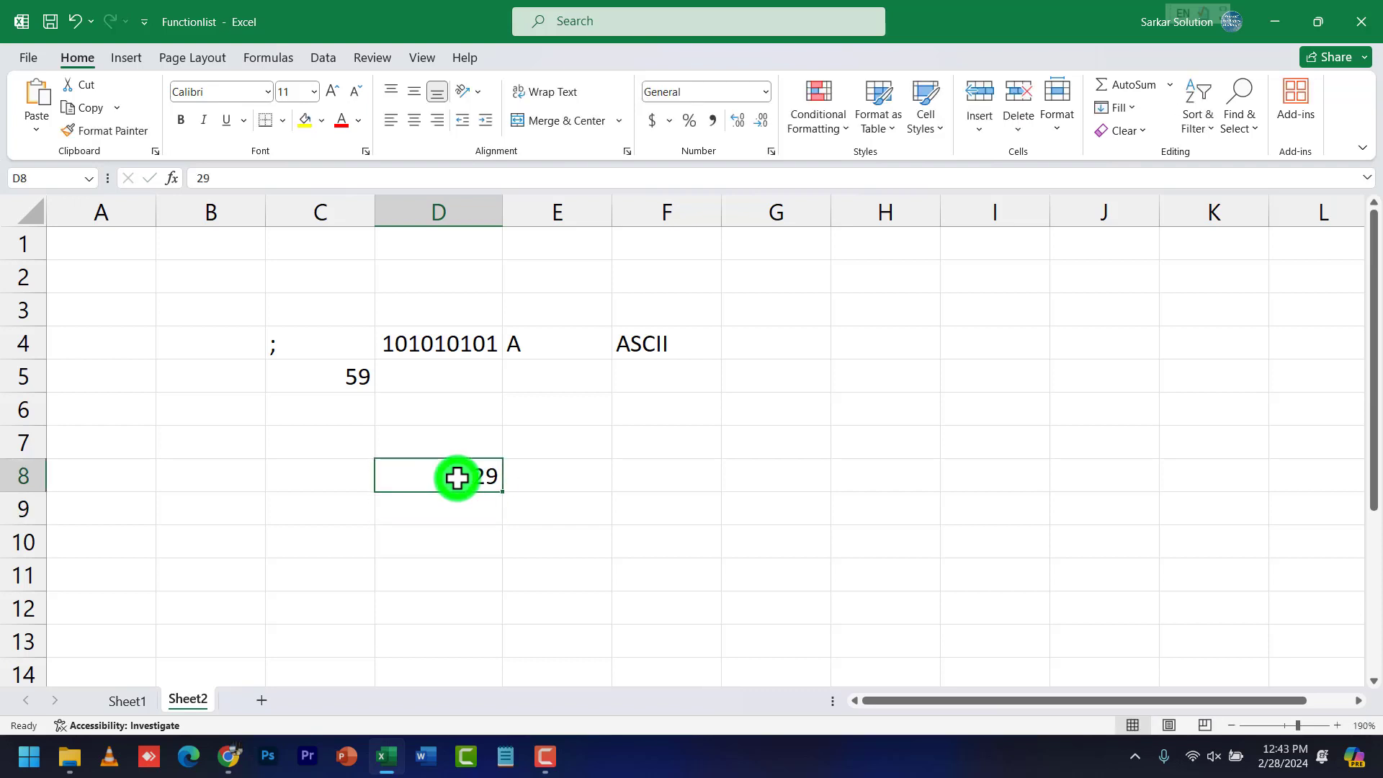
pyautogui.doubleClick(456, 478)
pyautogui.press('BackSpace')
pyautogui.press('BackSpace')
pyautogui.write('30')
pyautogui.press('Return')
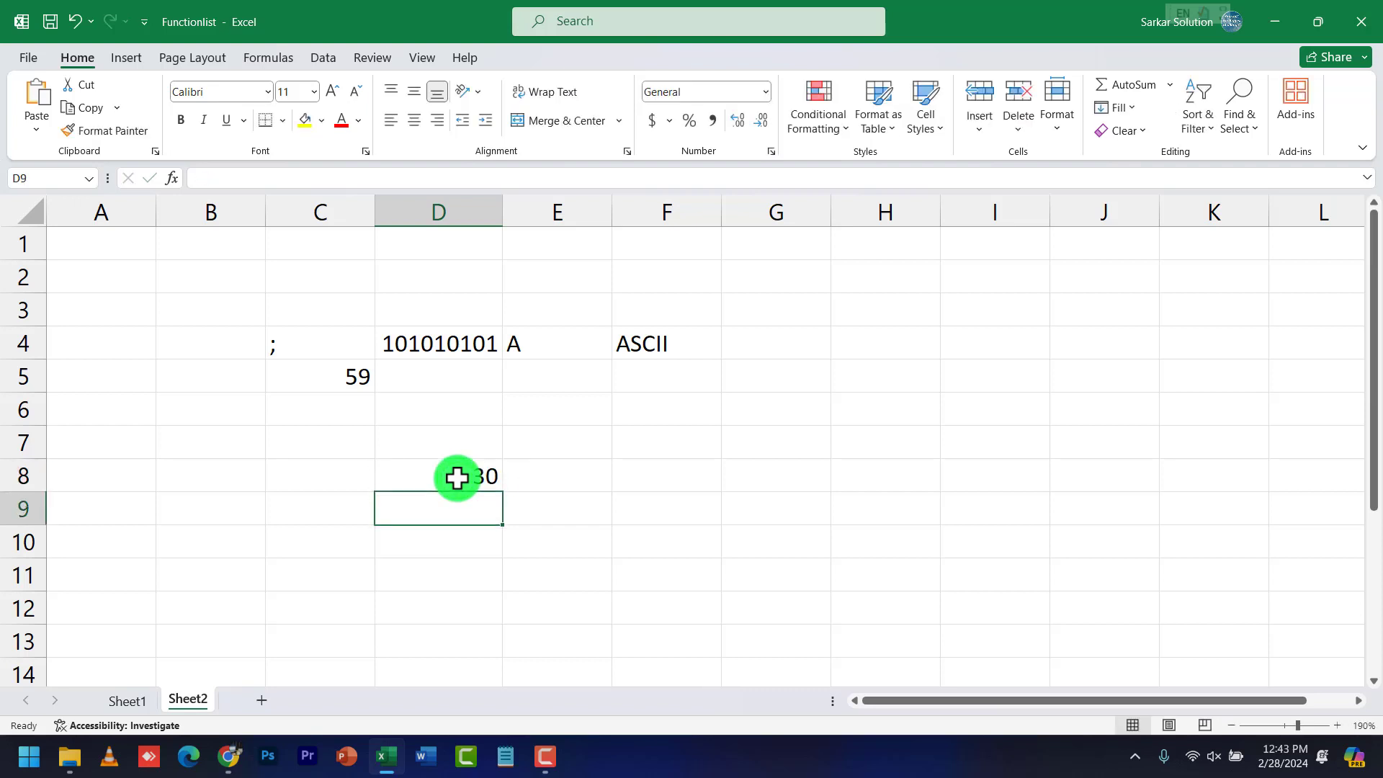
pyautogui.click(456, 477)
pyautogui.write('31')
pyautogui.press('Return')
pyautogui.click(459, 478)
pyautogui.write('32')
pyautogui.press('Return')
pyautogui.click(458, 478)
pyautogui.doubleClick(458, 478)
pyautogui.click(227, 755)
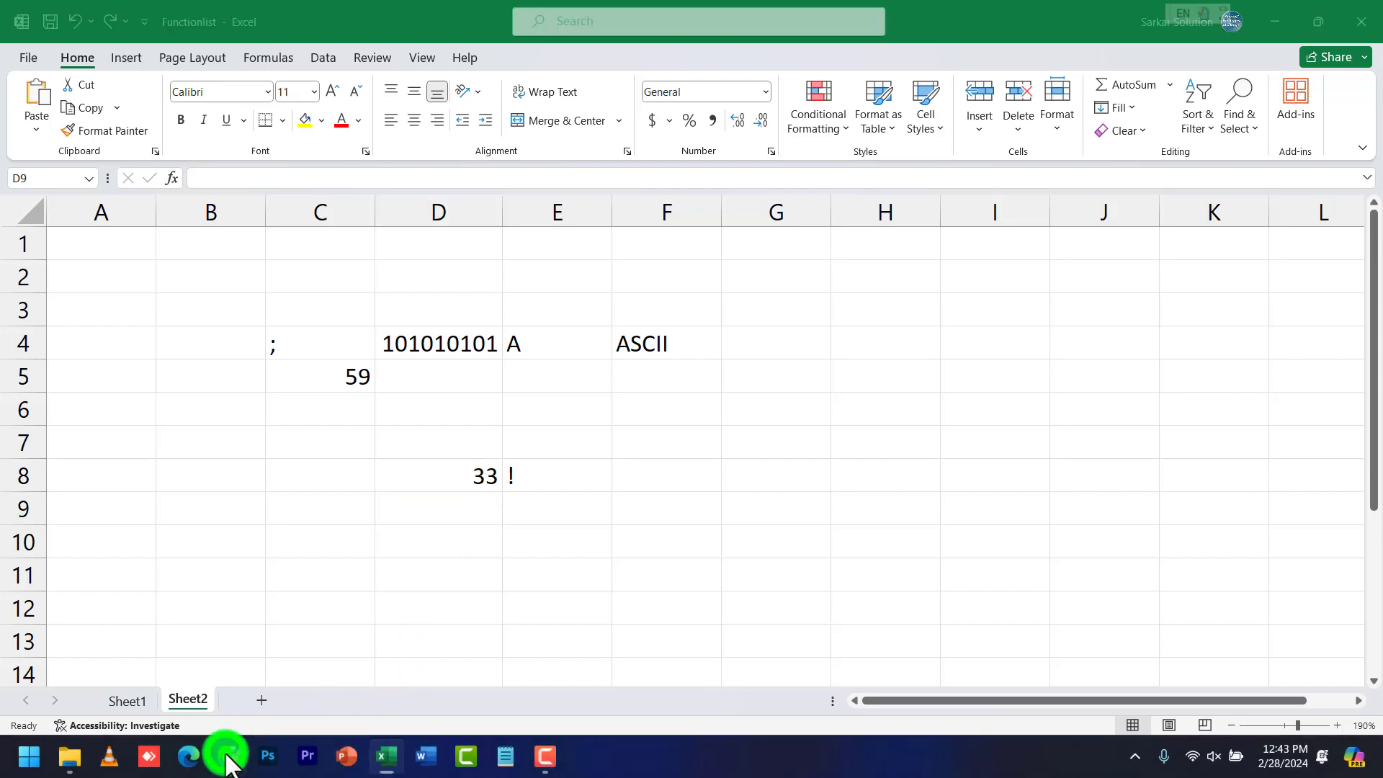
# Google 'ascii code' in a new tab and enlarge the ASCII table image
pyautogui.click(905, 18)
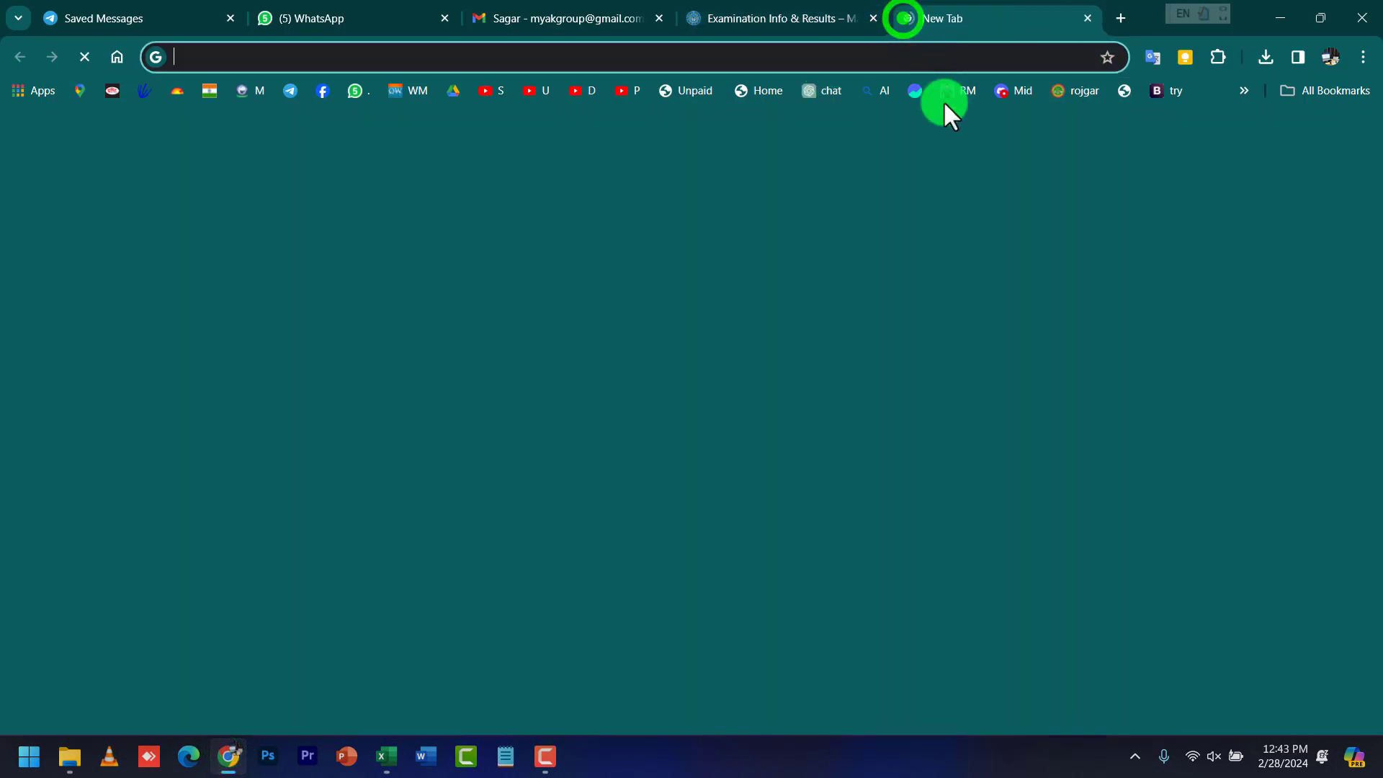
pyautogui.click(945, 101)
pyautogui.write('a')
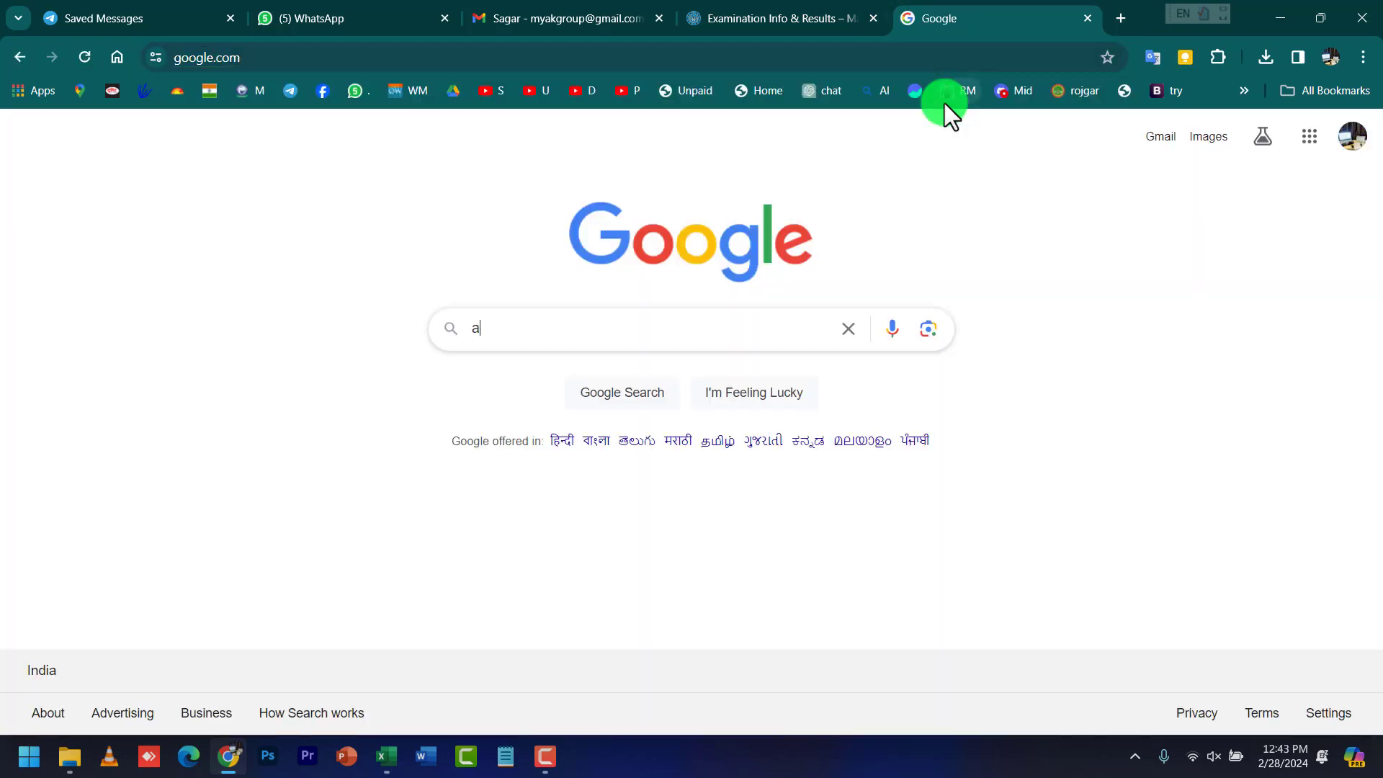
pyautogui.write('sscii code')
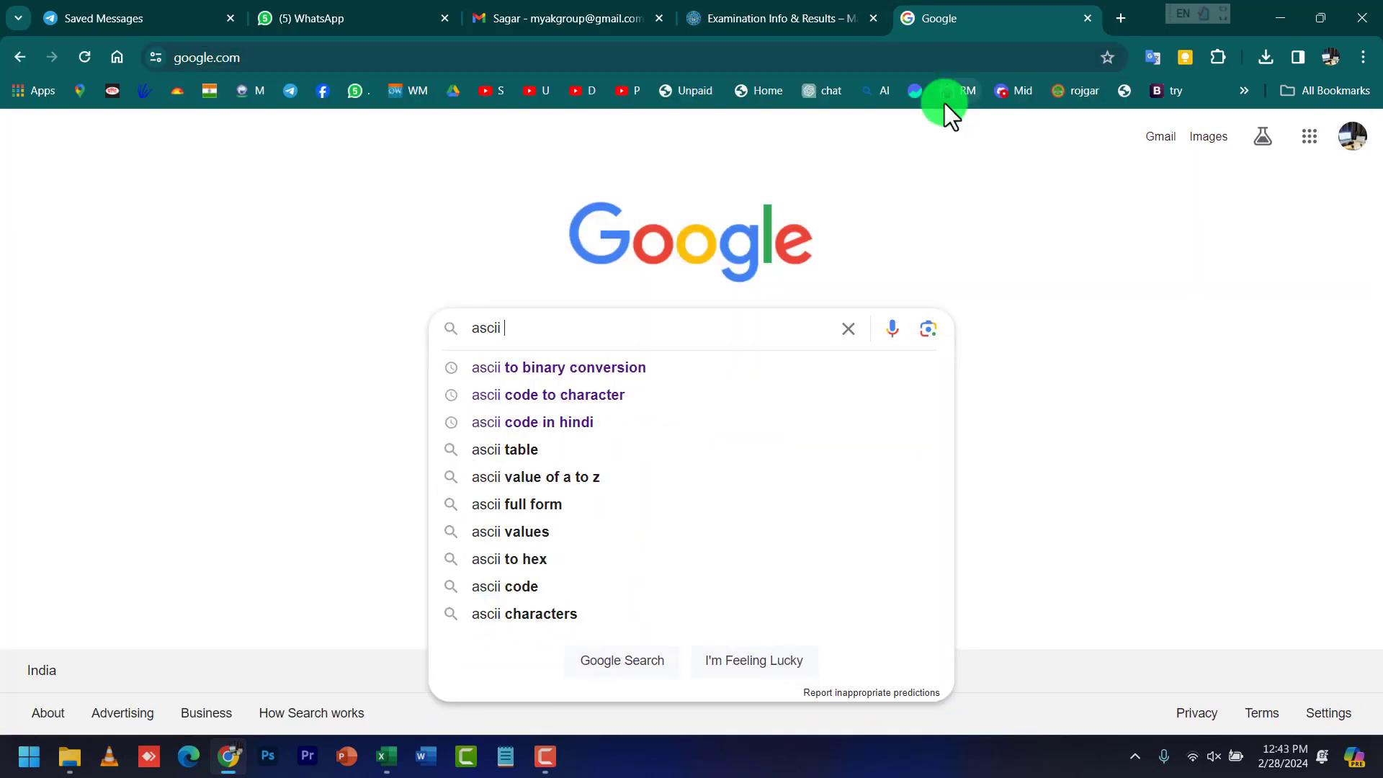
pyautogui.press('Return')
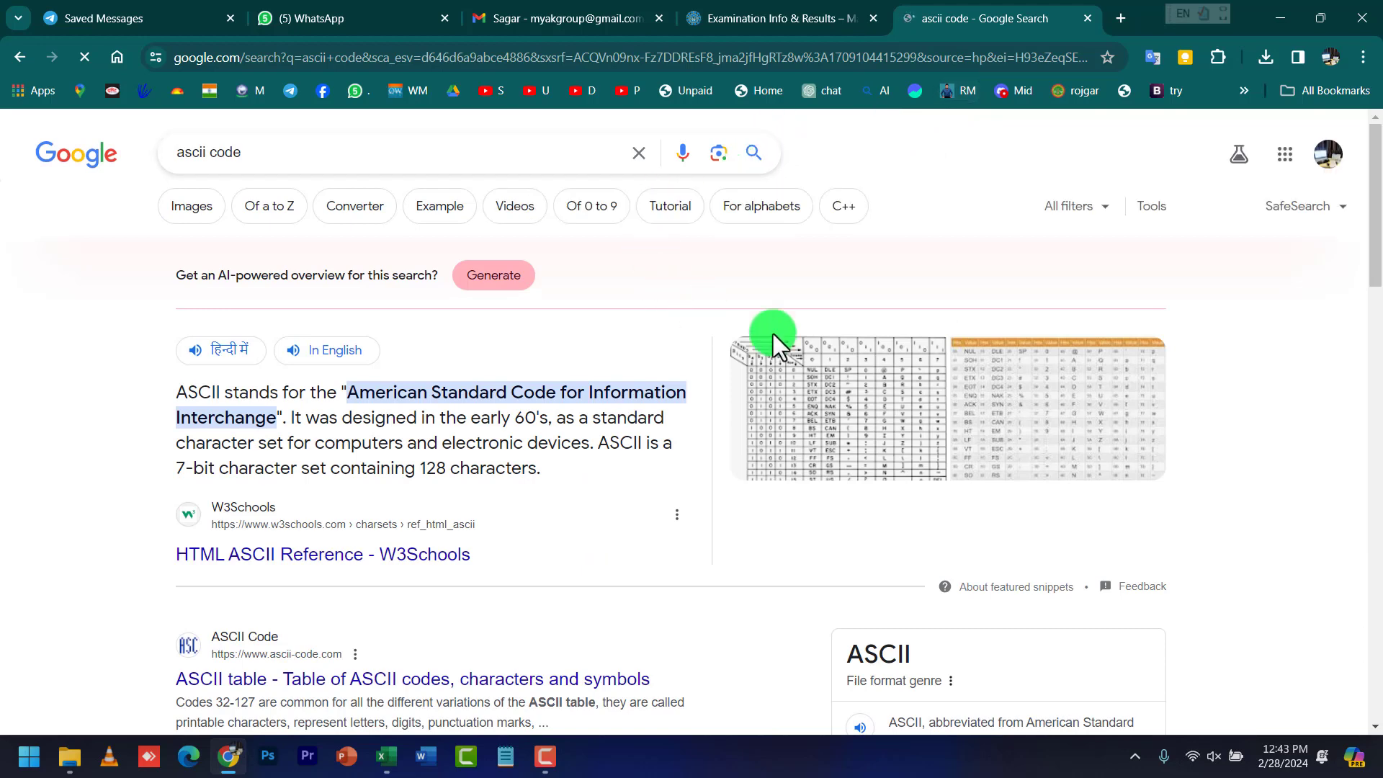
pyautogui.click(1010, 418)
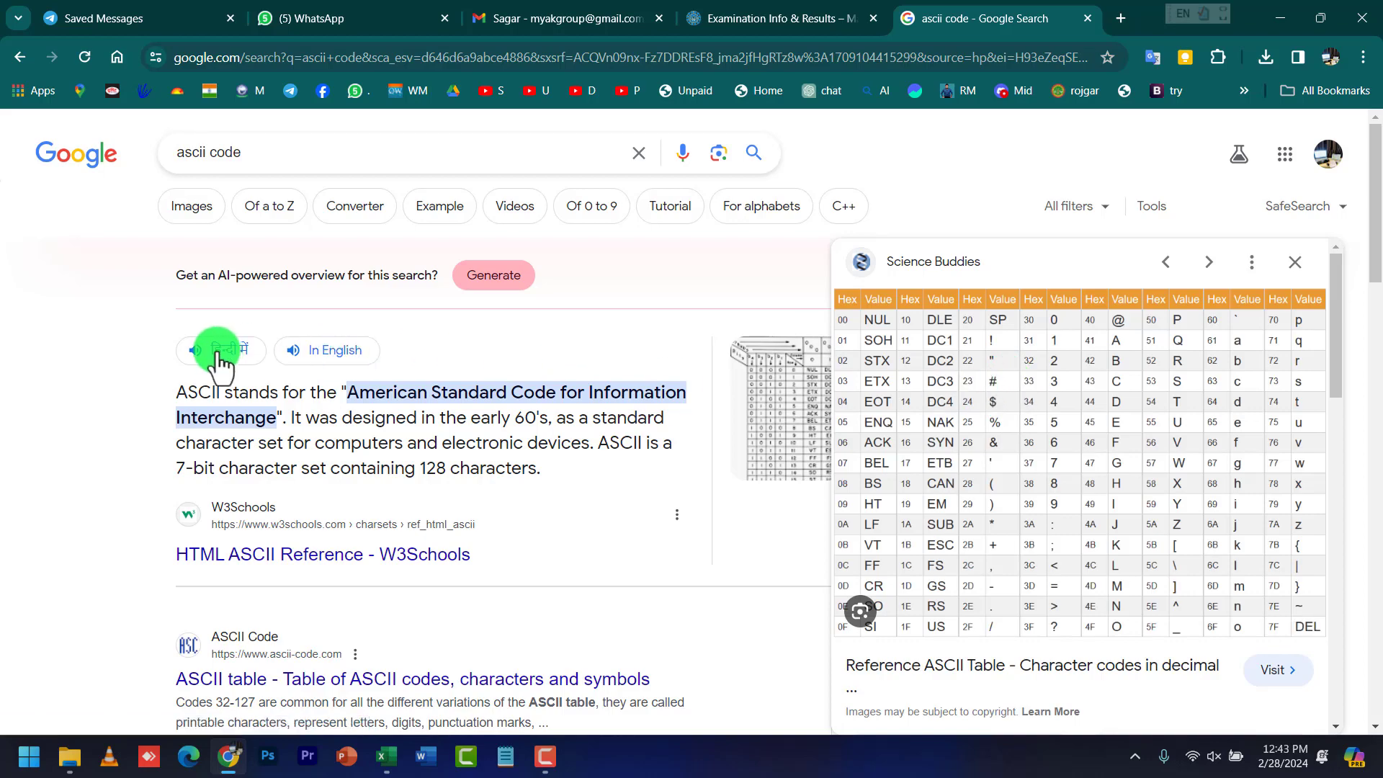
# Open the W3Schools HTML ASCII Reference and highlight code 32 for space
pyautogui.click(325, 553)
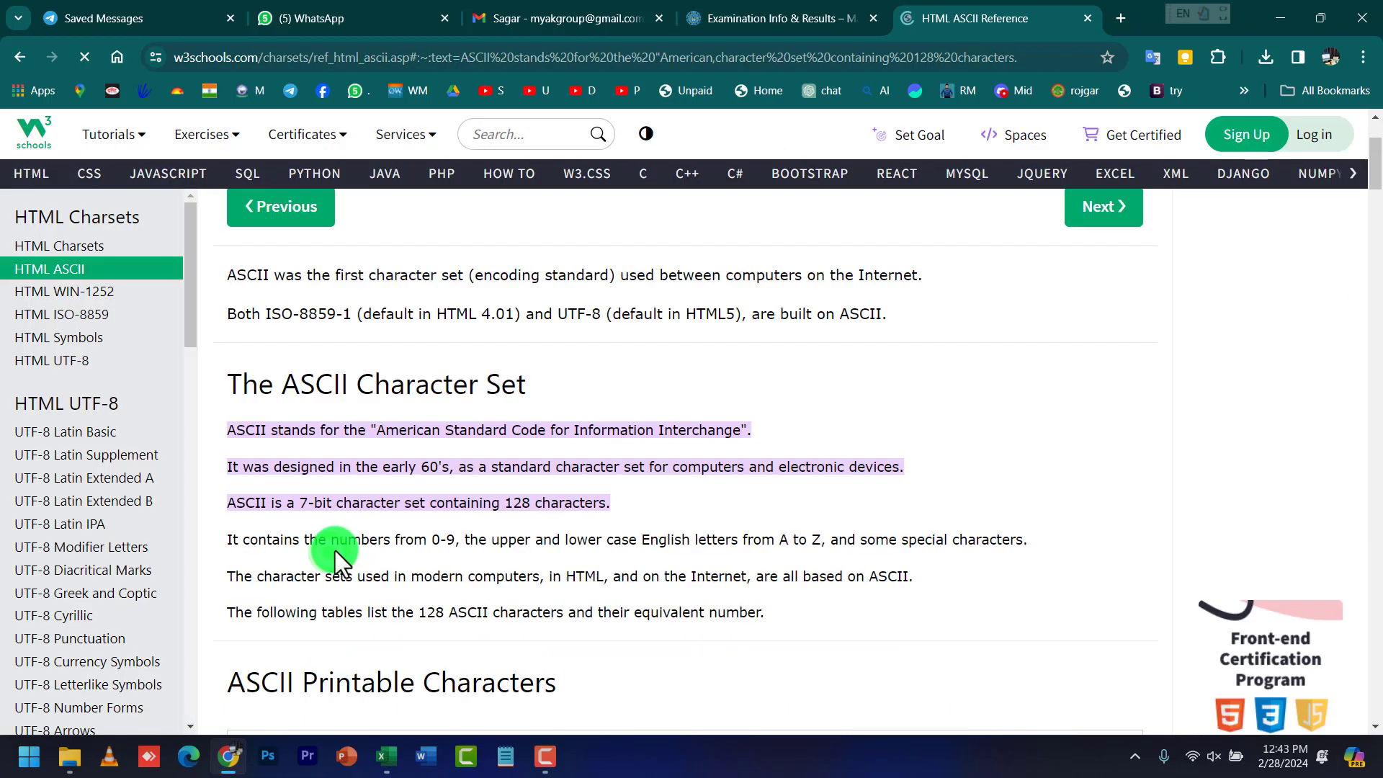
pyautogui.scroll(-15, 356, 525)
pyautogui.scroll(9, 363, 516)
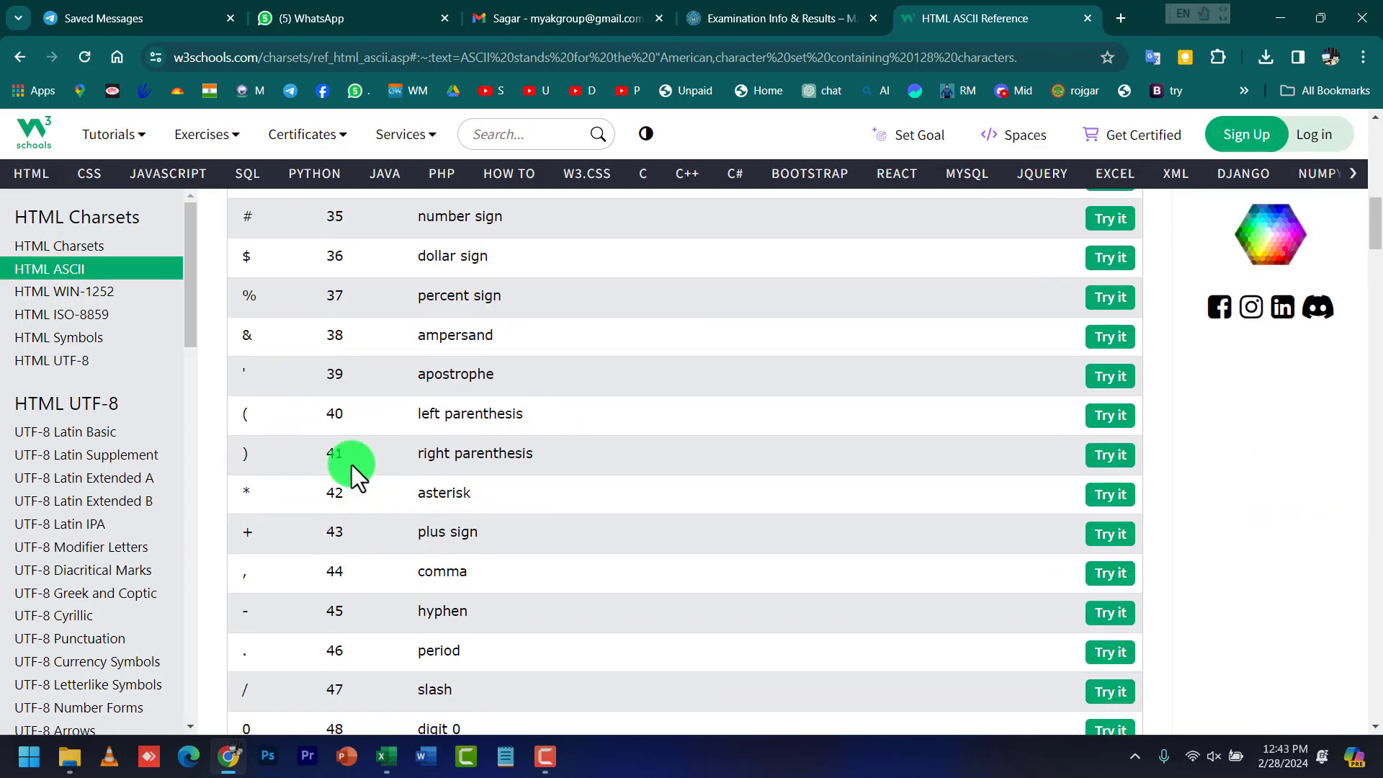
pyautogui.scroll(2, 324, 435)
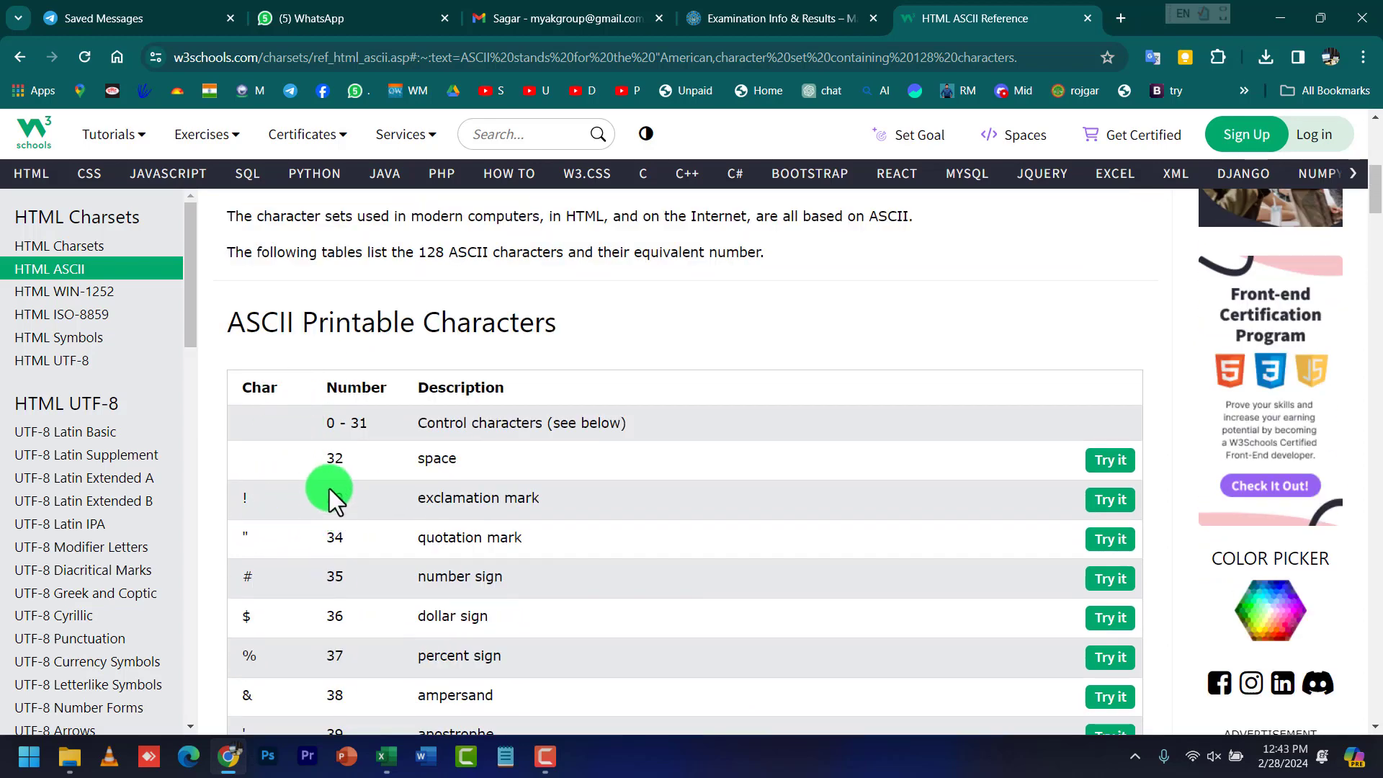
pyautogui.moveTo(416, 455); pyautogui.dragTo(487, 457)
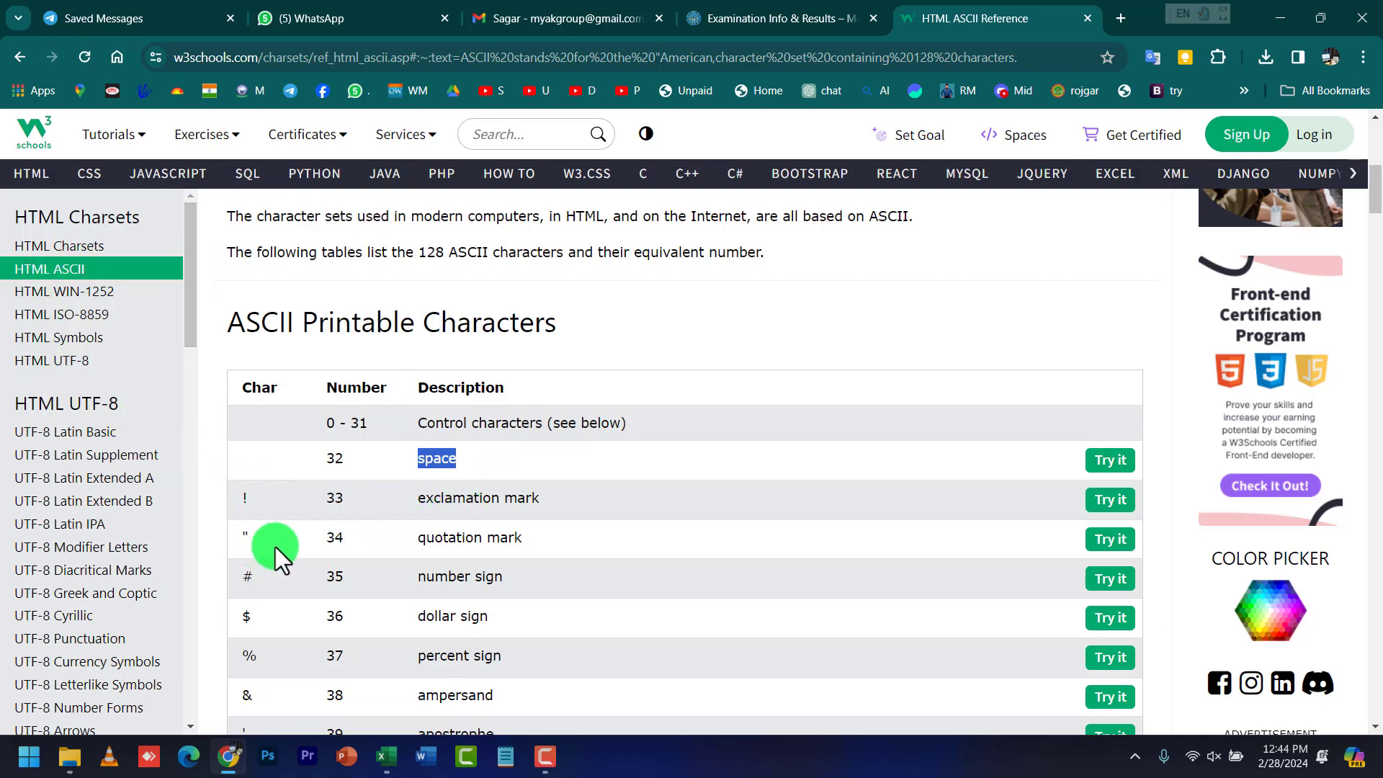
# Scroll down the table and highlight code 90 for Z and 122 for z
pyautogui.scroll(-3, 257, 621)
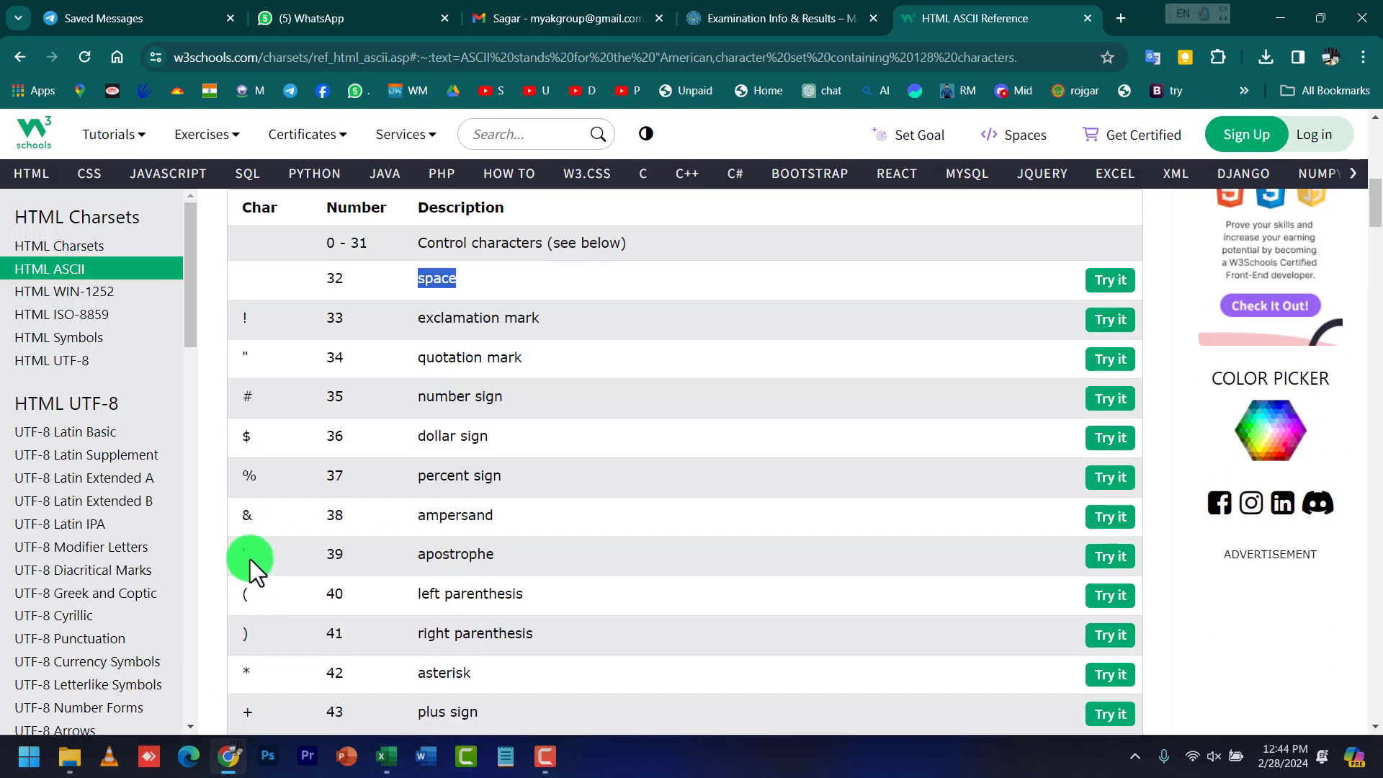
pyautogui.scroll(-3, 253, 547)
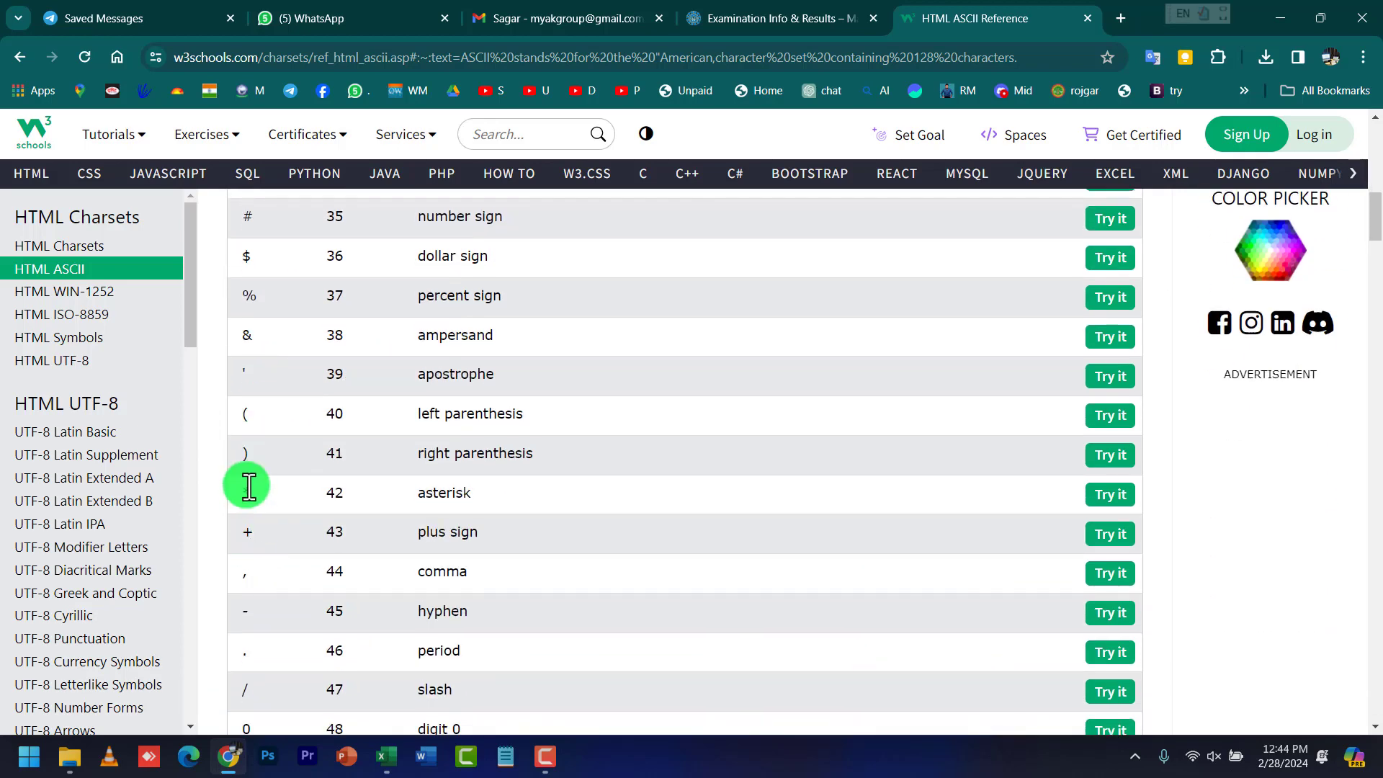
pyautogui.scroll(-1, 248, 487)
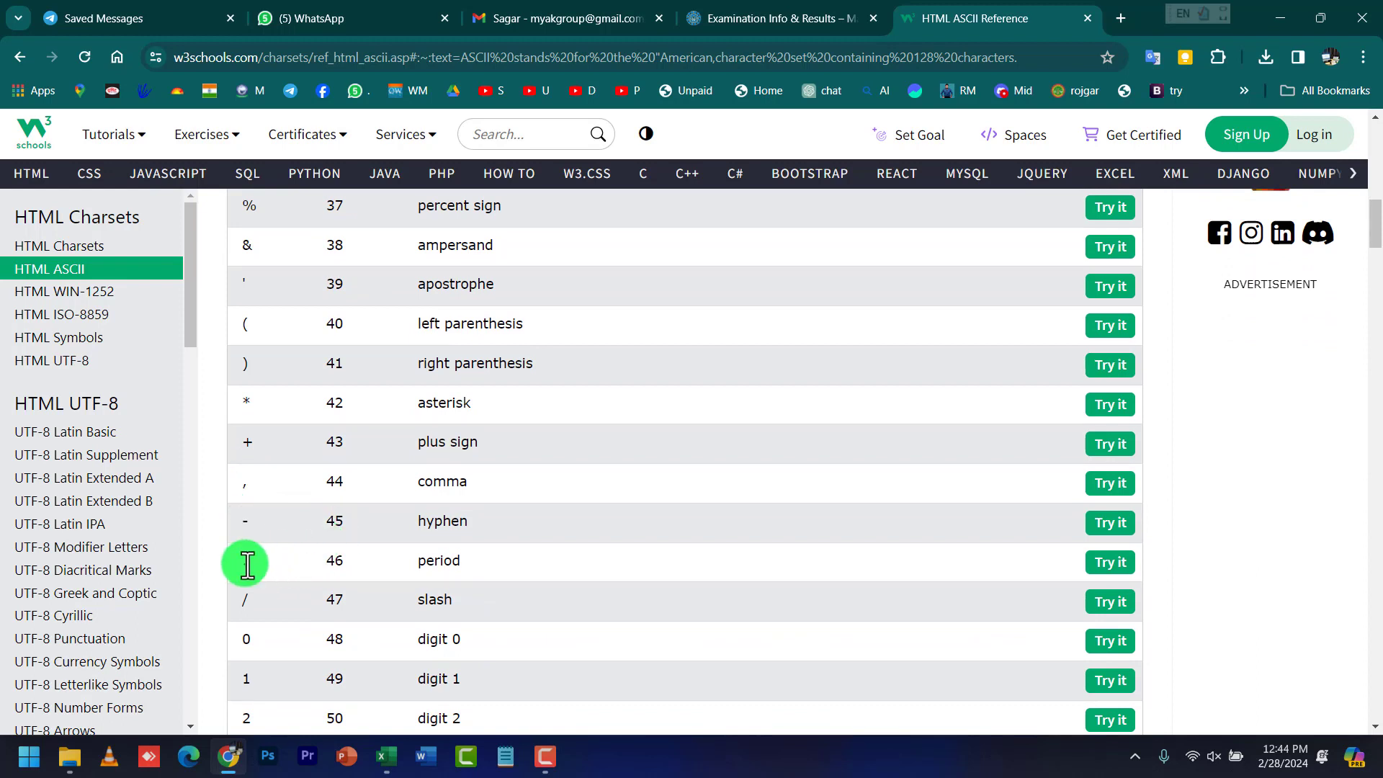
pyautogui.scroll(-2, 309, 524)
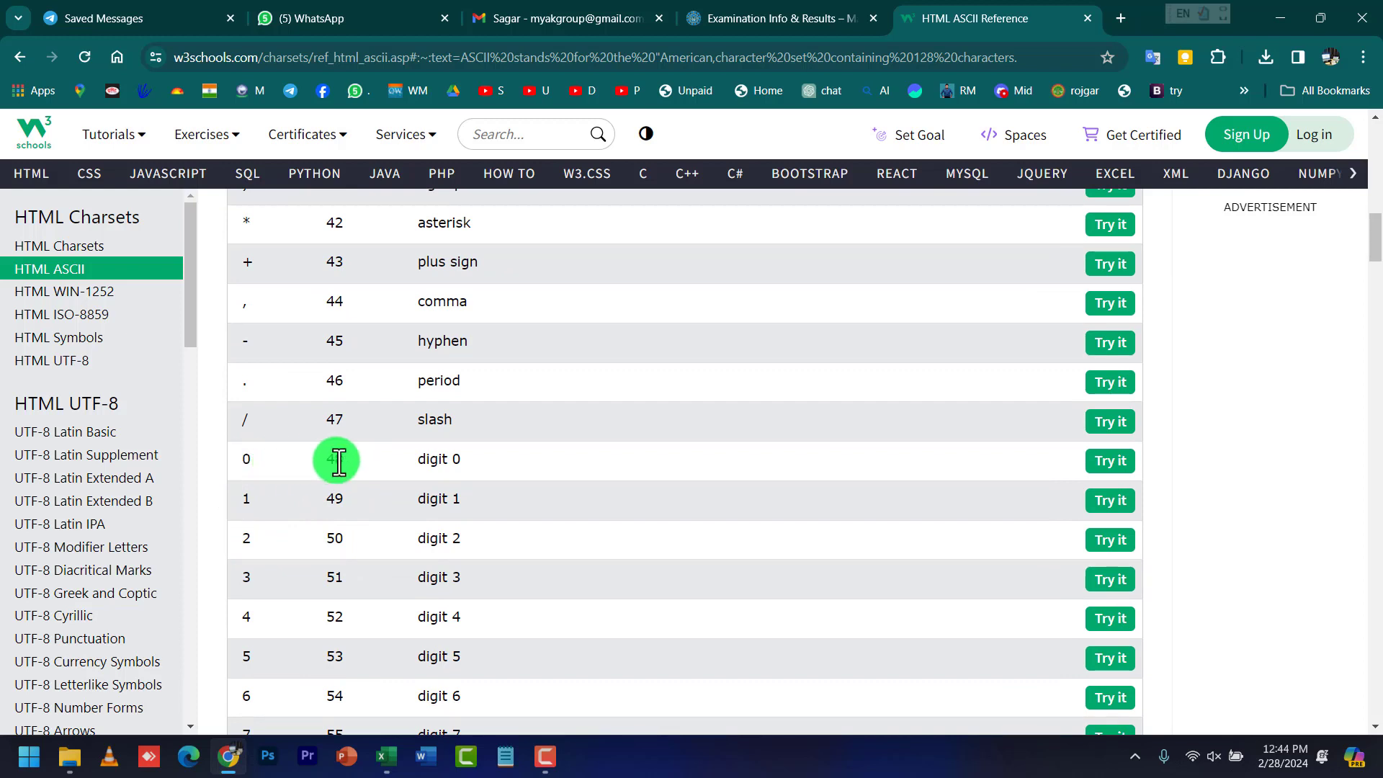
pyautogui.scroll(-5, 340, 461)
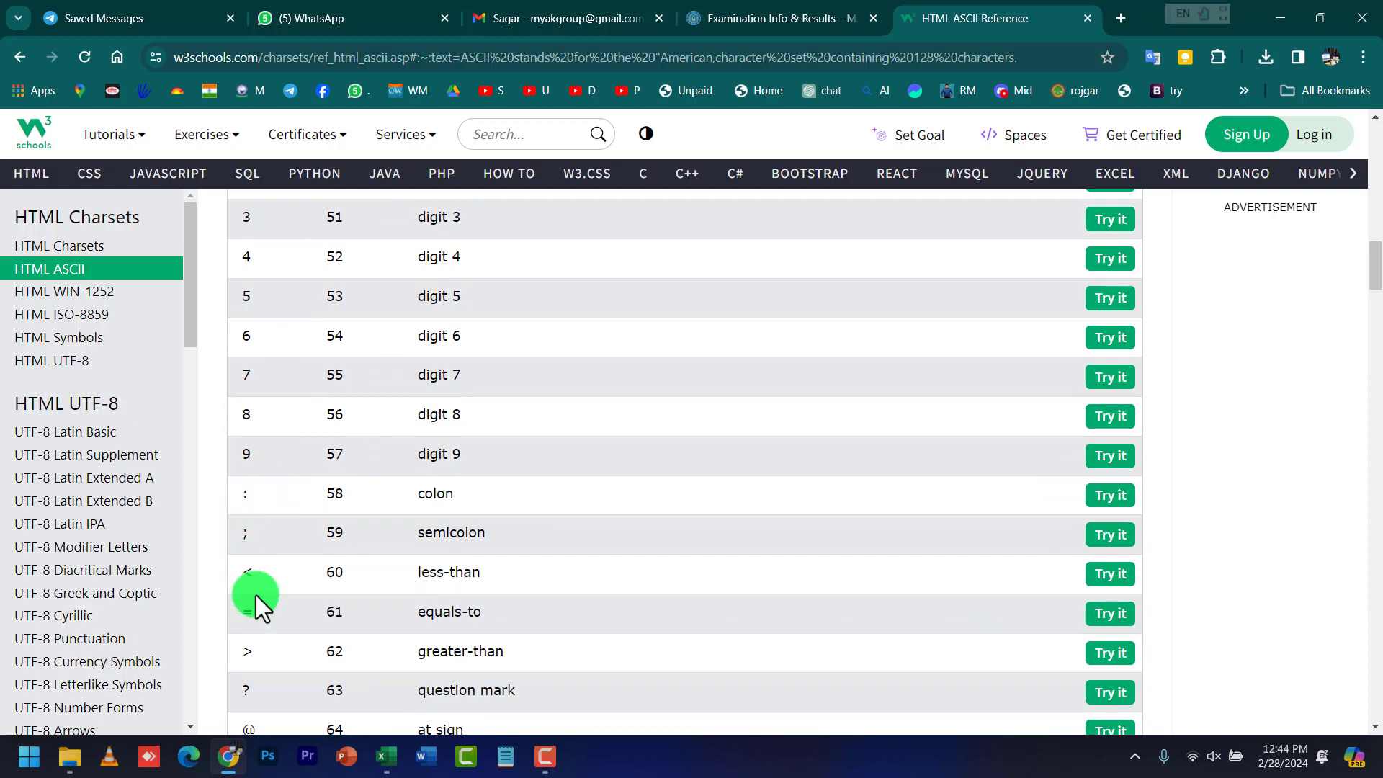
pyautogui.scroll(-4, 257, 597)
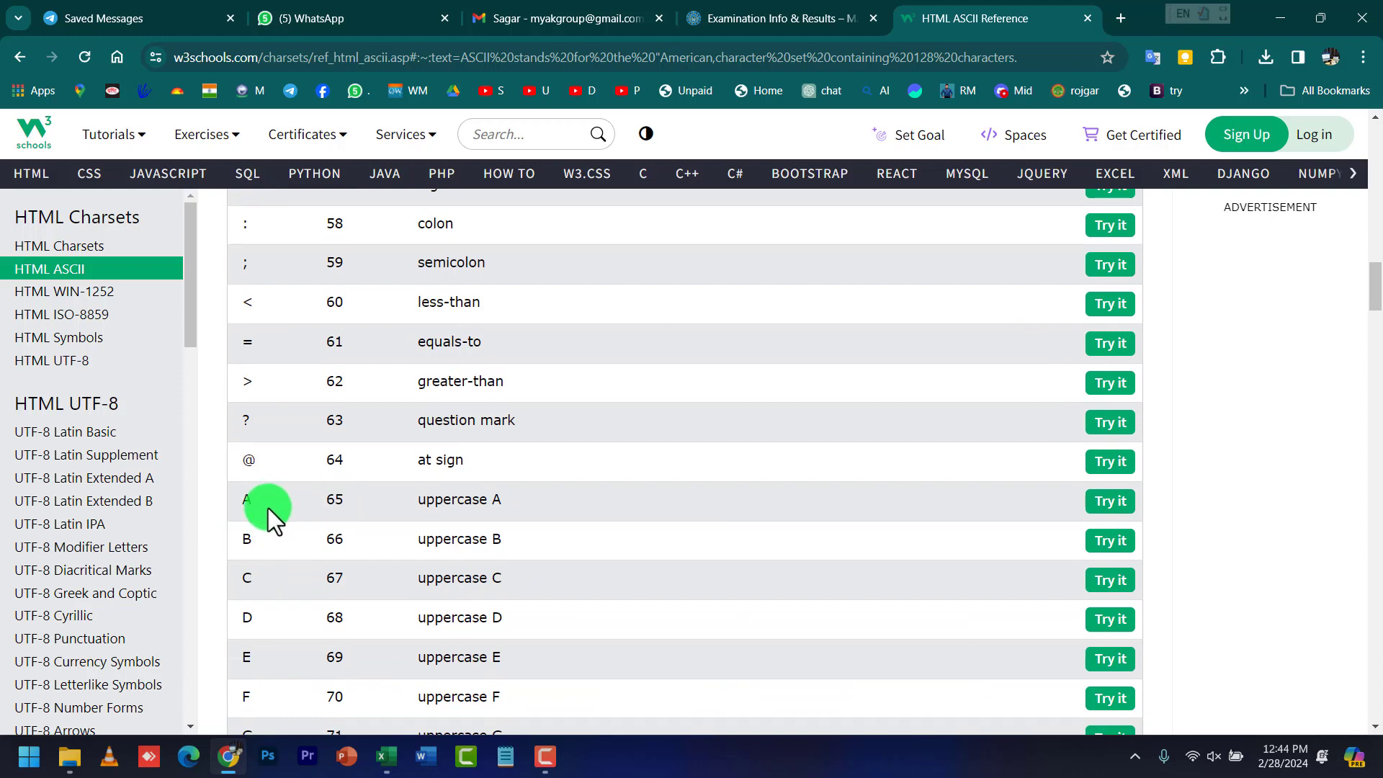
pyautogui.scroll(-5, 510, 508)
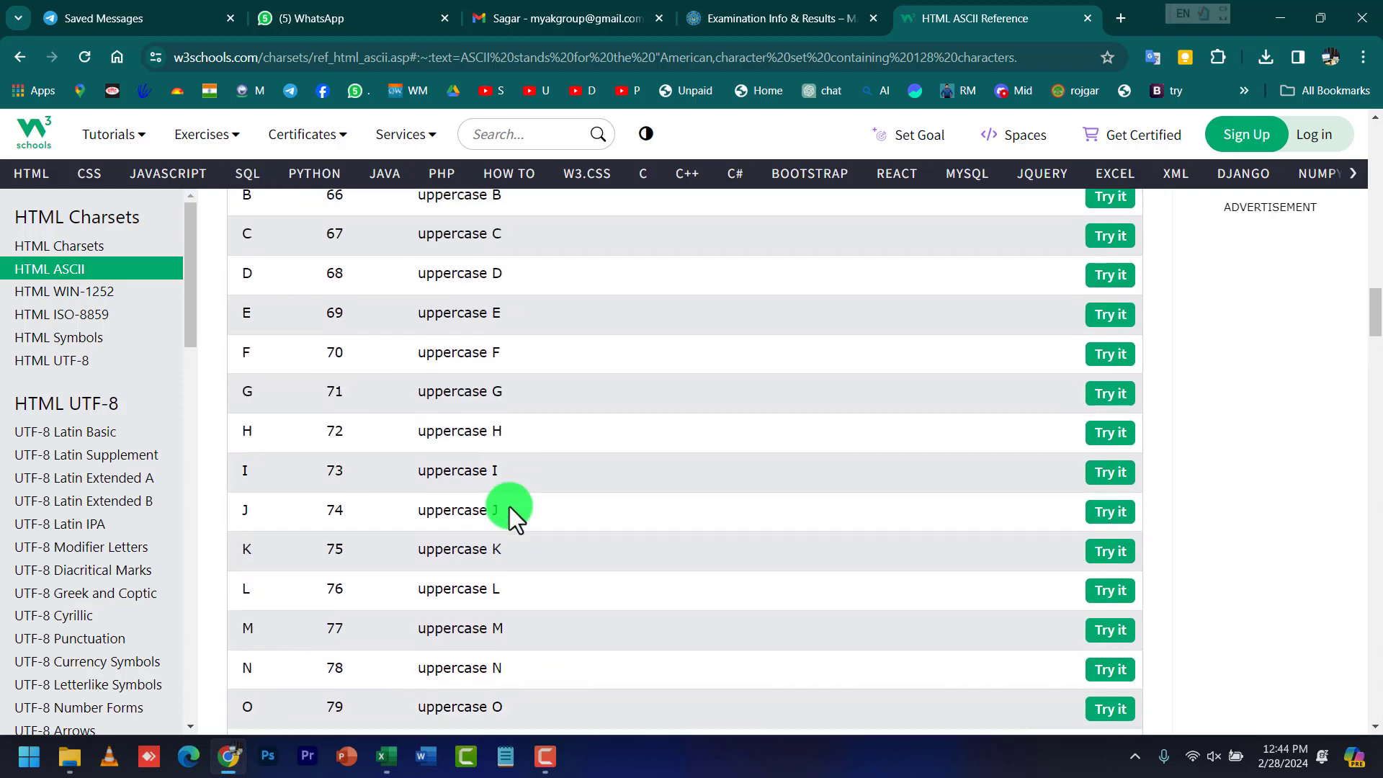
pyautogui.scroll(-8, 502, 528)
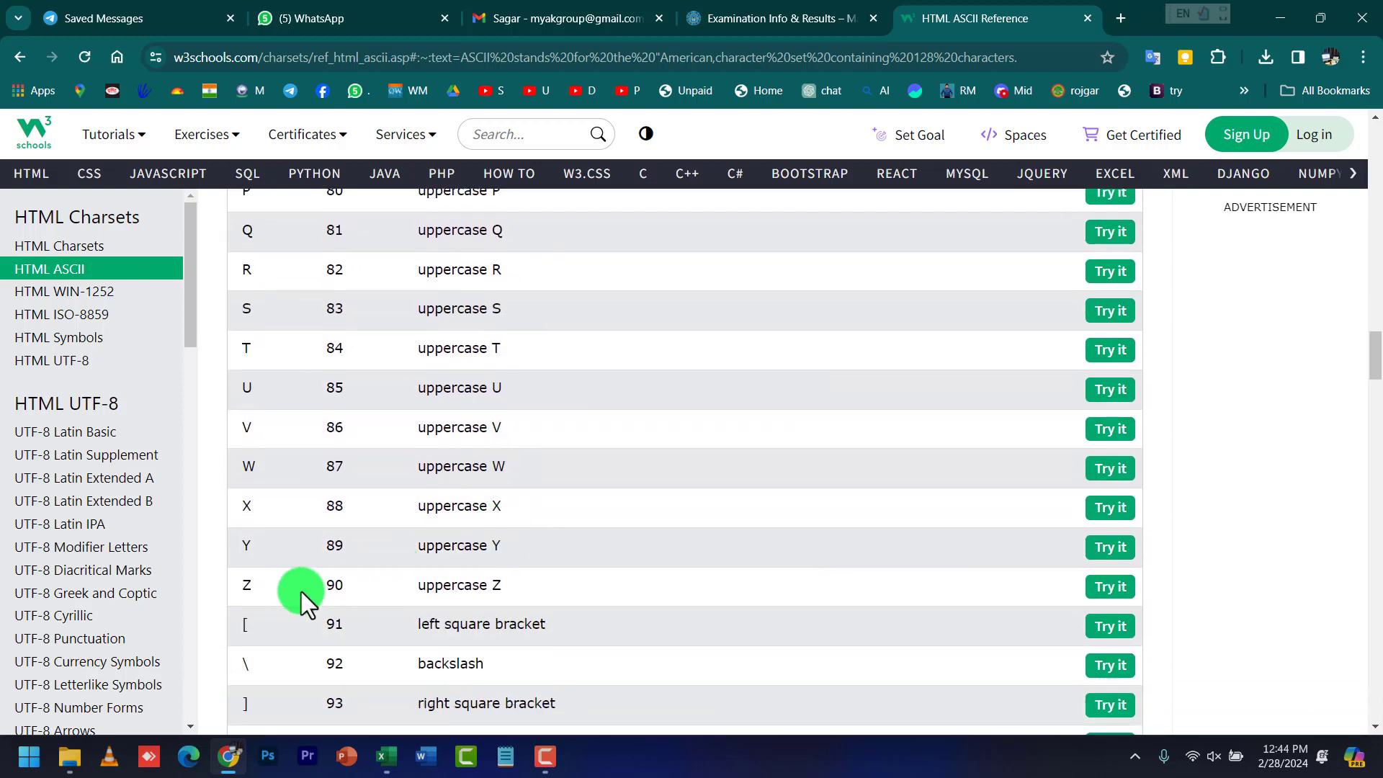
pyautogui.moveTo(321, 500); pyautogui.dragTo(353, 496)
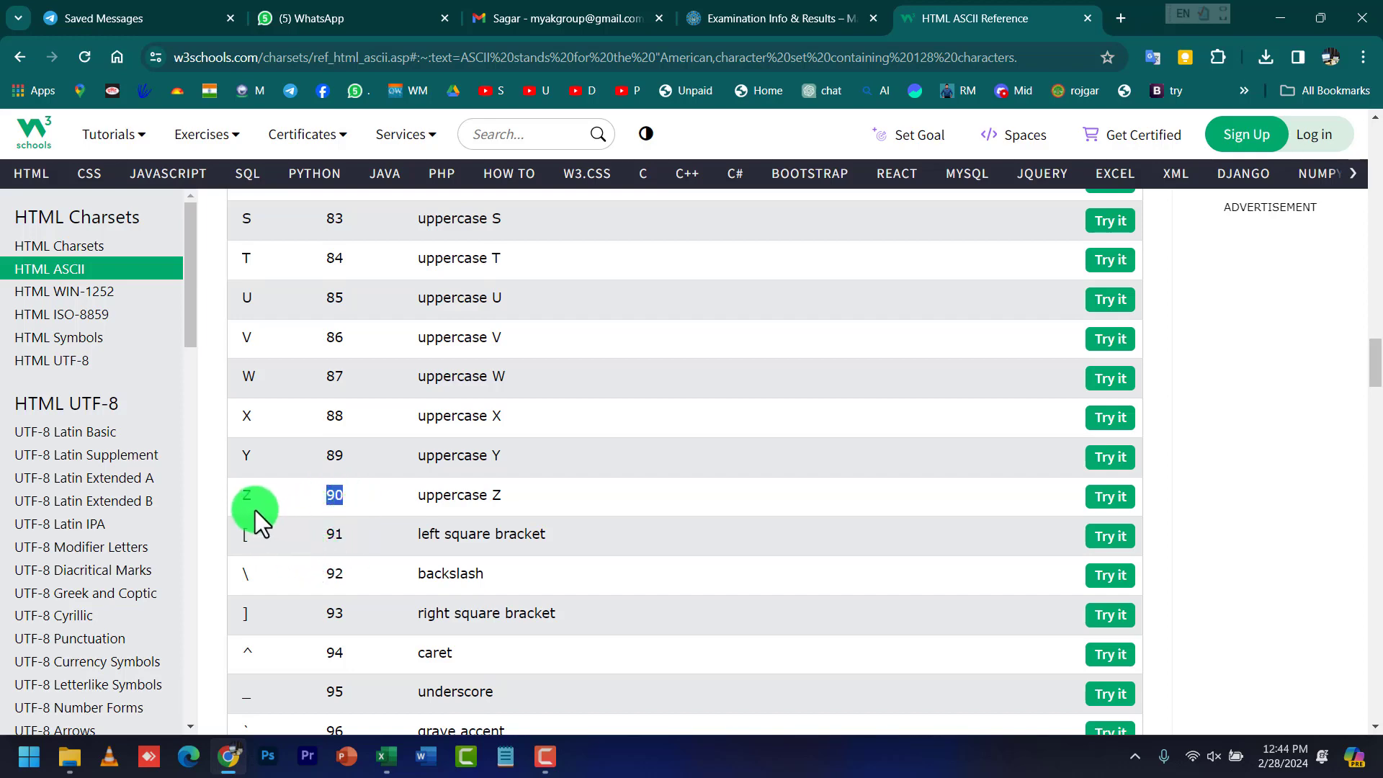
pyautogui.scroll(-4, 250, 612)
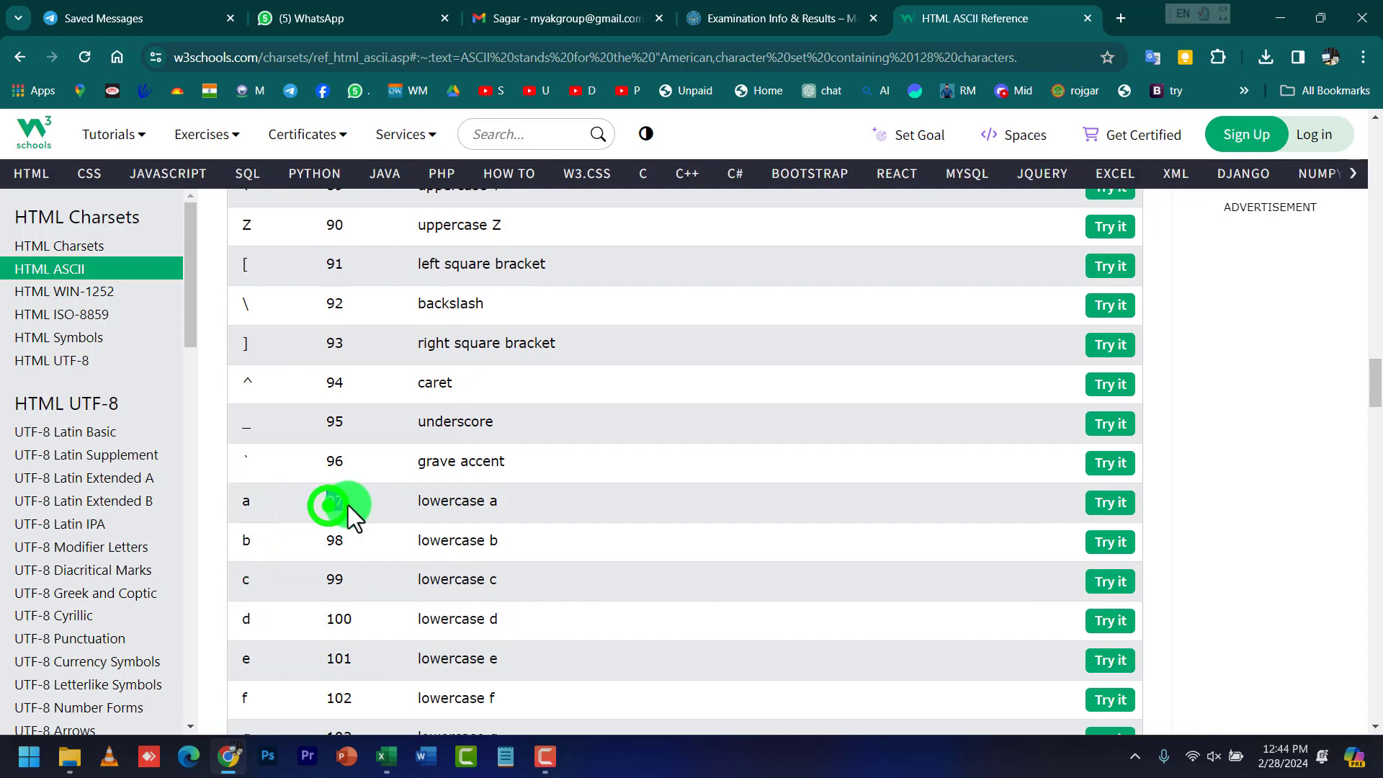
pyautogui.scroll(-12, 339, 518)
pyautogui.scroll(-3, 332, 530)
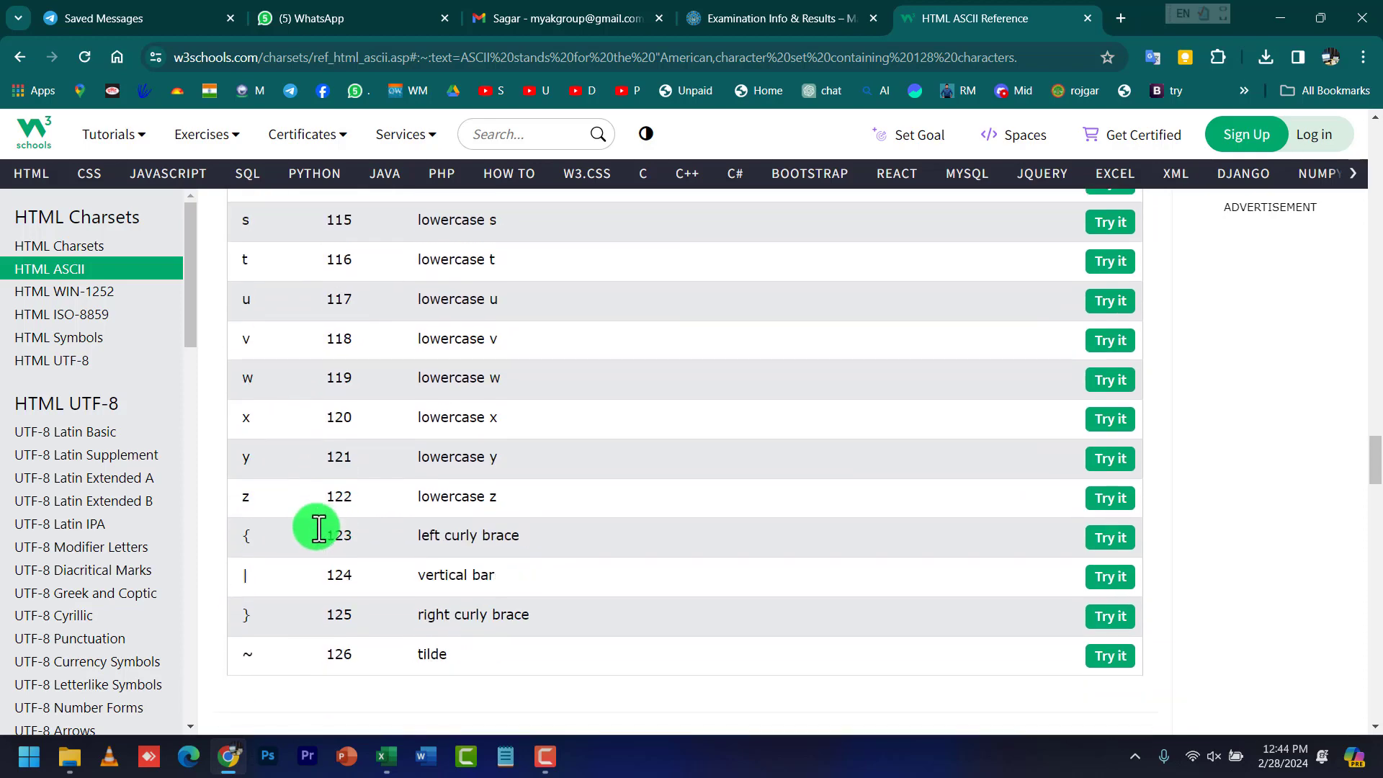
pyautogui.doubleClick(326, 496)
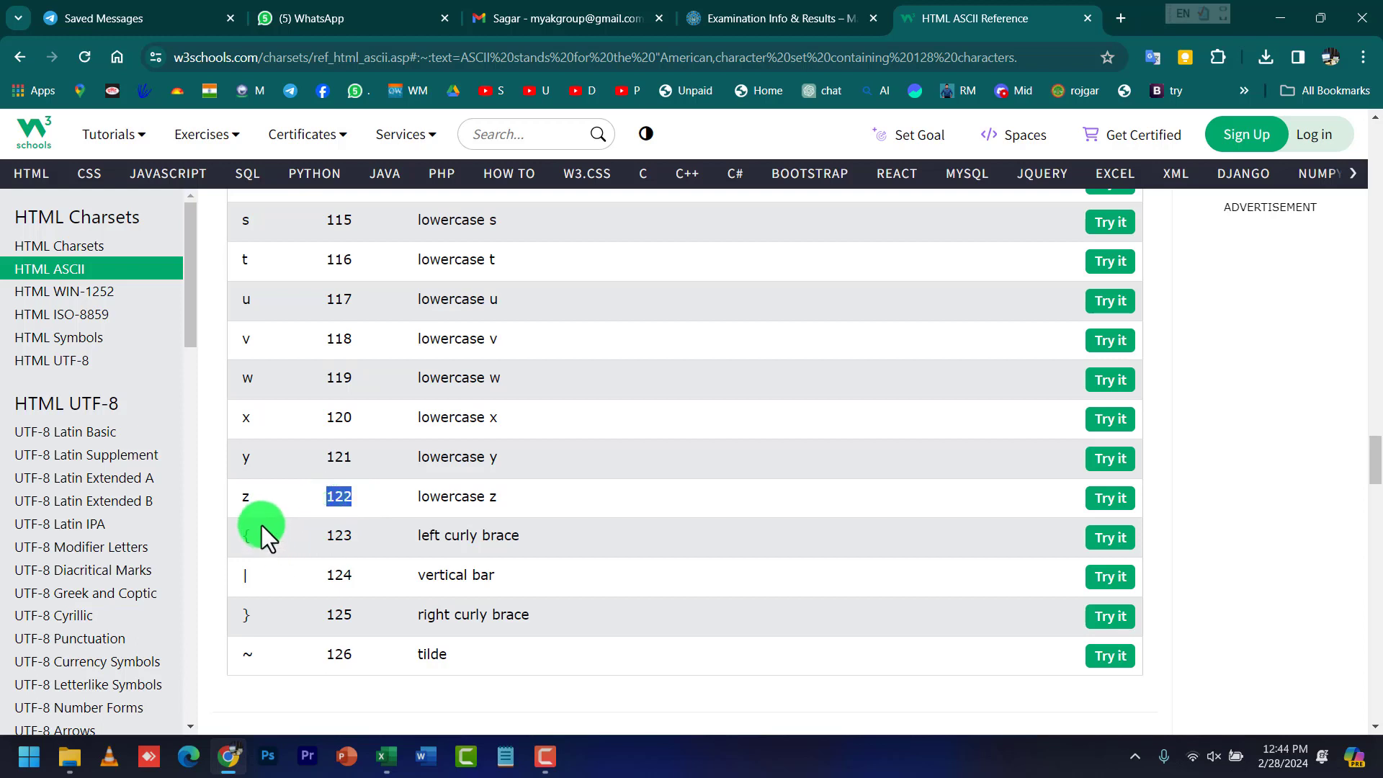
pyautogui.doubleClick(324, 655)
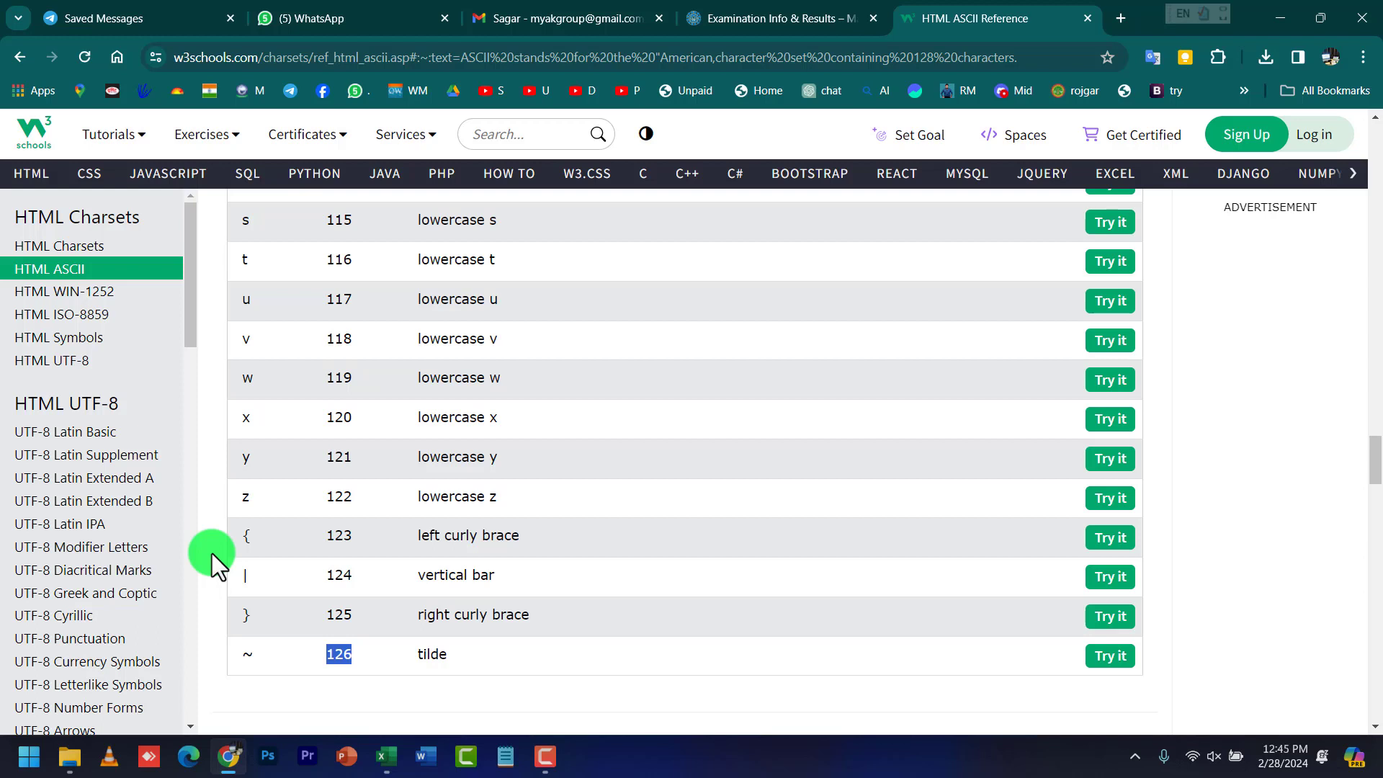
pyautogui.scroll(20, 369, 647)
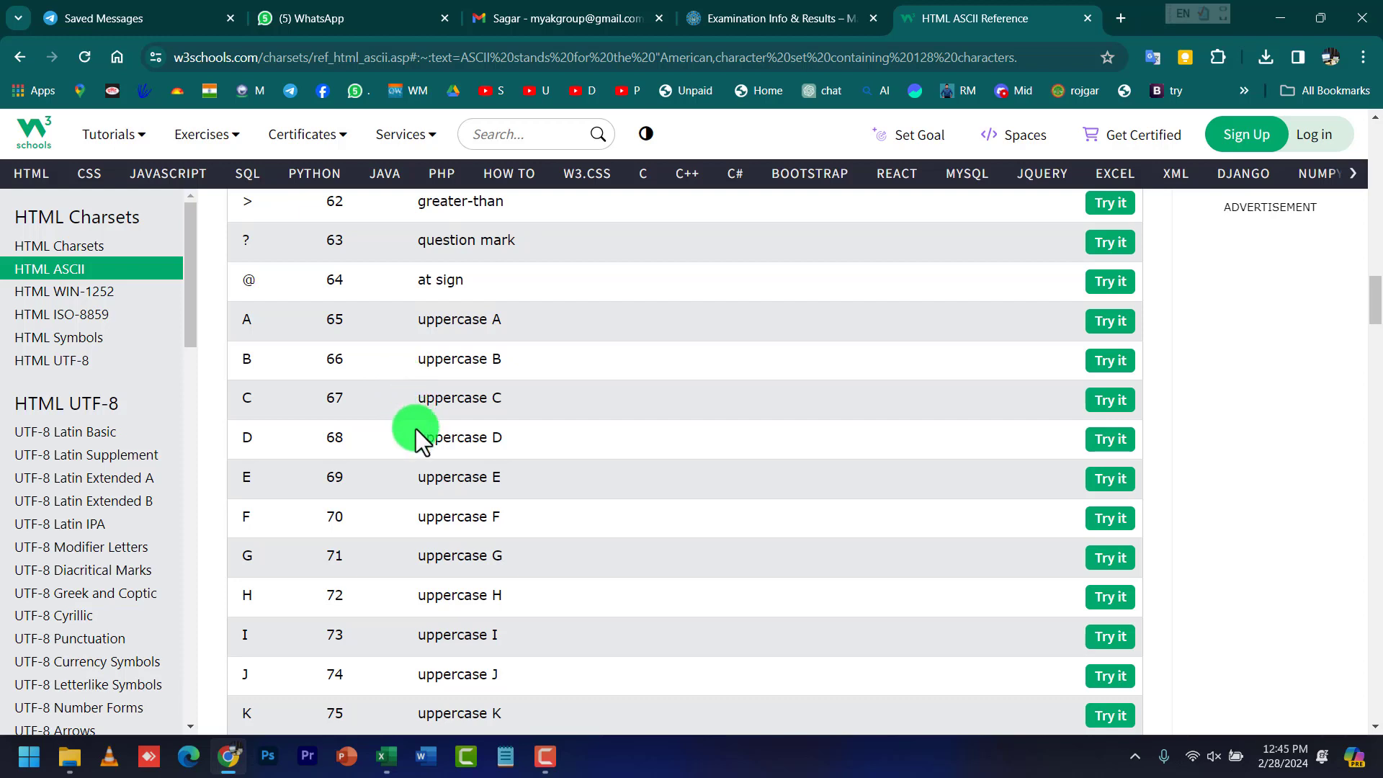
pyautogui.scroll(-6, 568, 571)
pyautogui.scroll(4, 568, 570)
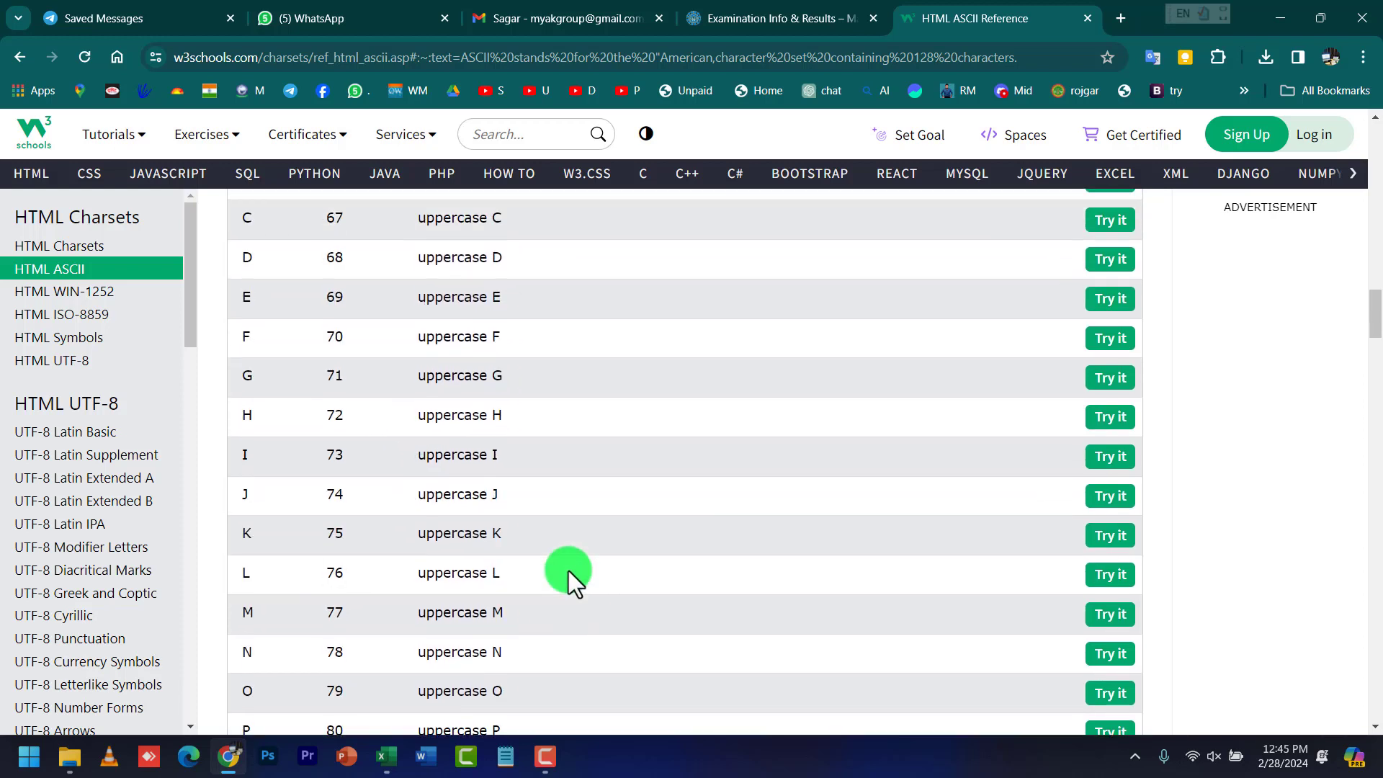
pyautogui.scroll(3, 568, 570)
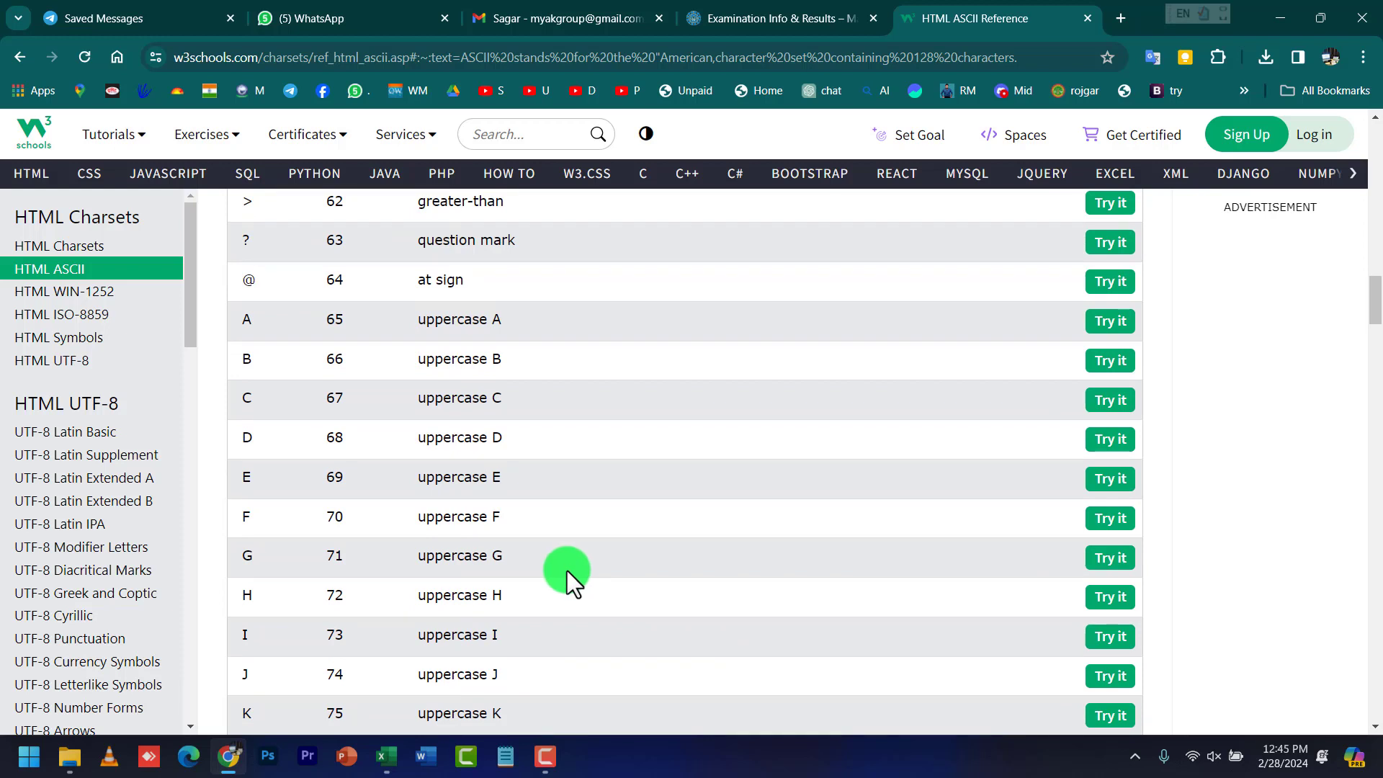
pyautogui.scroll(-6, 492, 622)
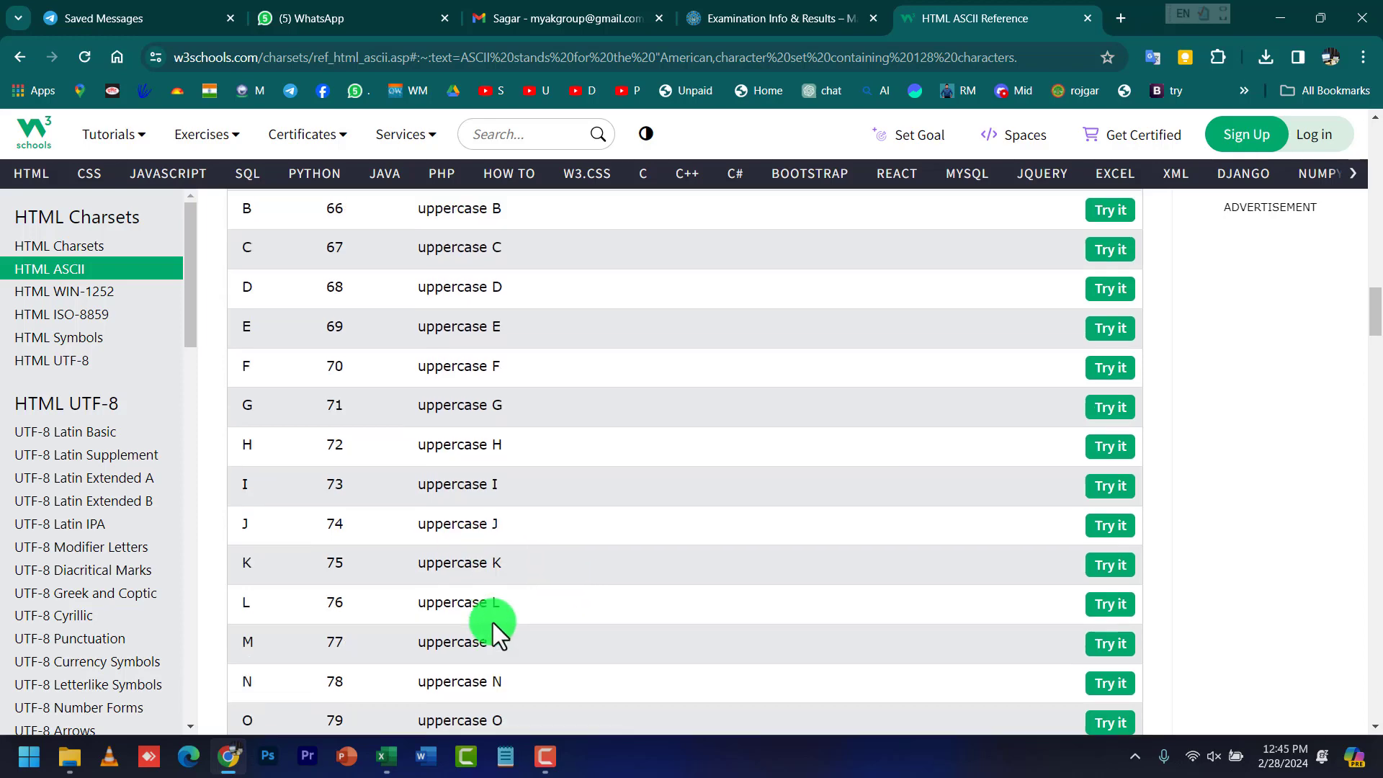
pyautogui.scroll(-10, 478, 592)
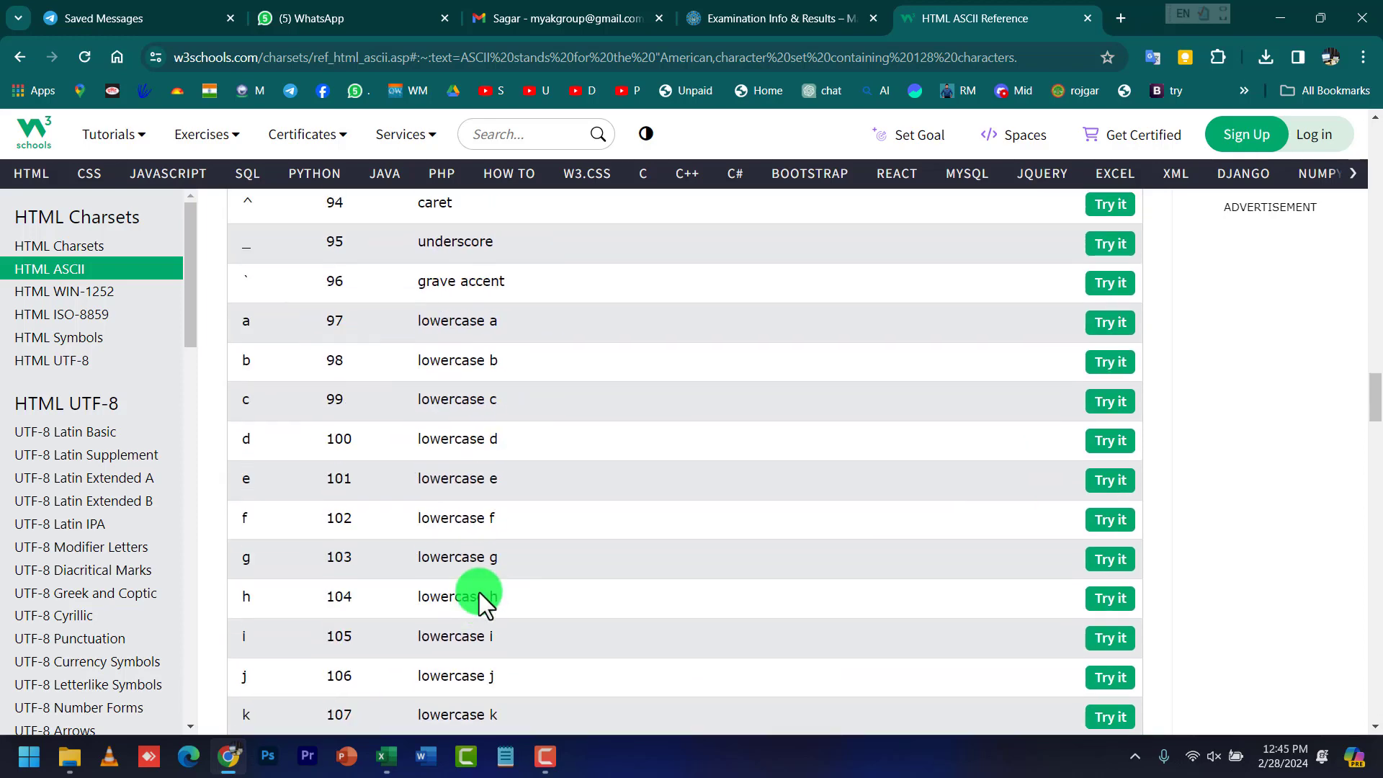
pyautogui.scroll(-5, 479, 592)
pyautogui.scroll(-12, 479, 592)
pyautogui.scroll(5, 479, 586)
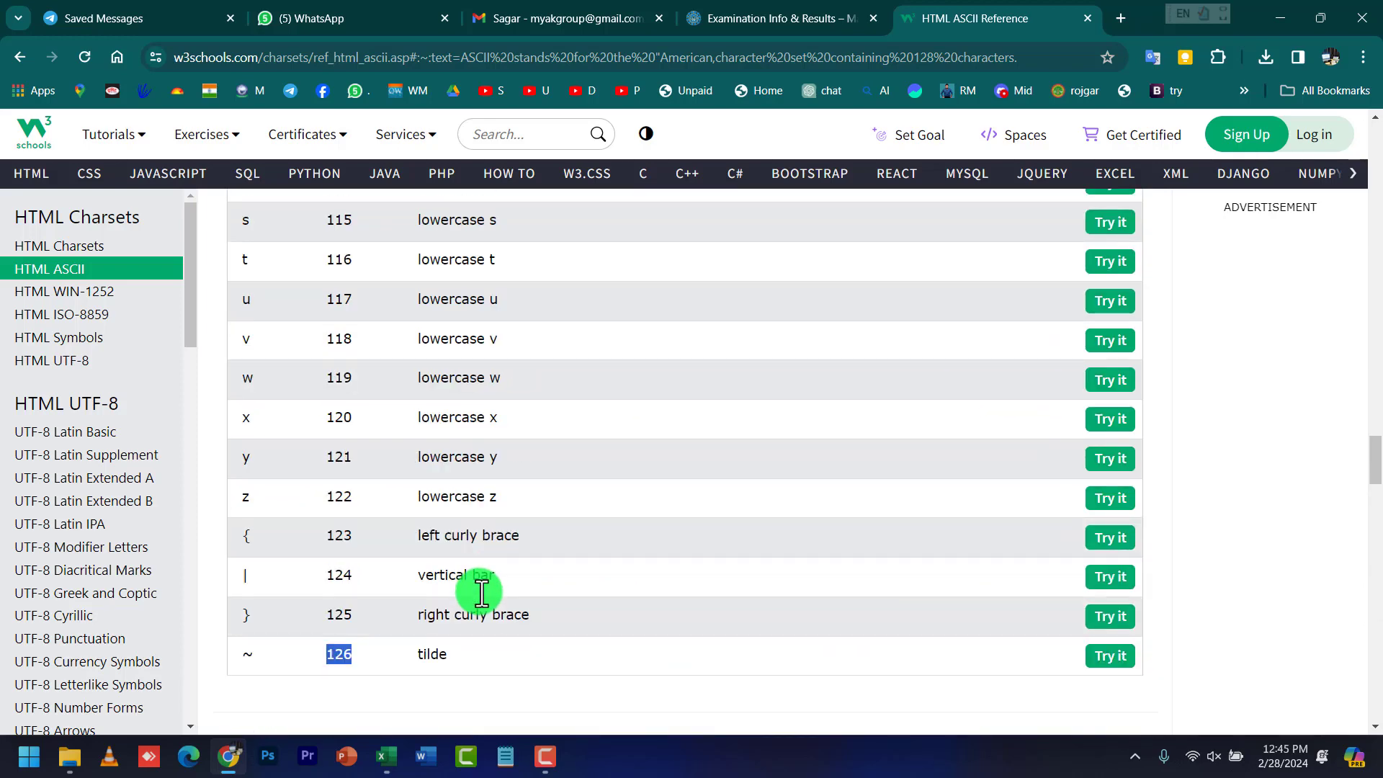
pyautogui.scroll(6, 366, 642)
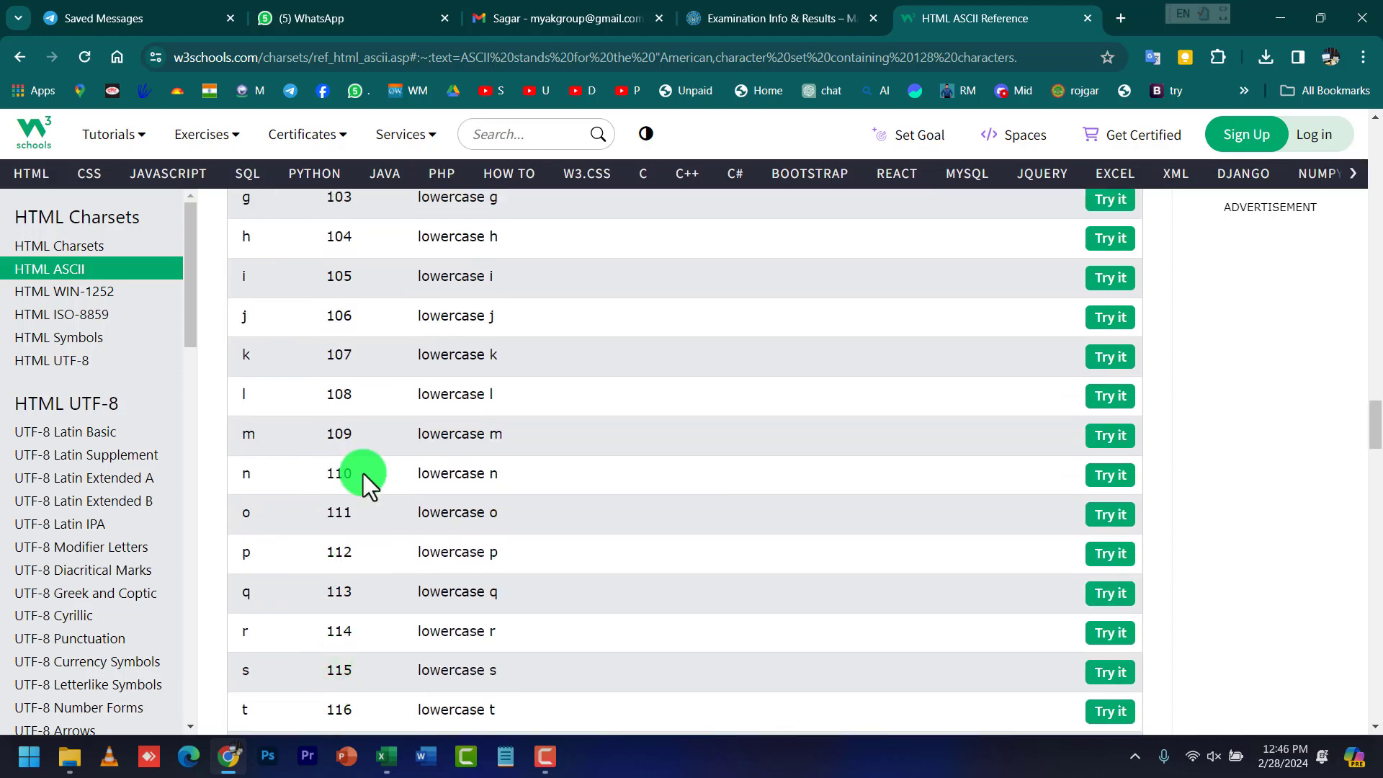
pyautogui.click(508, 769)
# Enter the letter A in D9 and type =code(d9) in D10
pyautogui.click(389, 758)
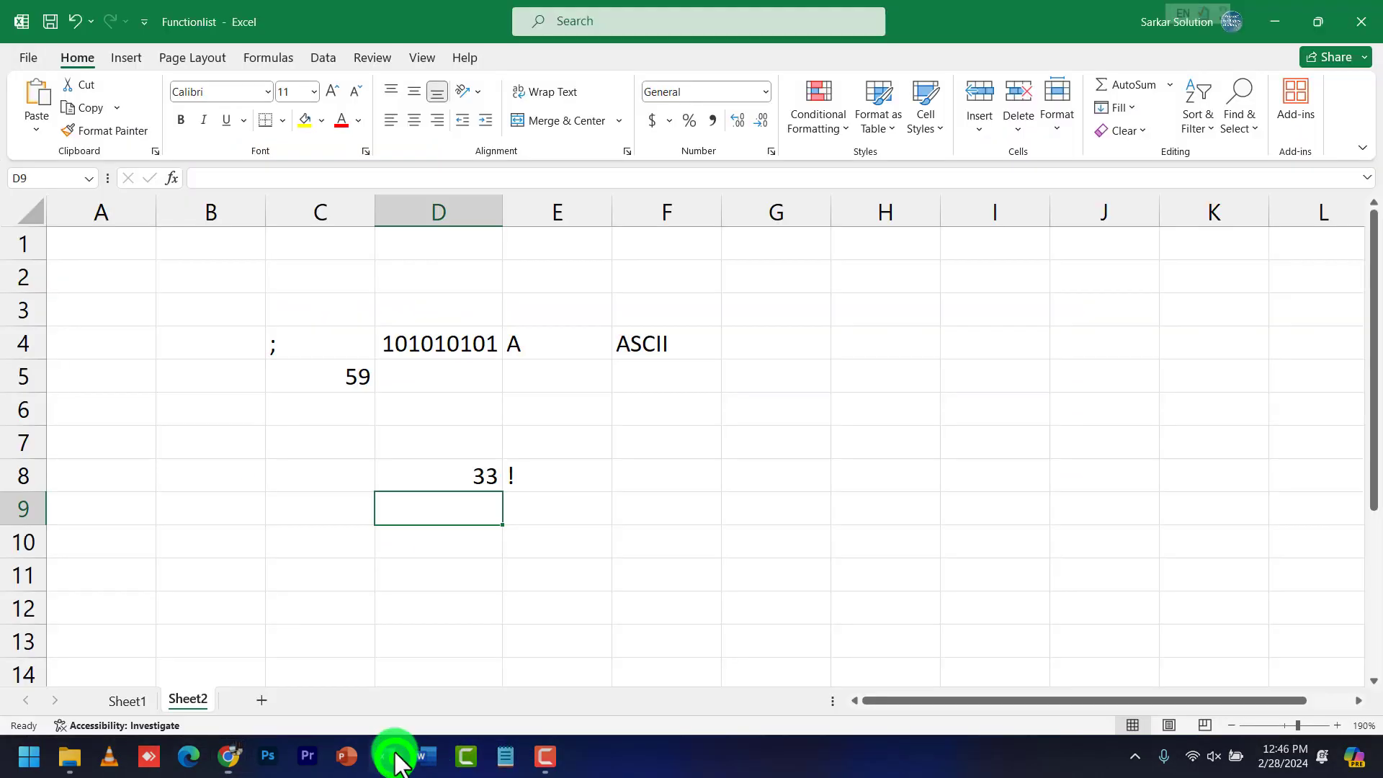
pyautogui.click(608, 517)
pyautogui.click(463, 514)
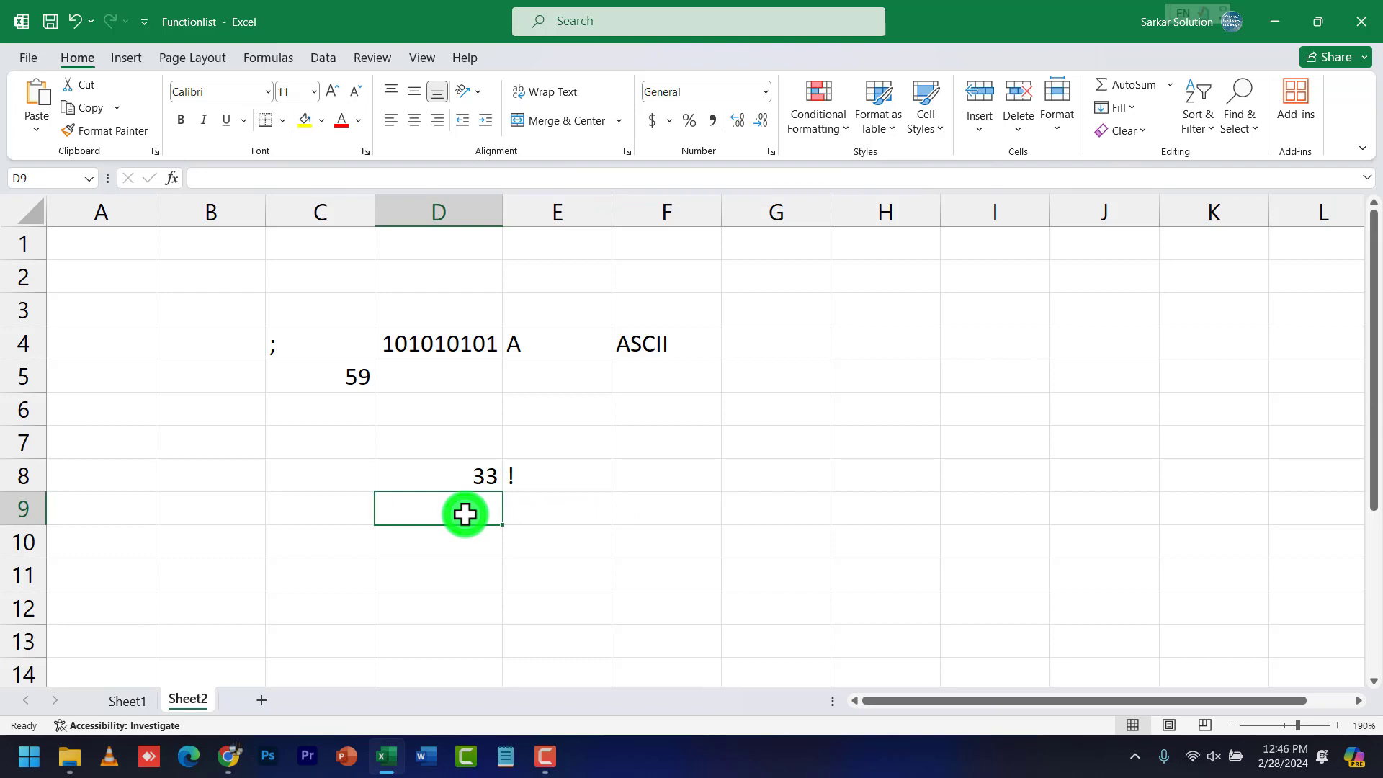
pyautogui.write('A')
pyautogui.press('Return')
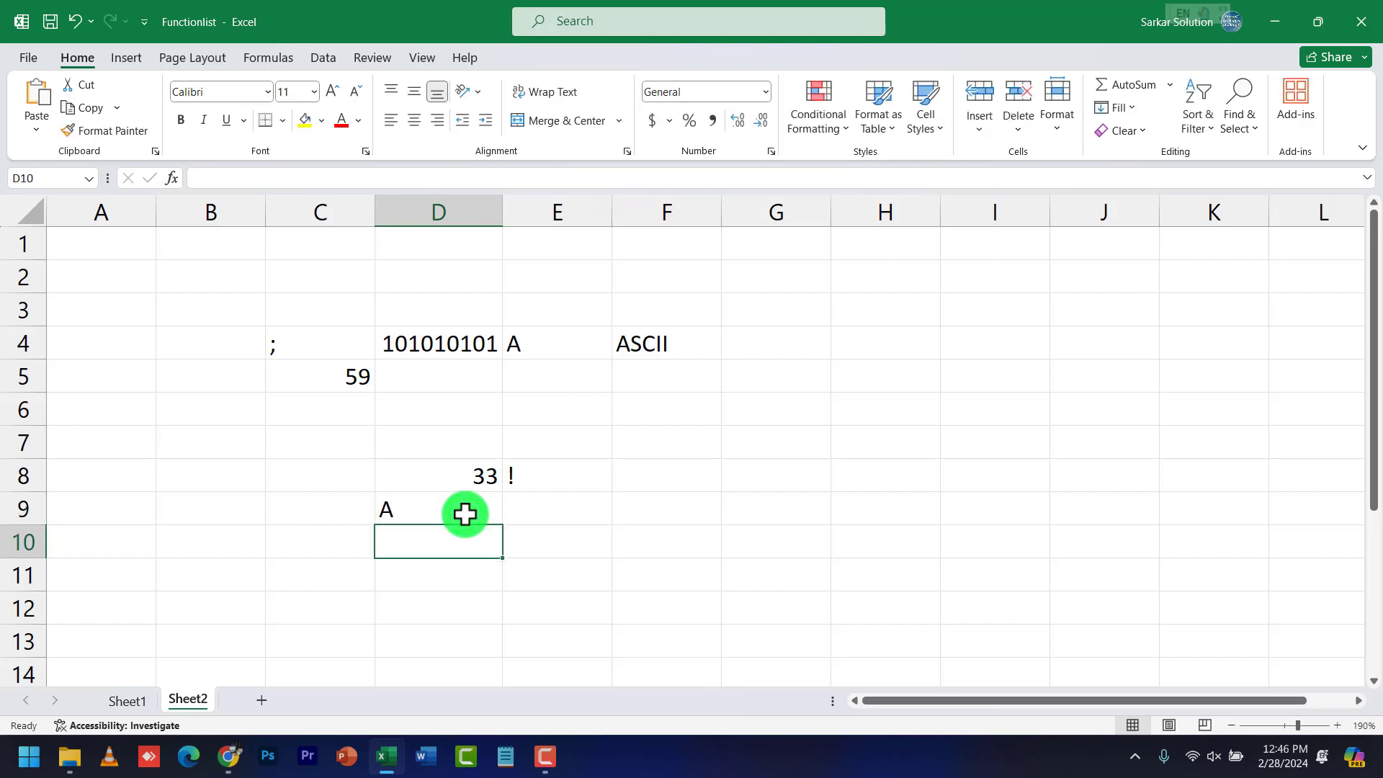
pyautogui.write('=code(')
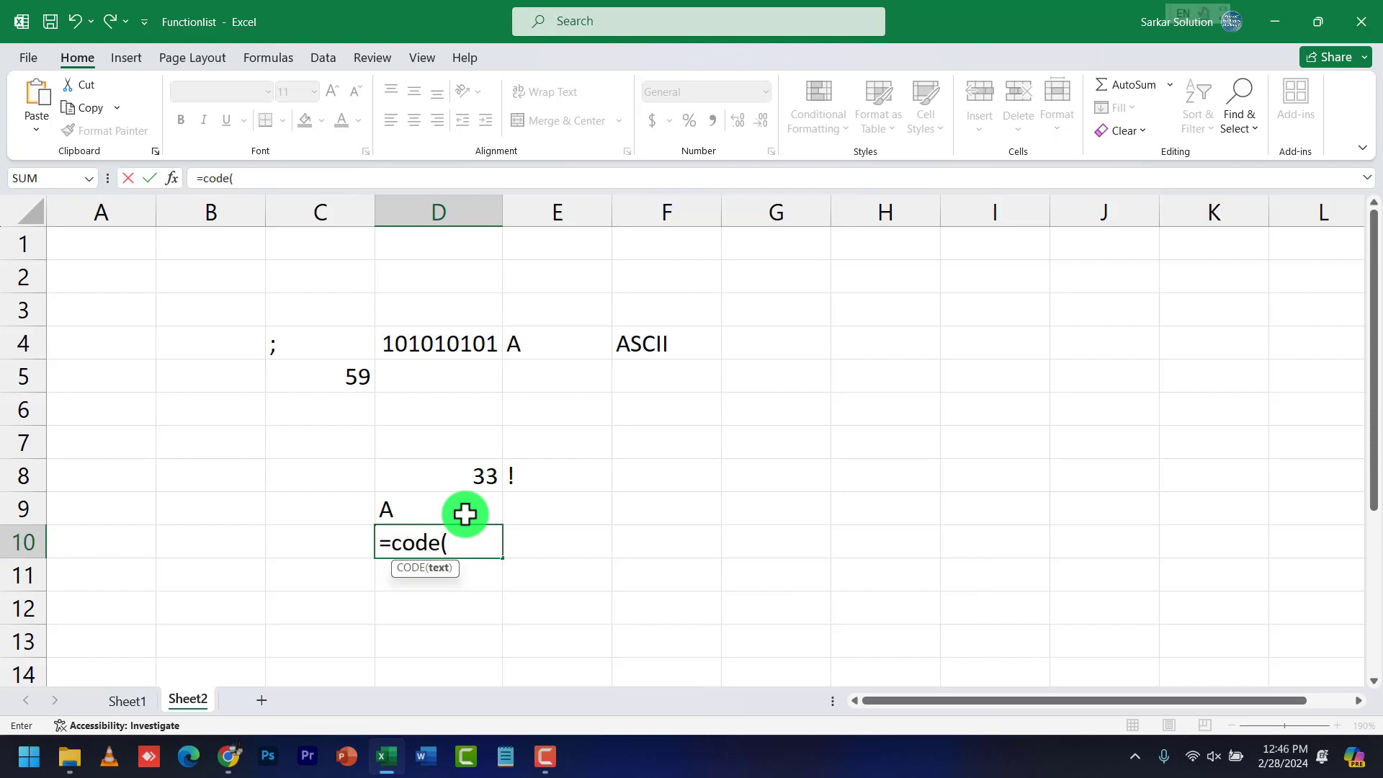
pyautogui.write('d')
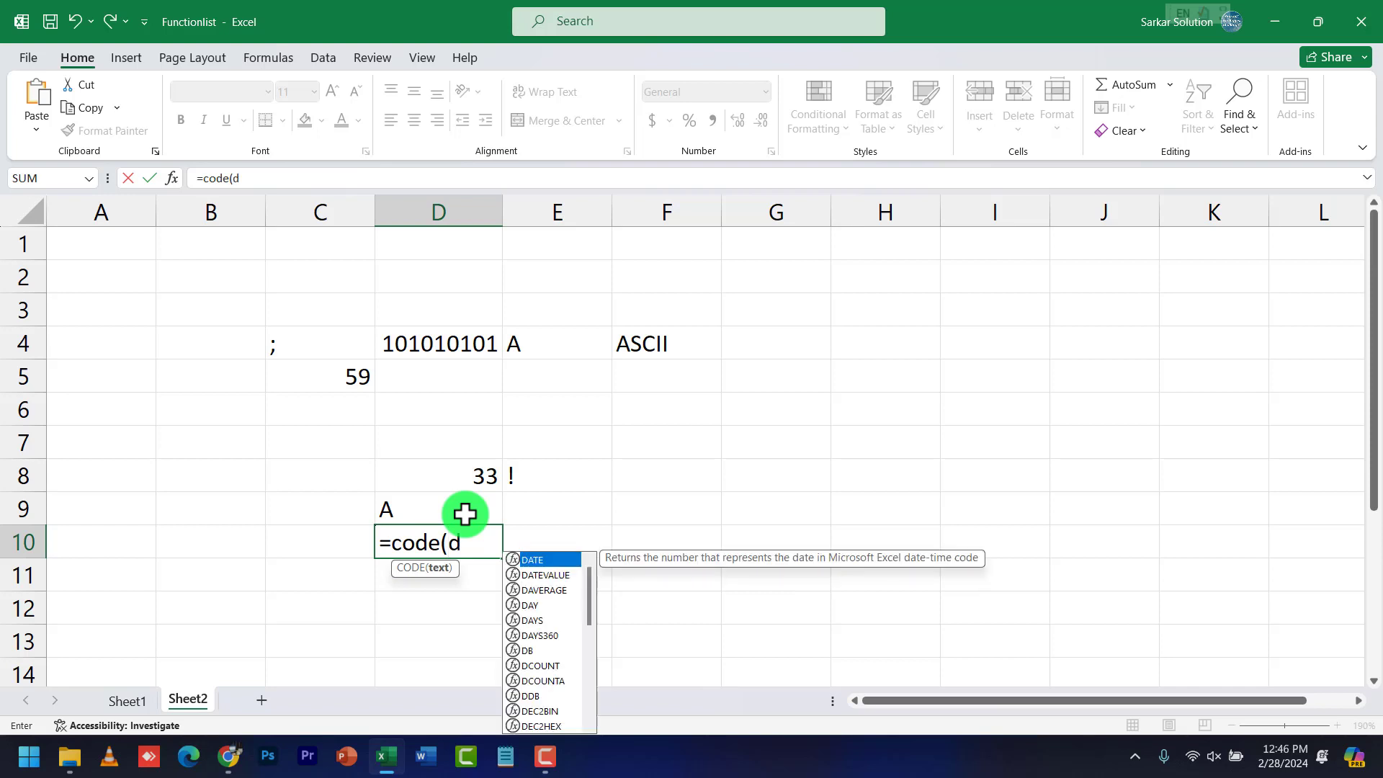
pyautogui.write('9)')
# Commit =CODE(D9) in D10 and enter =CHAR(D10) in D11
pyautogui.press('Return')
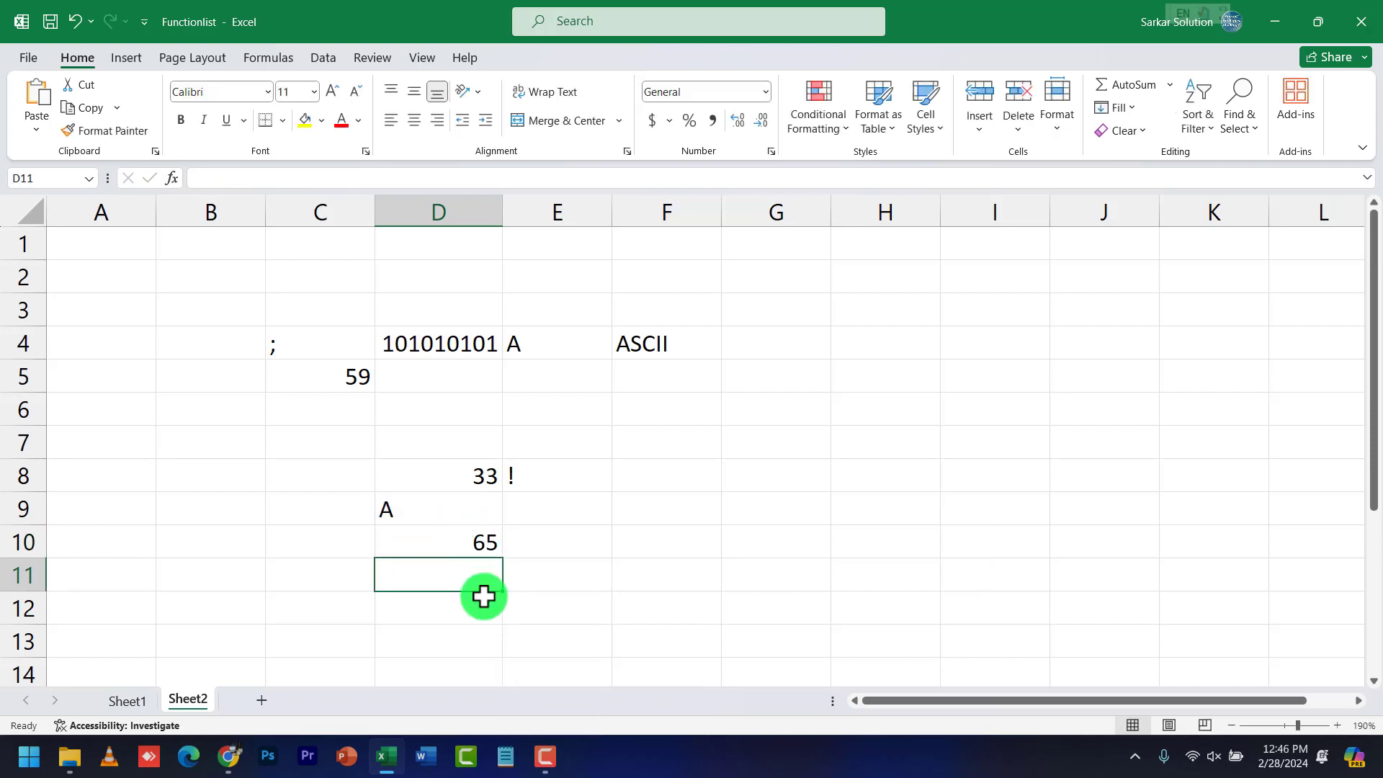
pyautogui.click(458, 544)
pyautogui.click(470, 568)
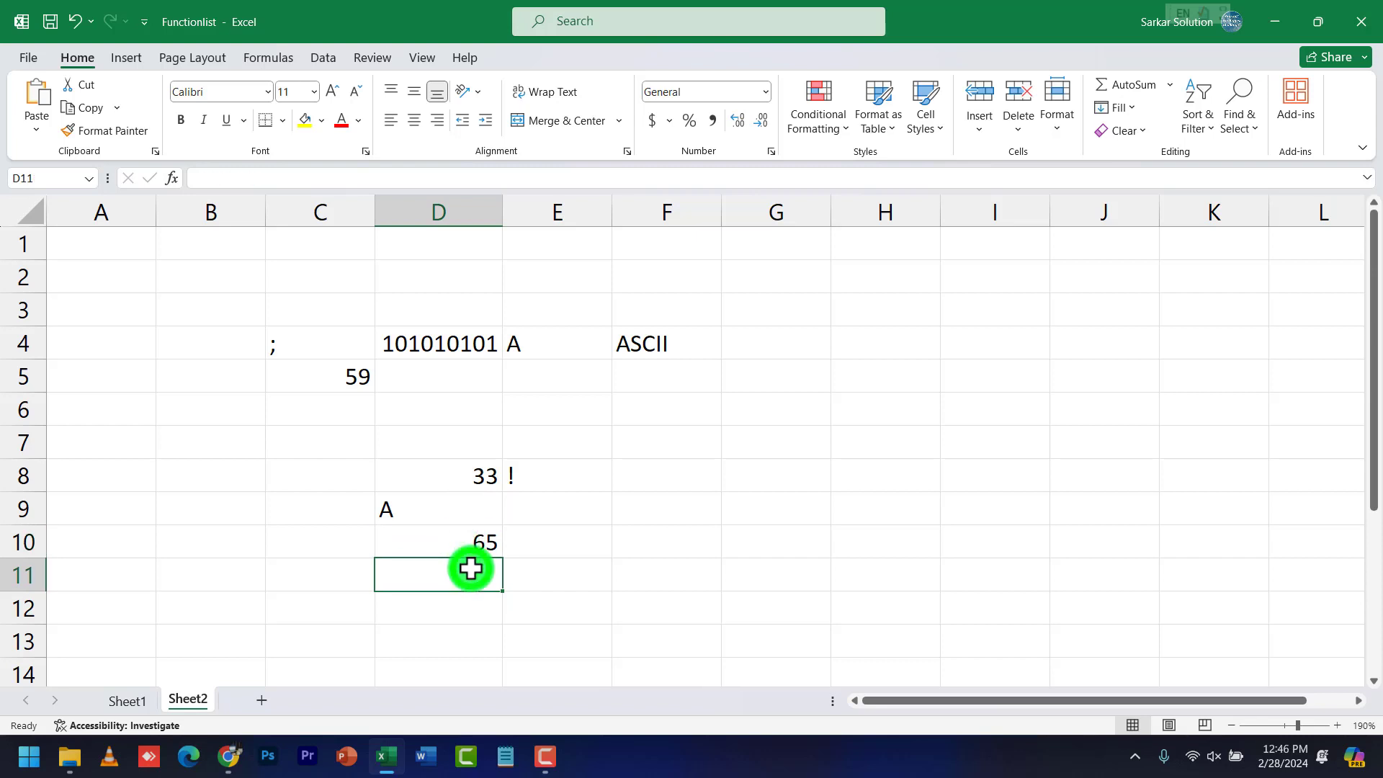
pyautogui.write('=char')
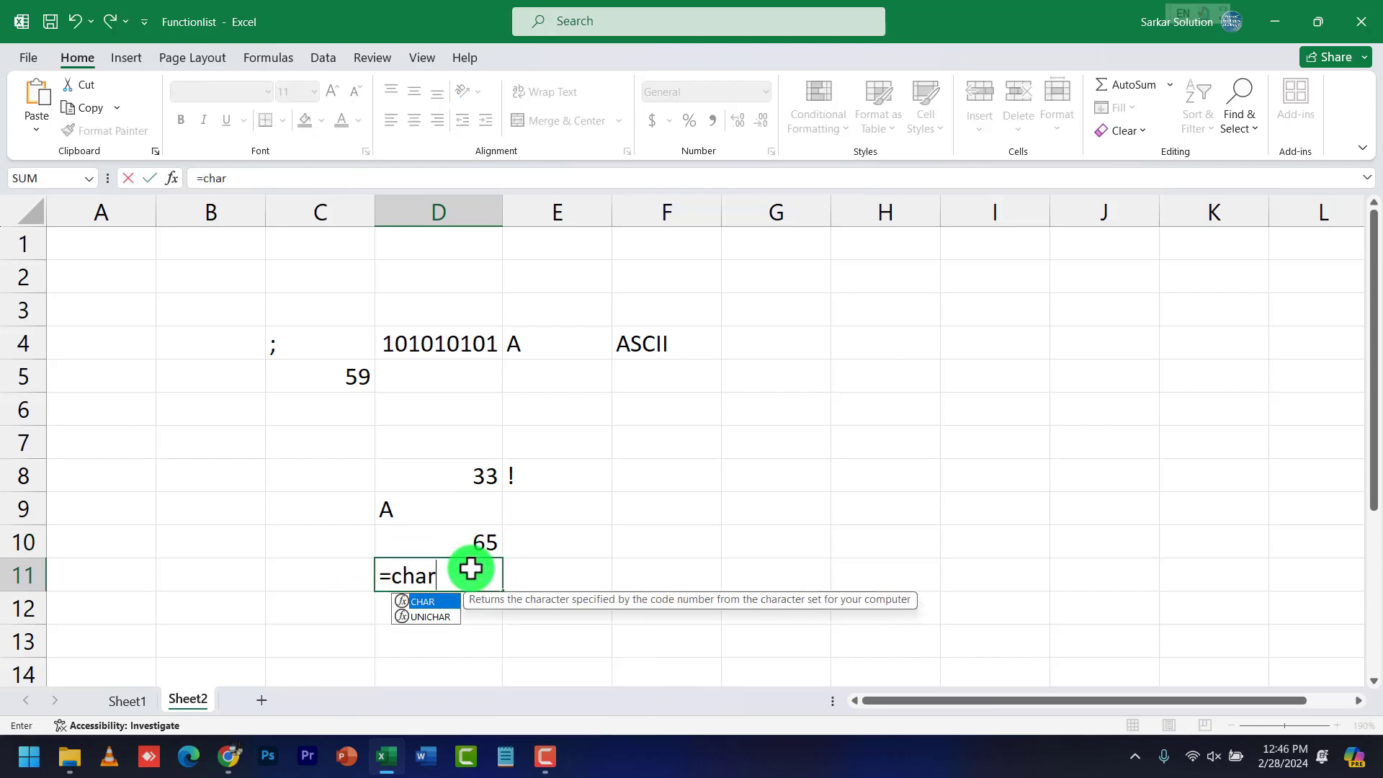
pyautogui.write('(')
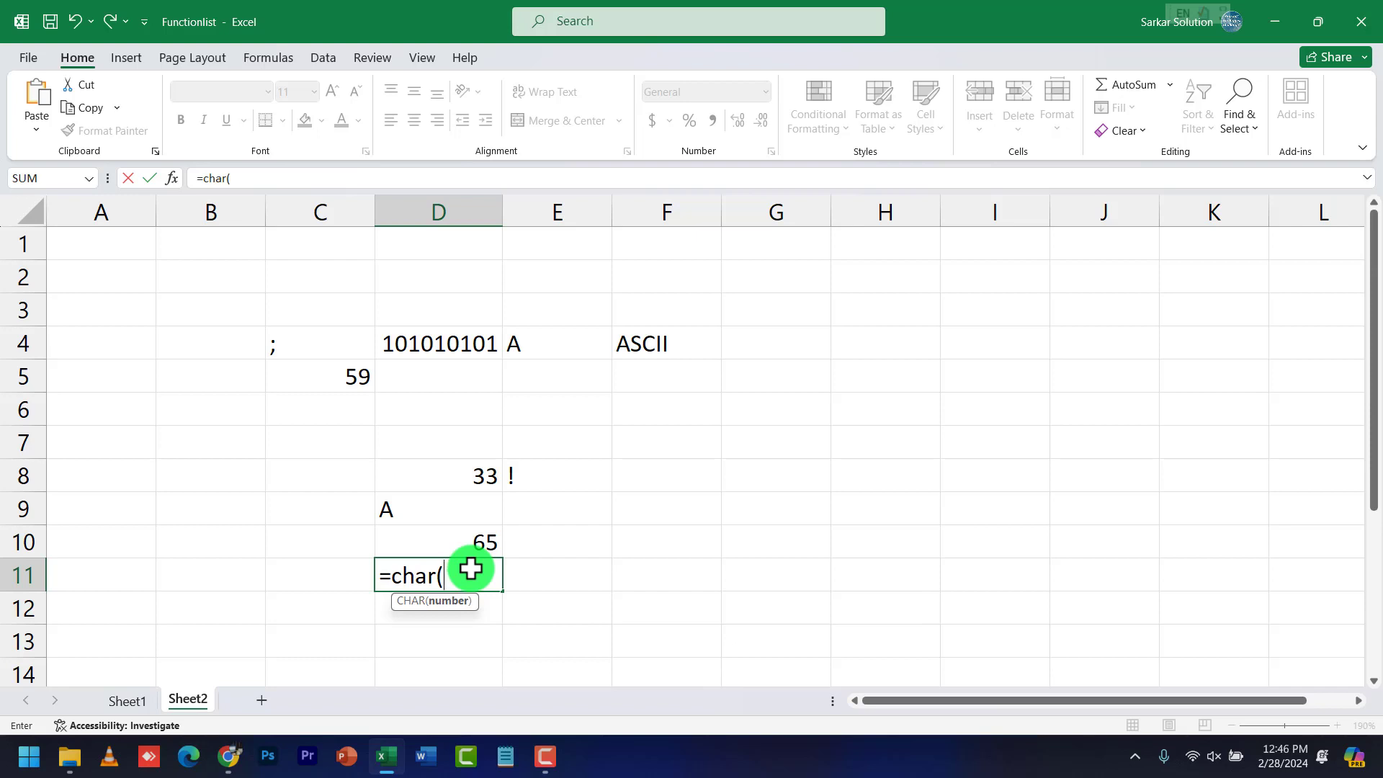
pyautogui.write('d1')
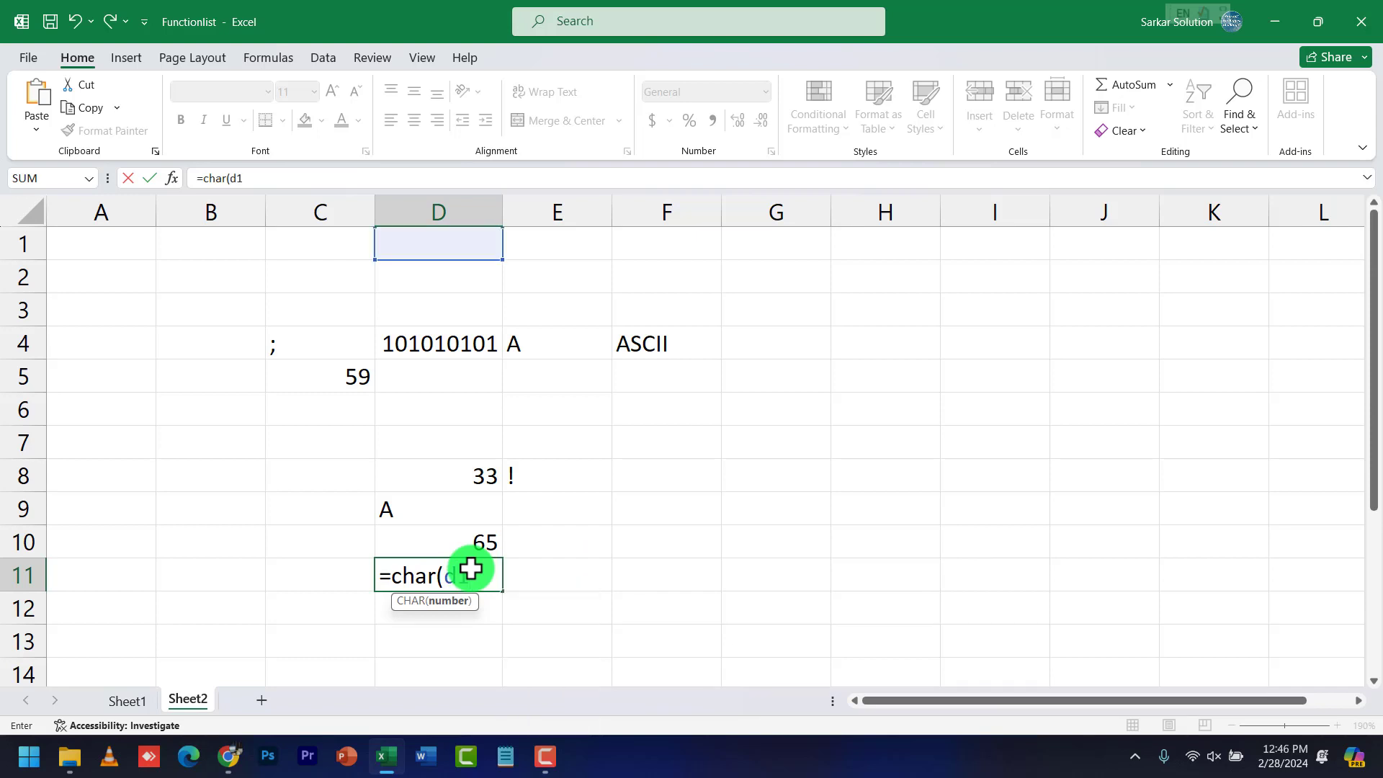
pyautogui.write('0')
pyautogui.press('Return')
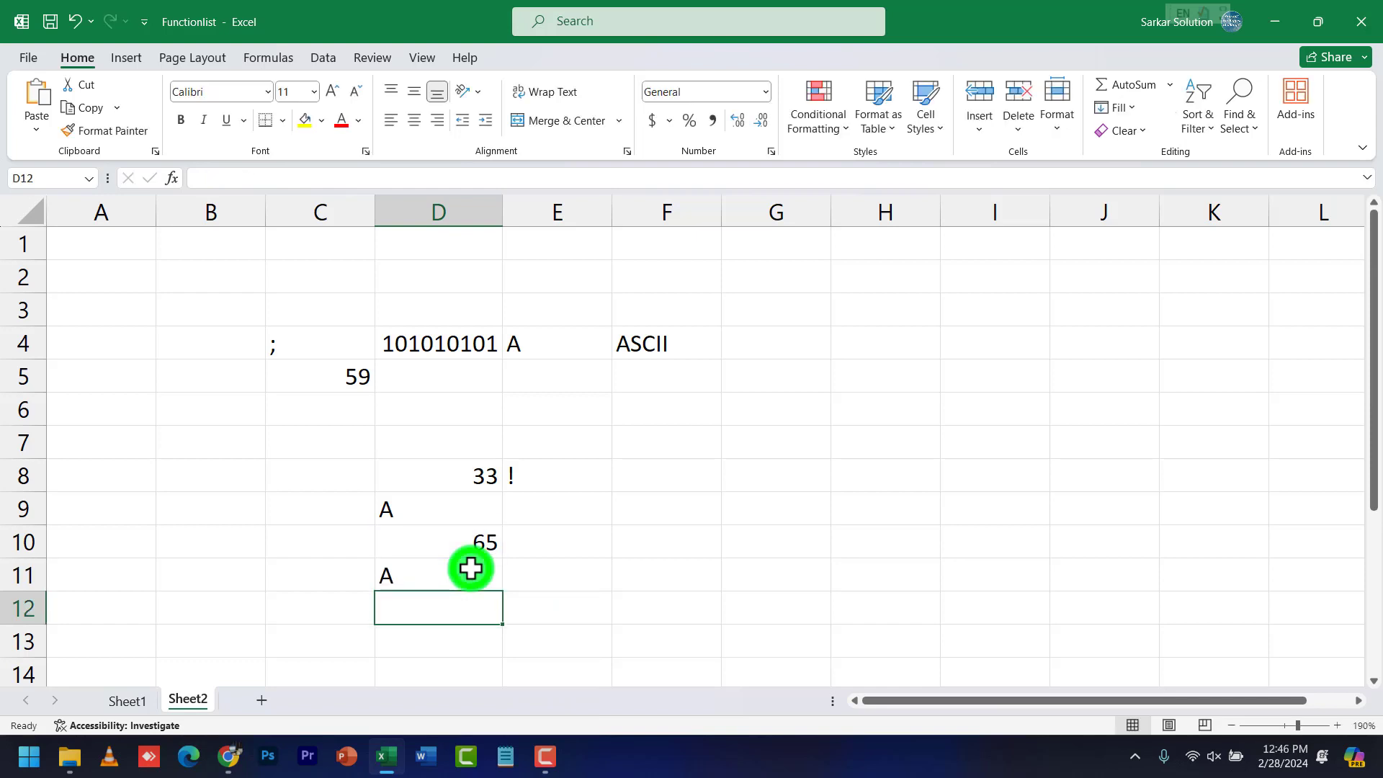
# Change D9 to lowercase a and check D10 shows 97 and D11 shows a
pyautogui.click(470, 568)
pyautogui.click(435, 503)
pyautogui.write('a')
pyautogui.click(431, 473)
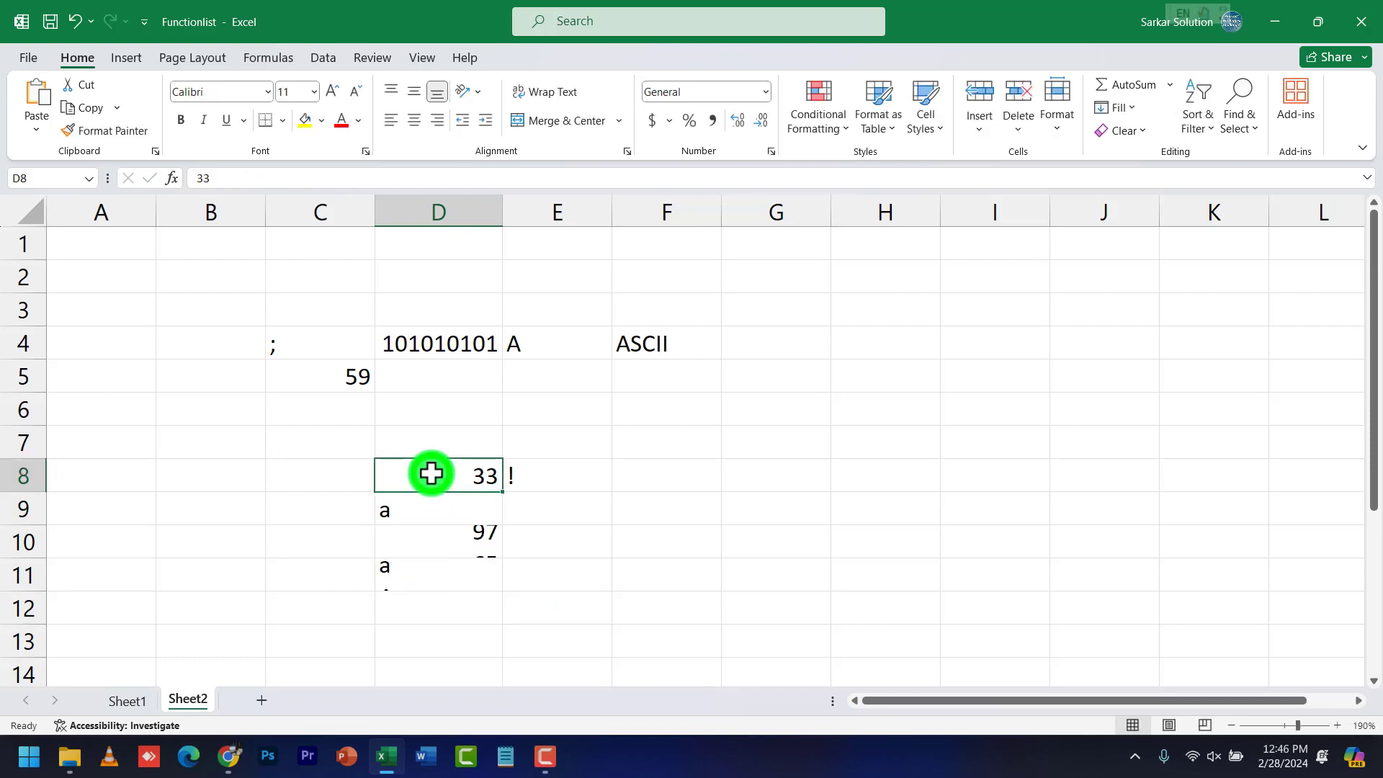
pyautogui.click(432, 507)
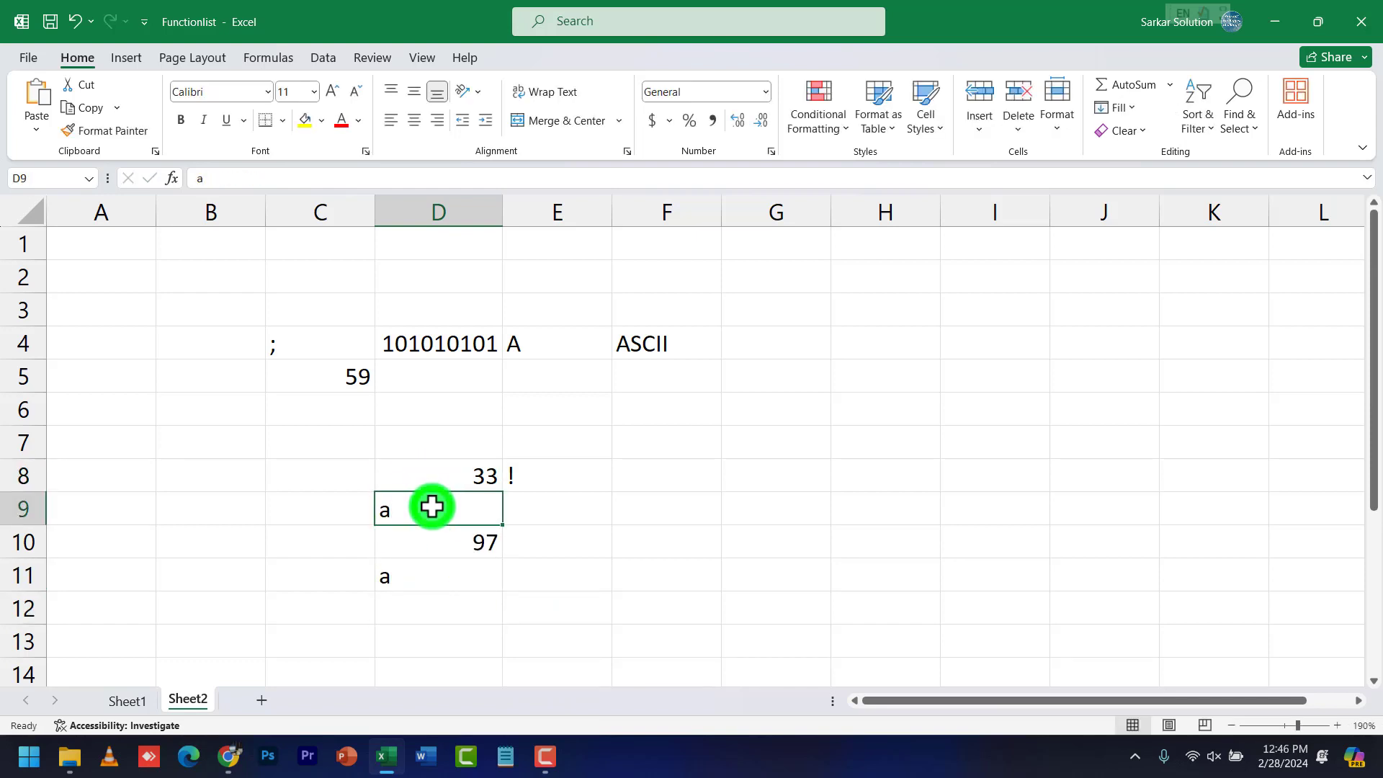
pyautogui.click(473, 531)
pyautogui.click(423, 584)
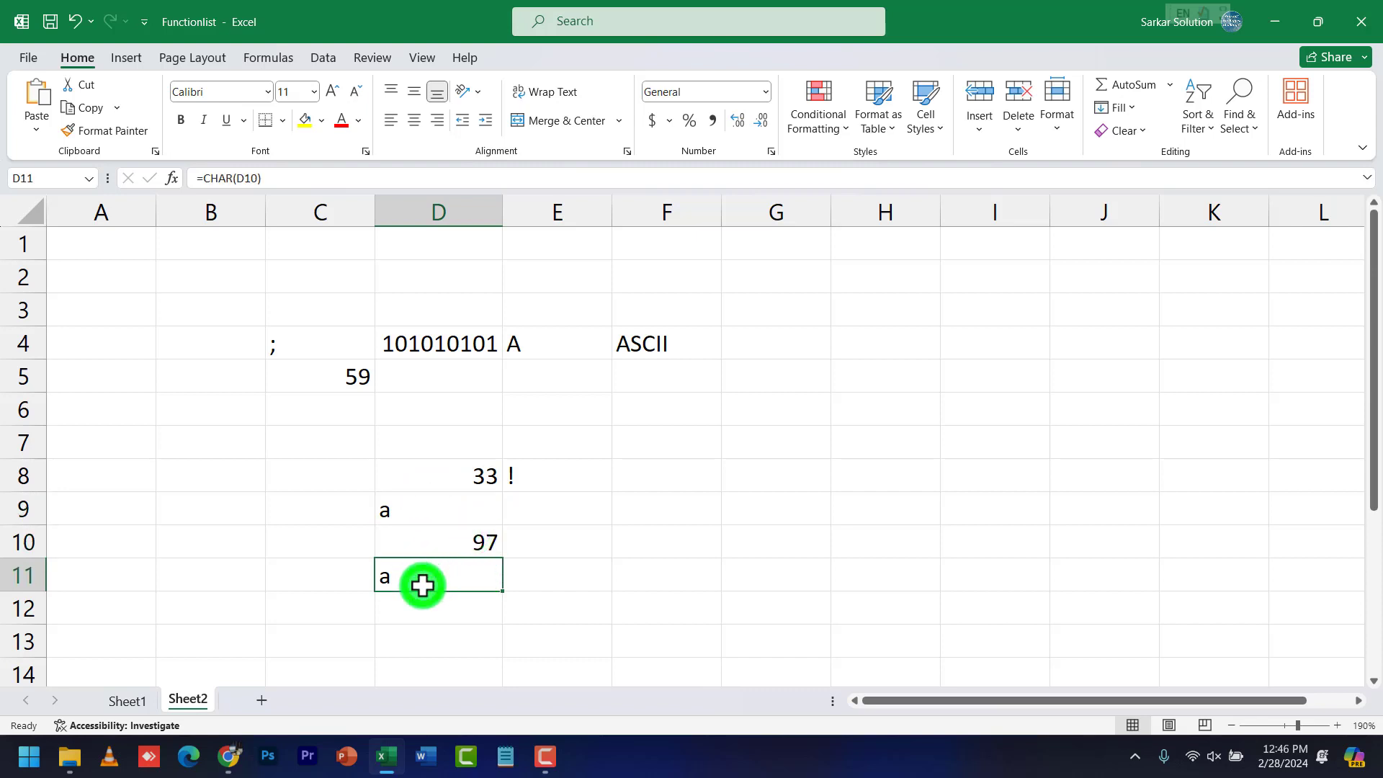
pyautogui.click(441, 598)
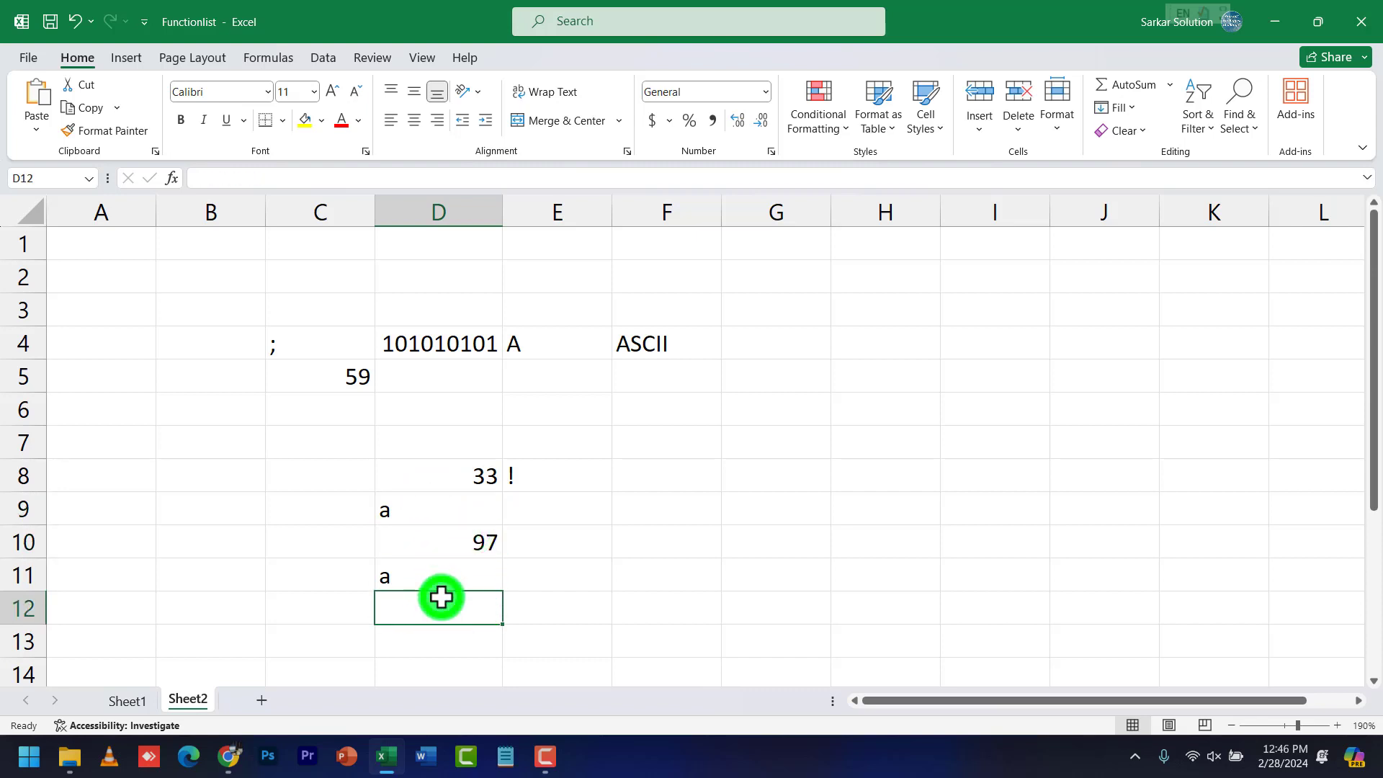
pyautogui.click(438, 575)
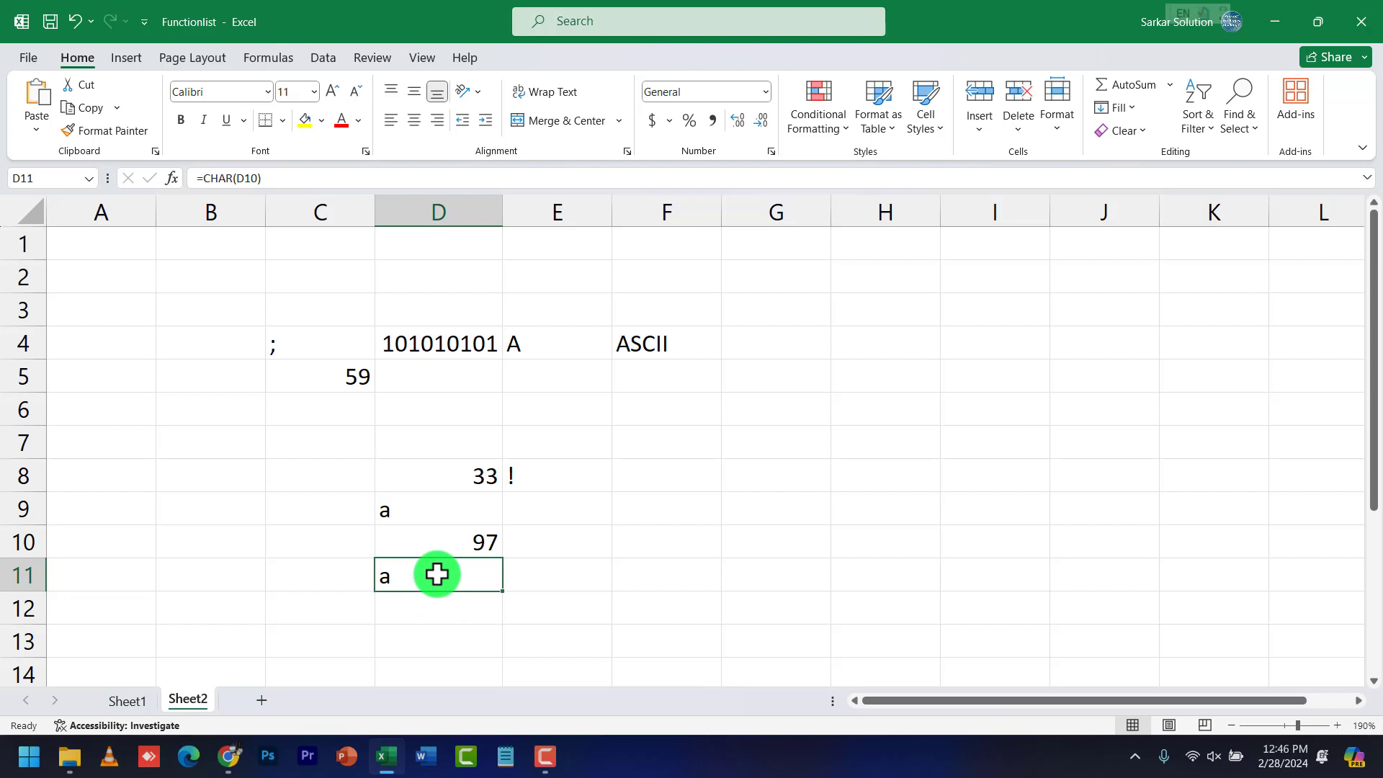
pyautogui.doubleClick(437, 575)
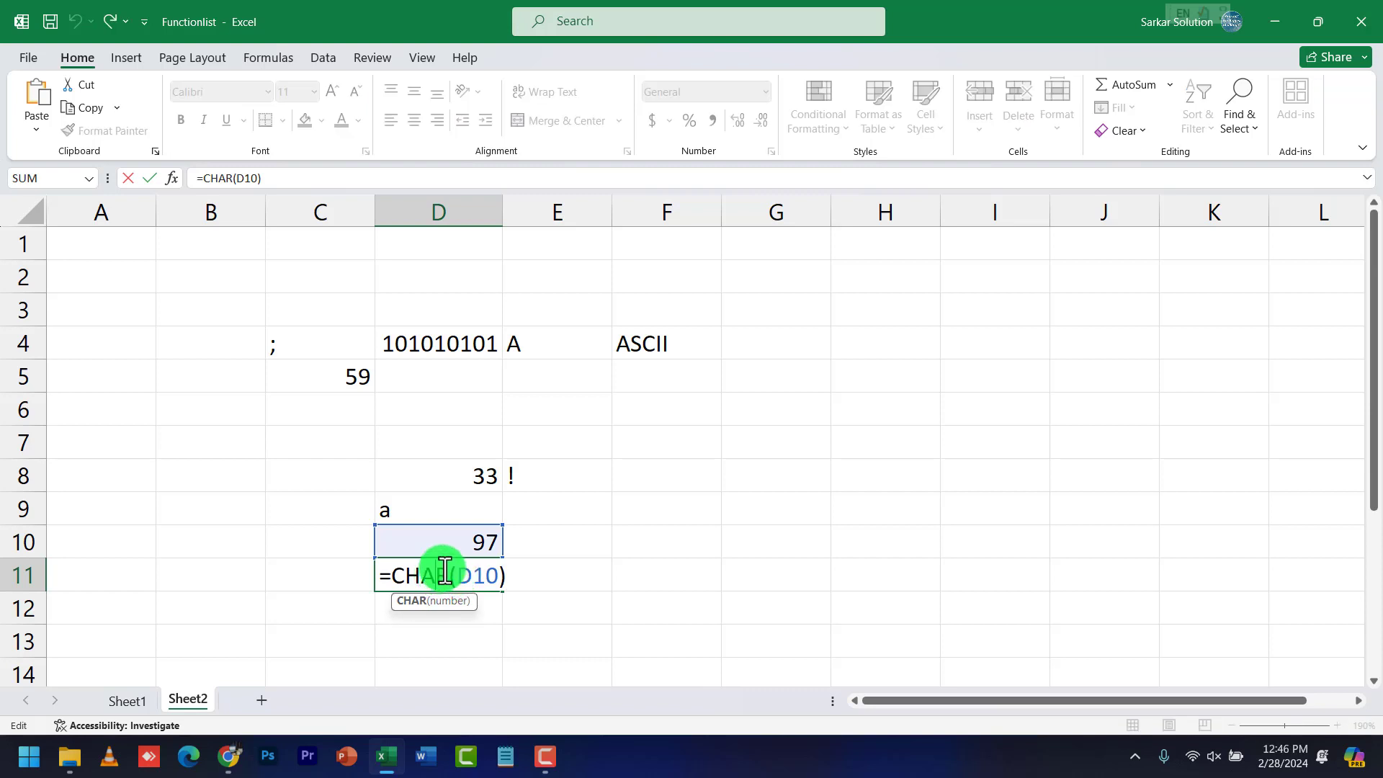
pyautogui.moveTo(397, 573); pyautogui.dragTo(418, 576)
pyautogui.moveTo(442, 576); pyautogui.dragTo(451, 578)
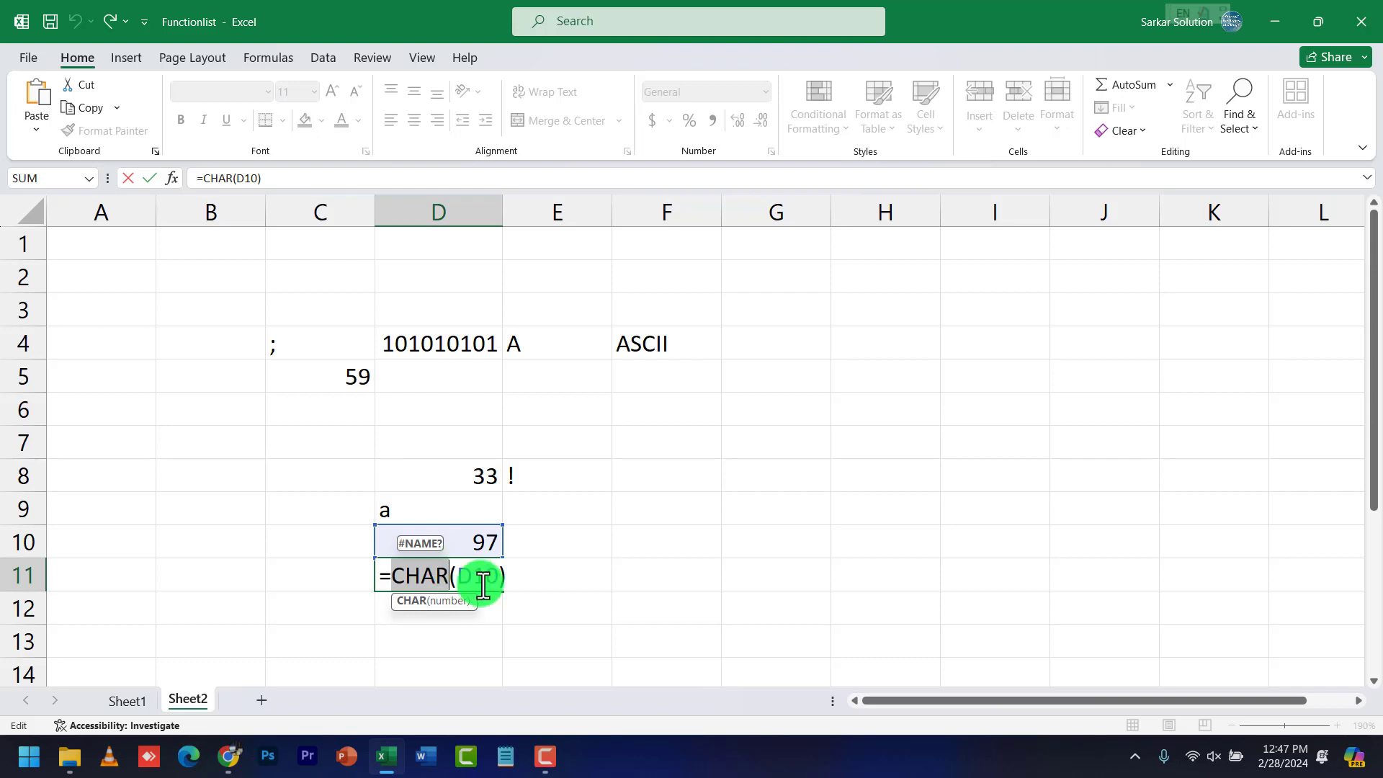
pyautogui.press('Return')
pyautogui.click(456, 569)
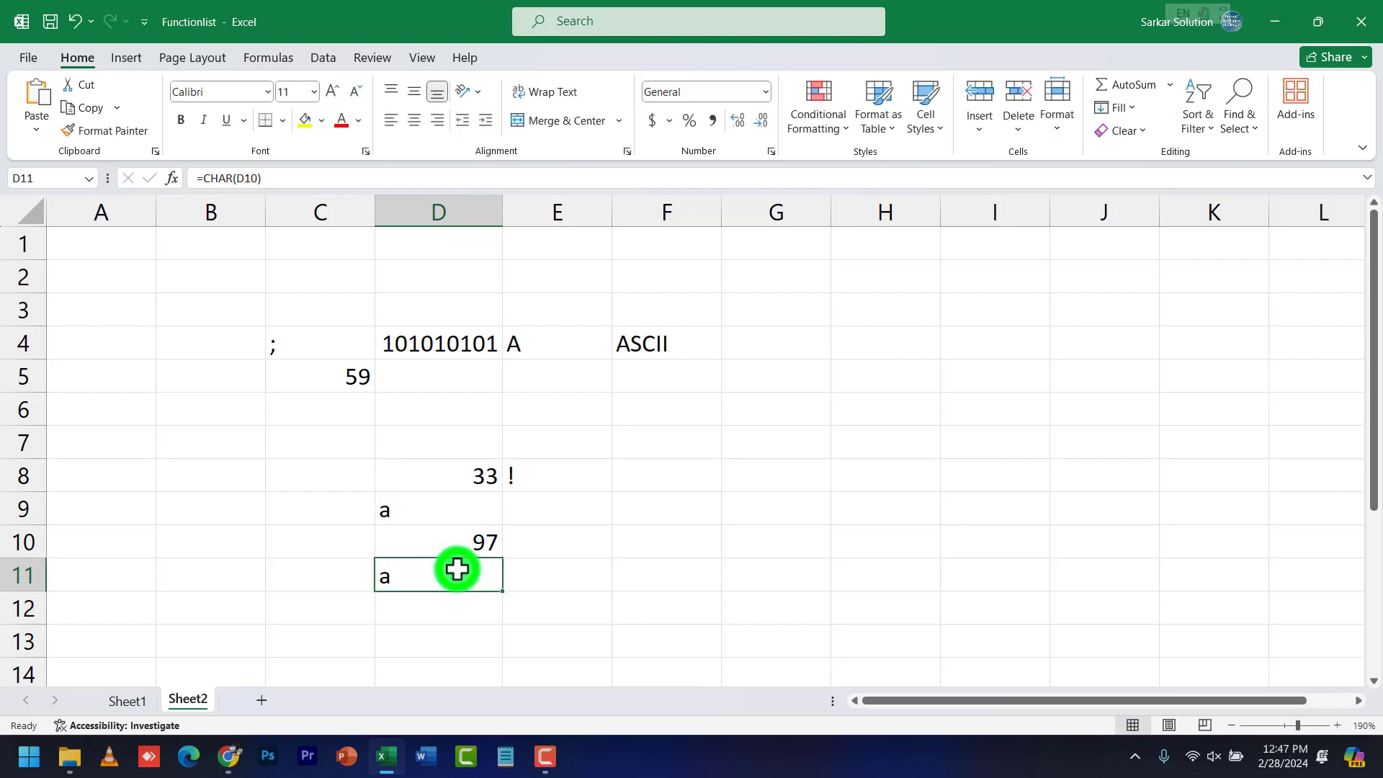
# Look up Len on Sheet1, then type Computer in D13 on Sheet2
pyautogui.click(146, 704)
pyautogui.click(356, 478)
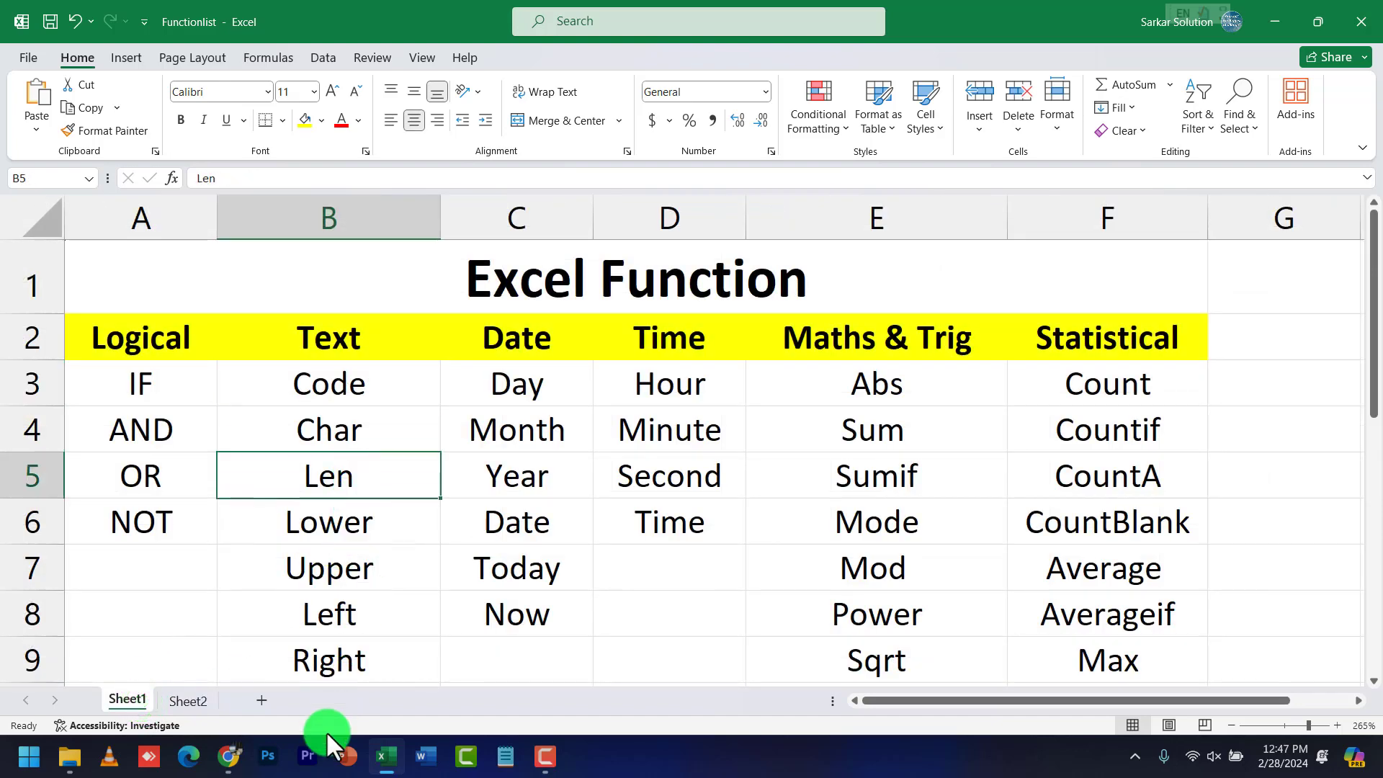
pyautogui.click(205, 703)
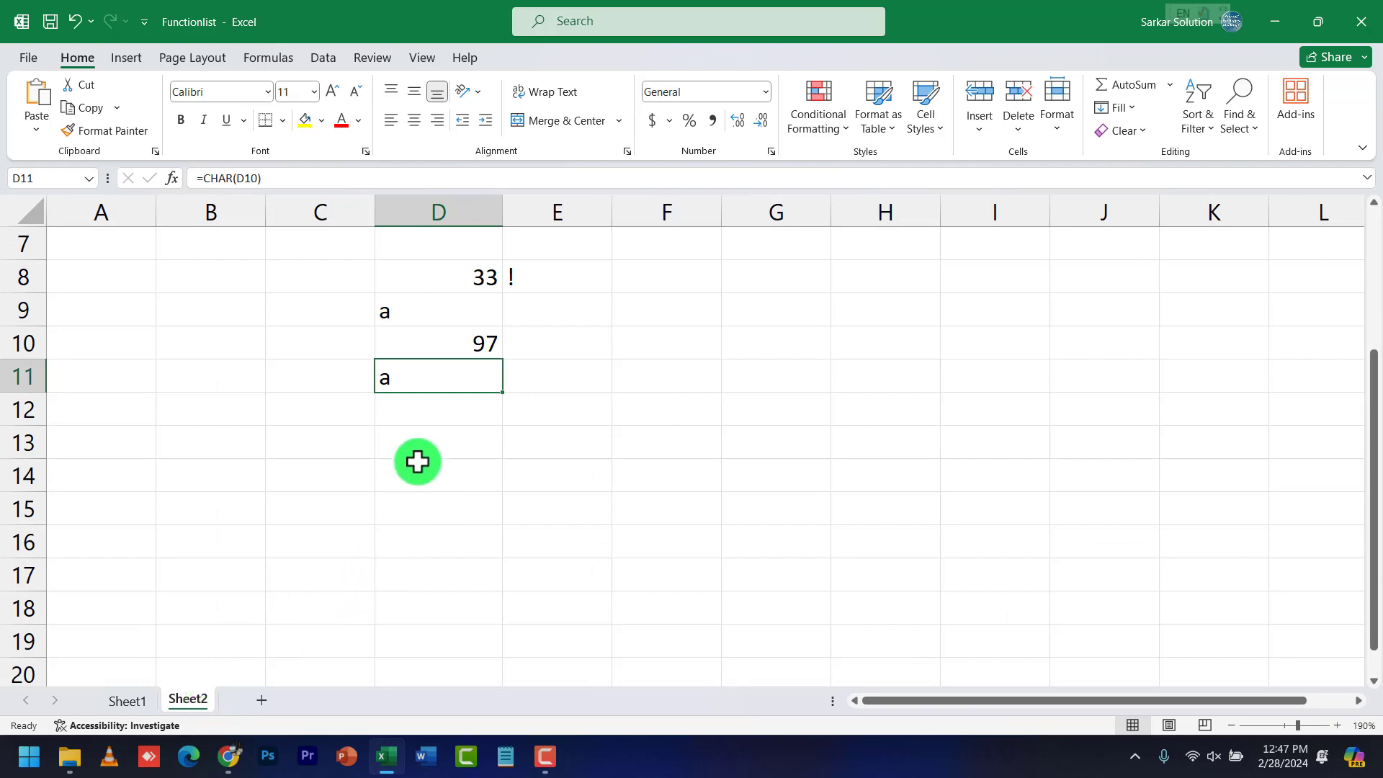
pyautogui.doubleClick(425, 439)
pyautogui.write('Computer')
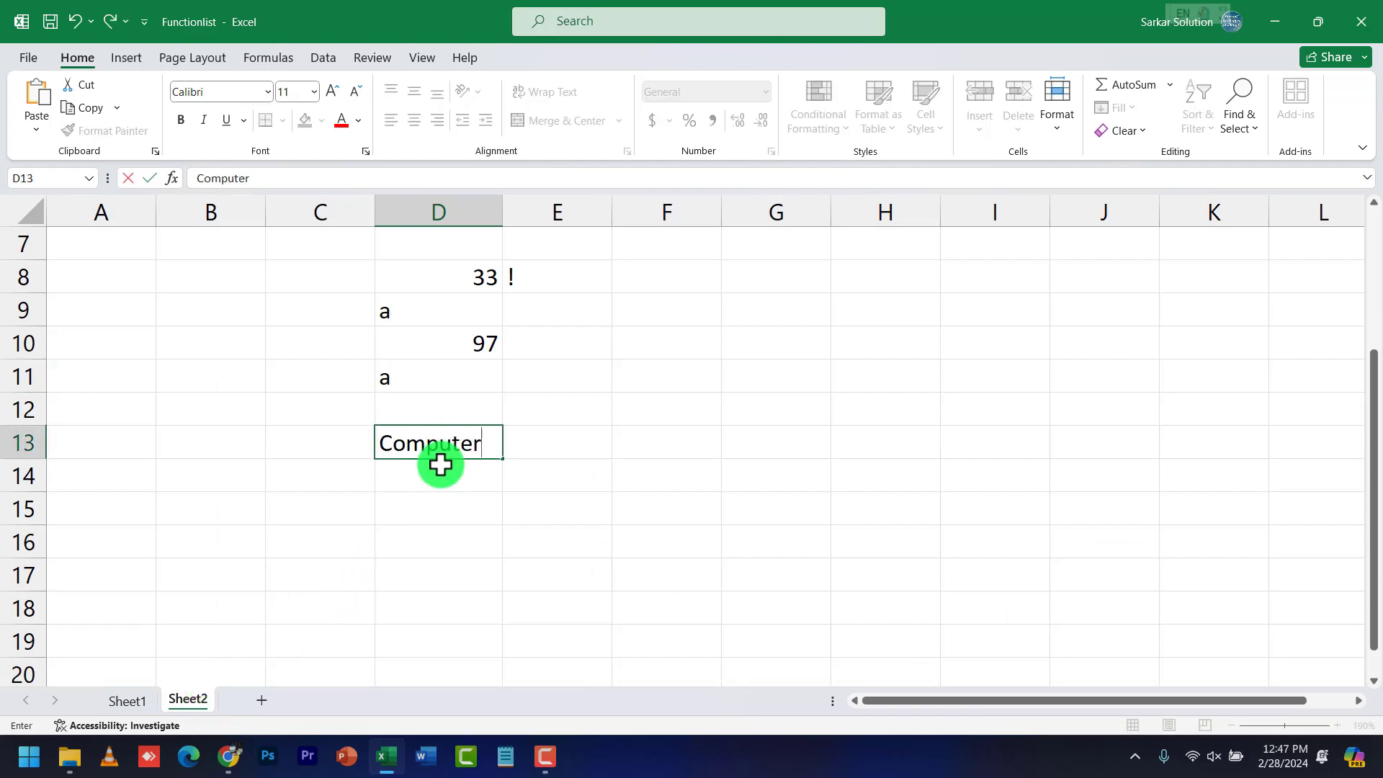
pyautogui.press('Return')
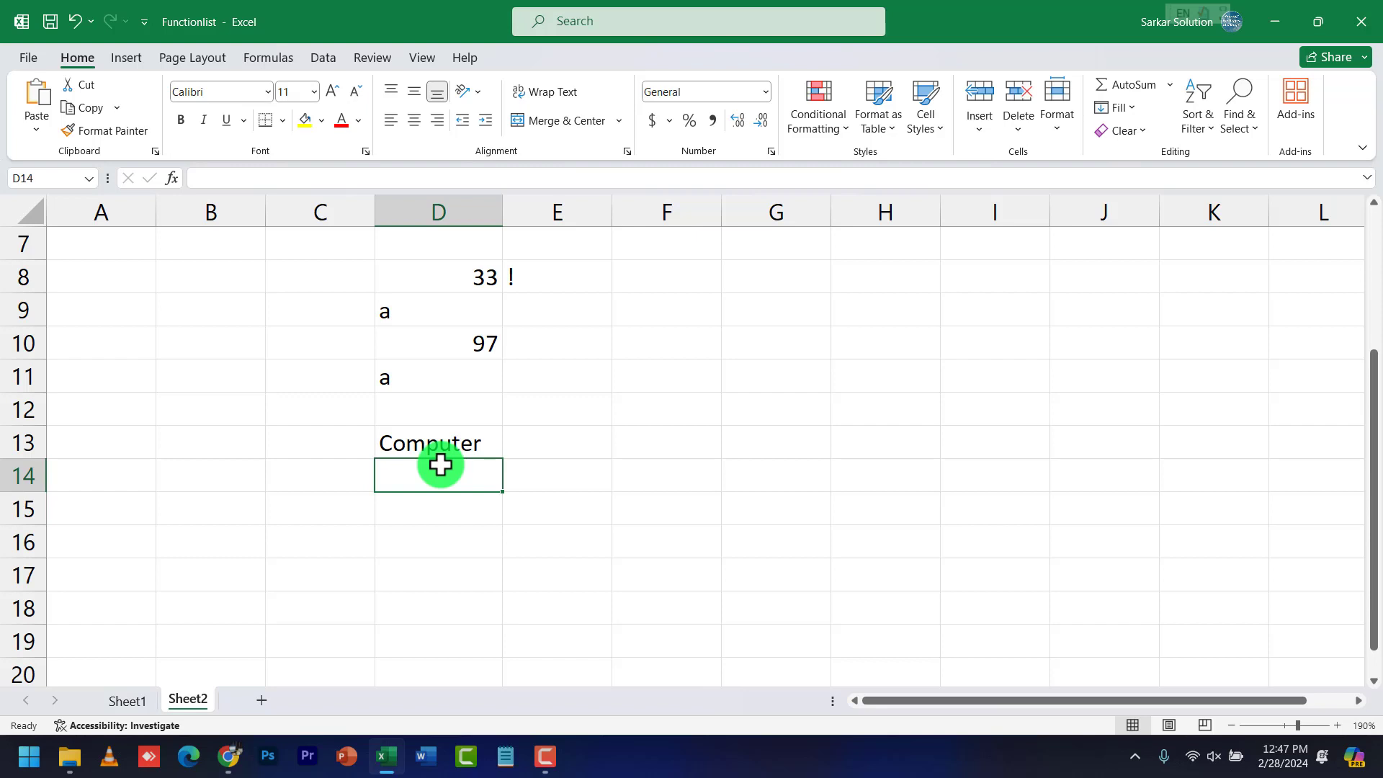
# Enter =LEN(D13) in D14 and change D13 to Computers, giving 9
pyautogui.write('=')
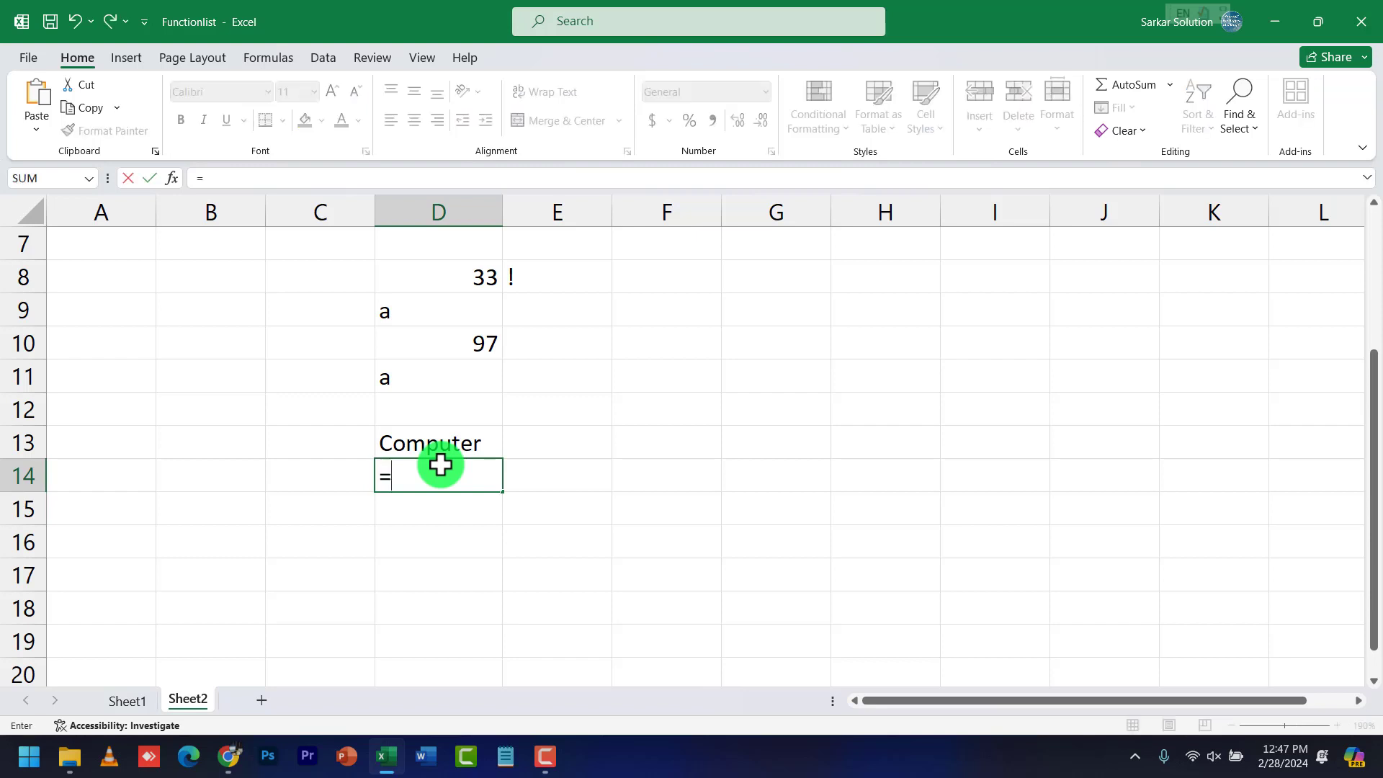
pyautogui.write('len(')
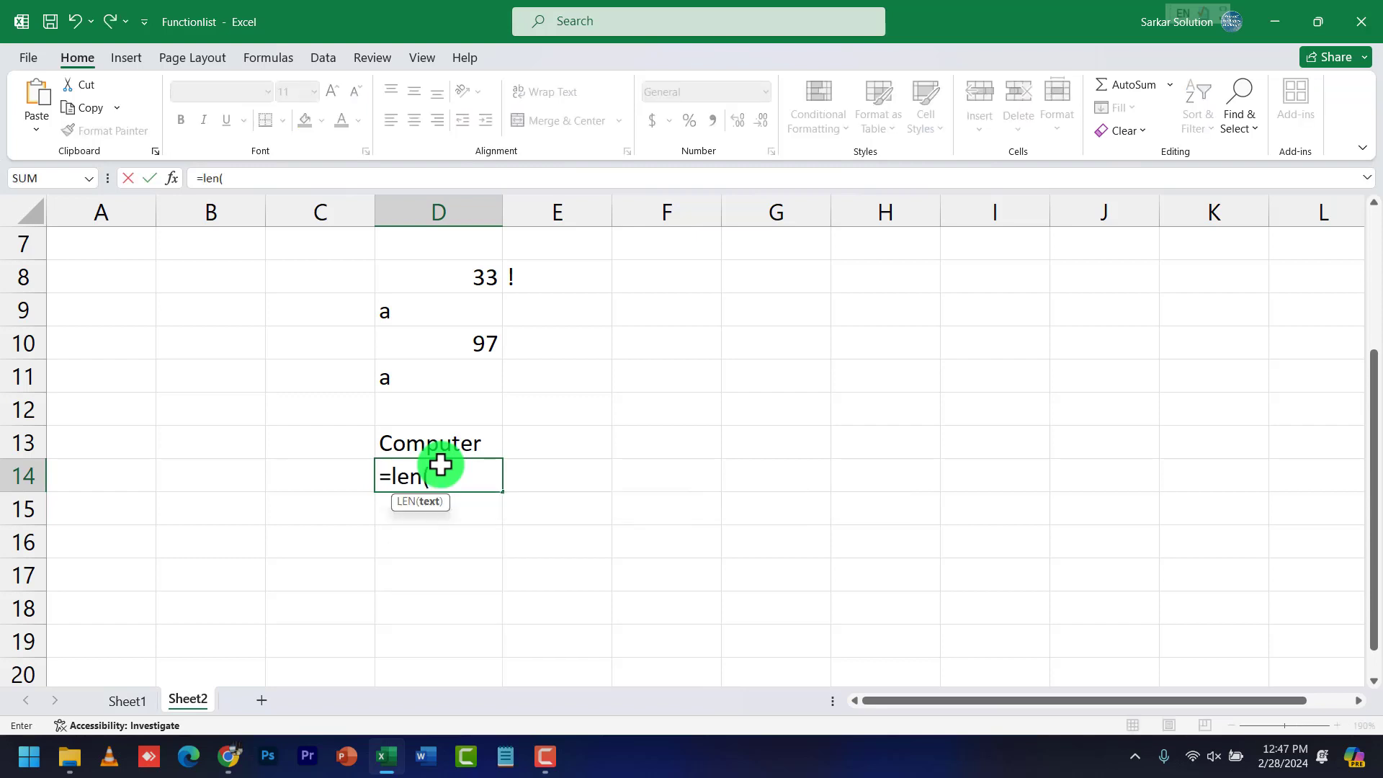
pyautogui.write('d')
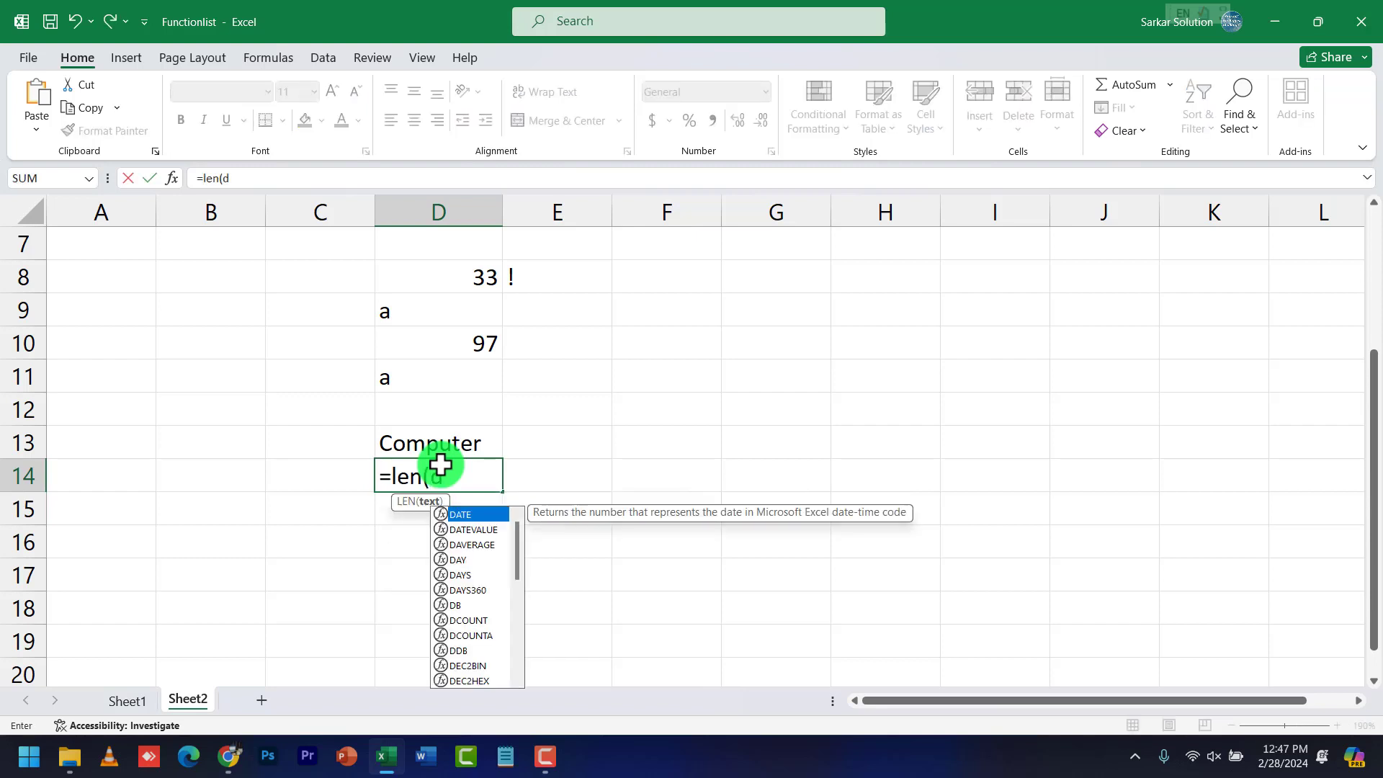
pyautogui.write('13)')
pyautogui.press('Return')
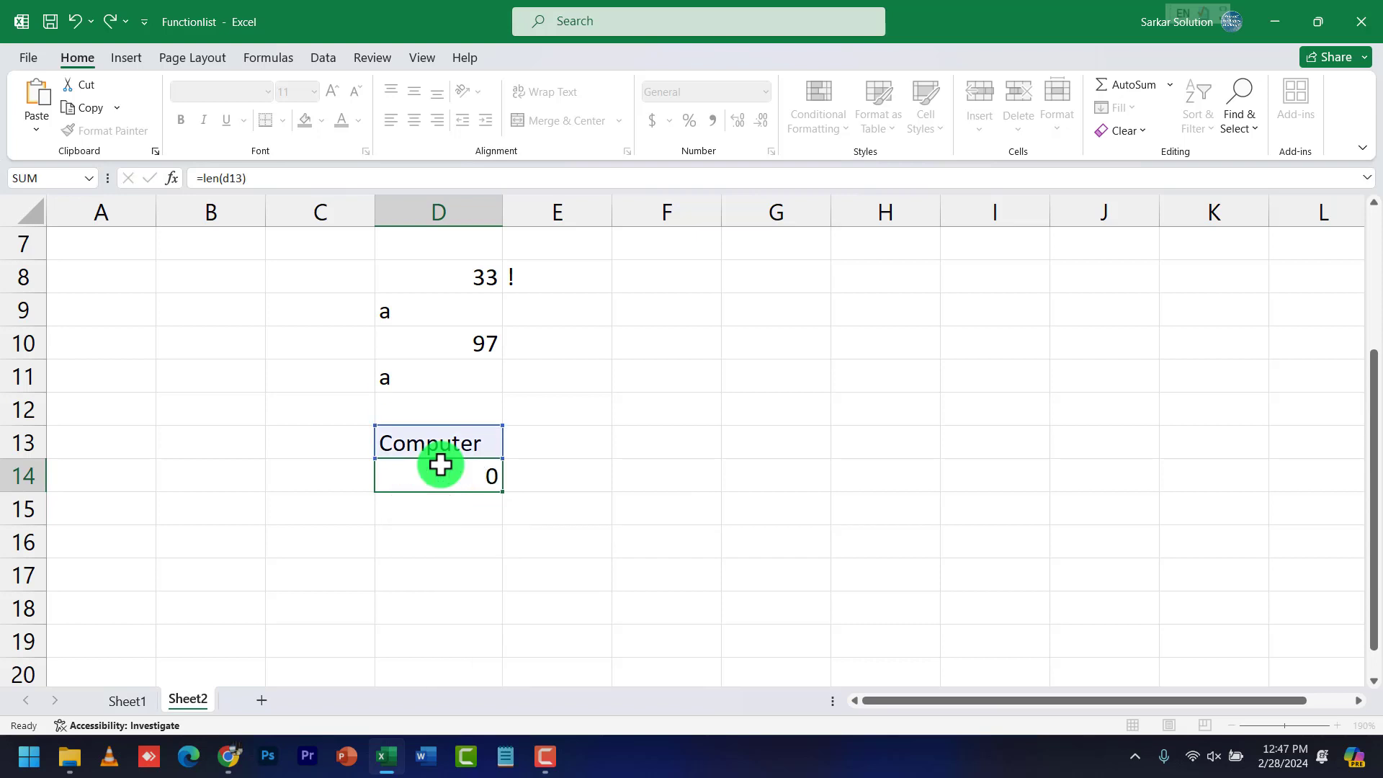
pyautogui.doubleClick(494, 443)
pyautogui.write('s')
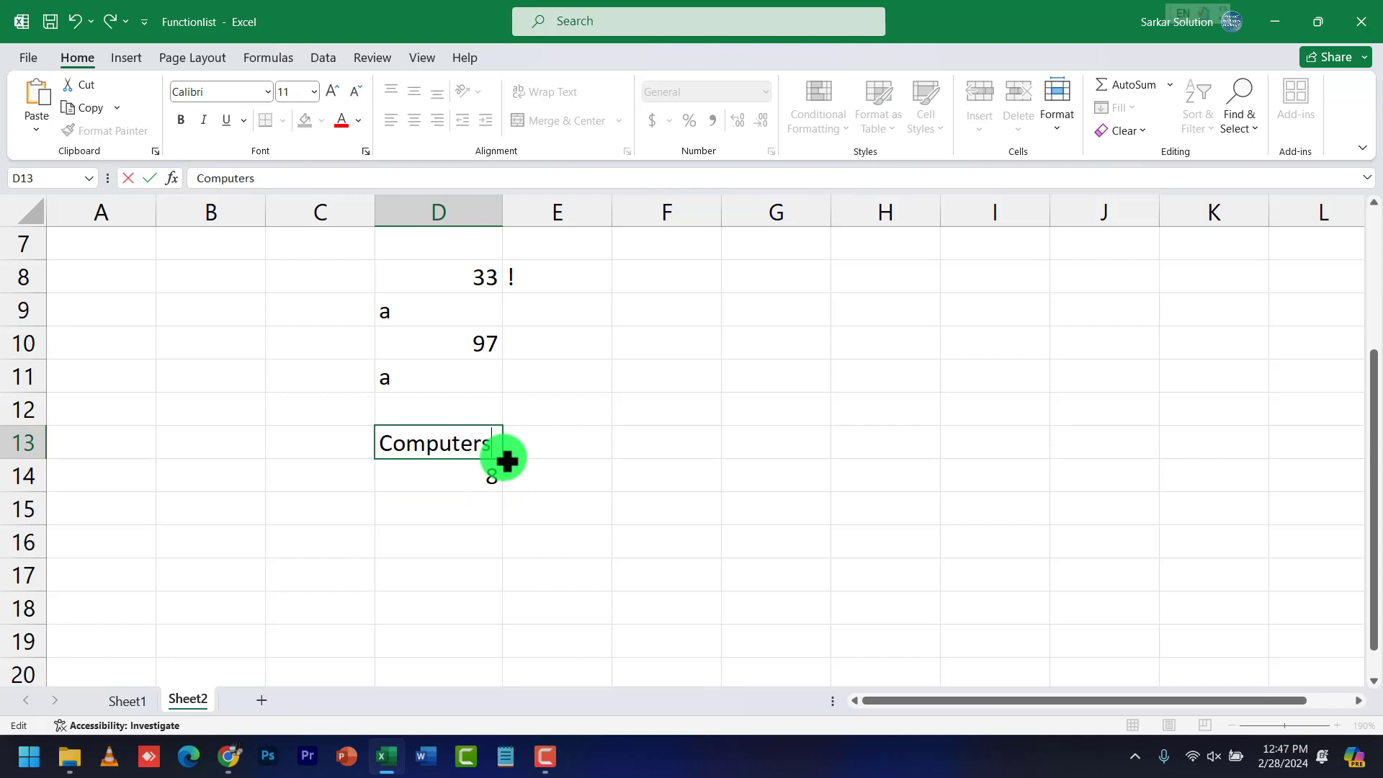
pyautogui.press('Return')
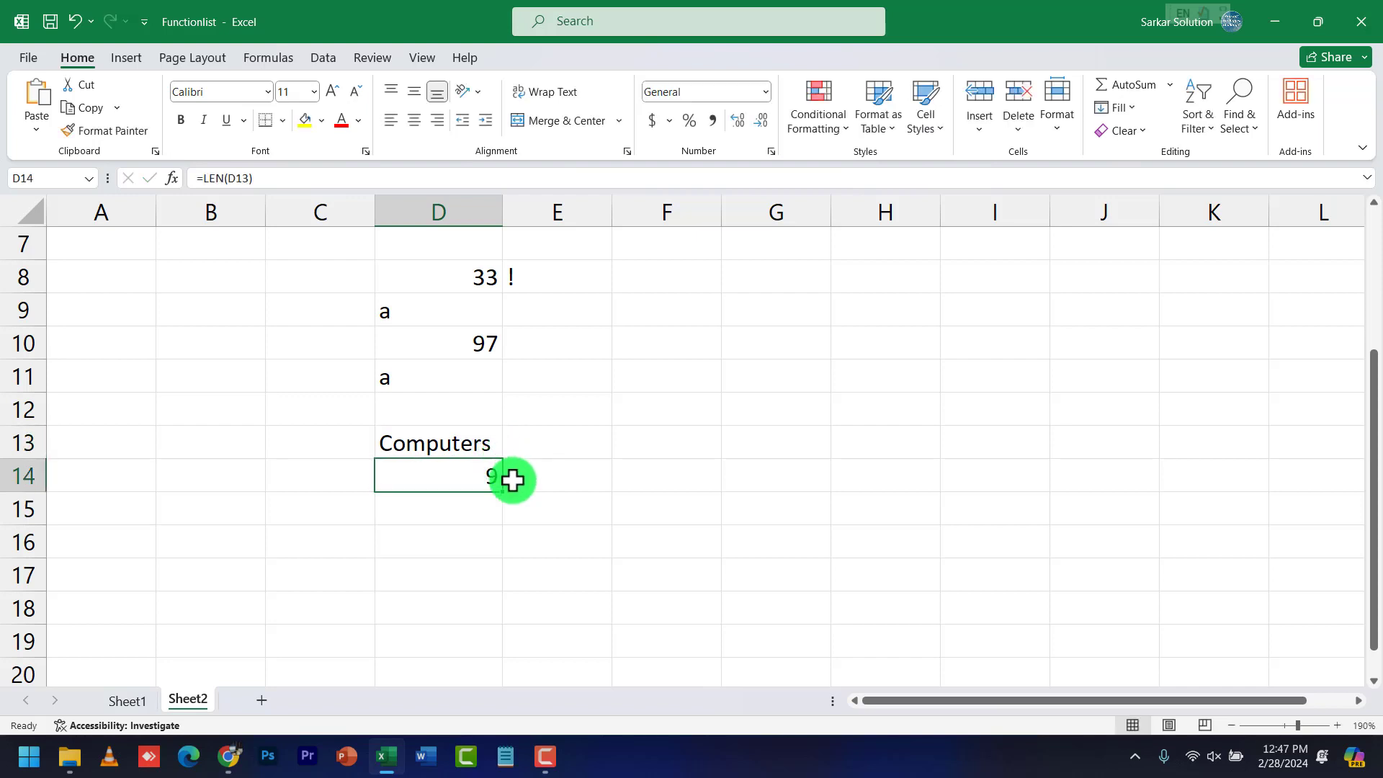
pyautogui.click(425, 439)
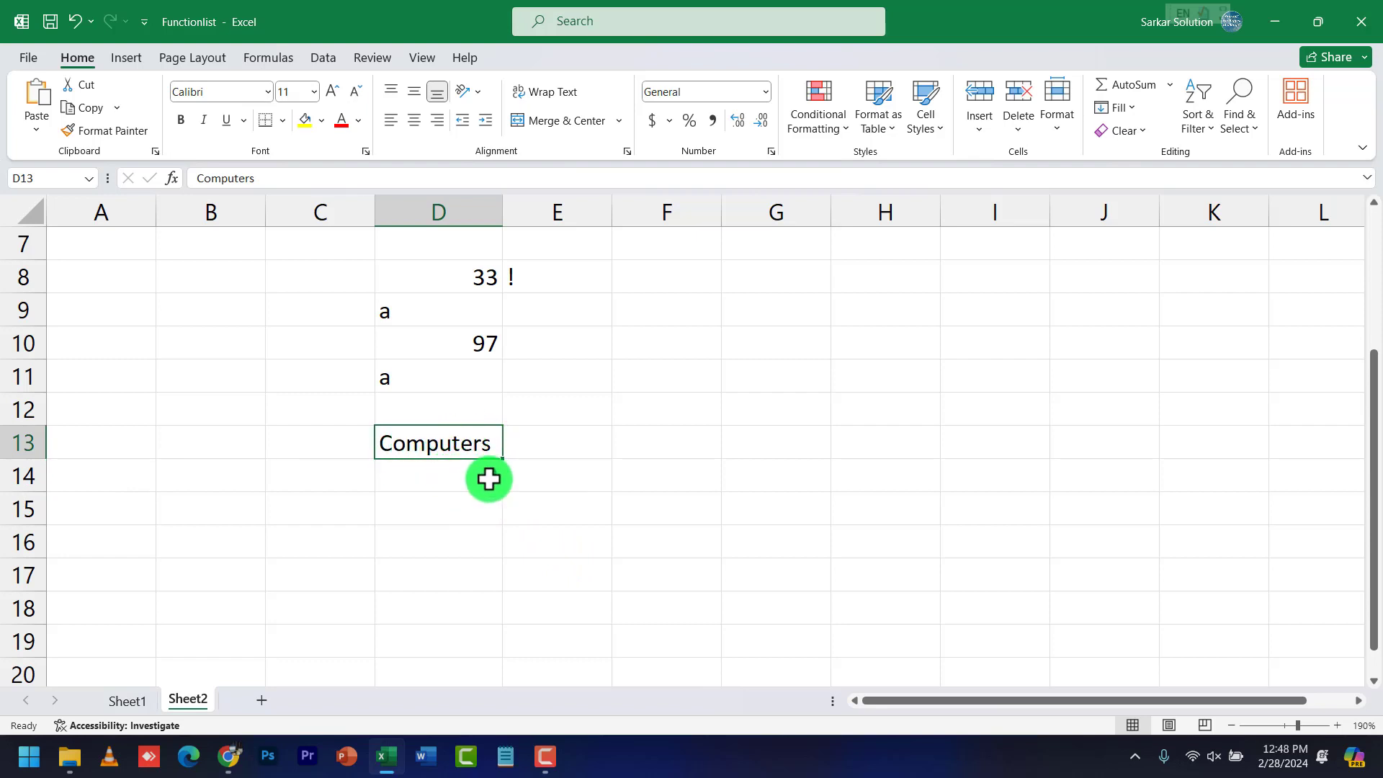
pyautogui.click(479, 504)
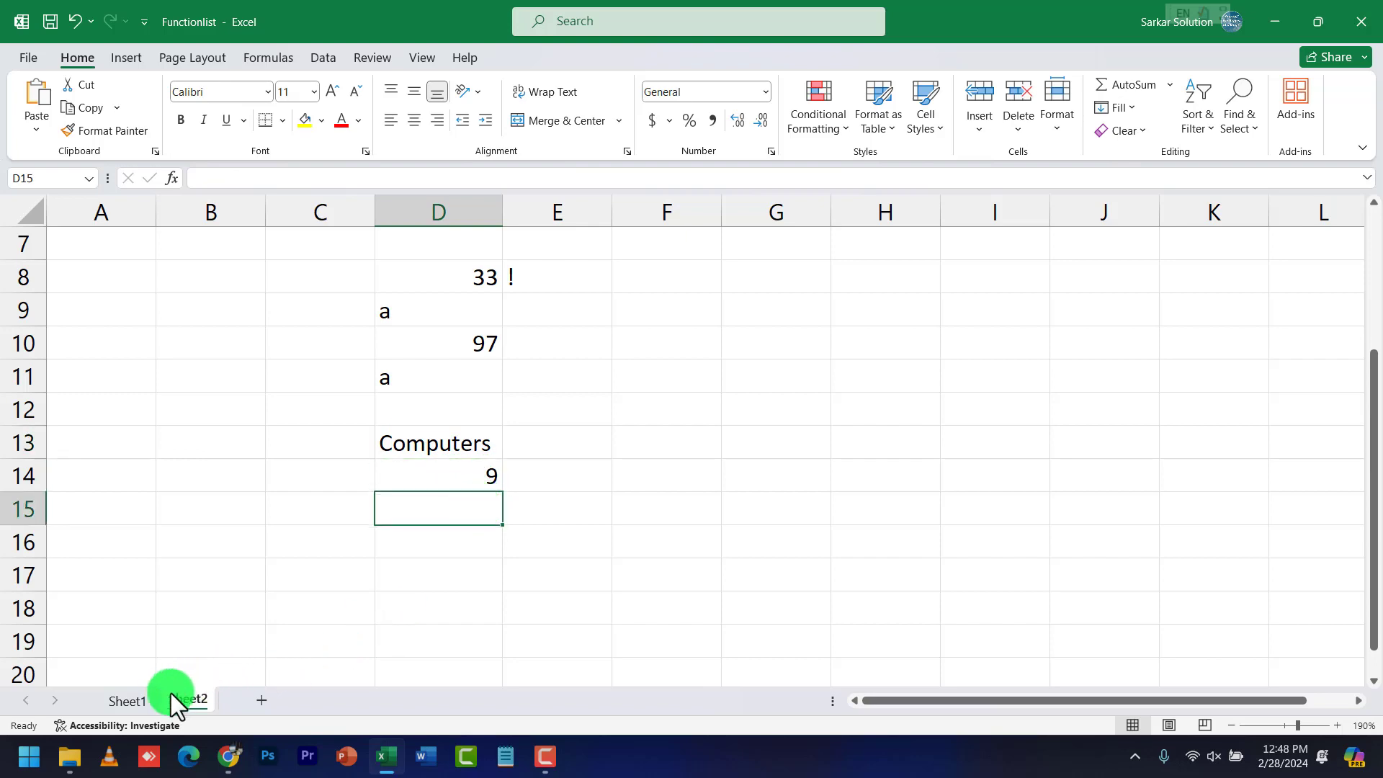
# Look up Lower and Upper on Sheet1 and check the words in D17 and E17
pyautogui.click(149, 700)
pyautogui.click(327, 529)
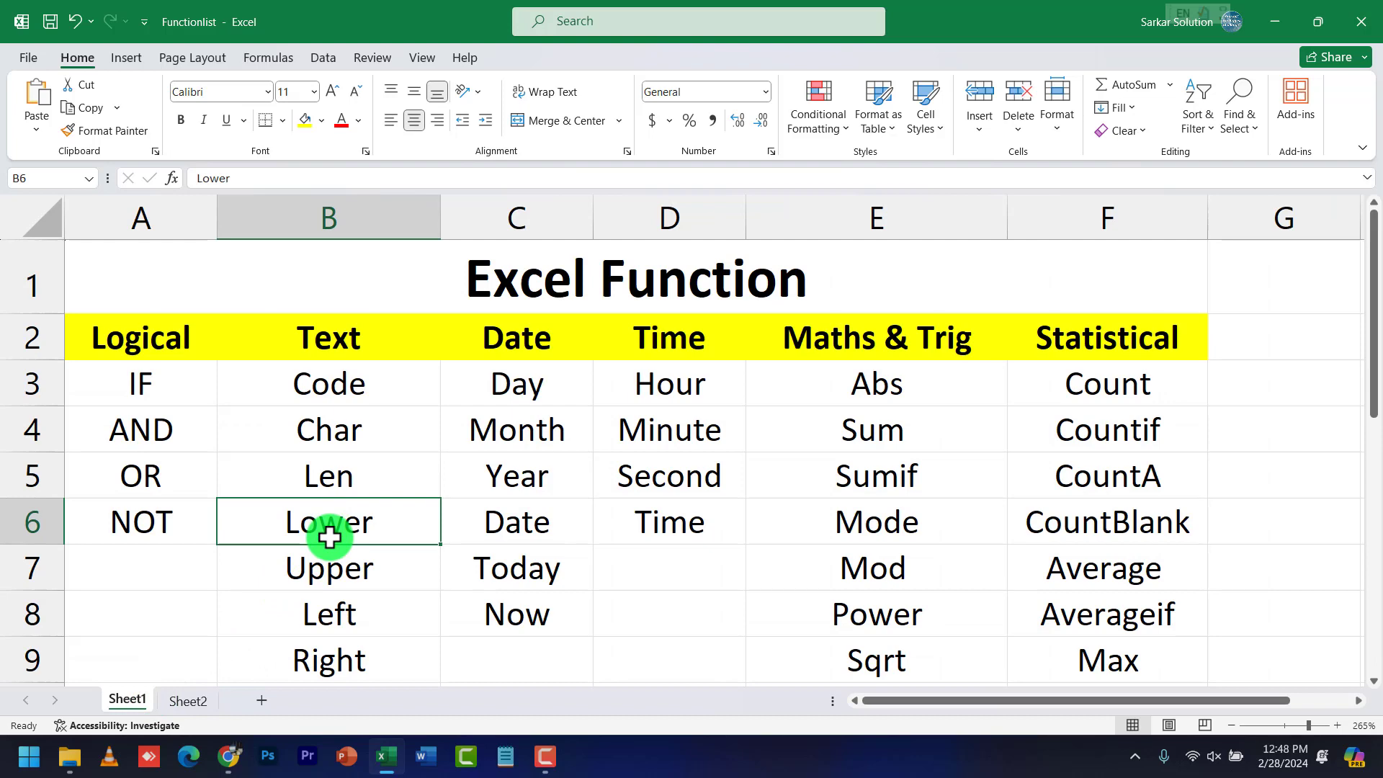
pyautogui.click(333, 569)
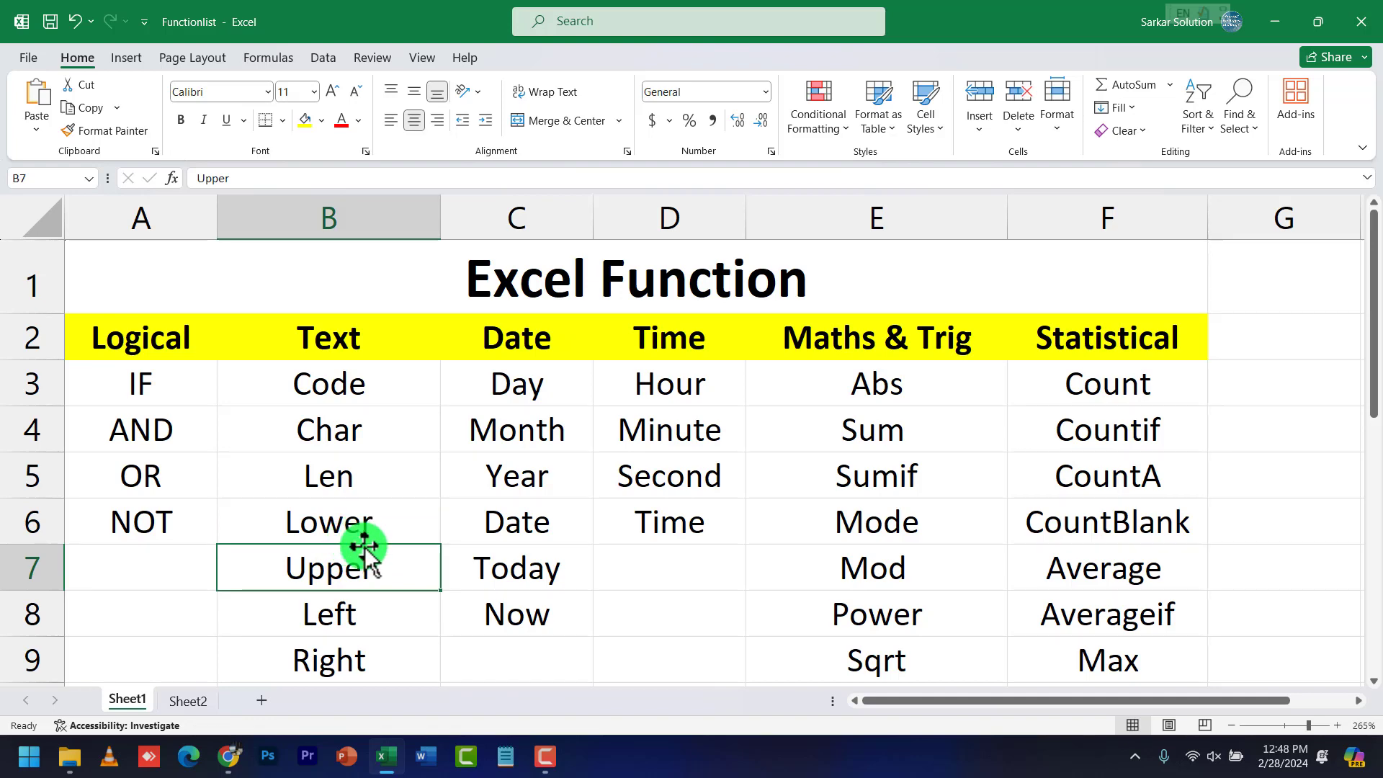
pyautogui.click(365, 557)
pyautogui.click(360, 518)
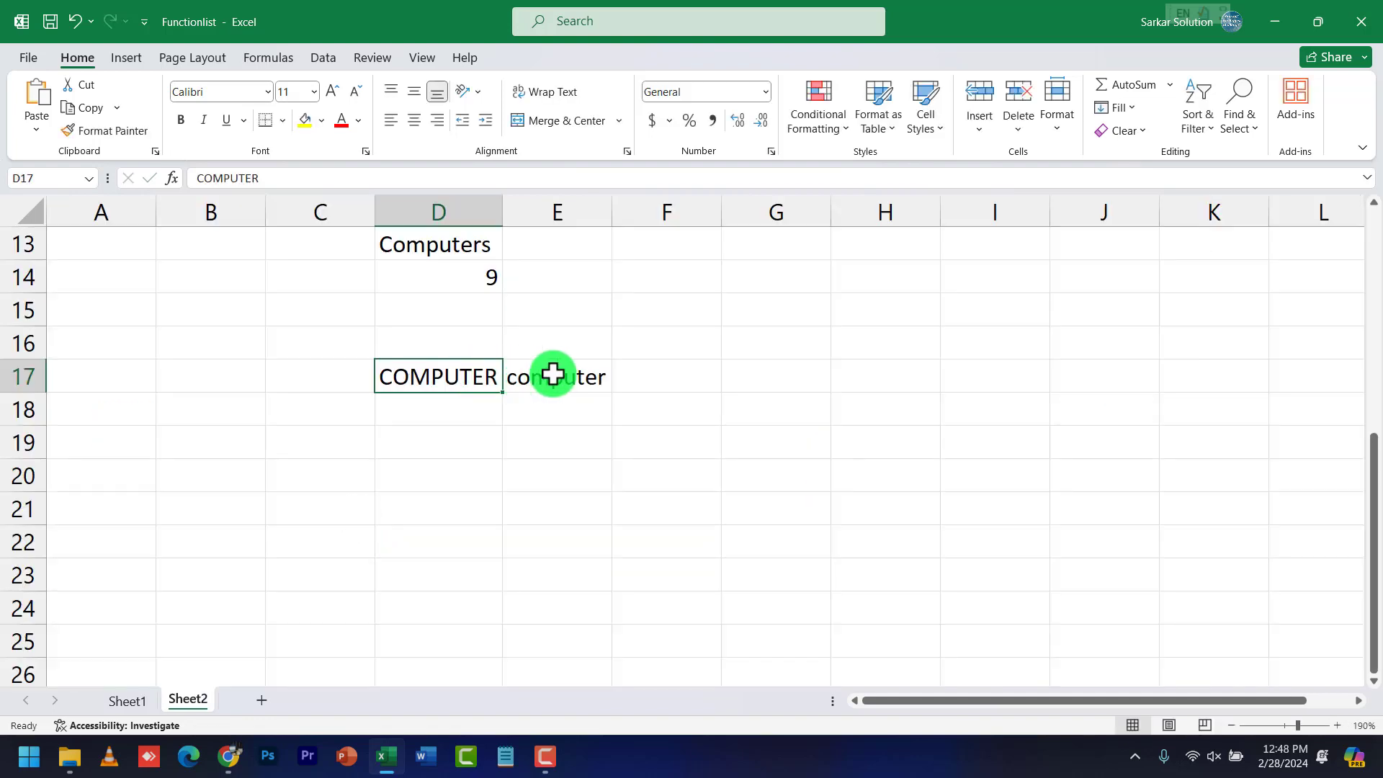
pyautogui.click(549, 374)
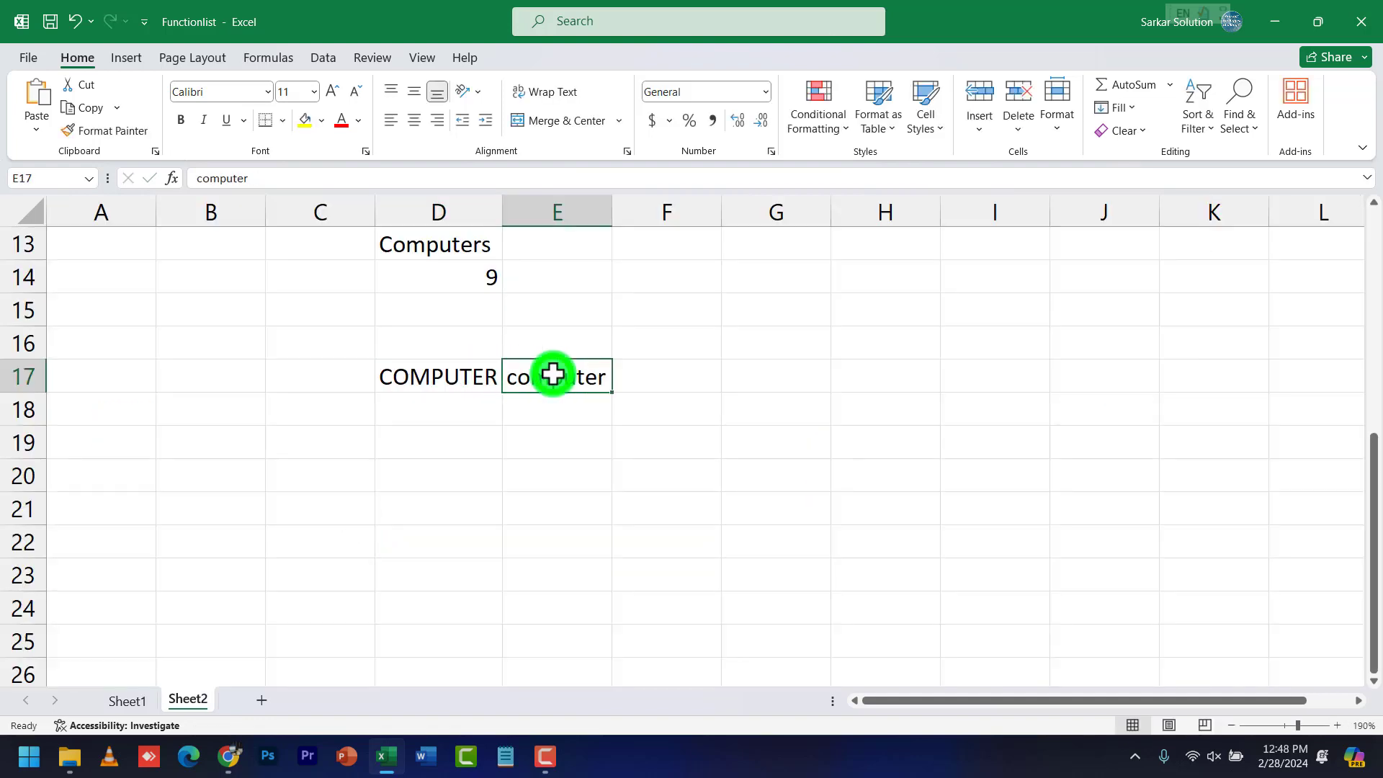
pyautogui.click(454, 377)
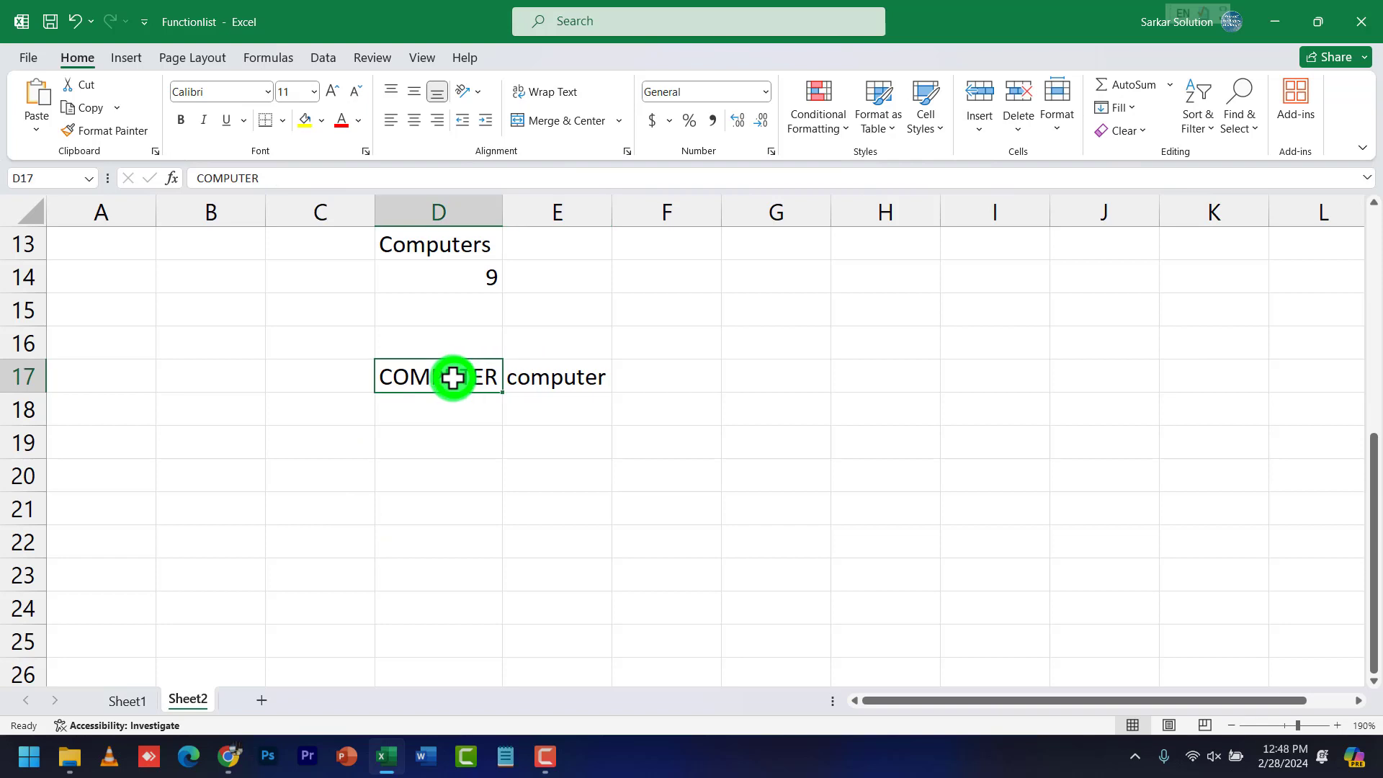
# Enter =LOWER(D17) in D18 and =UPPER(E17) in E18
pyautogui.click(455, 414)
pyautogui.write('=')
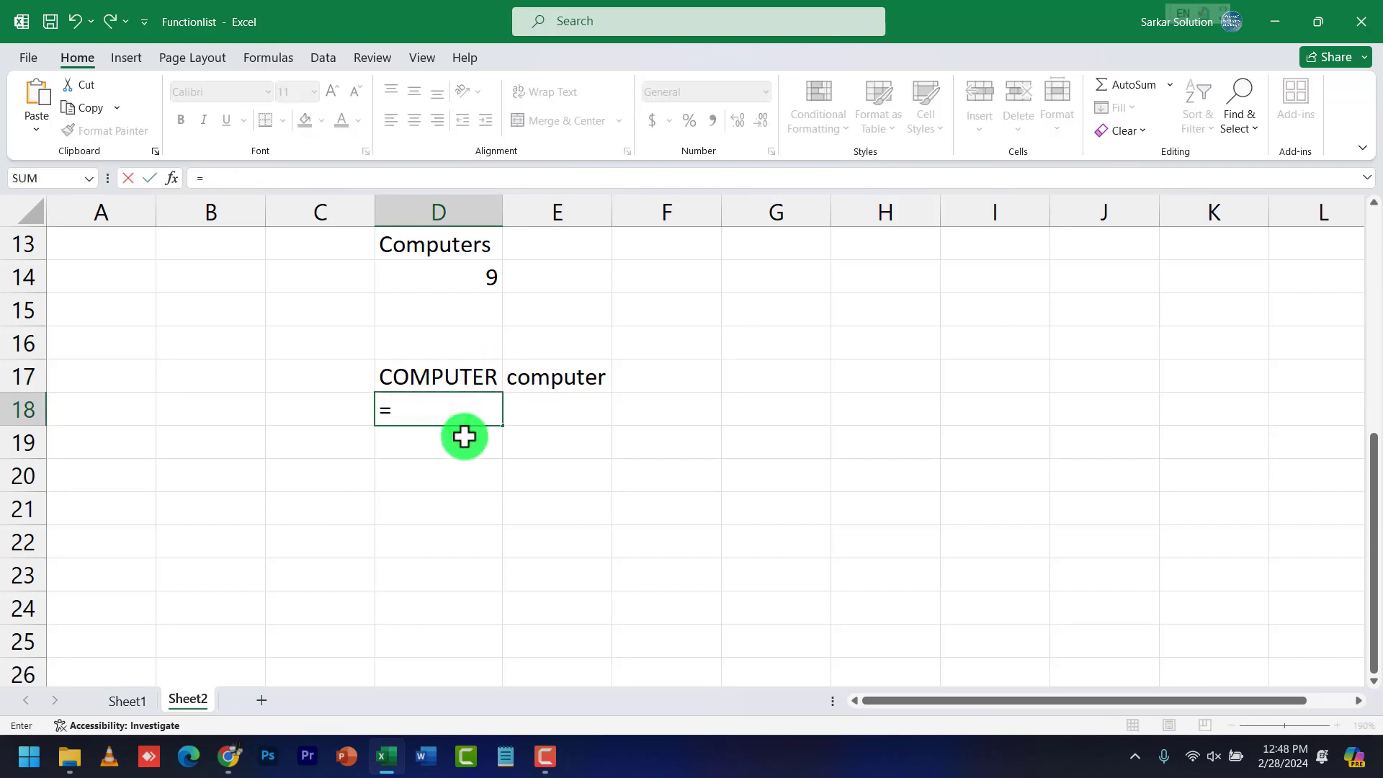
pyautogui.write('lower(')
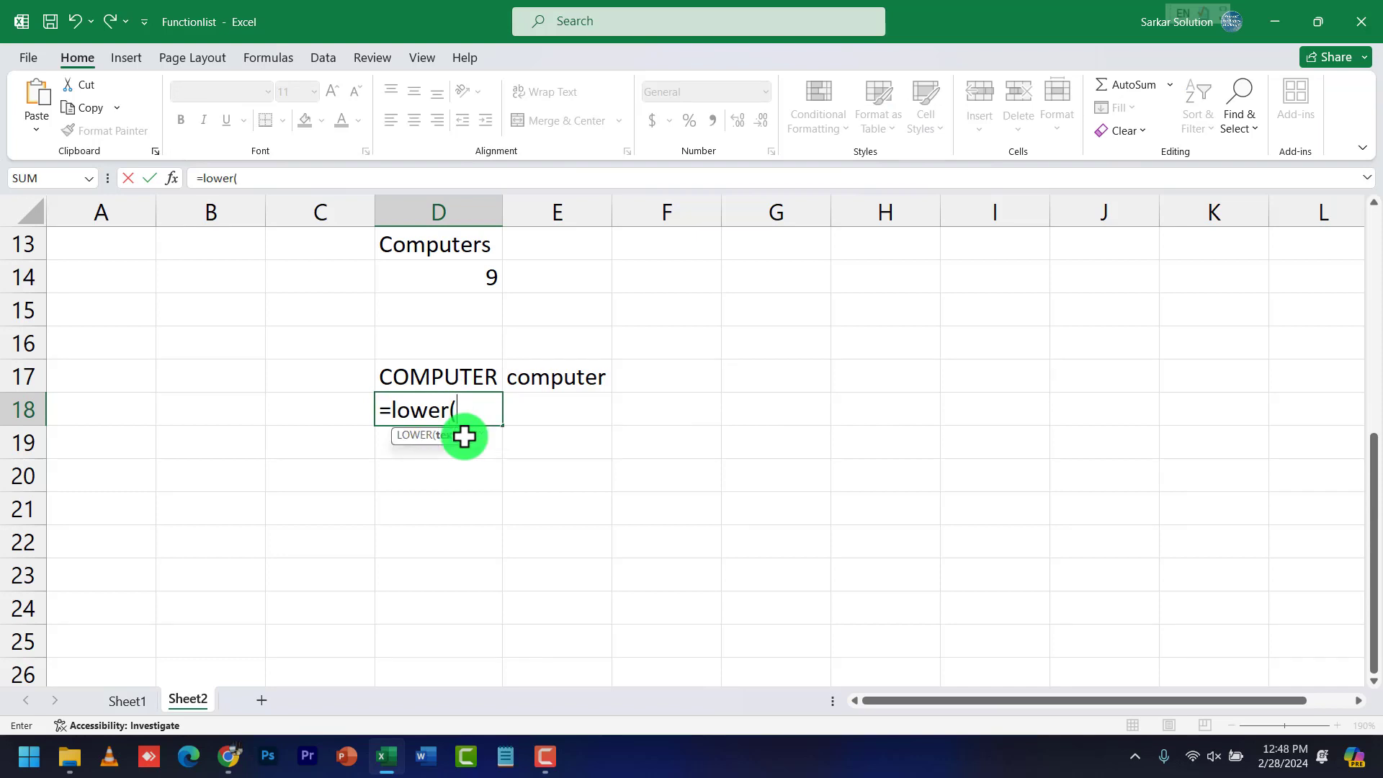
pyautogui.write('d17)')
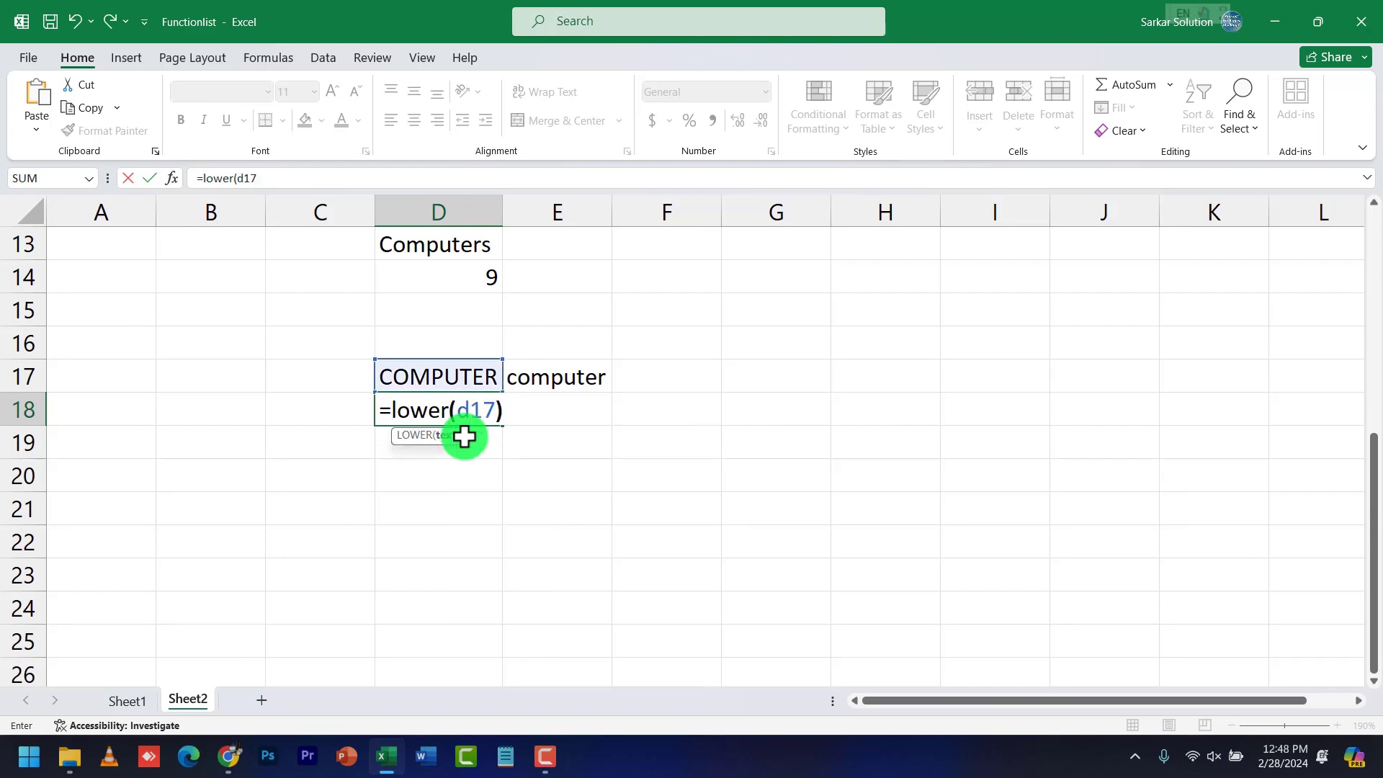
pyautogui.press('Return')
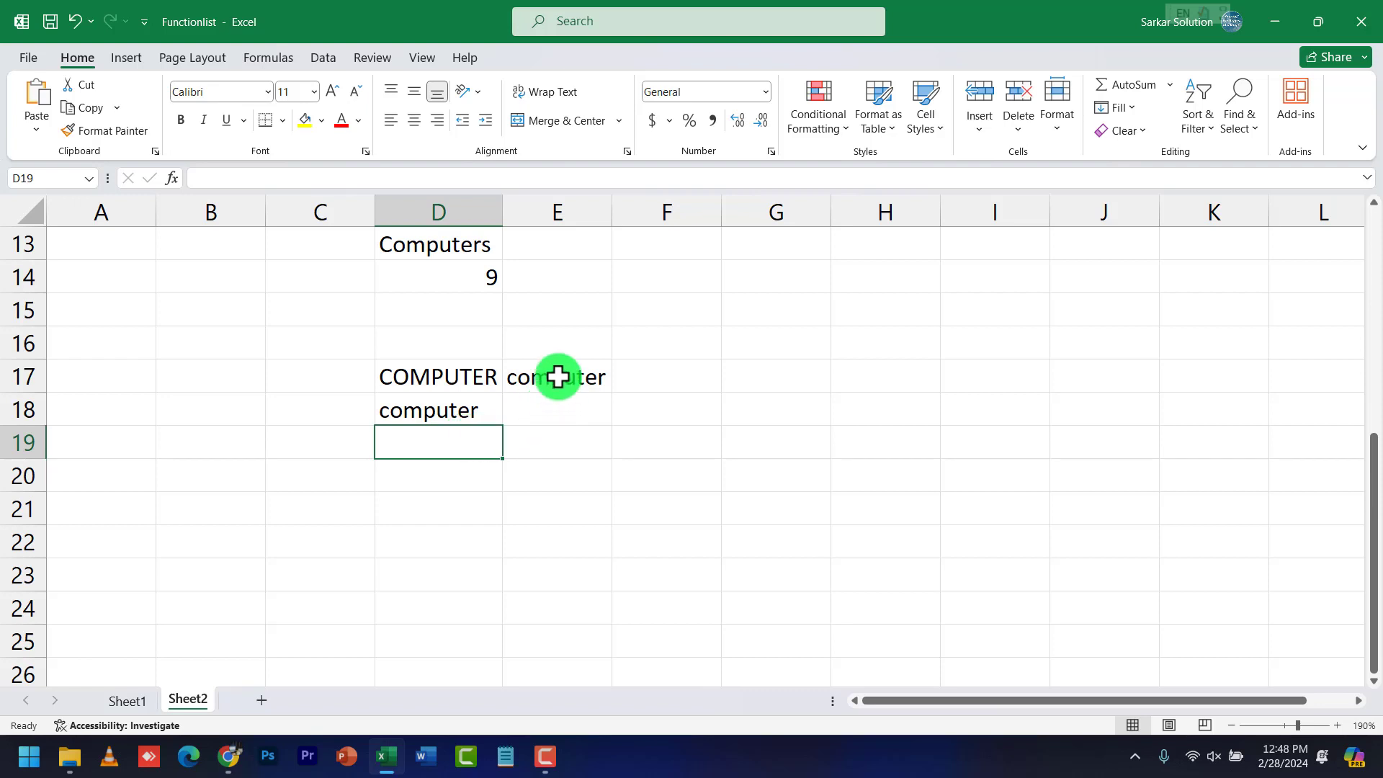
pyautogui.click(555, 376)
pyautogui.click(547, 415)
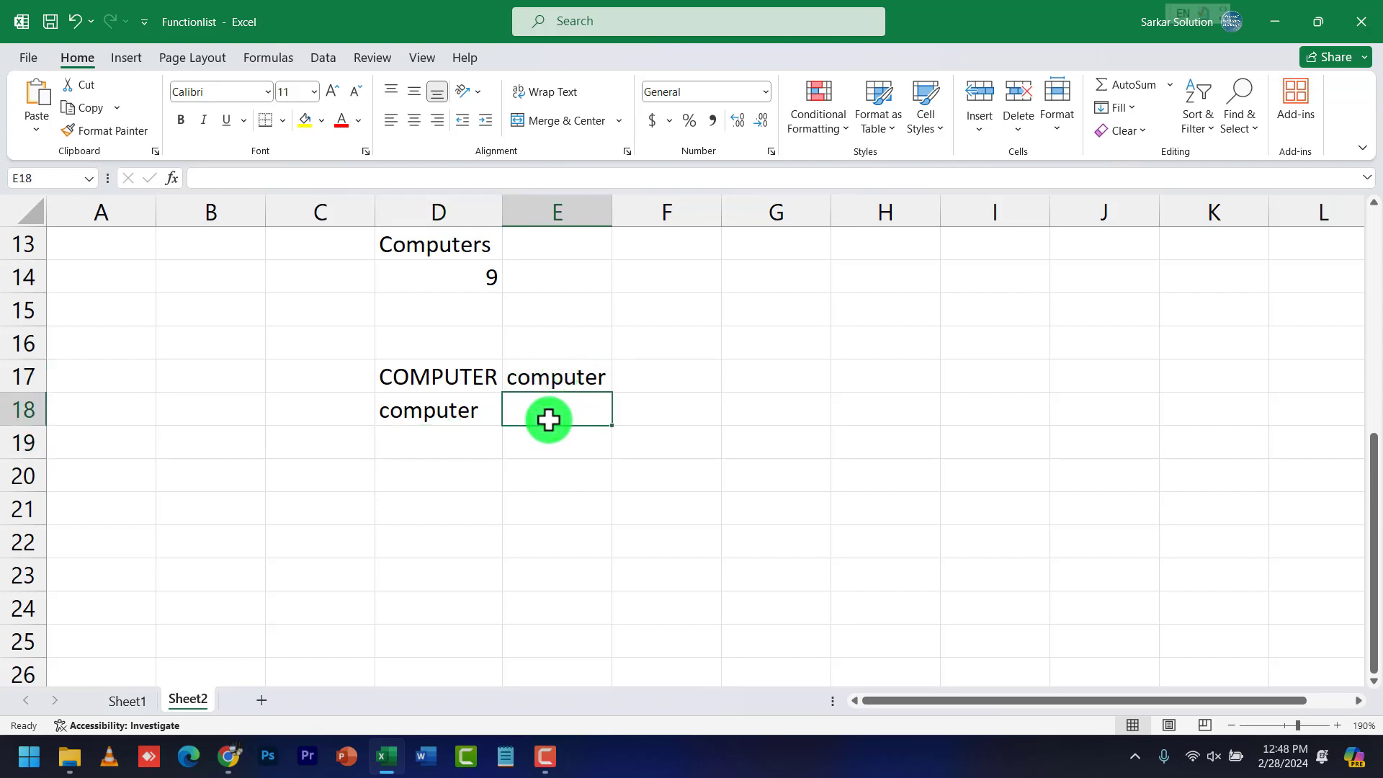
pyautogui.write('=upper')
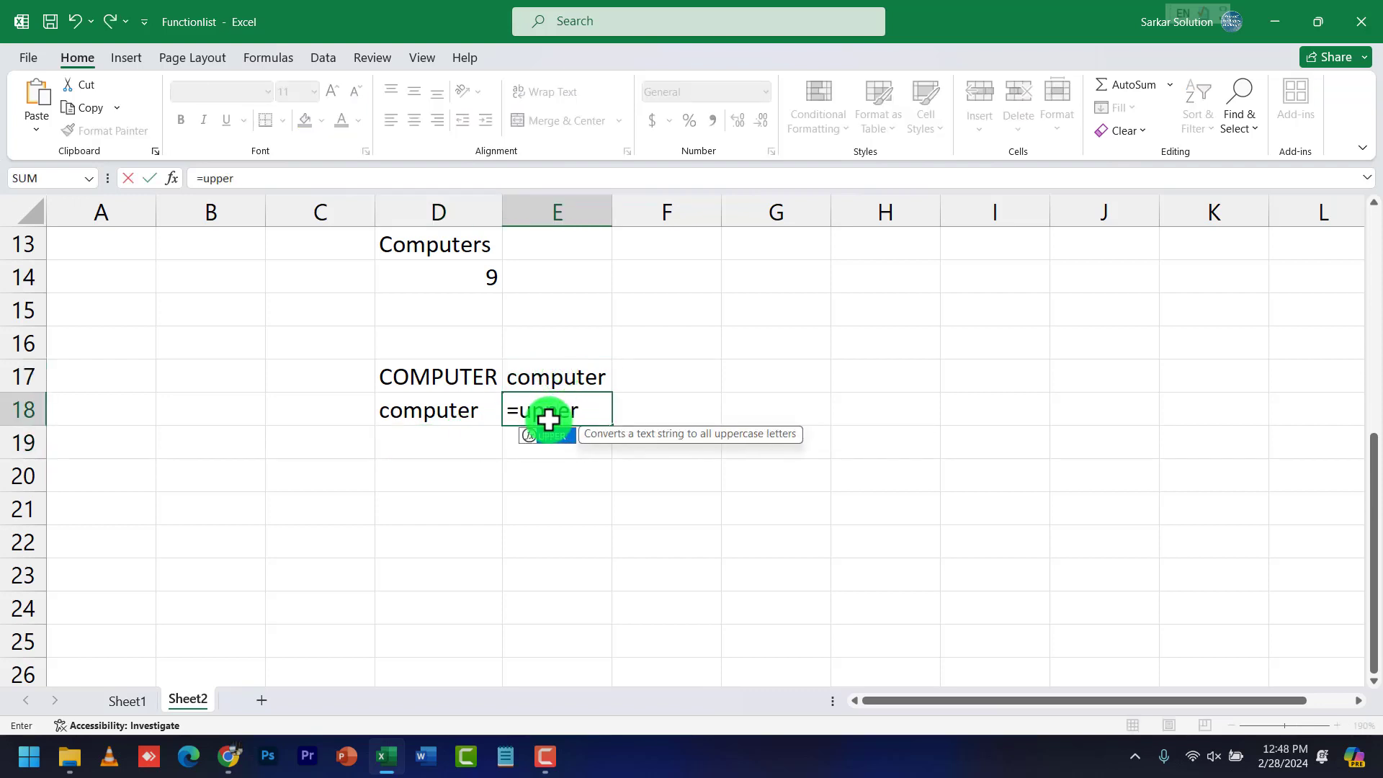
pyautogui.write('(e17)')
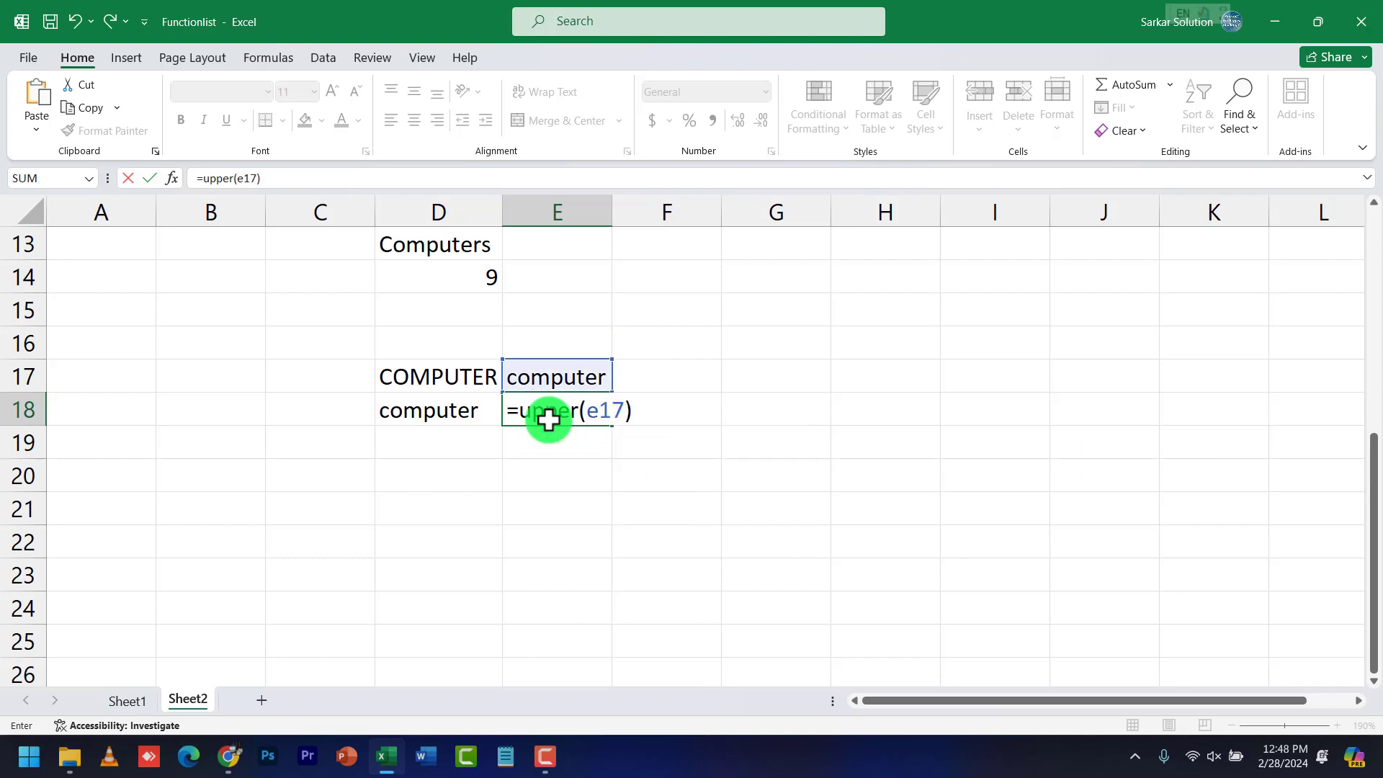
pyautogui.press('Return')
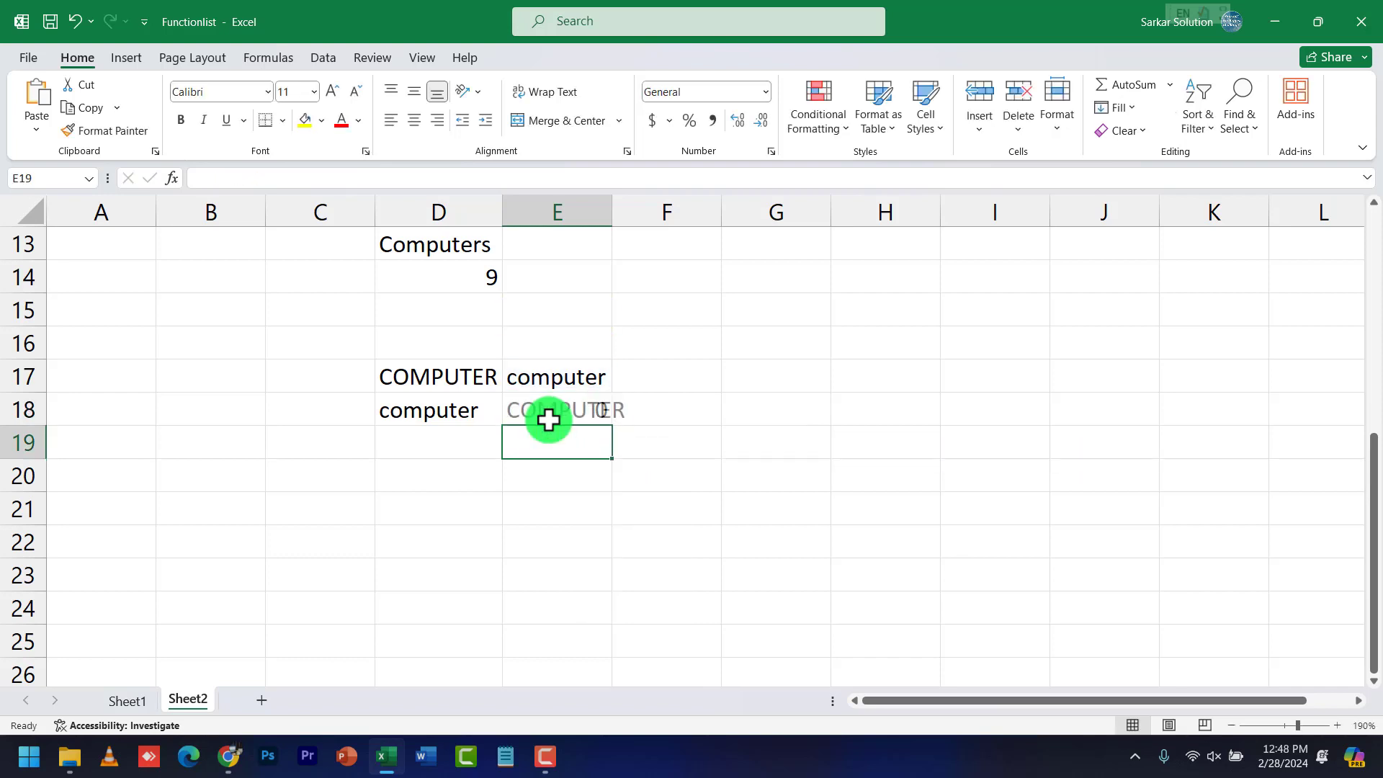
# Compare the D18 and E18 results against the source words COMPUTER and computer
pyautogui.click(548, 420)
pyautogui.click(547, 377)
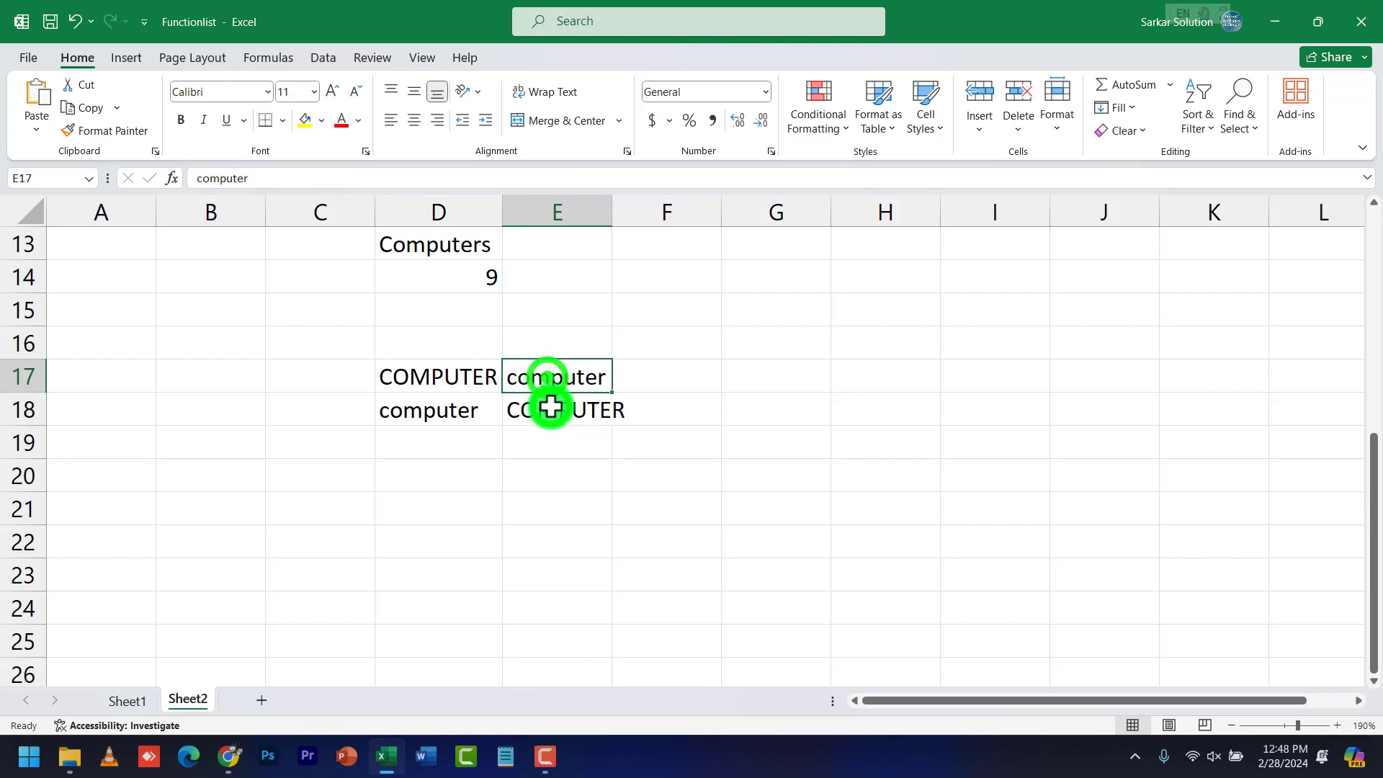
pyautogui.click(549, 406)
pyautogui.click(453, 383)
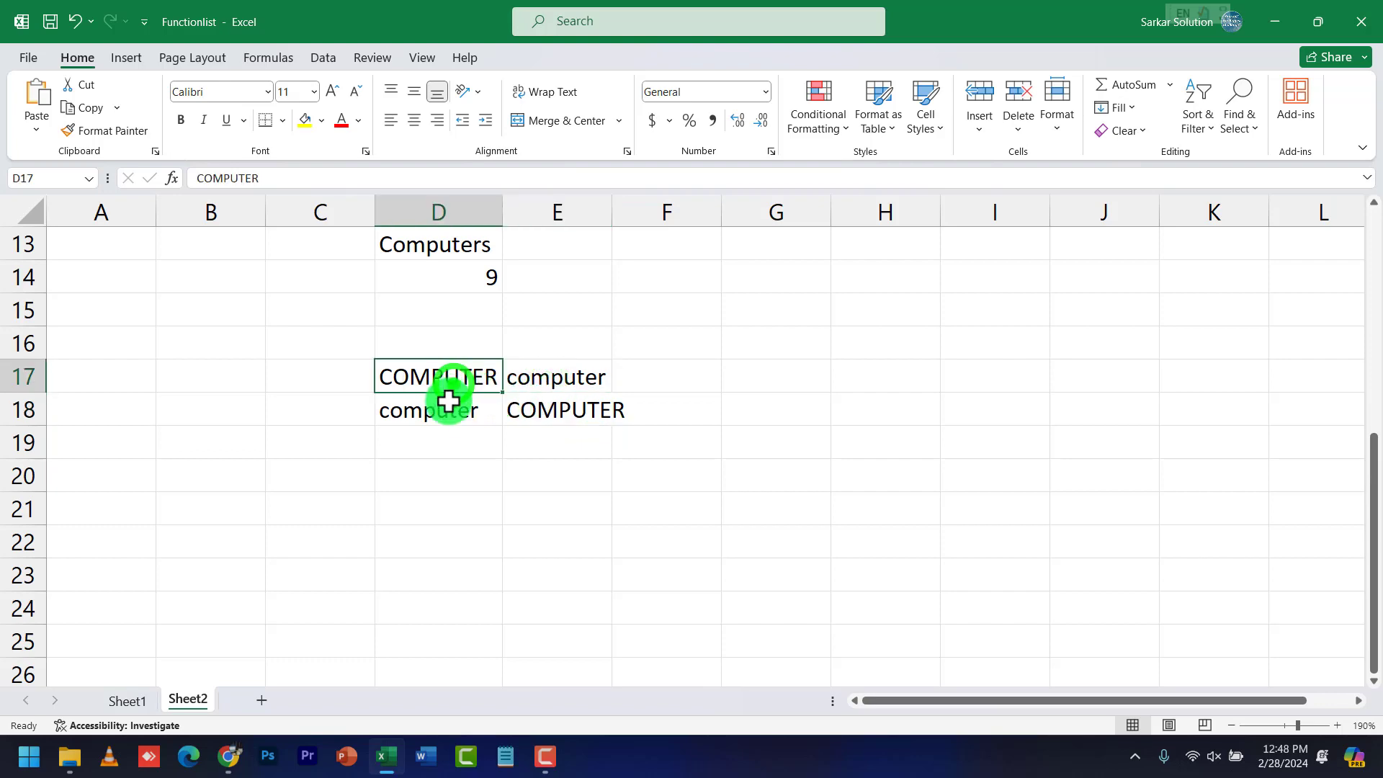
pyautogui.click(448, 408)
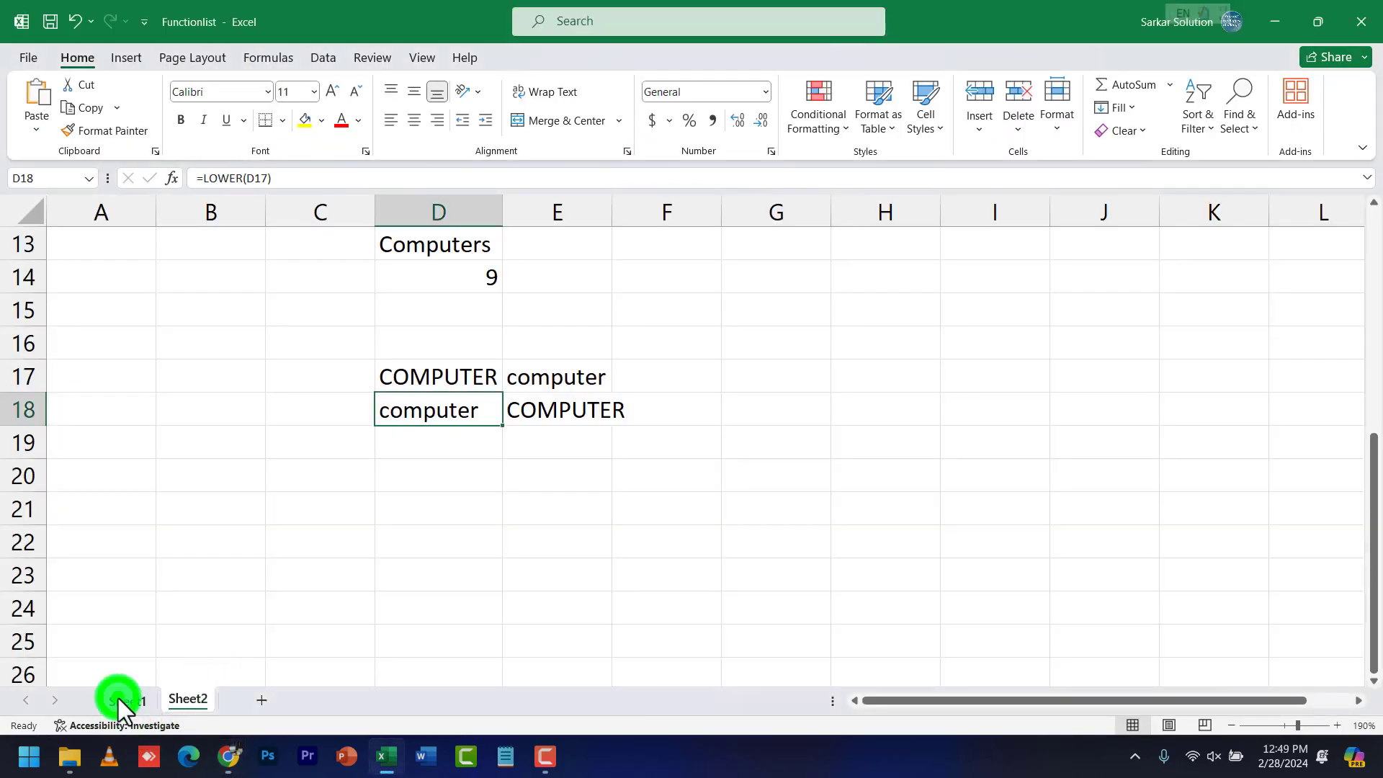
pyautogui.click(118, 700)
pyautogui.scroll(-1, 321, 565)
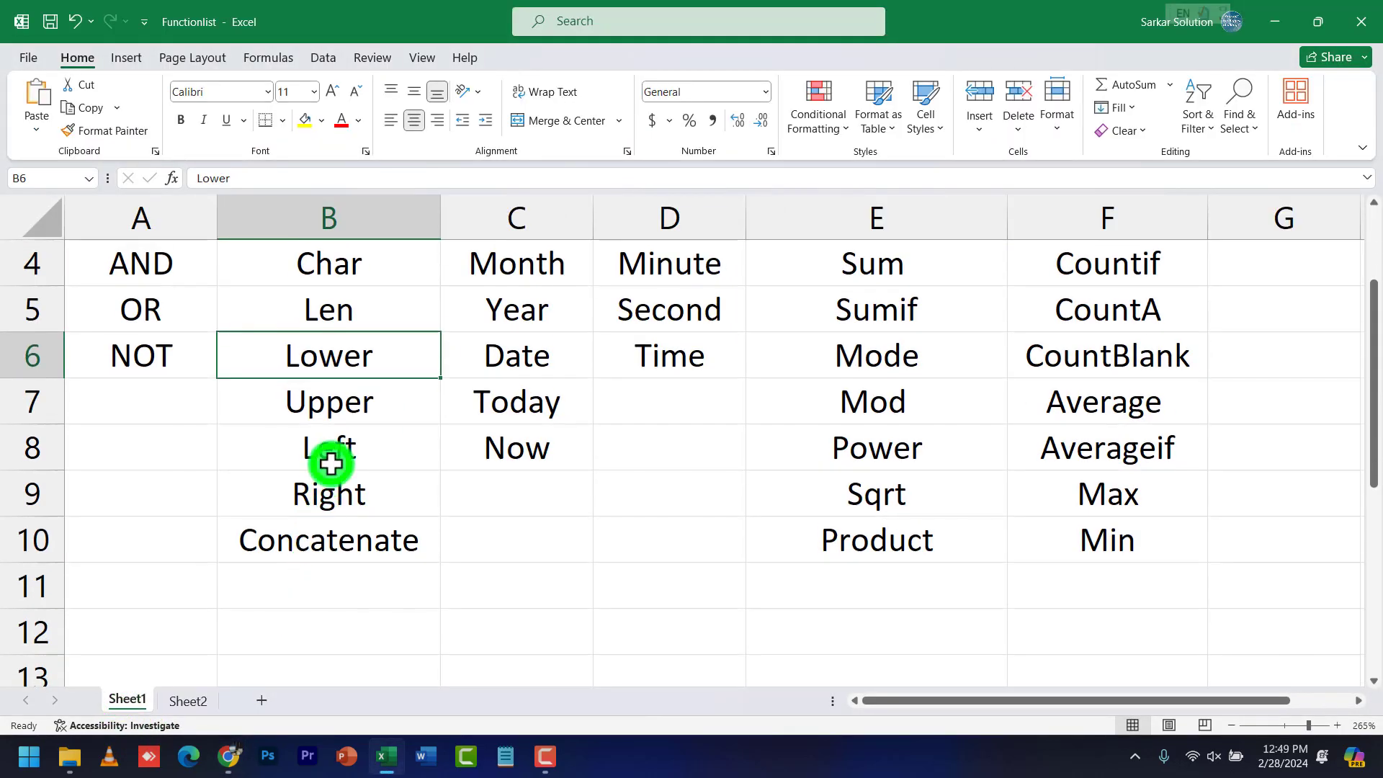
# Review the Left and Right functions in Sheet1's list, then return to Sheet2
pyautogui.click(330, 455)
pyautogui.click(343, 486)
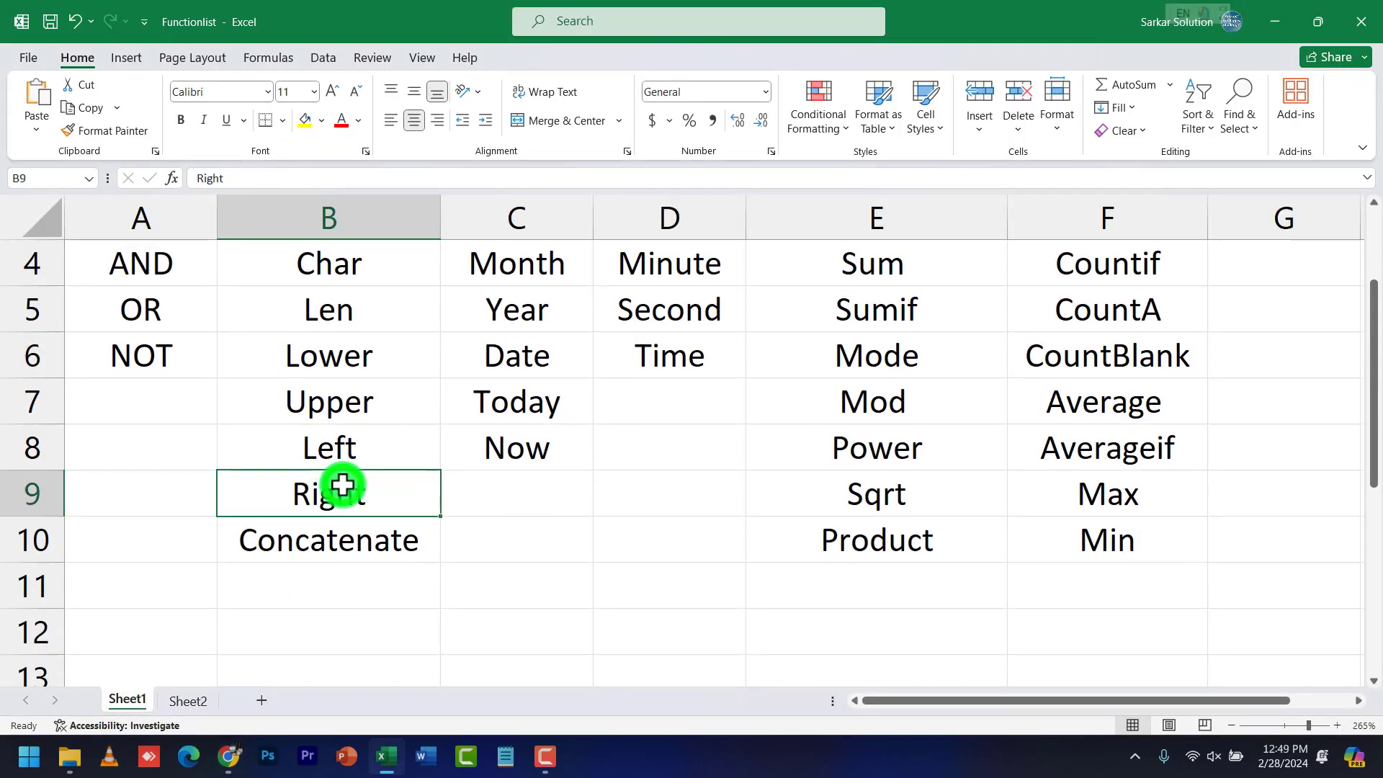
pyautogui.hotkey('alt', 'Tab')
pyautogui.hotkey('alt', 'Tab')
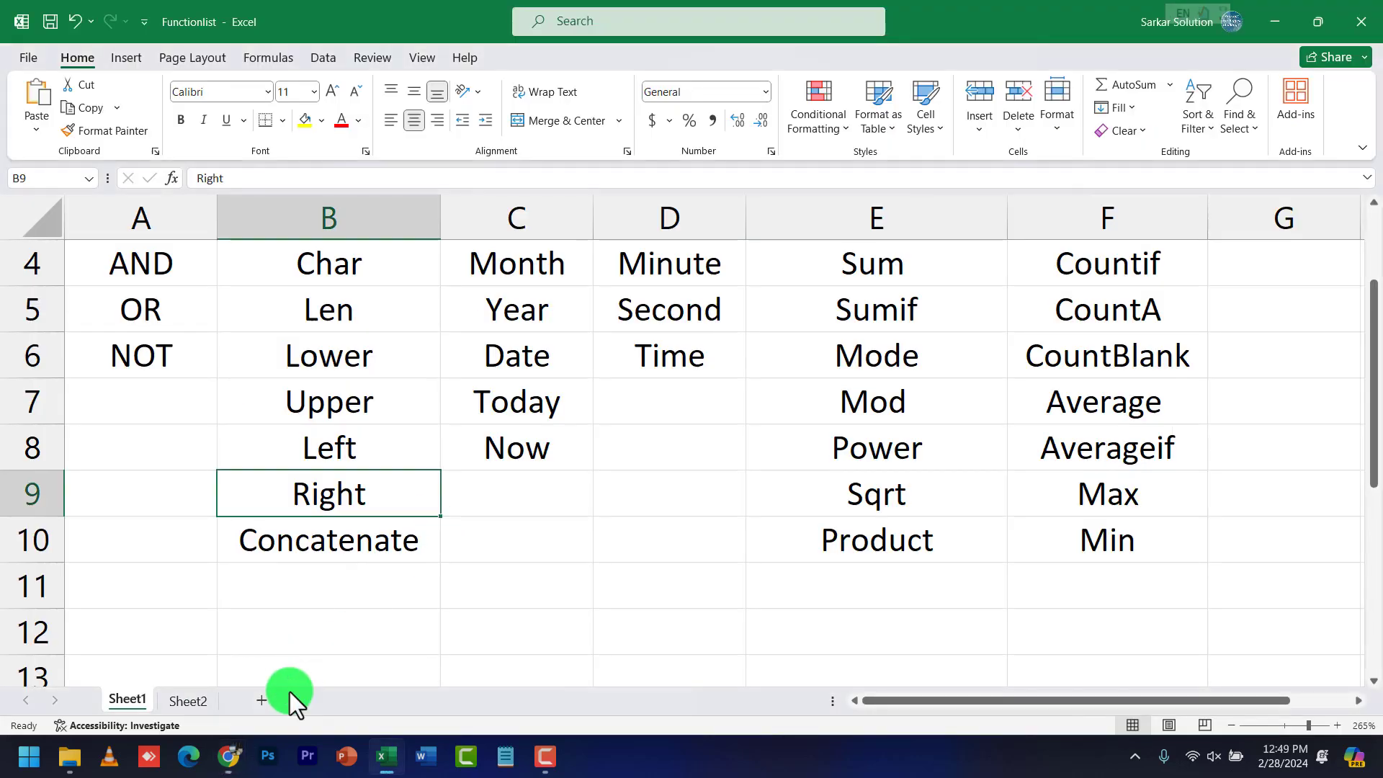
pyautogui.click(214, 696)
# Type computer in D20 and enter =LEFT(D20, 3) in D21 to get com
pyautogui.click(447, 503)
pyautogui.click(435, 478)
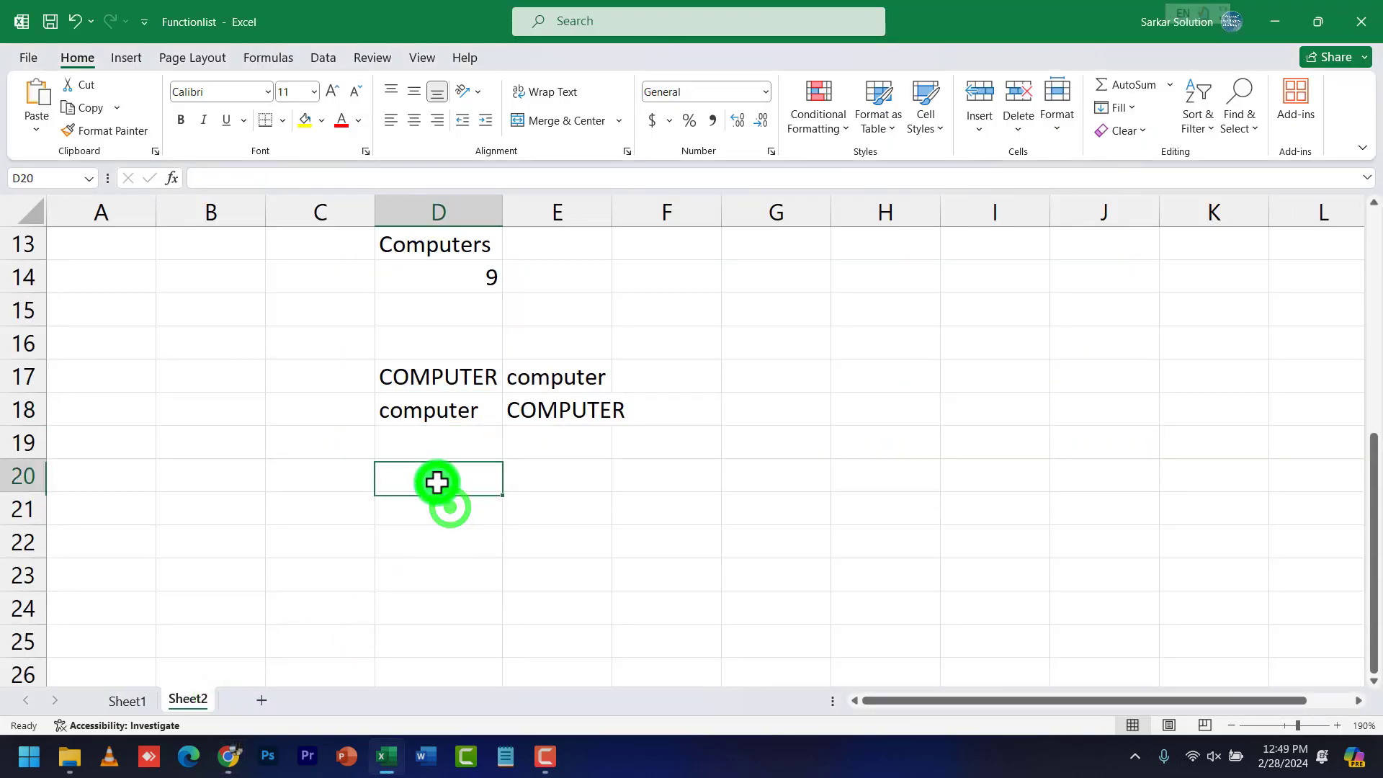
pyautogui.write('C')
pyautogui.press('BackSpace')
pyautogui.write('com')
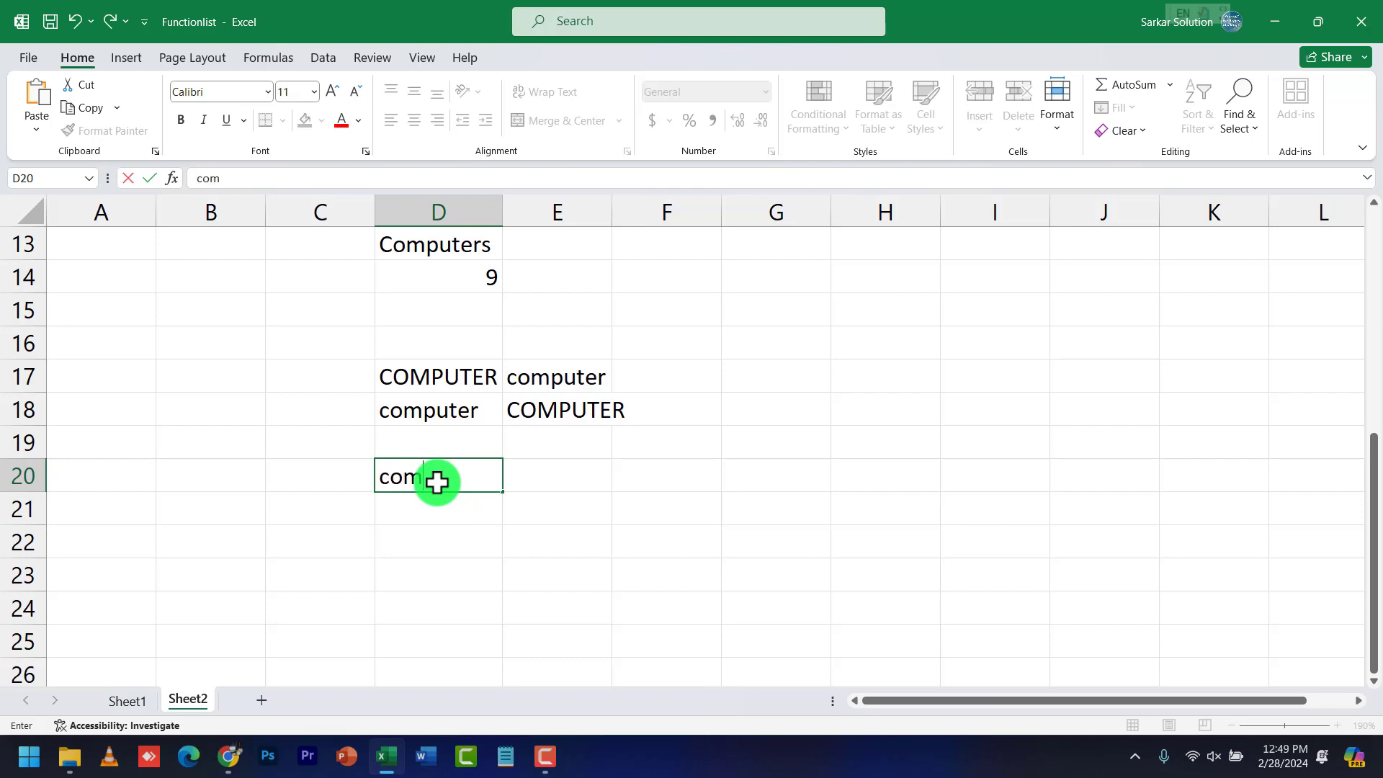
pyautogui.write('puter')
pyautogui.press('Return')
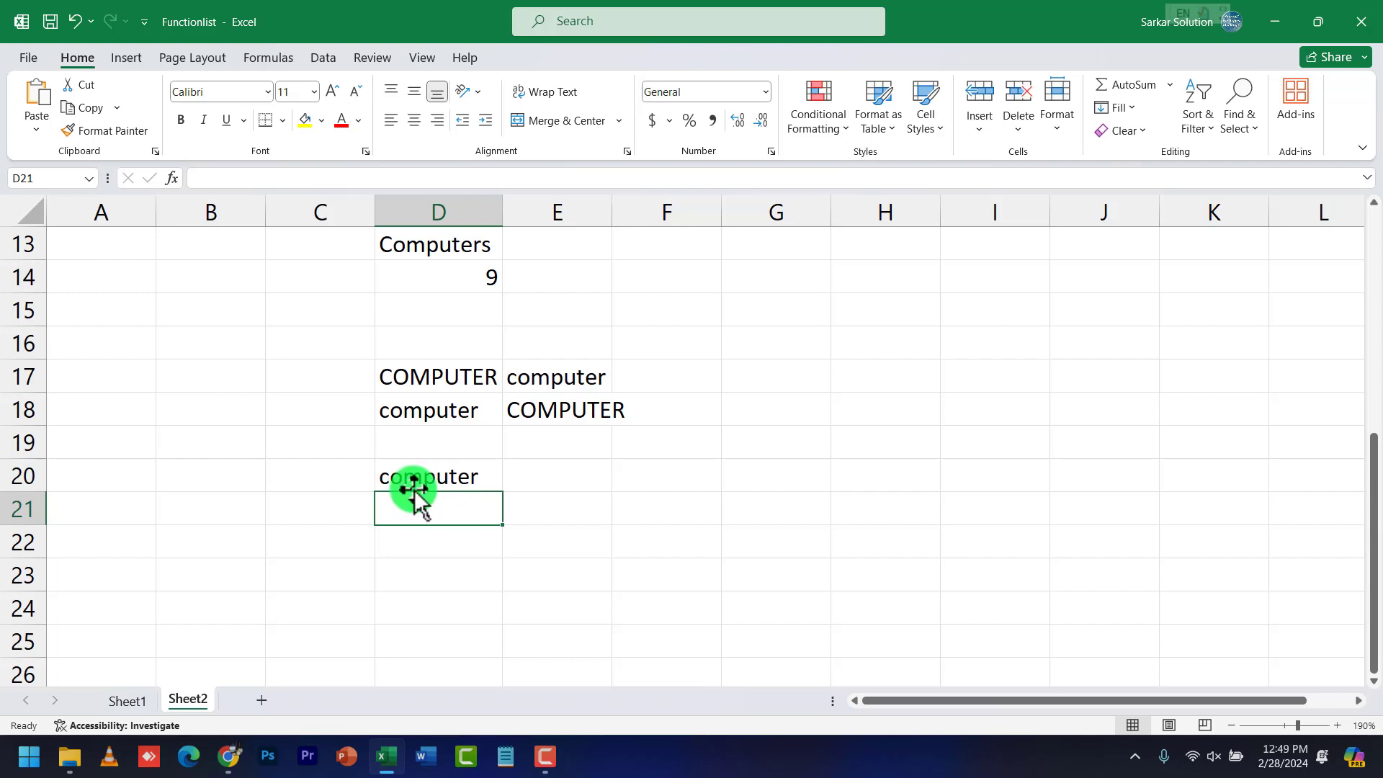
pyautogui.write('=l')
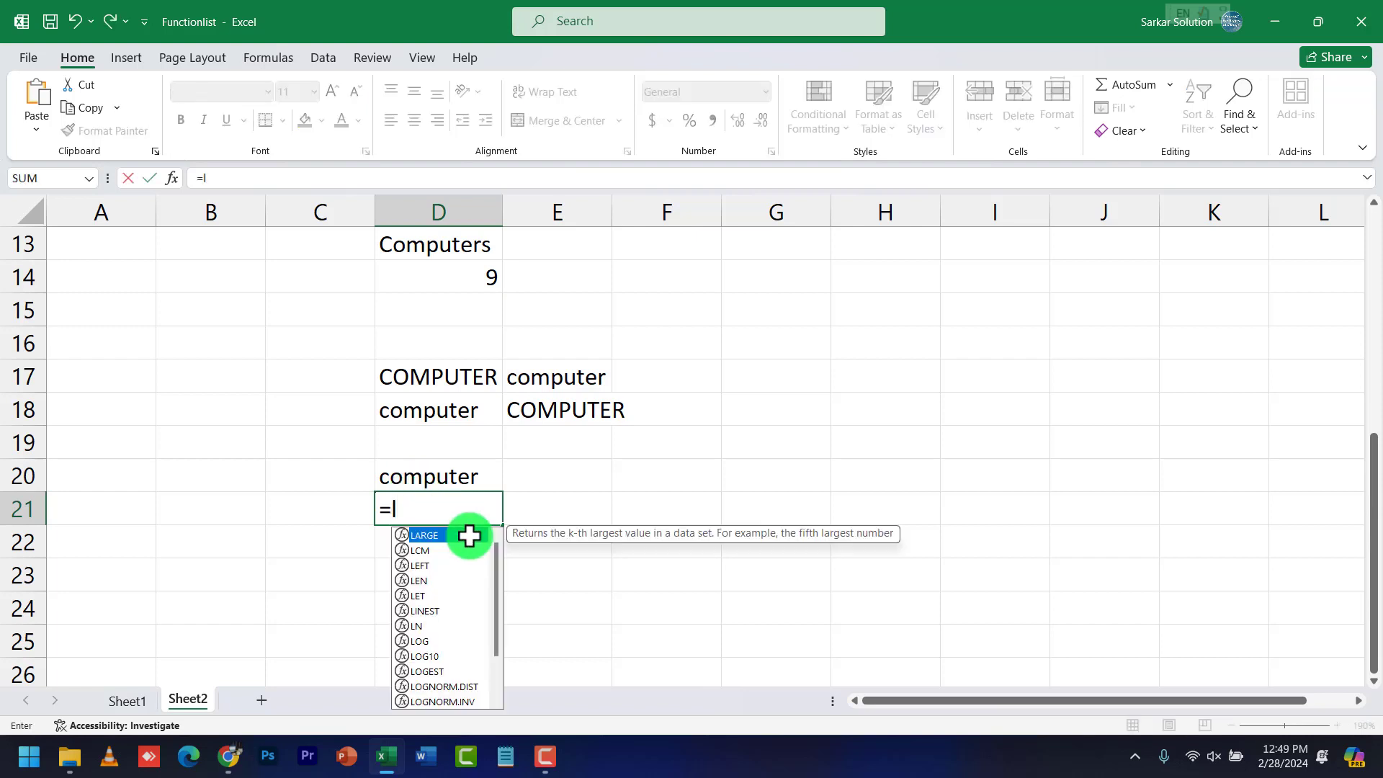
pyautogui.write('eft(')
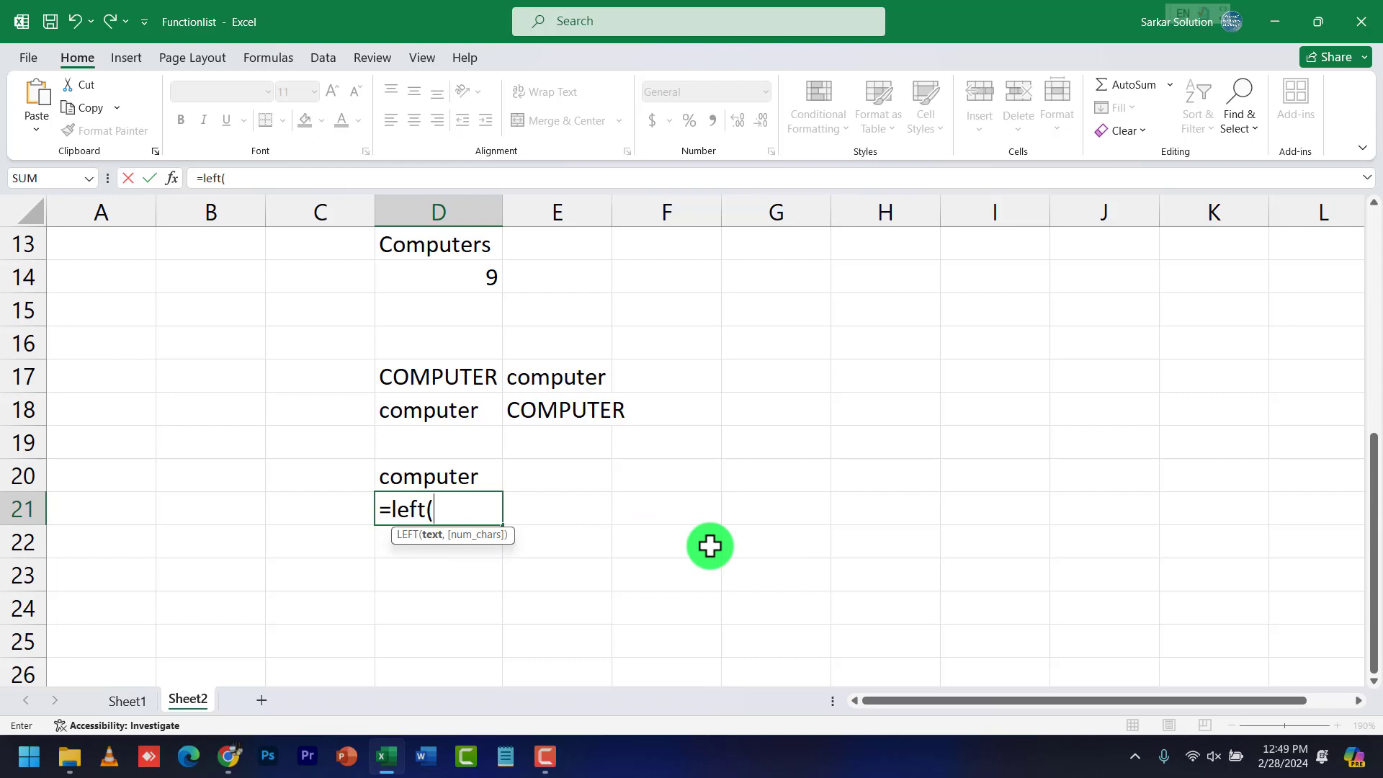
pyautogui.write('d20')
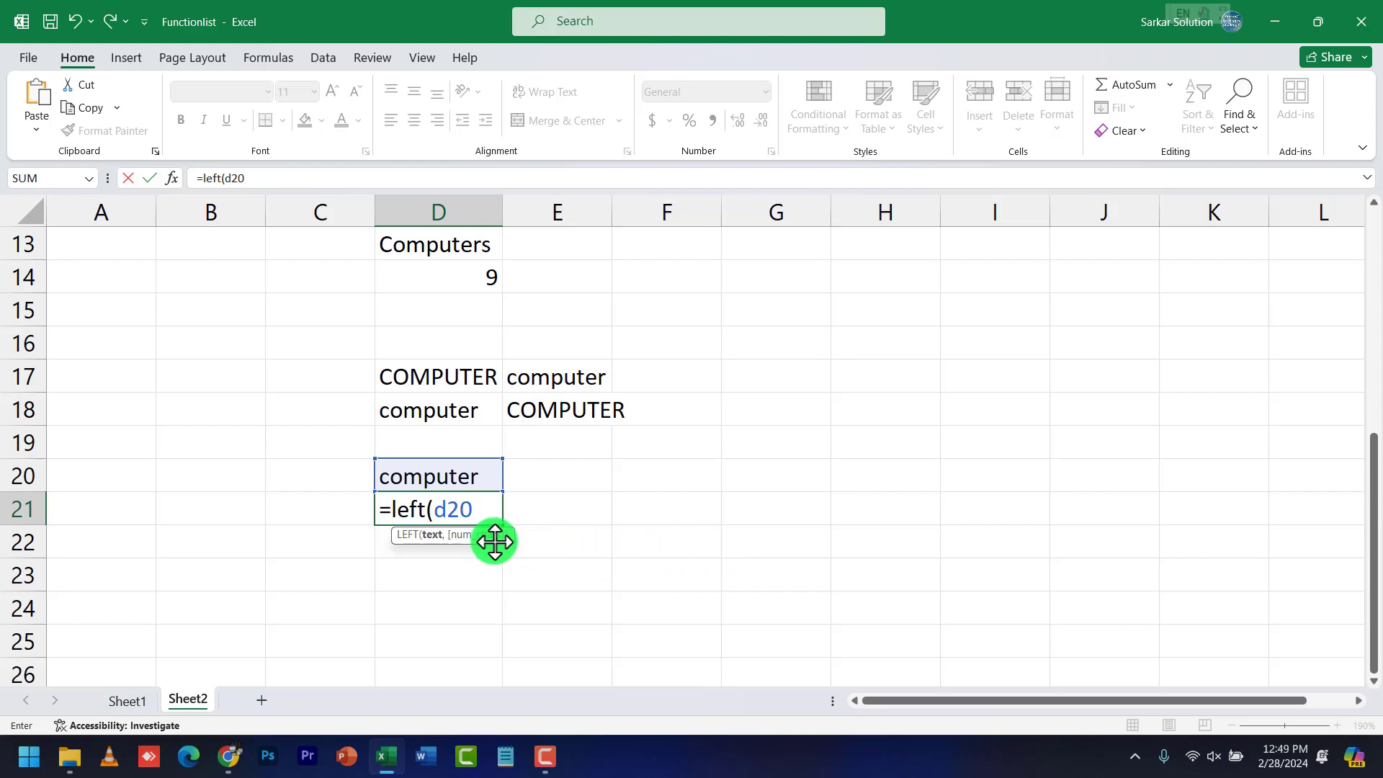
pyautogui.write(',')
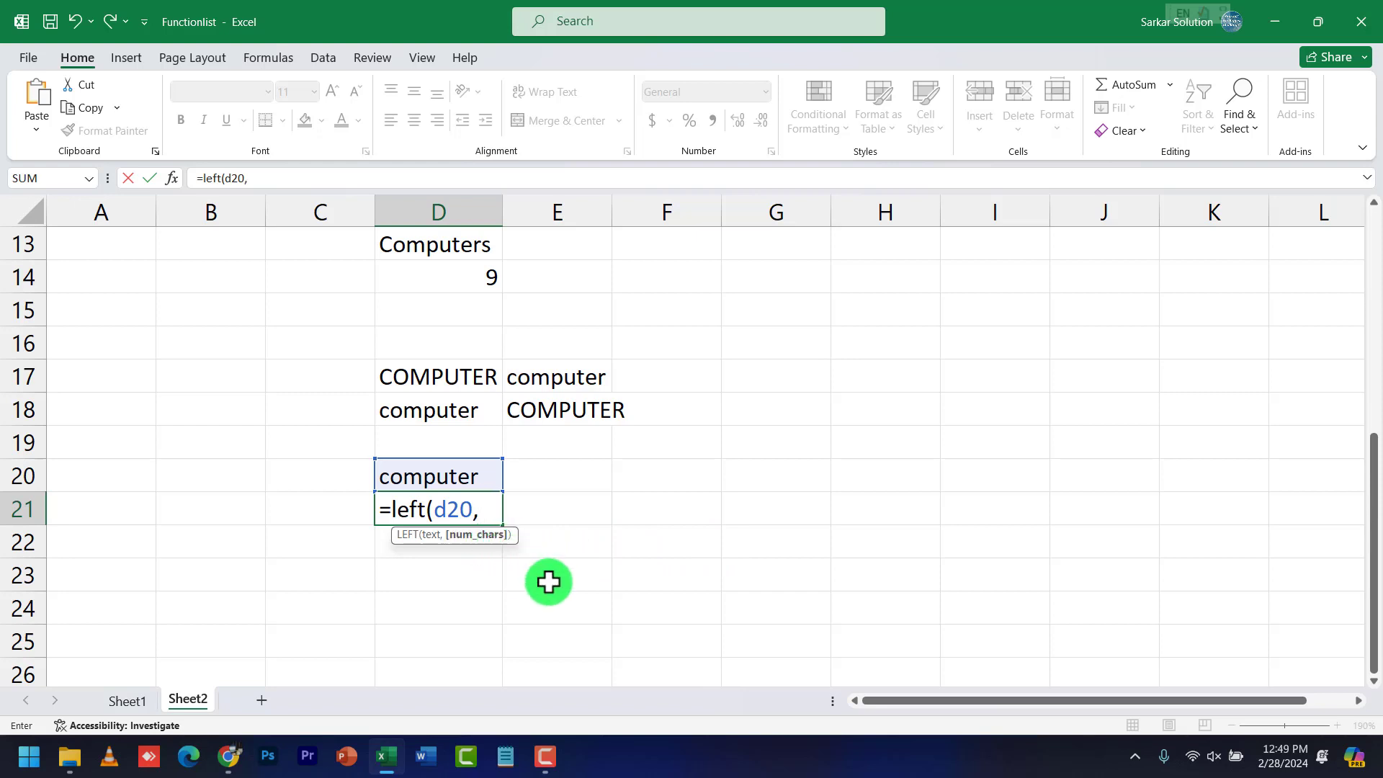
pyautogui.write(' 3)')
pyautogui.press('Return')
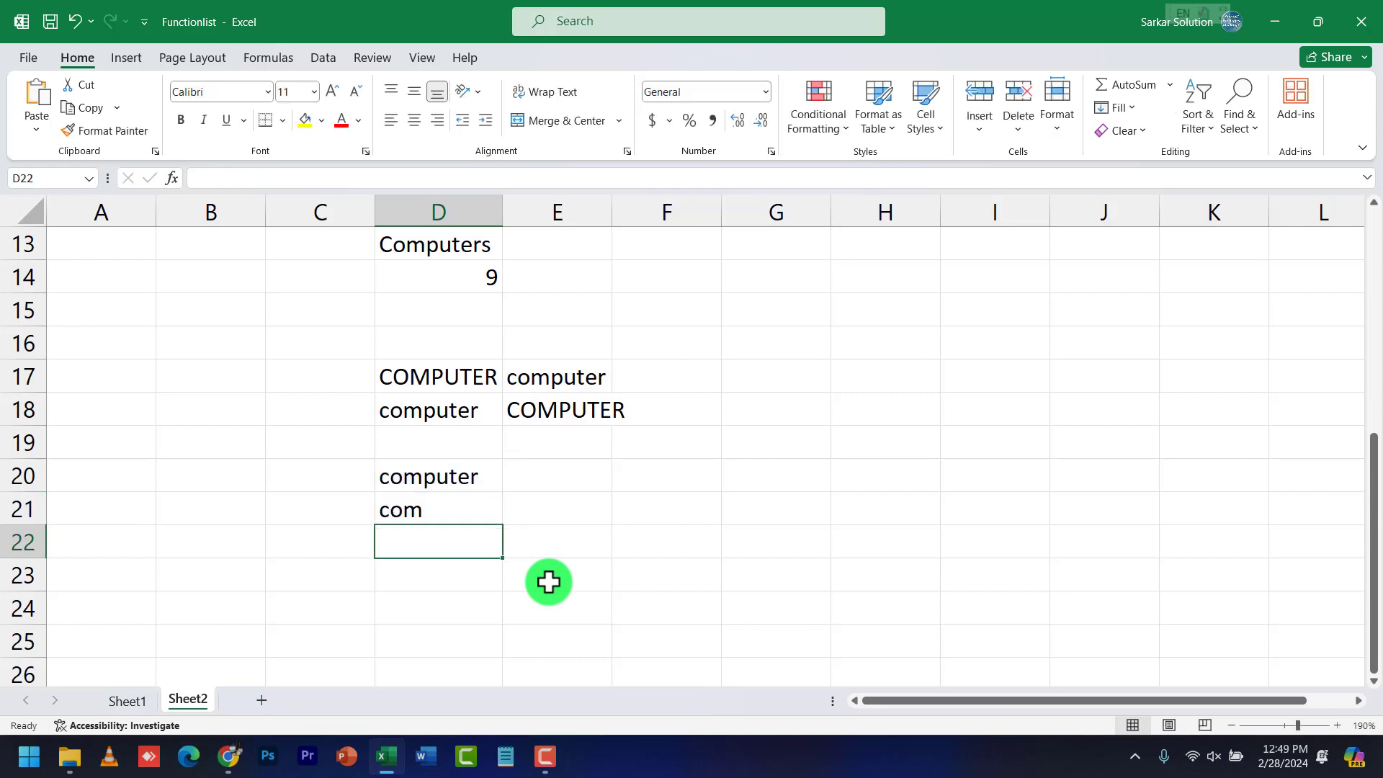
# Enter =RIGHT(D20, 5) in E21 to return the last five letters of the word in D20
pyautogui.click(436, 478)
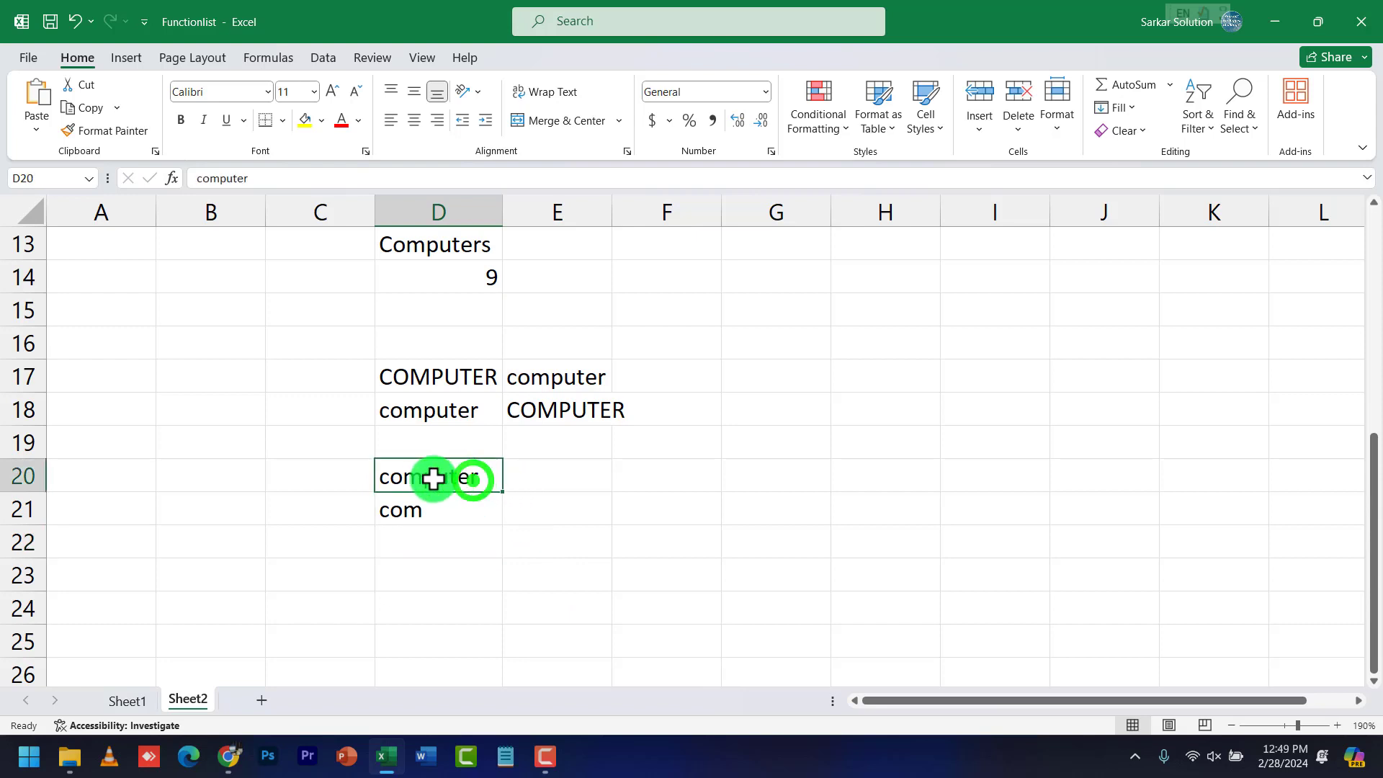
pyautogui.click(543, 506)
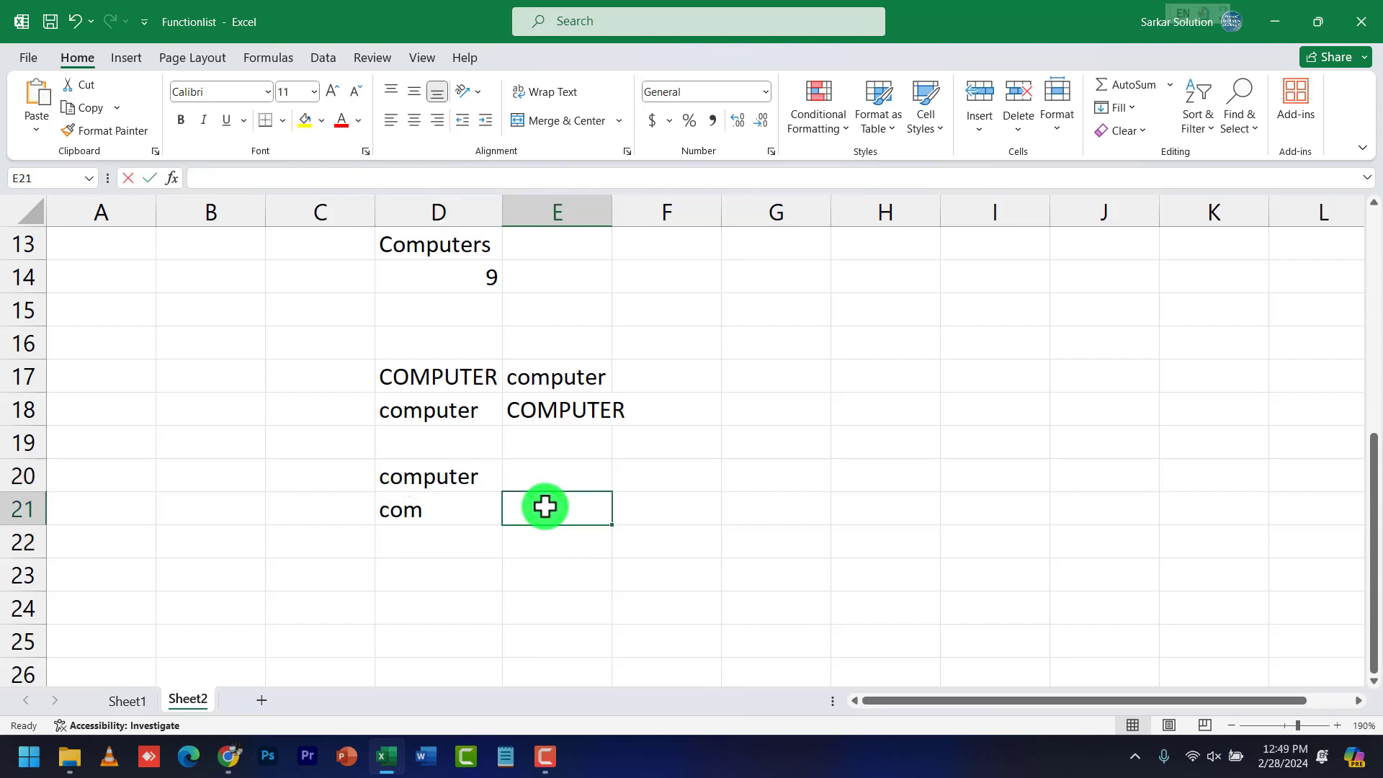
pyautogui.write('=right')
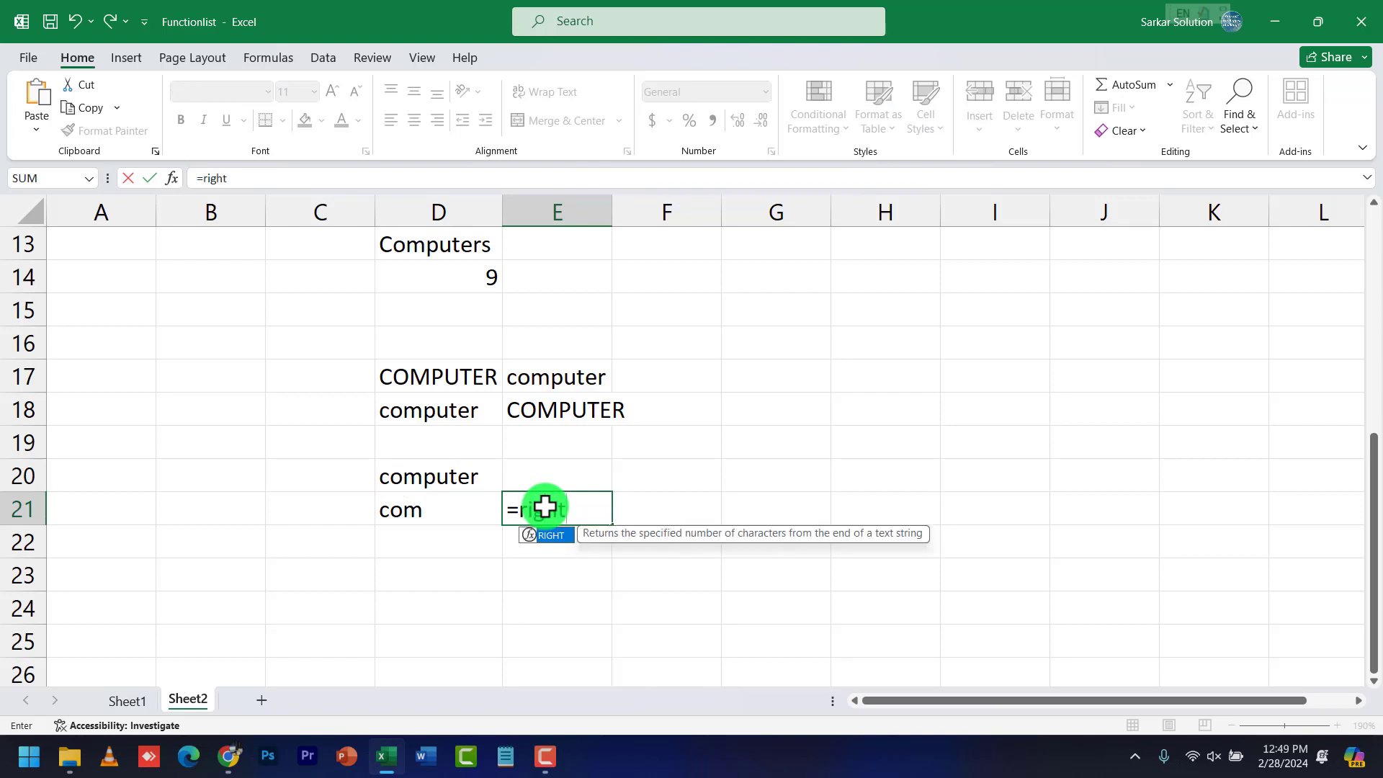
pyautogui.write('(')
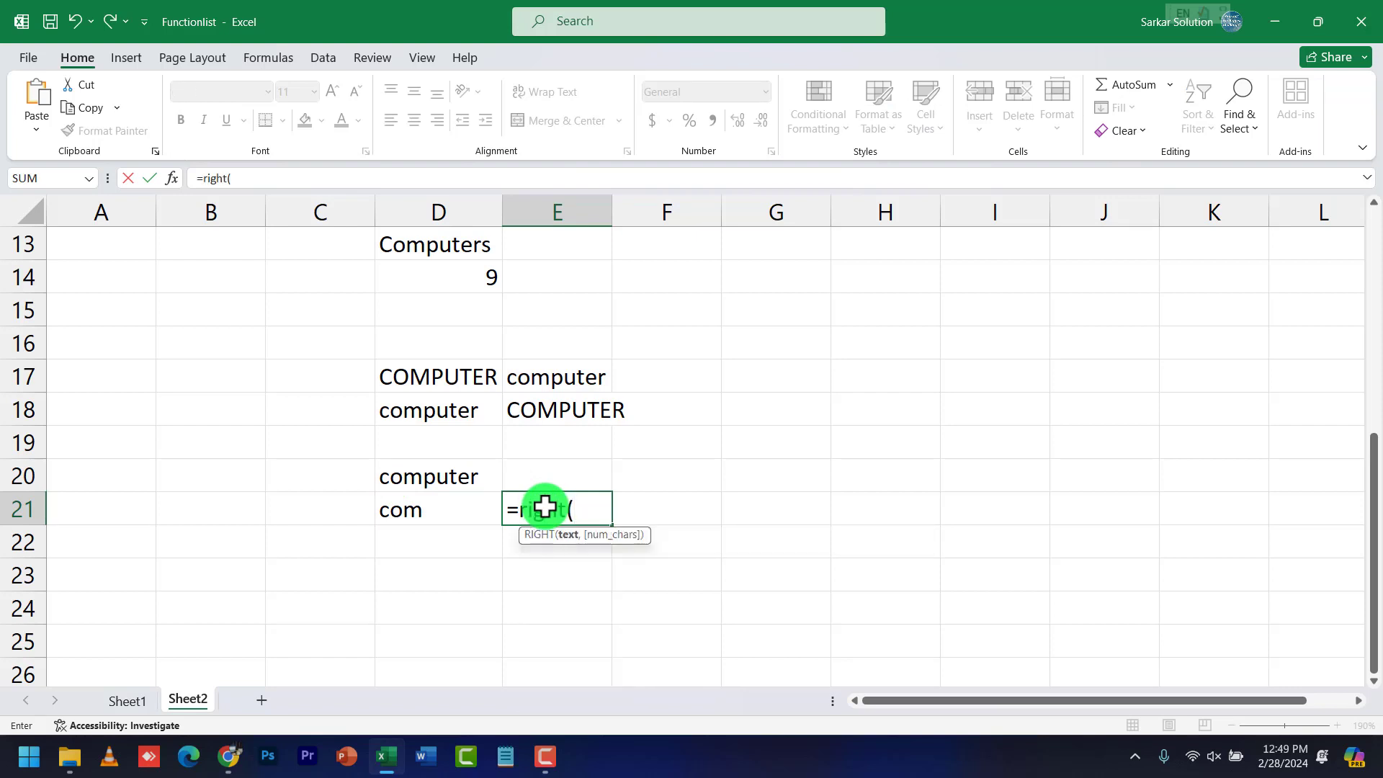
pyautogui.write('d20,')
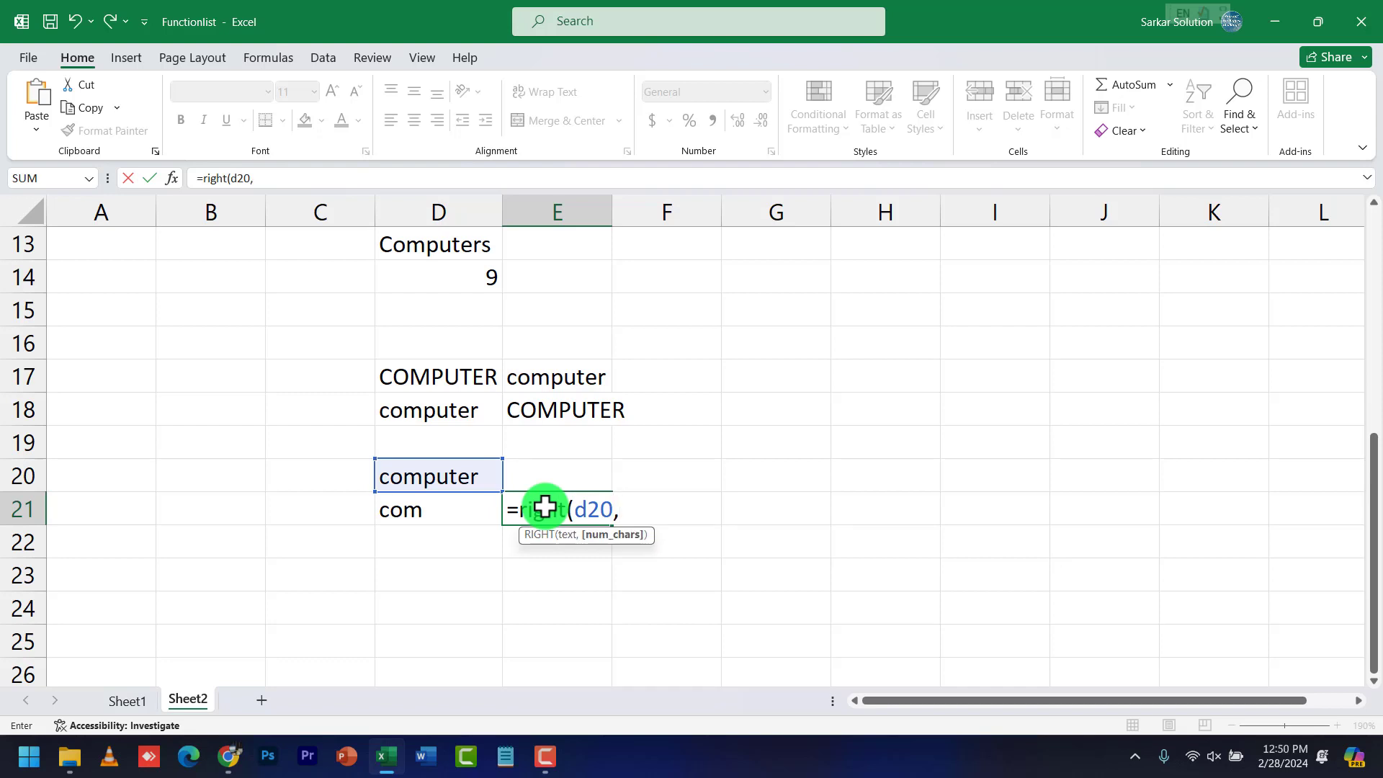
pyautogui.write(' 5)')
pyautogui.press('Return')
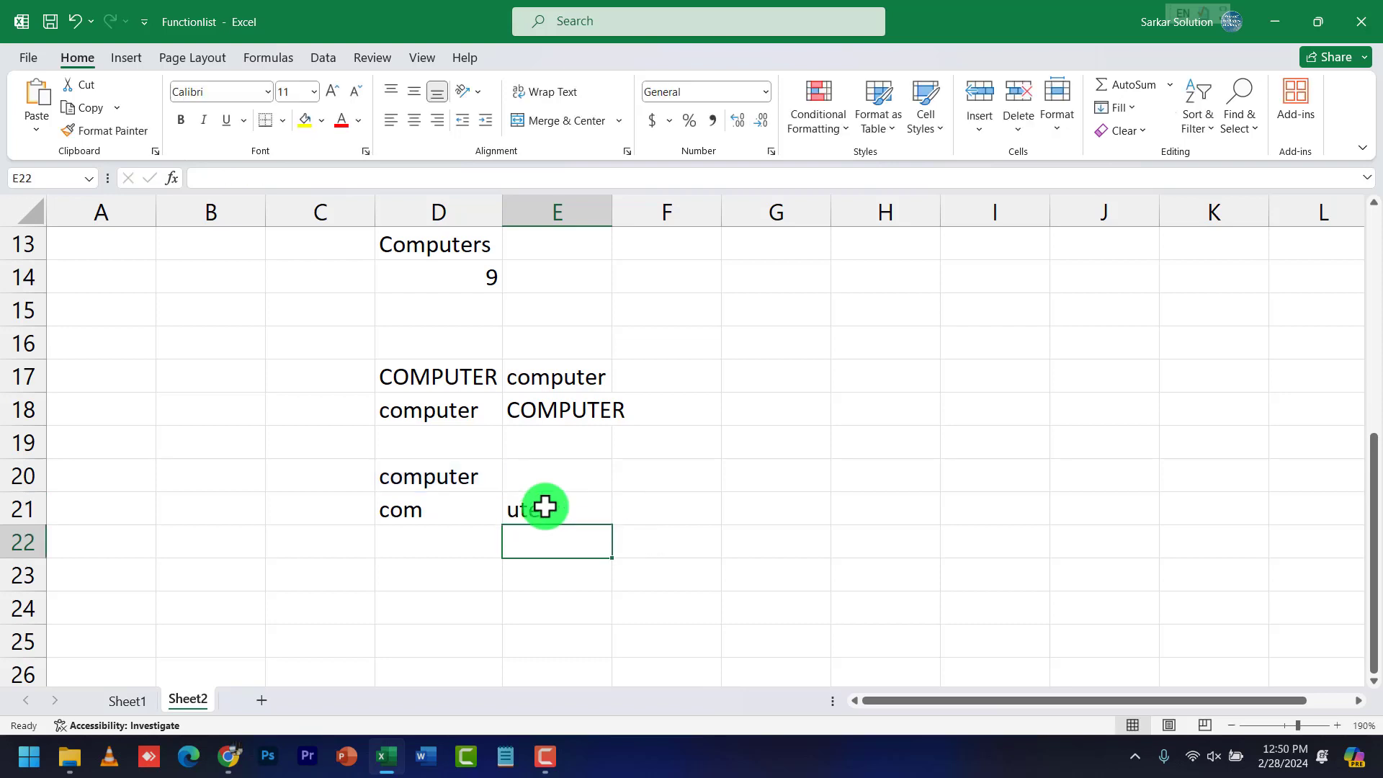
# Remove the trailing space after 'computer' in D20 so E21 shows puter
pyautogui.click(490, 475)
pyautogui.doubleClick(490, 475)
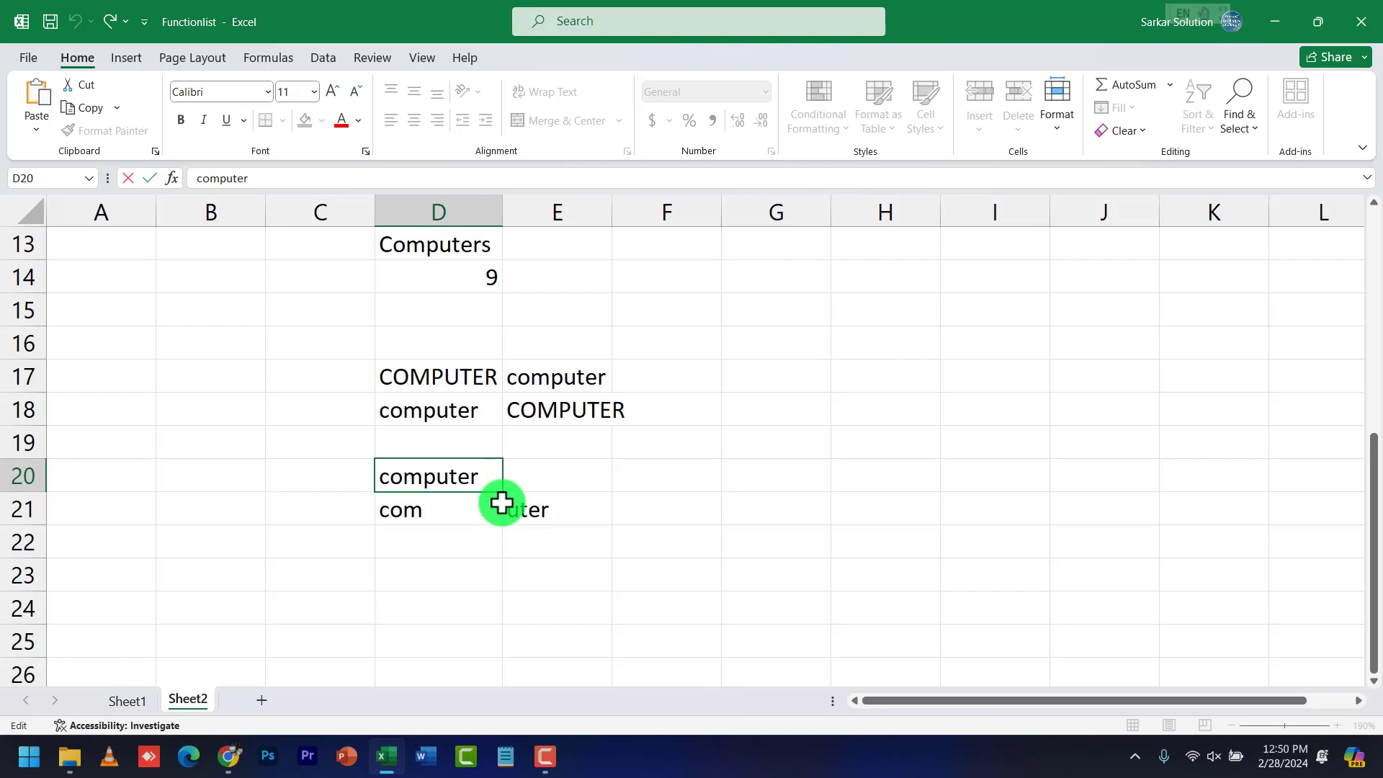
pyautogui.press('BackSpace')
pyautogui.press('Return')
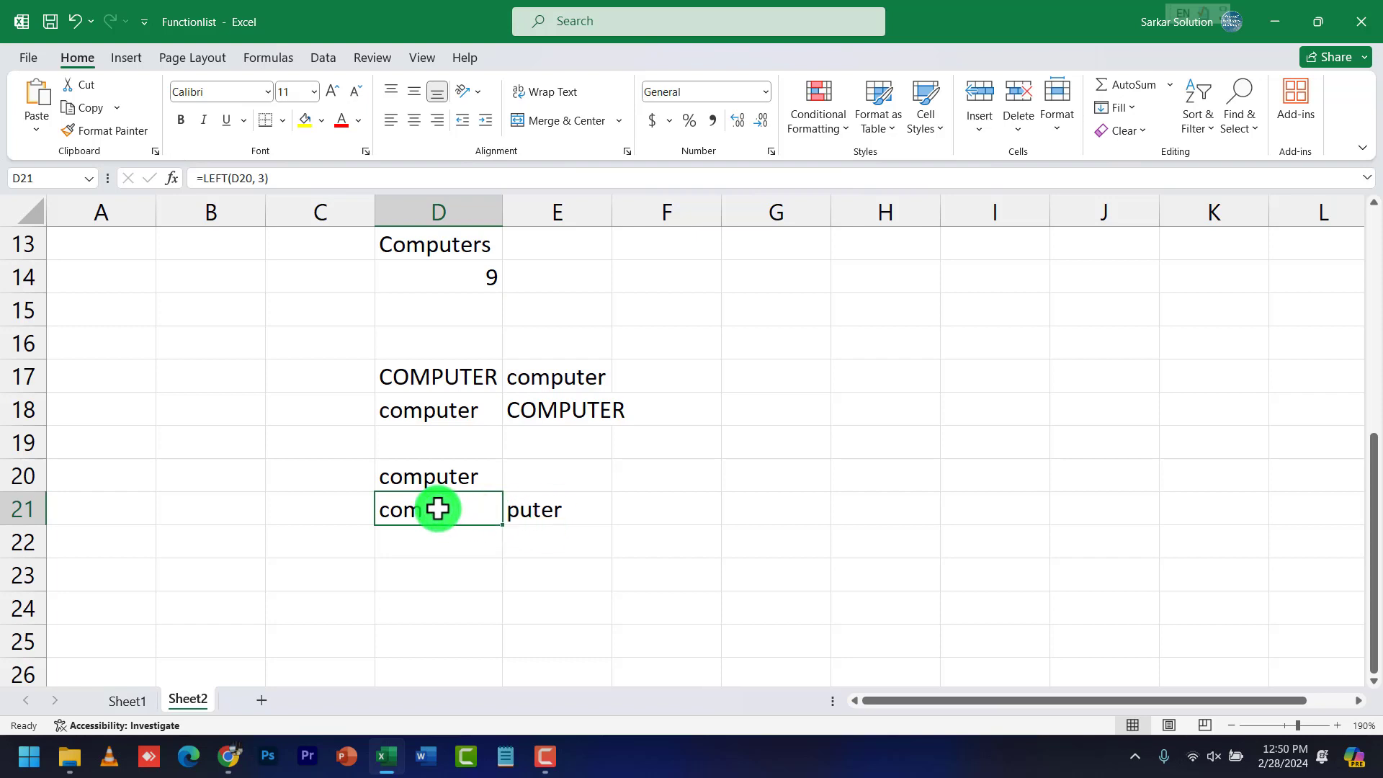
pyautogui.click(531, 512)
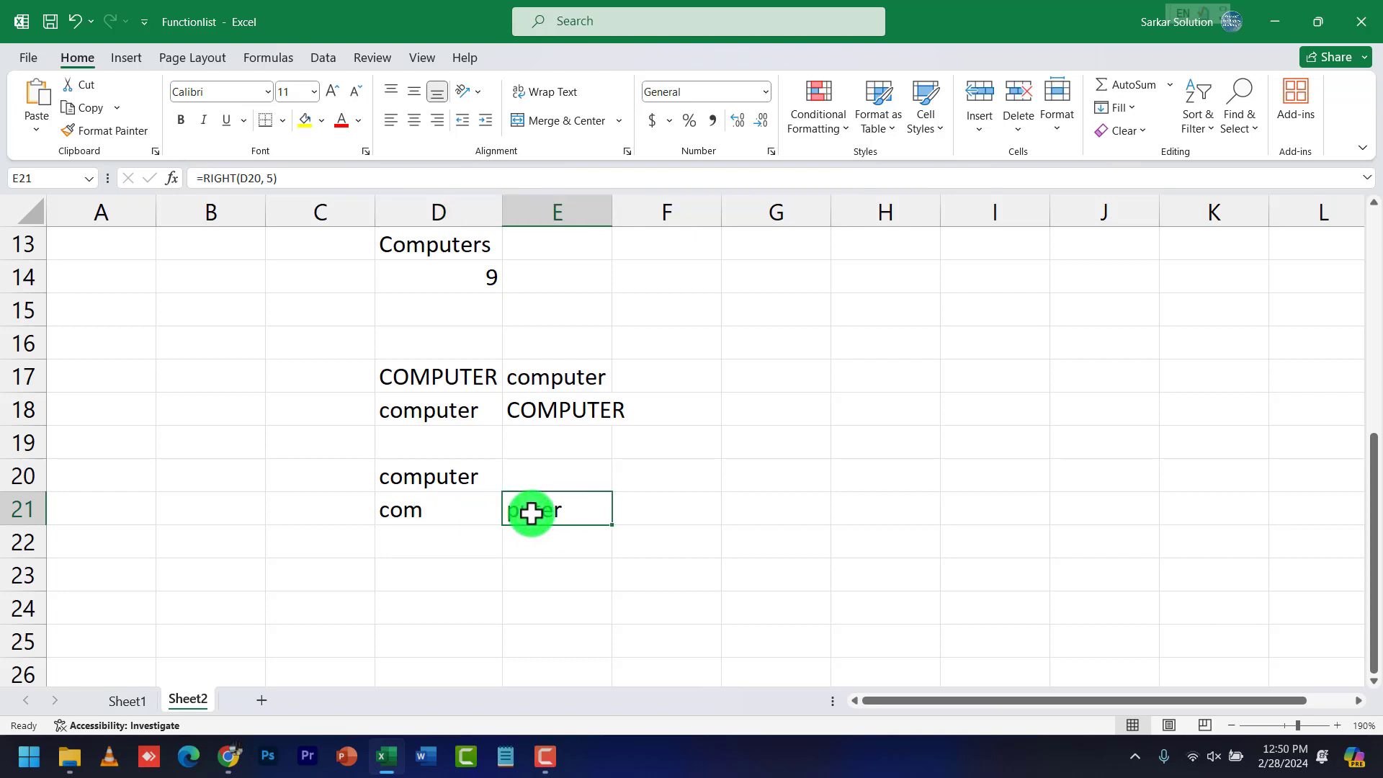
pyautogui.click(442, 565)
# Check the function list on Sheet1, then return to Sheet2
pyautogui.write('=')
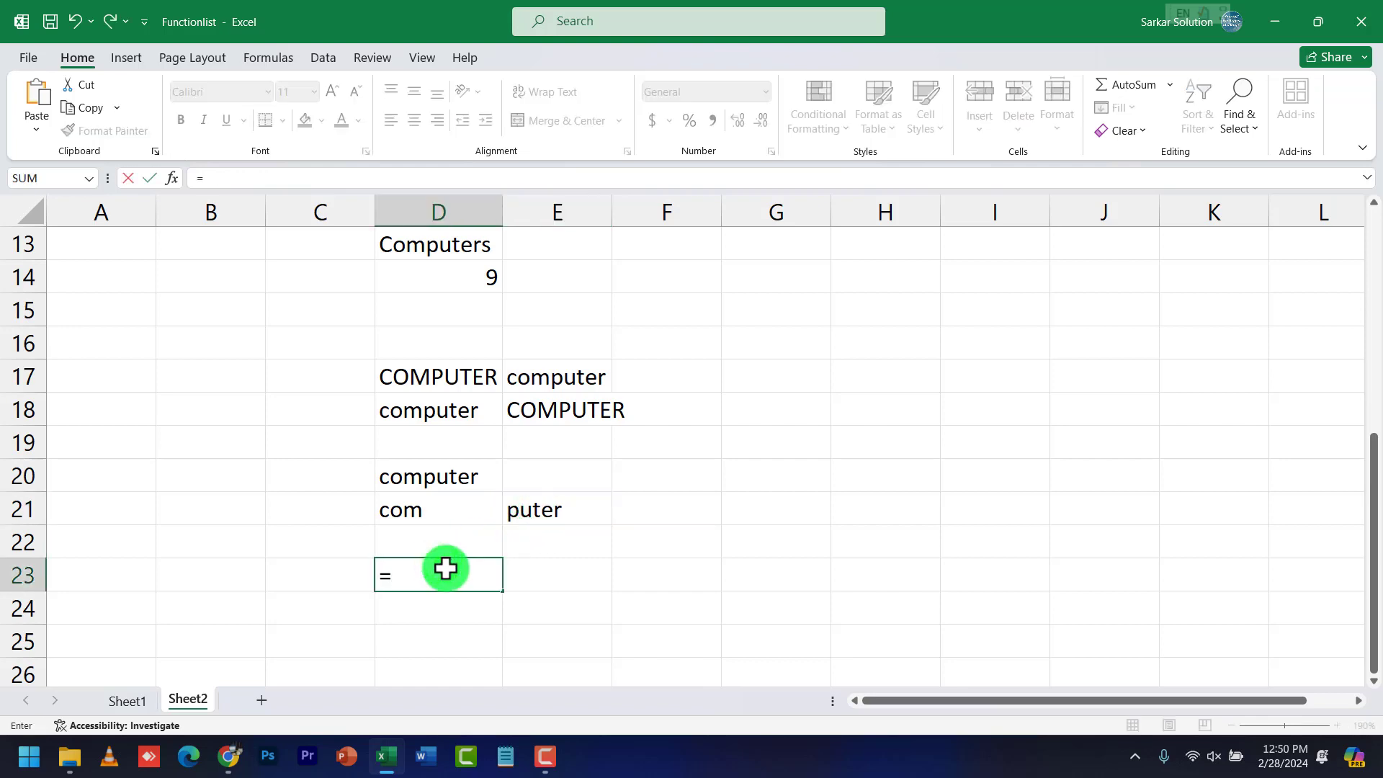
pyautogui.press('Escape')
pyautogui.click(137, 698)
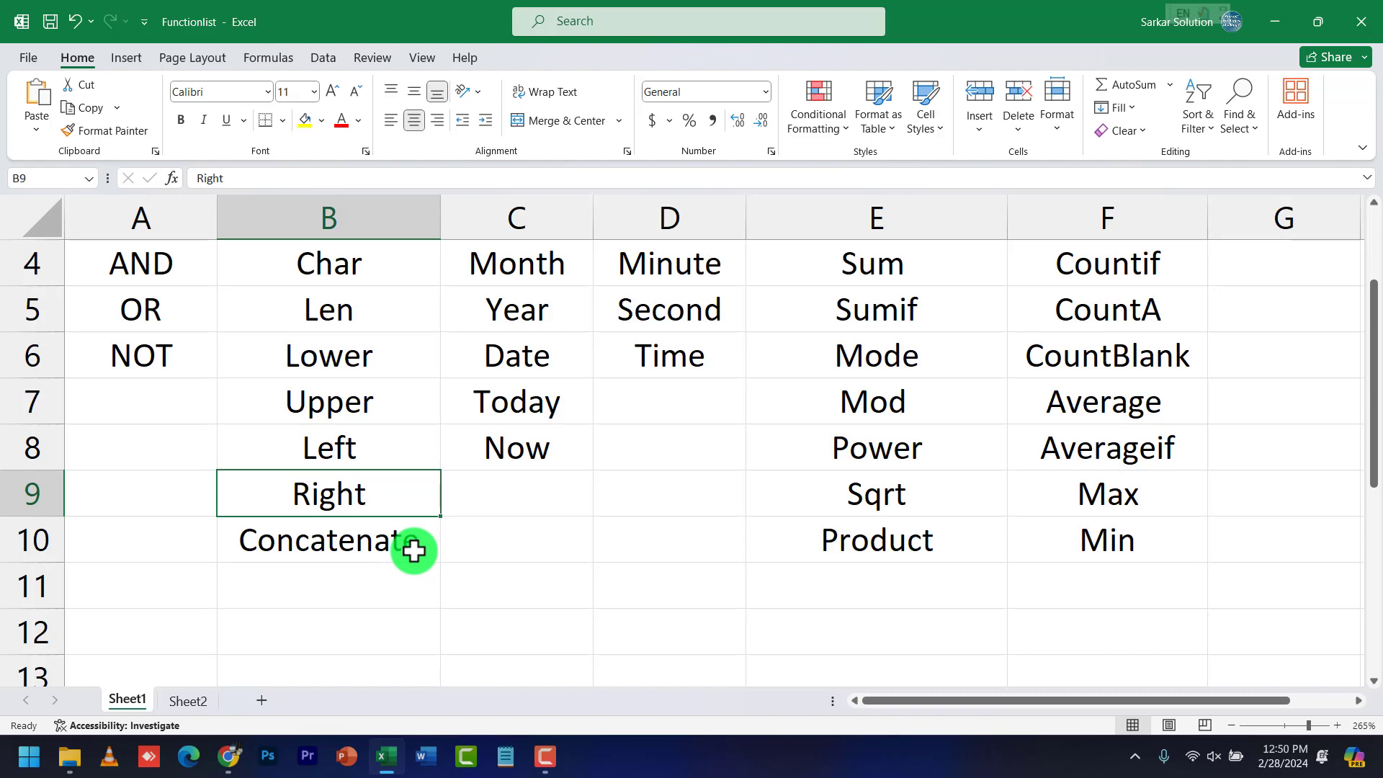
pyautogui.click(198, 699)
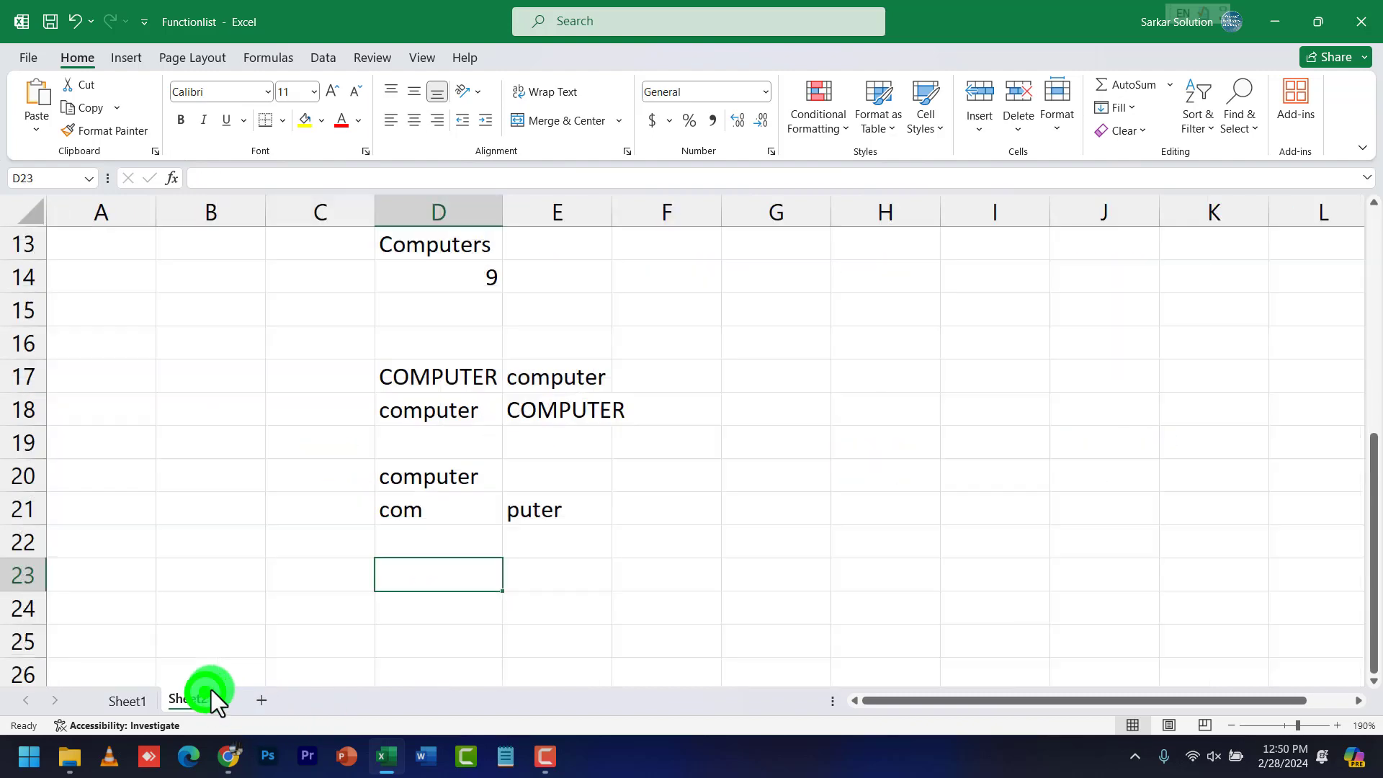
# Enter =CONCATENATE(D21,E21) in D23 to rejoin com and puter, then review its references
pyautogui.write('=con')
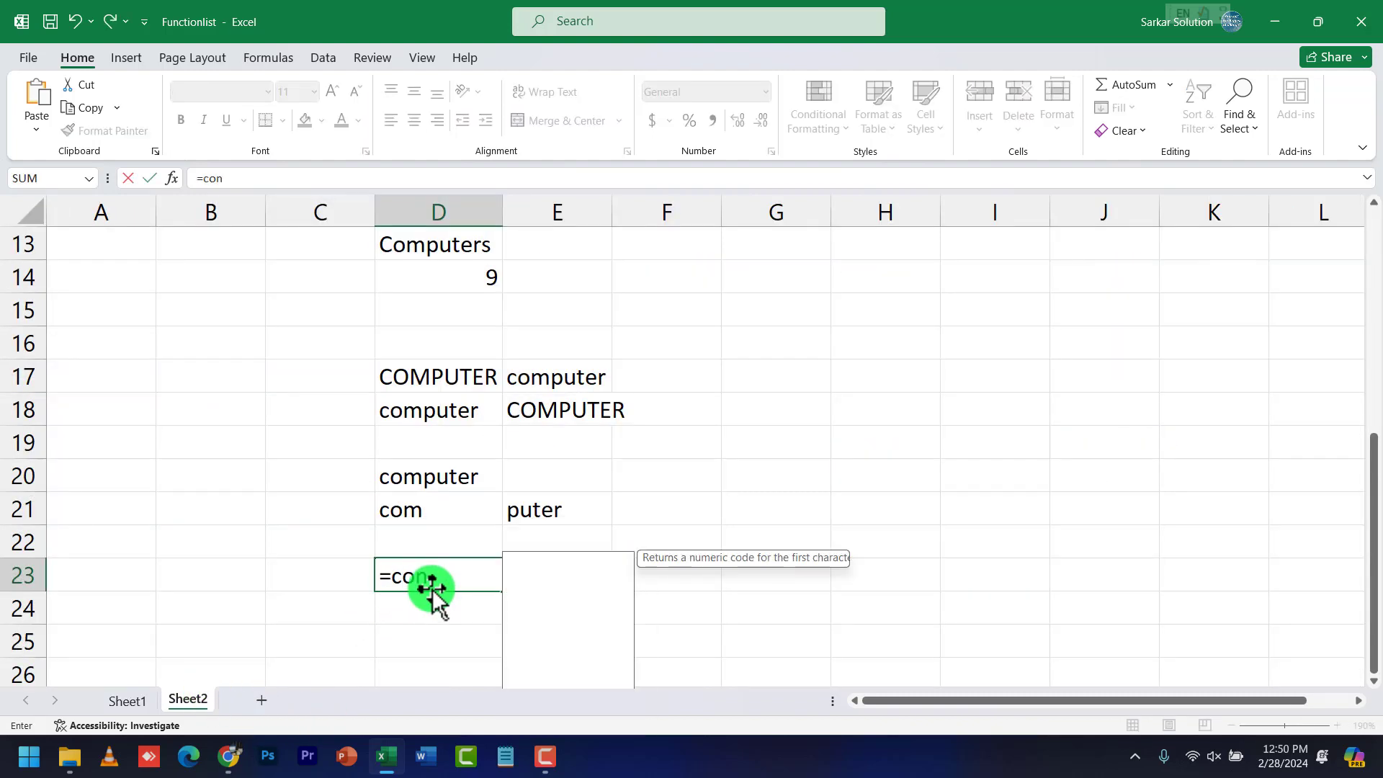
pyautogui.write('catenate')
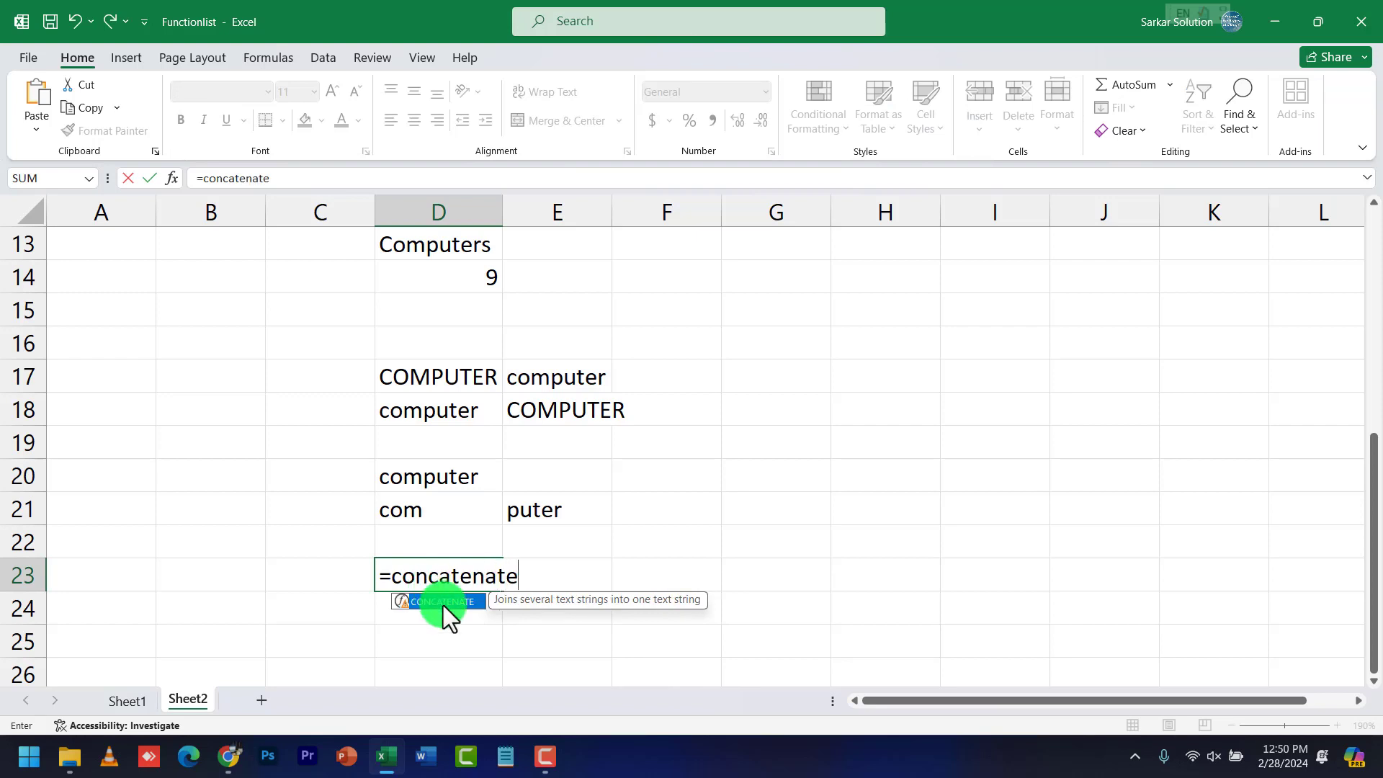
pyautogui.write('(')
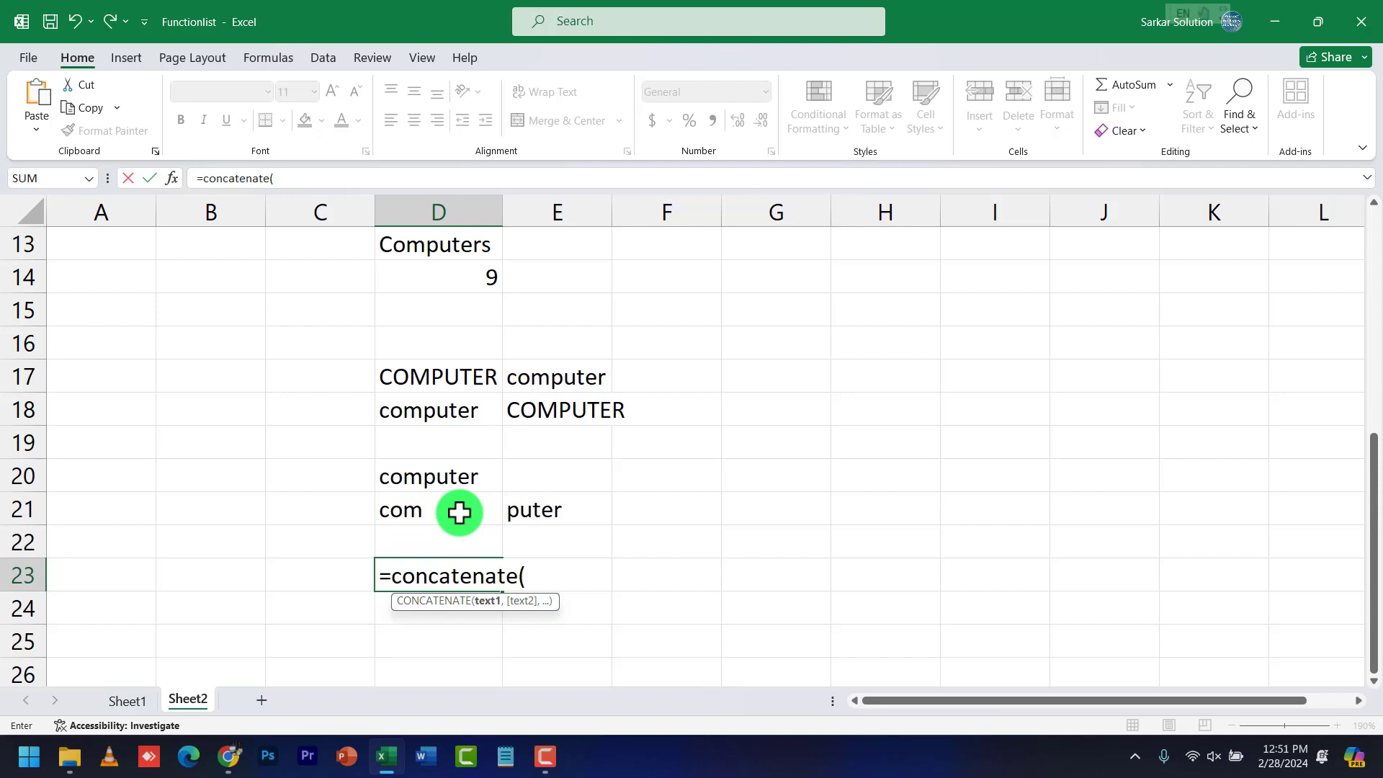
pyautogui.write('d21')
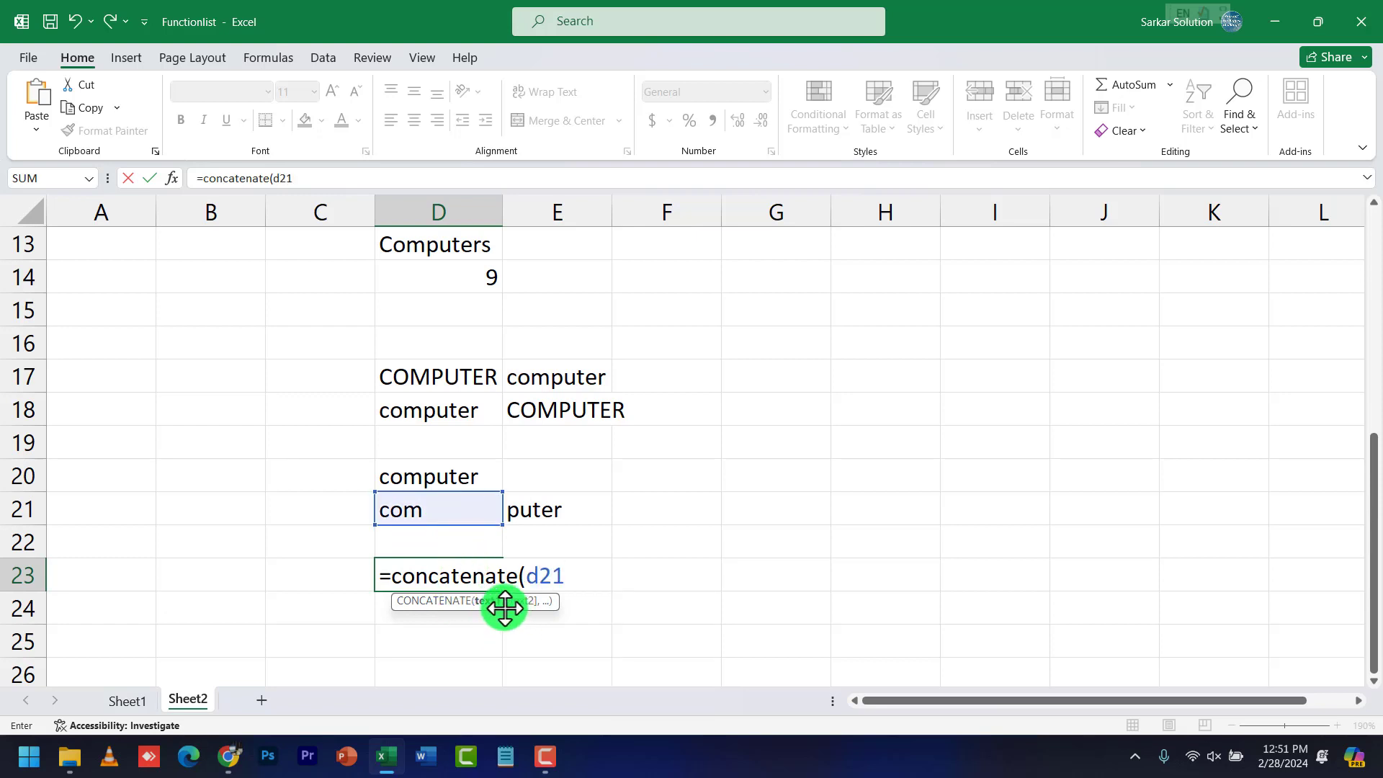
pyautogui.write(',')
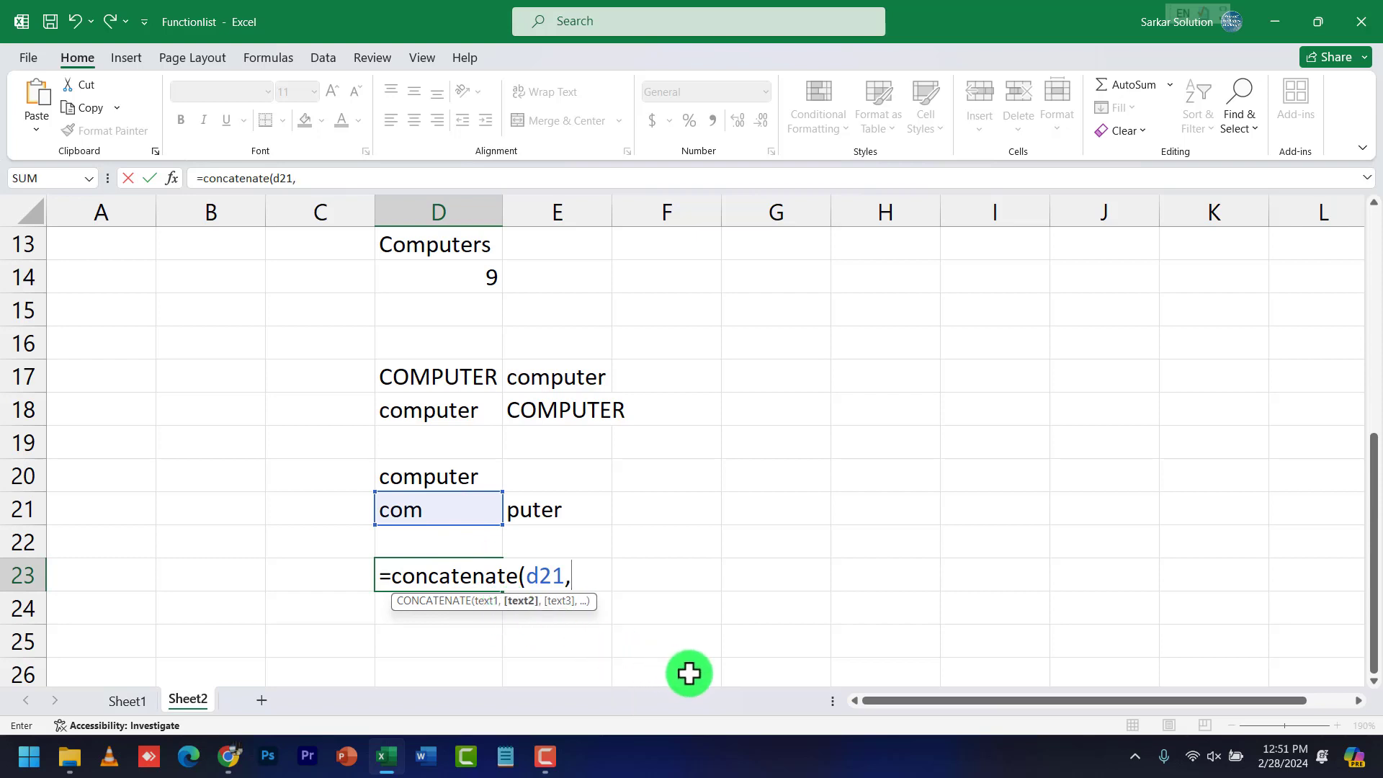
pyautogui.write('e21')
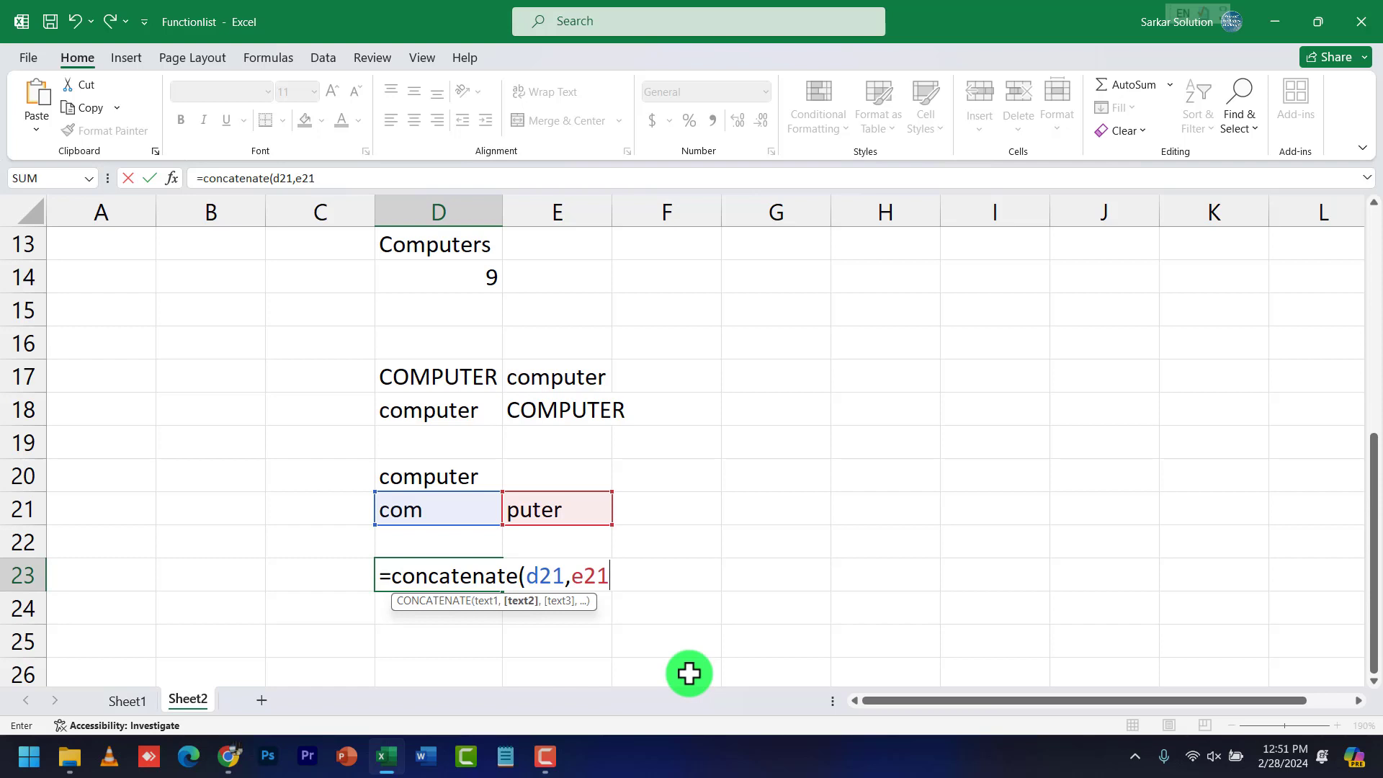
pyautogui.write(')')
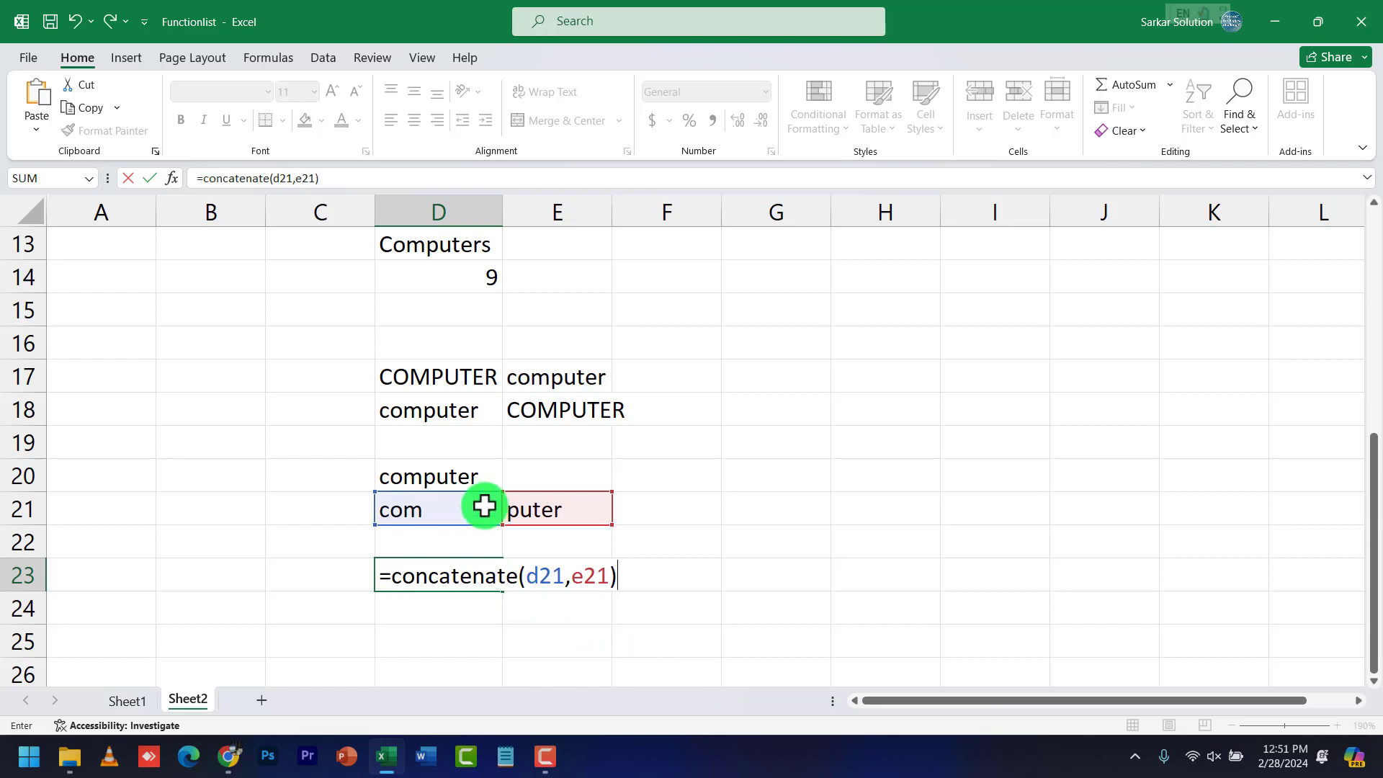
pyautogui.press('Return')
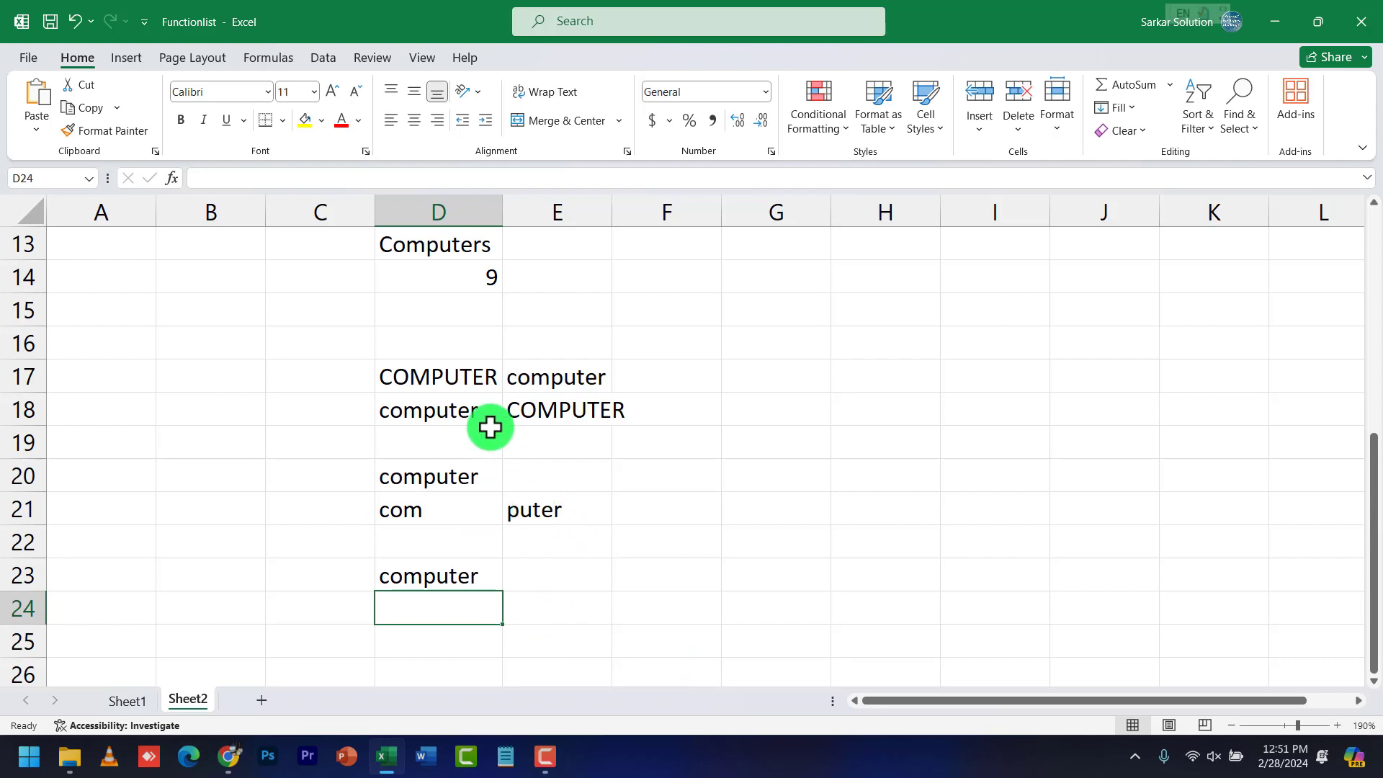
pyautogui.doubleClick(482, 576)
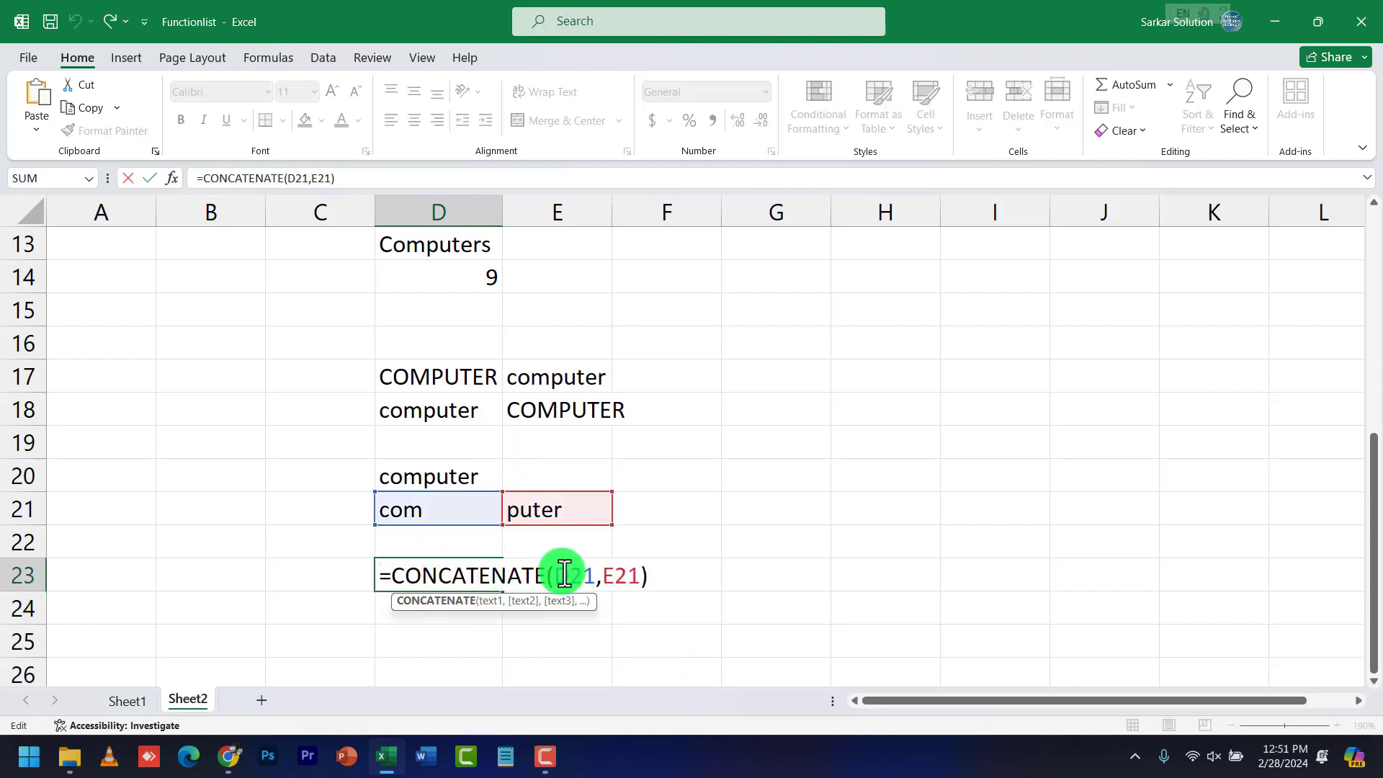
pyautogui.moveTo(563, 577); pyautogui.dragTo(639, 576)
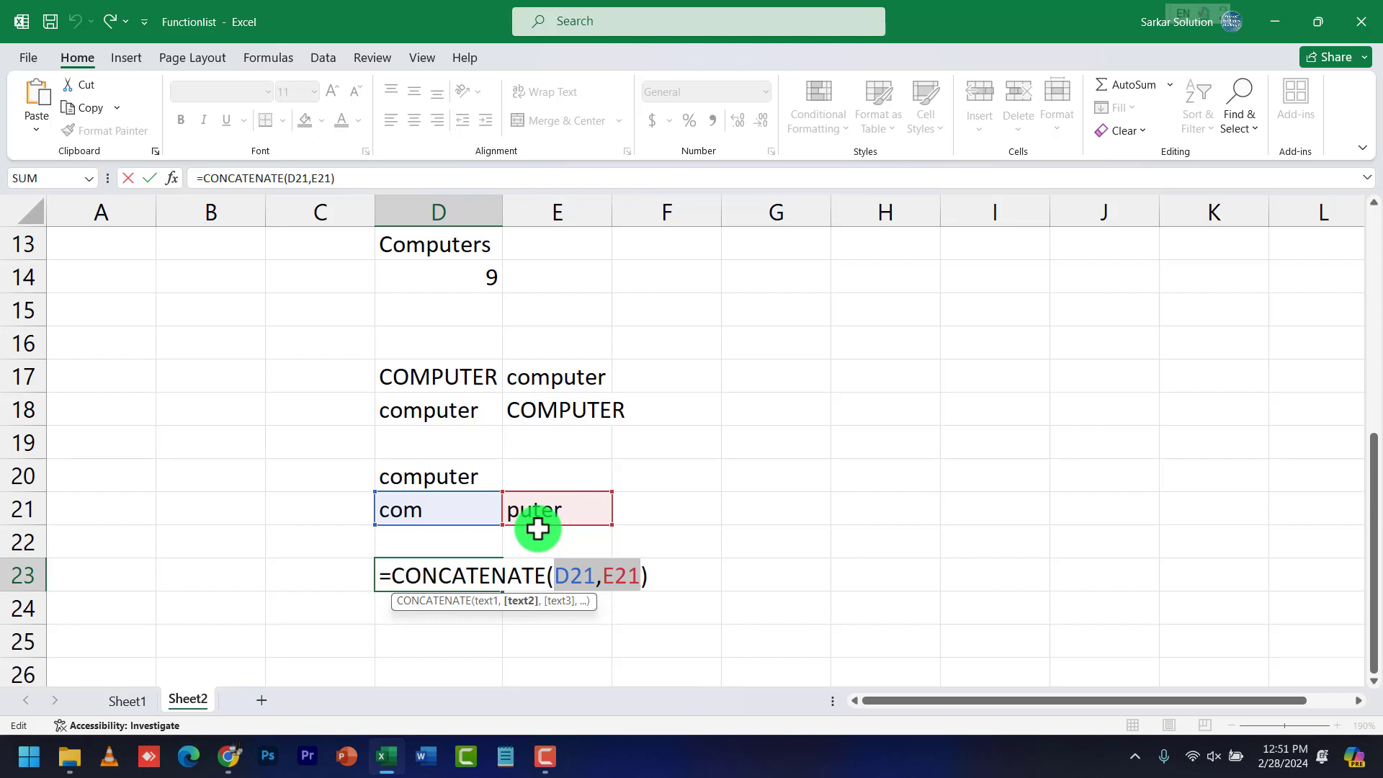
pyautogui.press('Return')
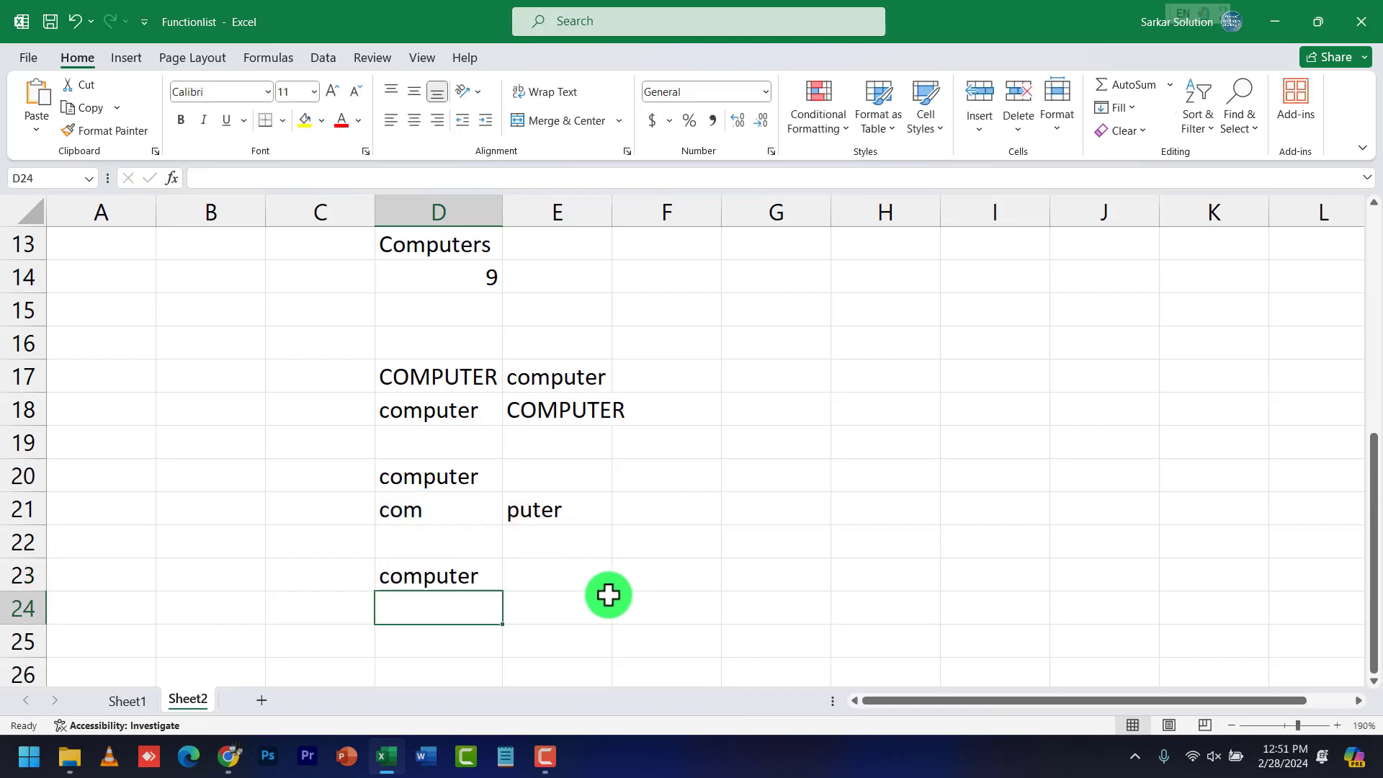
# Enter a first name in D25 and a surname in E25
pyautogui.click(465, 636)
pyautogui.scroll(-2, 472, 630)
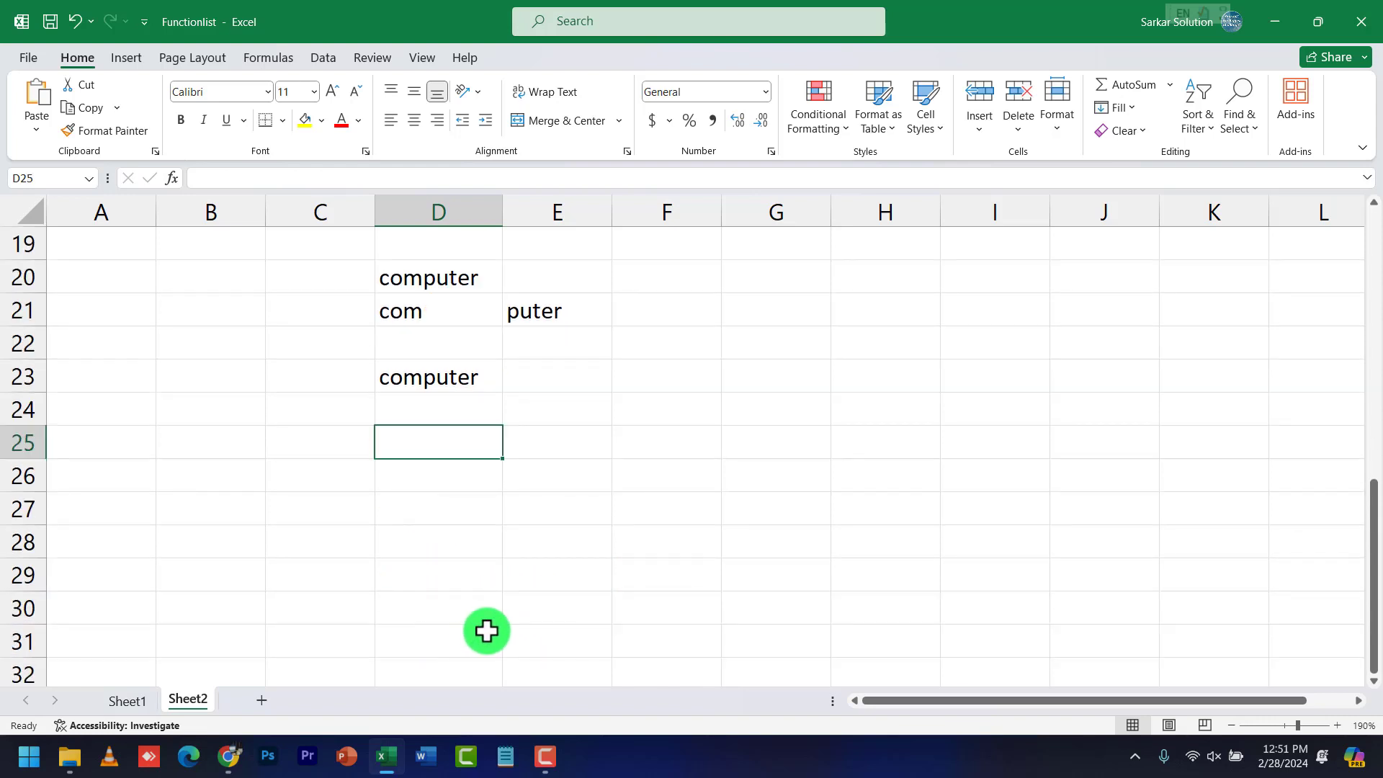
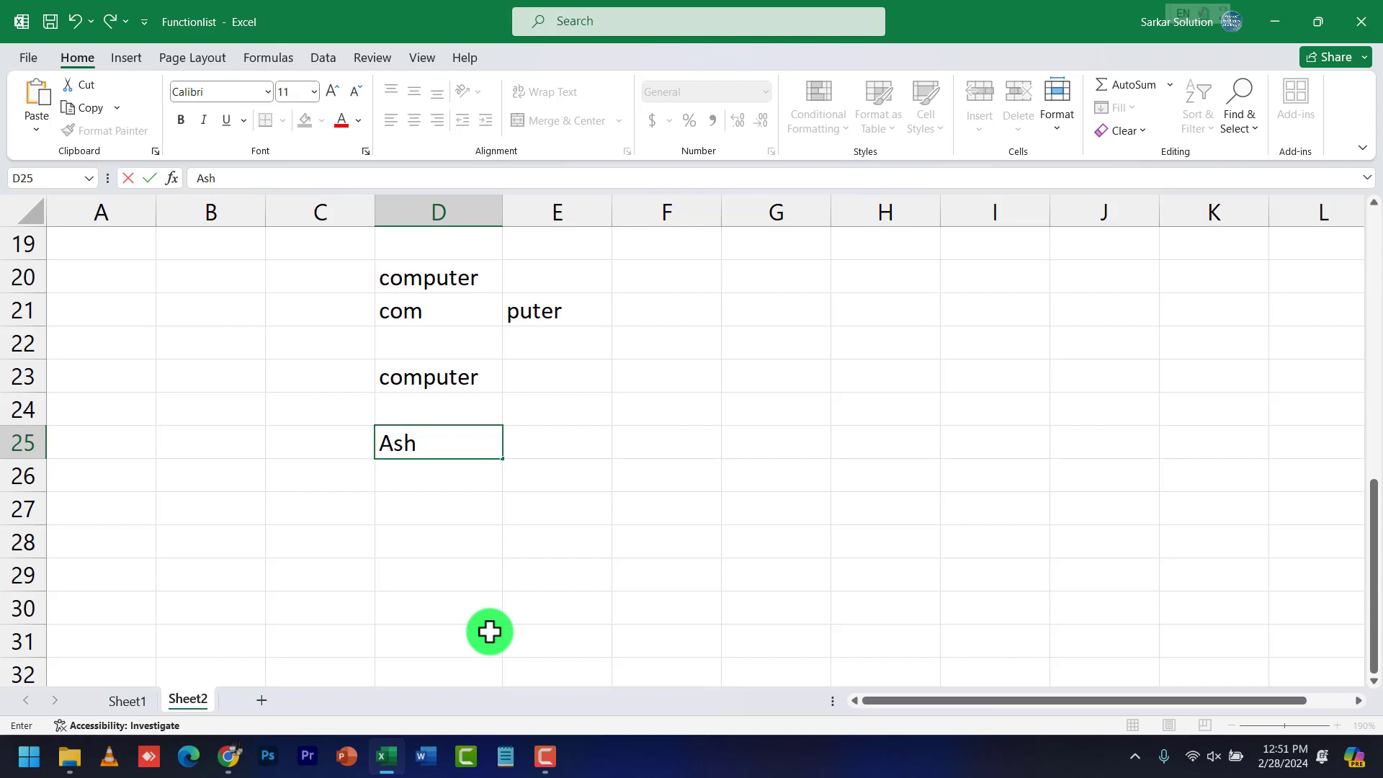
pyautogui.press('Tab')
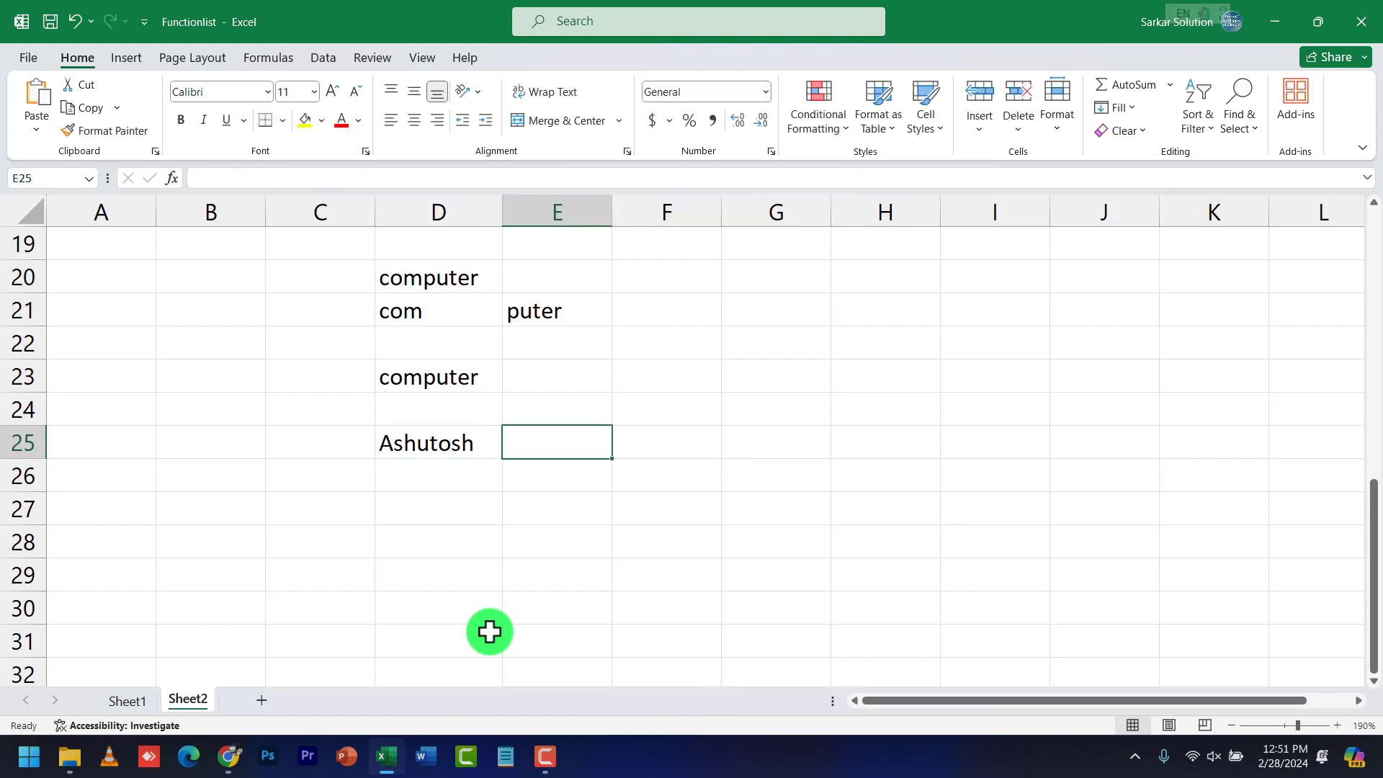
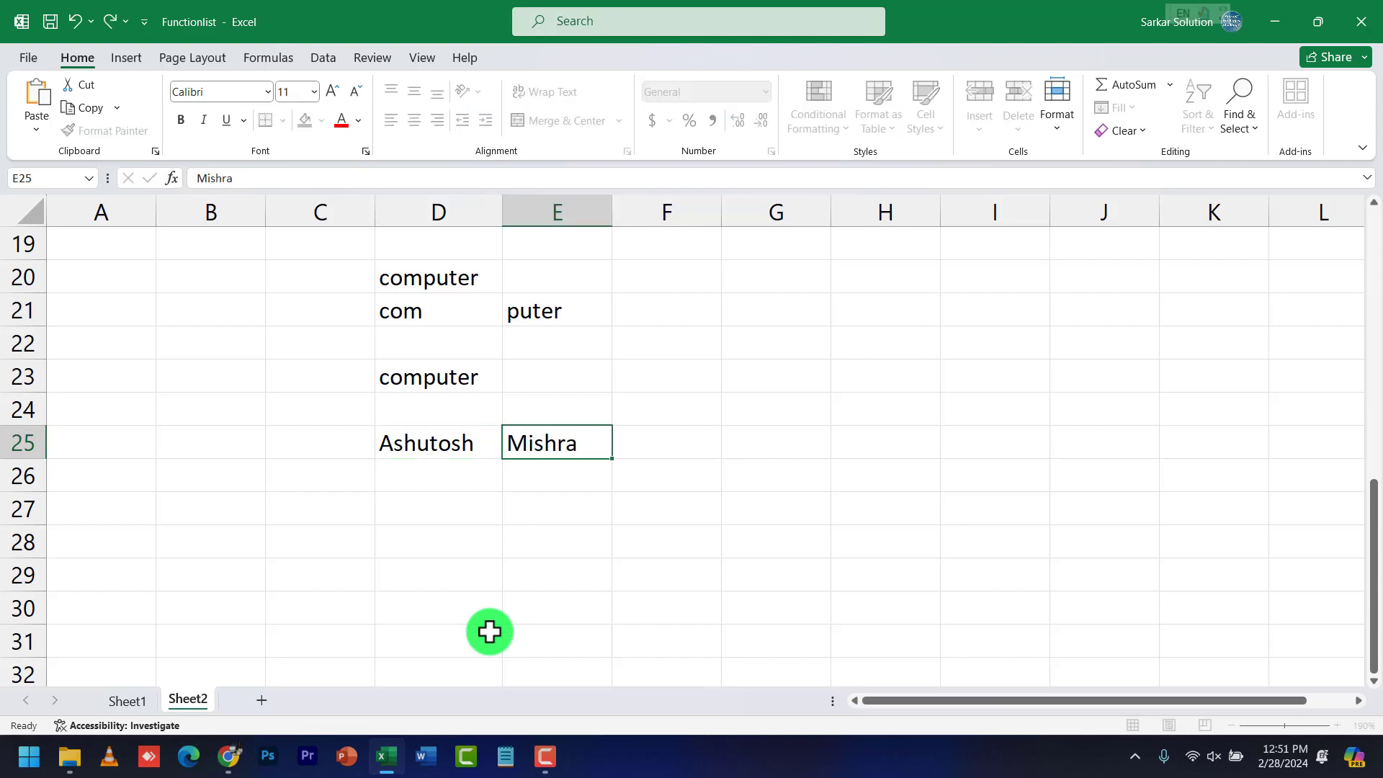
pyautogui.press('Return')
# Review the name cells D25 and E25, then select D27 for the joined name
pyautogui.click(485, 447)
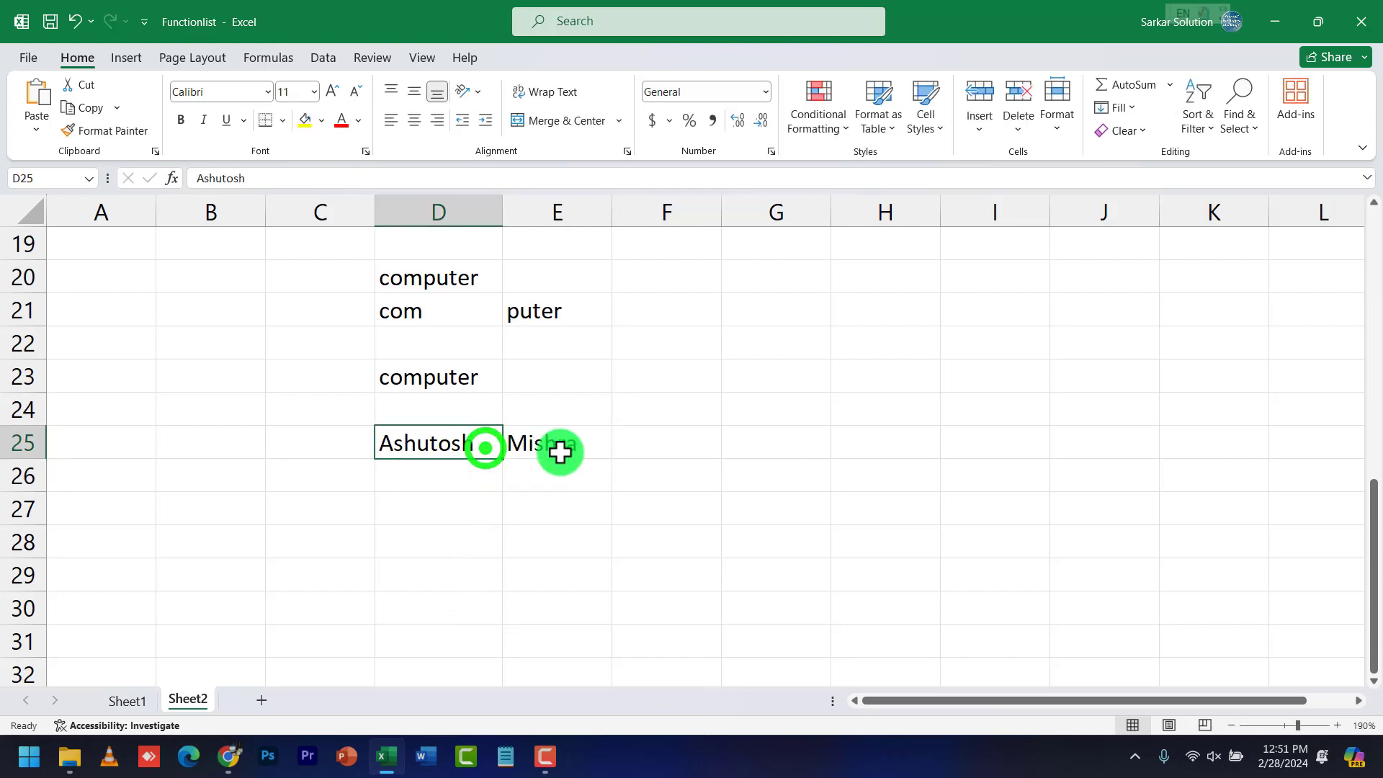
pyautogui.click(552, 448)
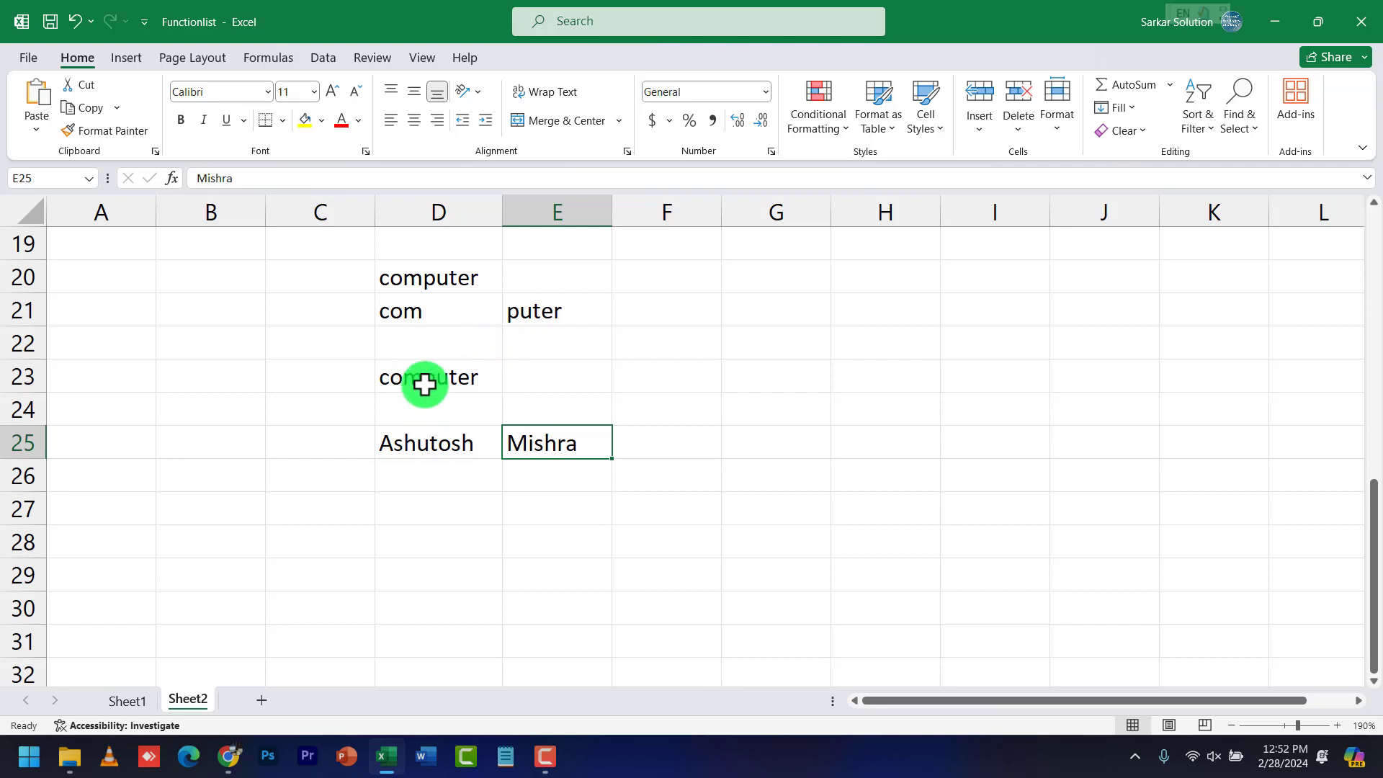
pyautogui.click(451, 441)
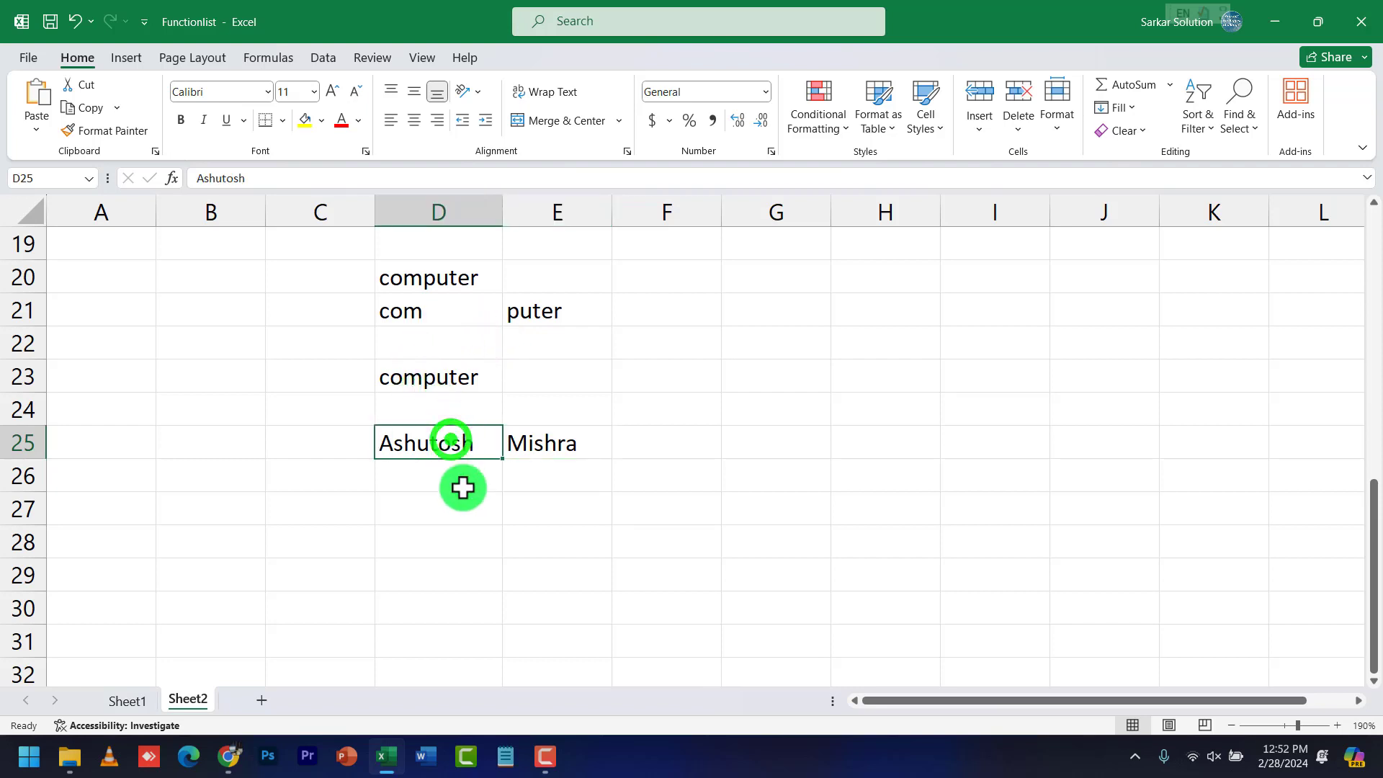
pyautogui.click(466, 506)
# Enter =CONCATENATE(D25,E25) in D27 to join the first name and surname
pyautogui.write('=')
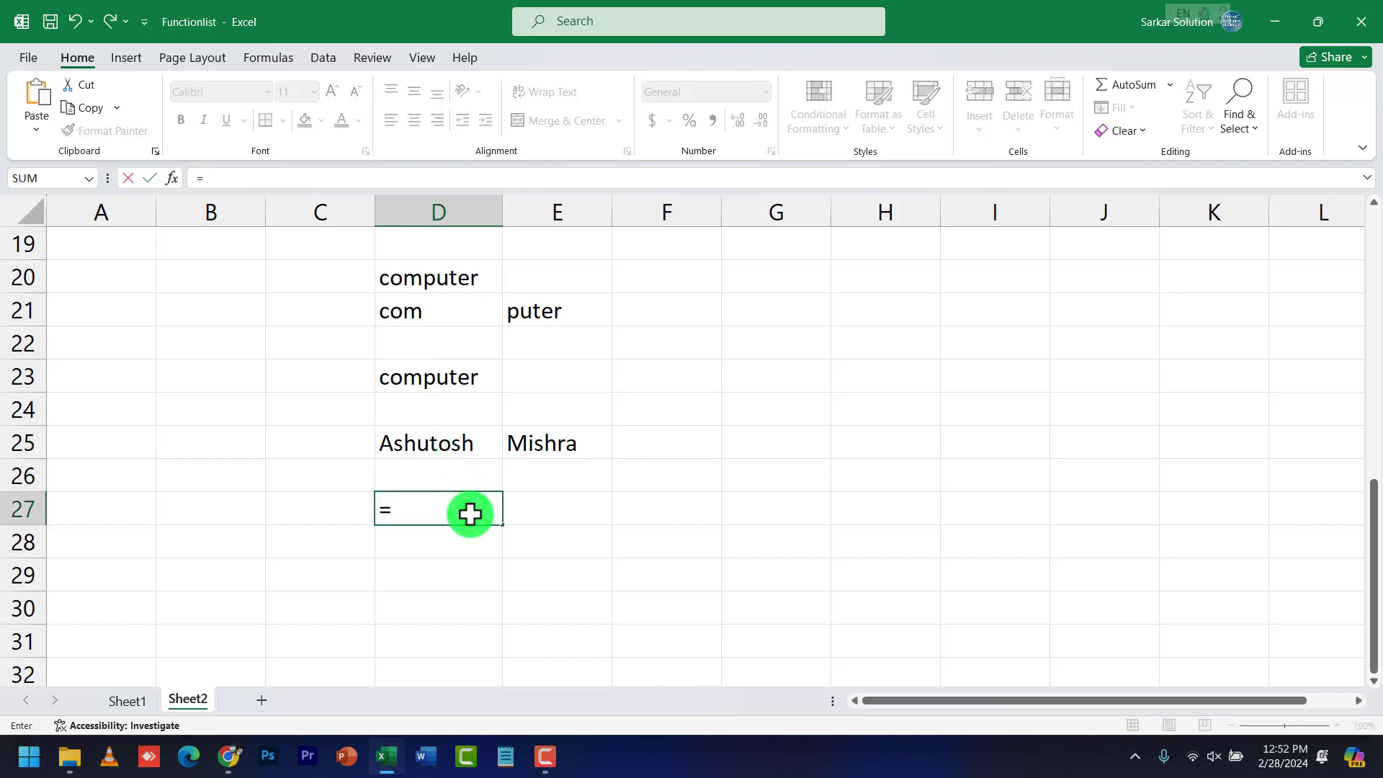
pyautogui.write('conta')
pyautogui.press('BackSpace')
pyautogui.press('BackSpace')
pyautogui.write('c')
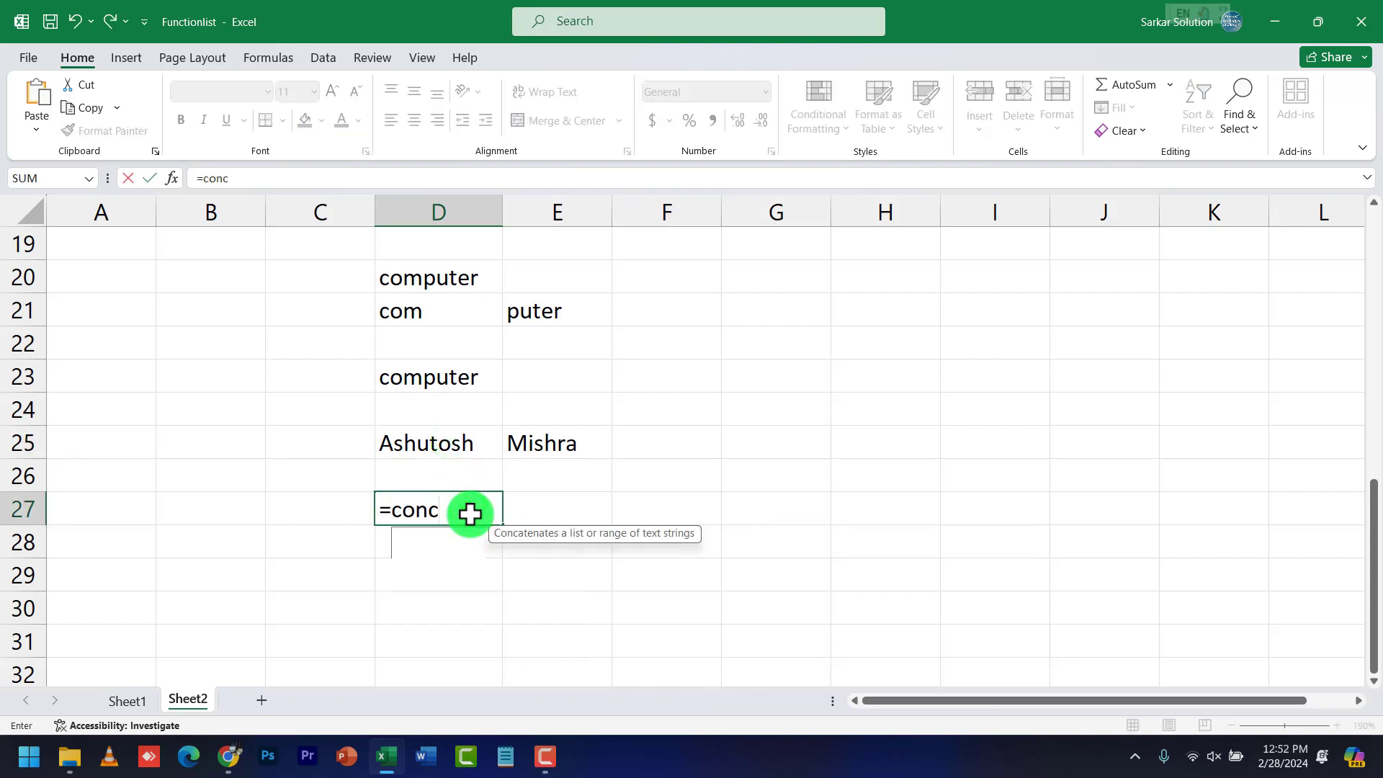
pyautogui.write('atenate')
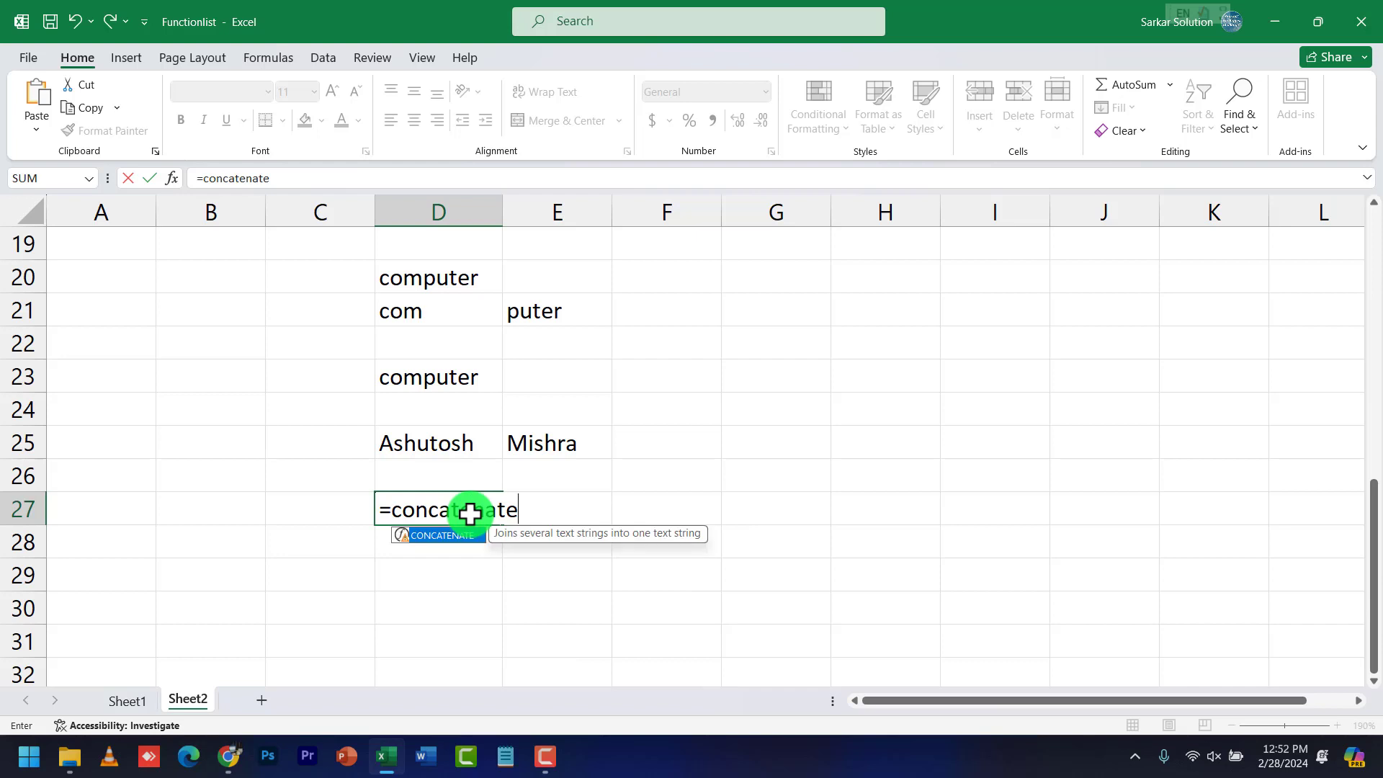
pyautogui.write('(d')
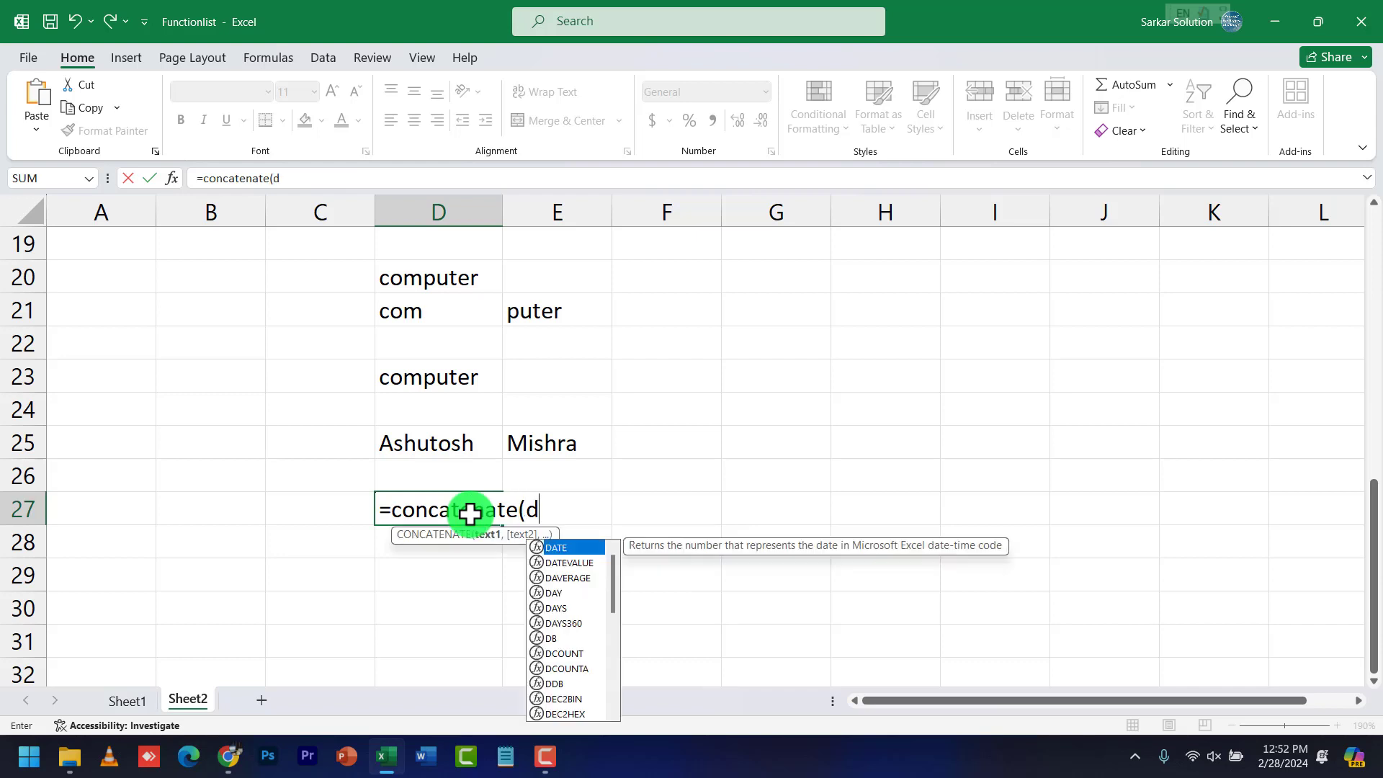
pyautogui.write('25,d')
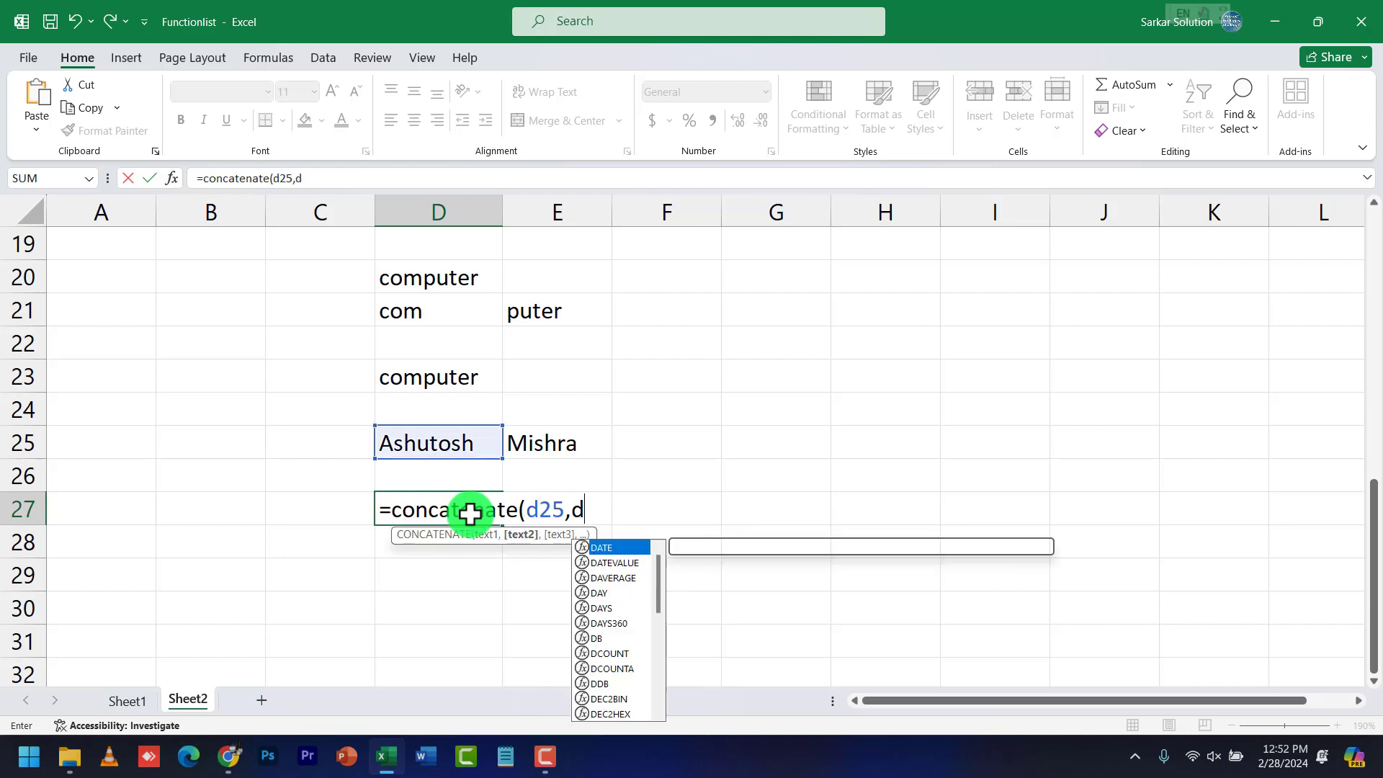
pyautogui.press('BackSpace')
pyautogui.write('e25')
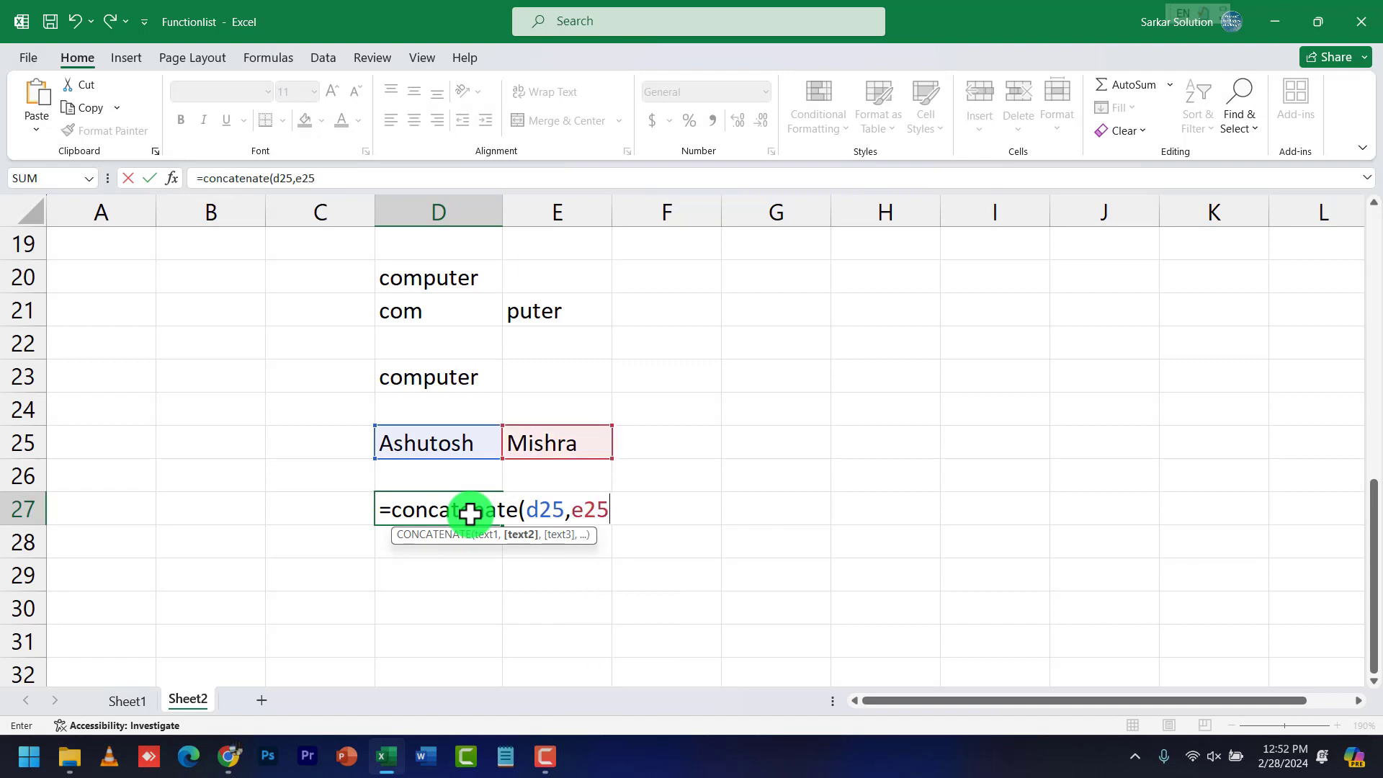
pyautogui.write(')')
pyautogui.press('Return')
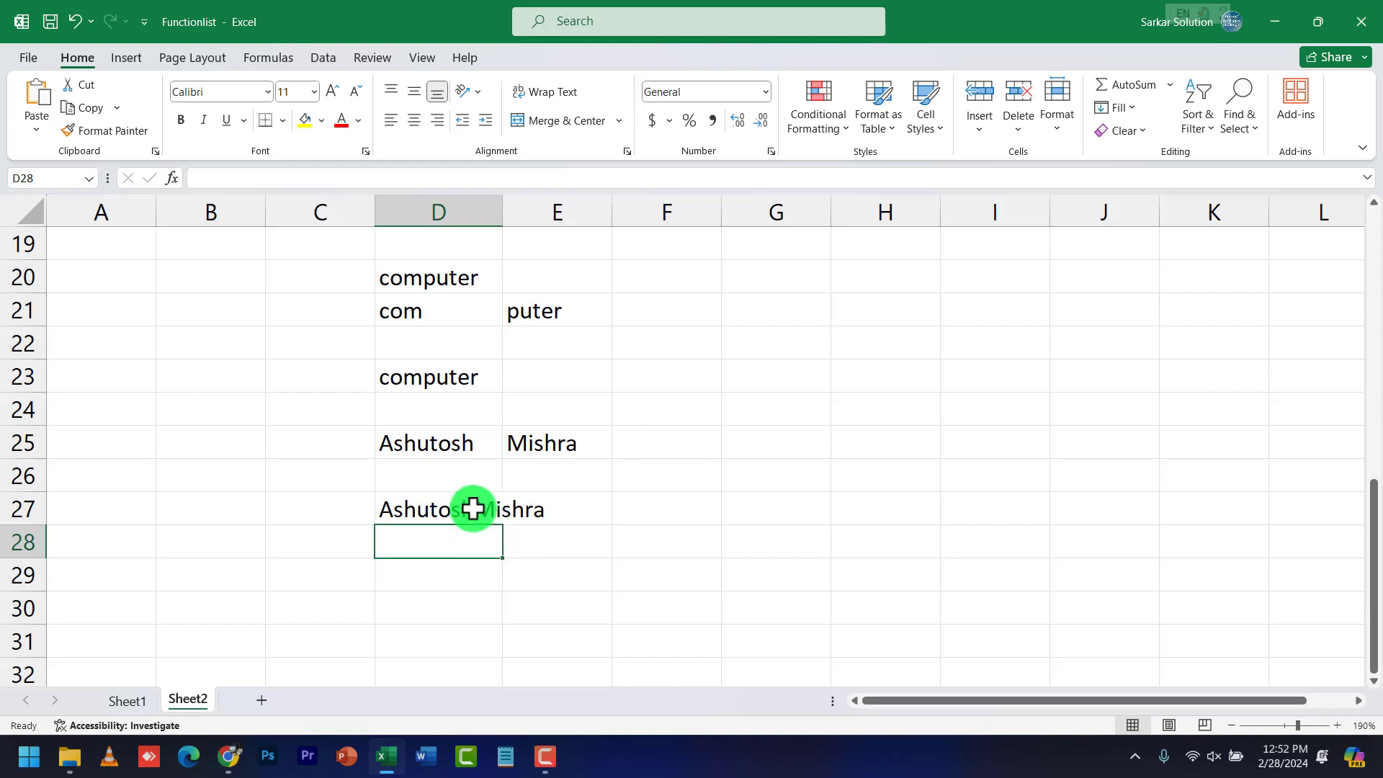
pyautogui.click(470, 509)
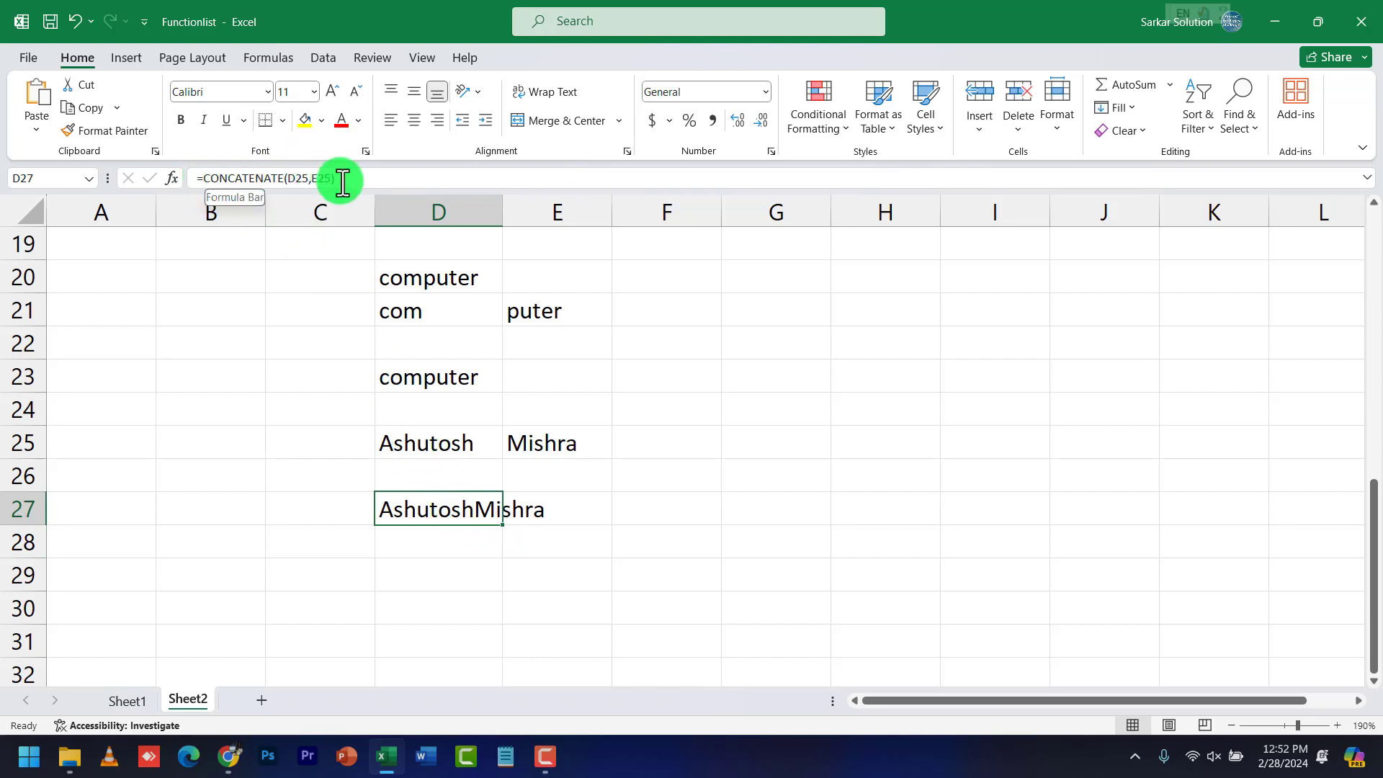
# Insert a quoted space argument so D27 reads =CONCATENATE(D25," ", E25)
pyautogui.doubleClick(480, 510)
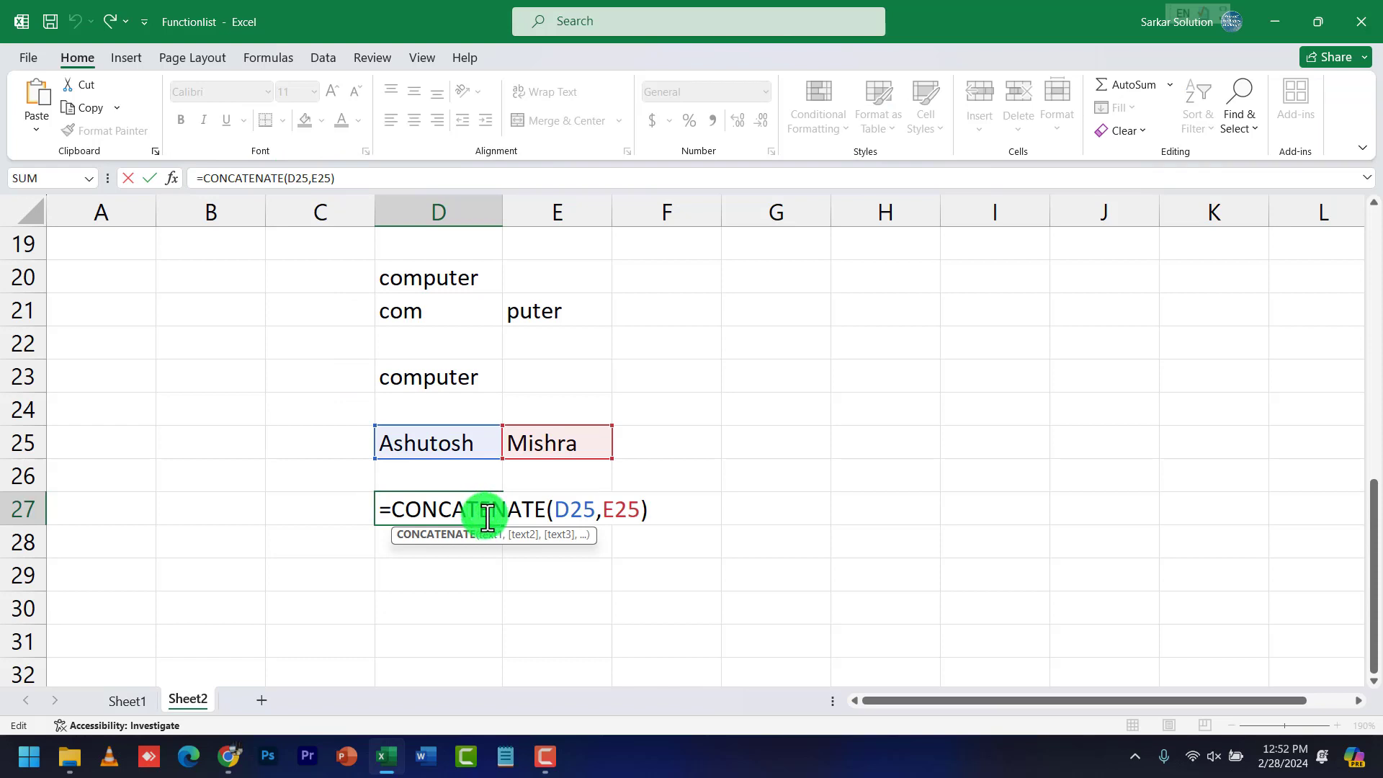
pyautogui.click(602, 510)
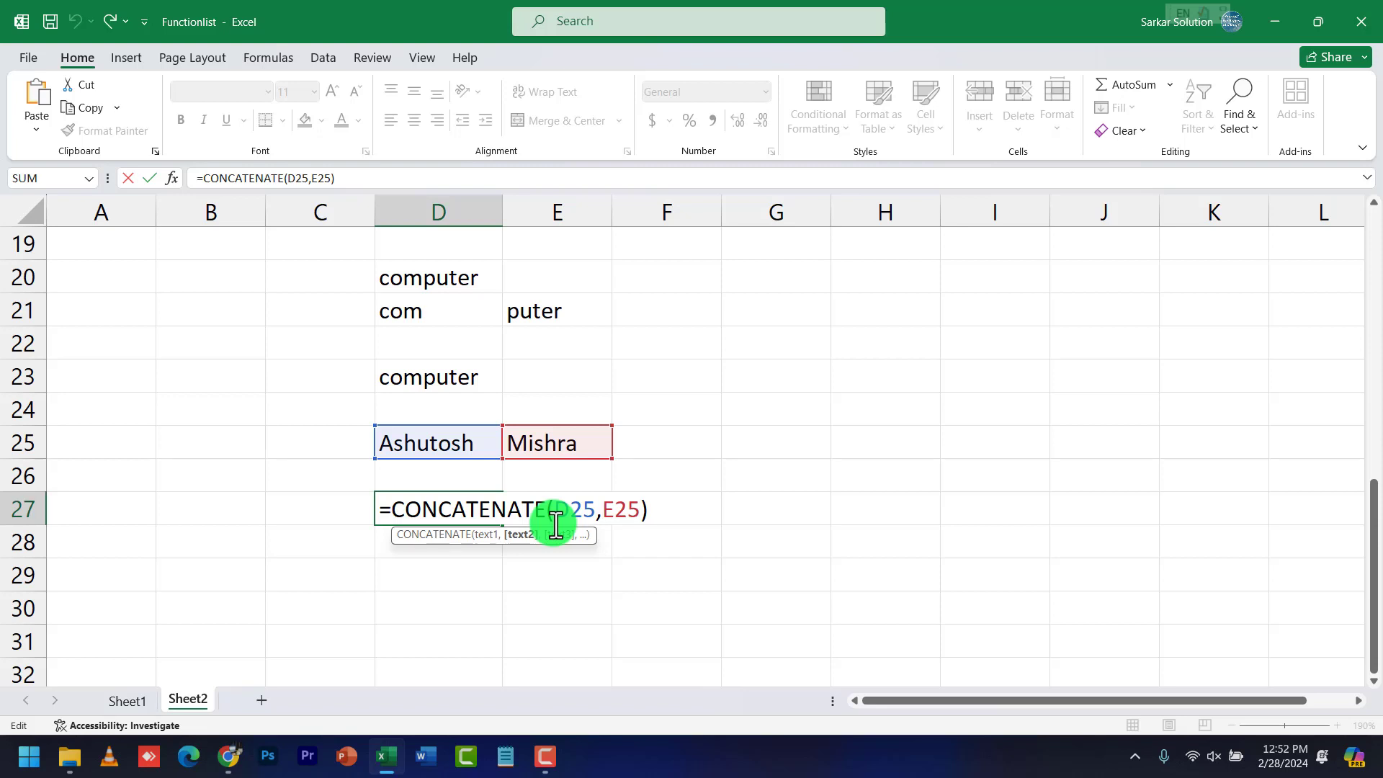
pyautogui.write('"')
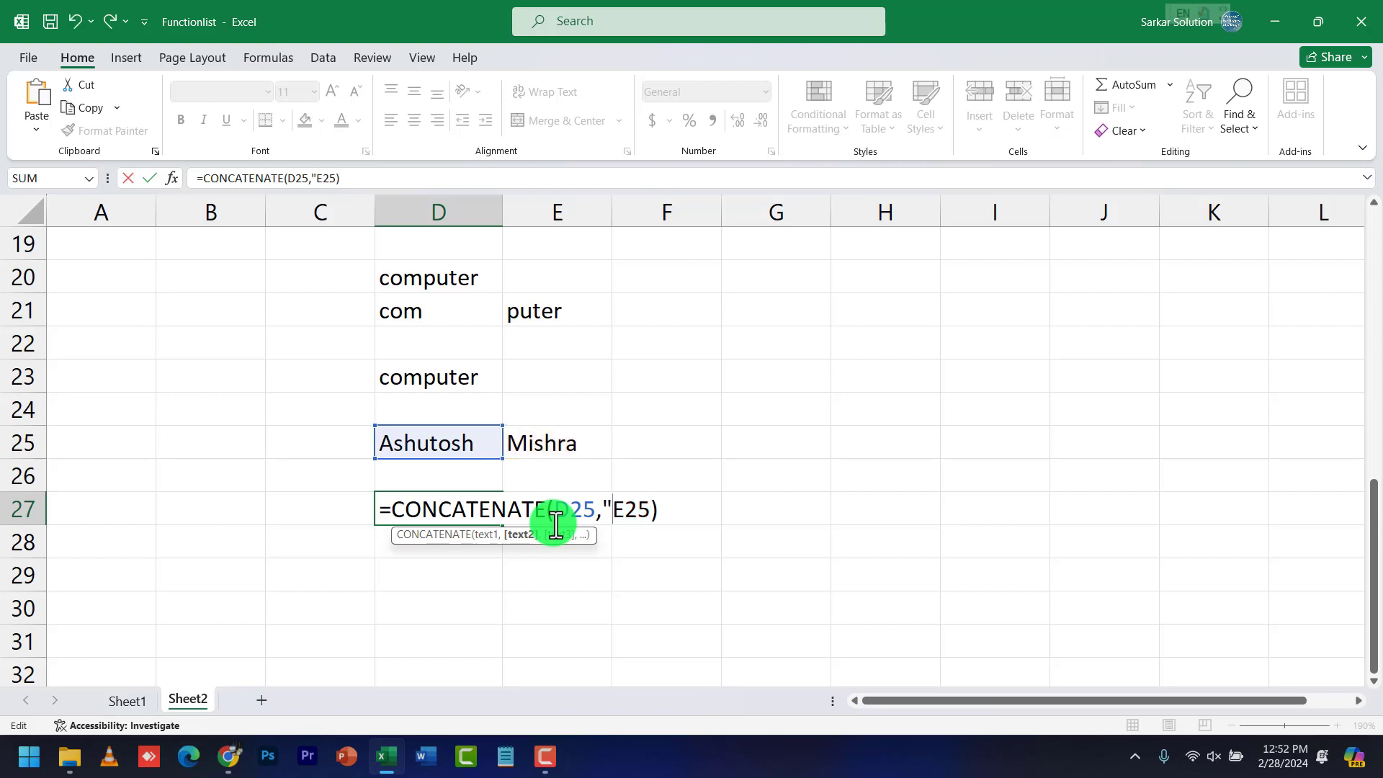
pyautogui.write(' "')
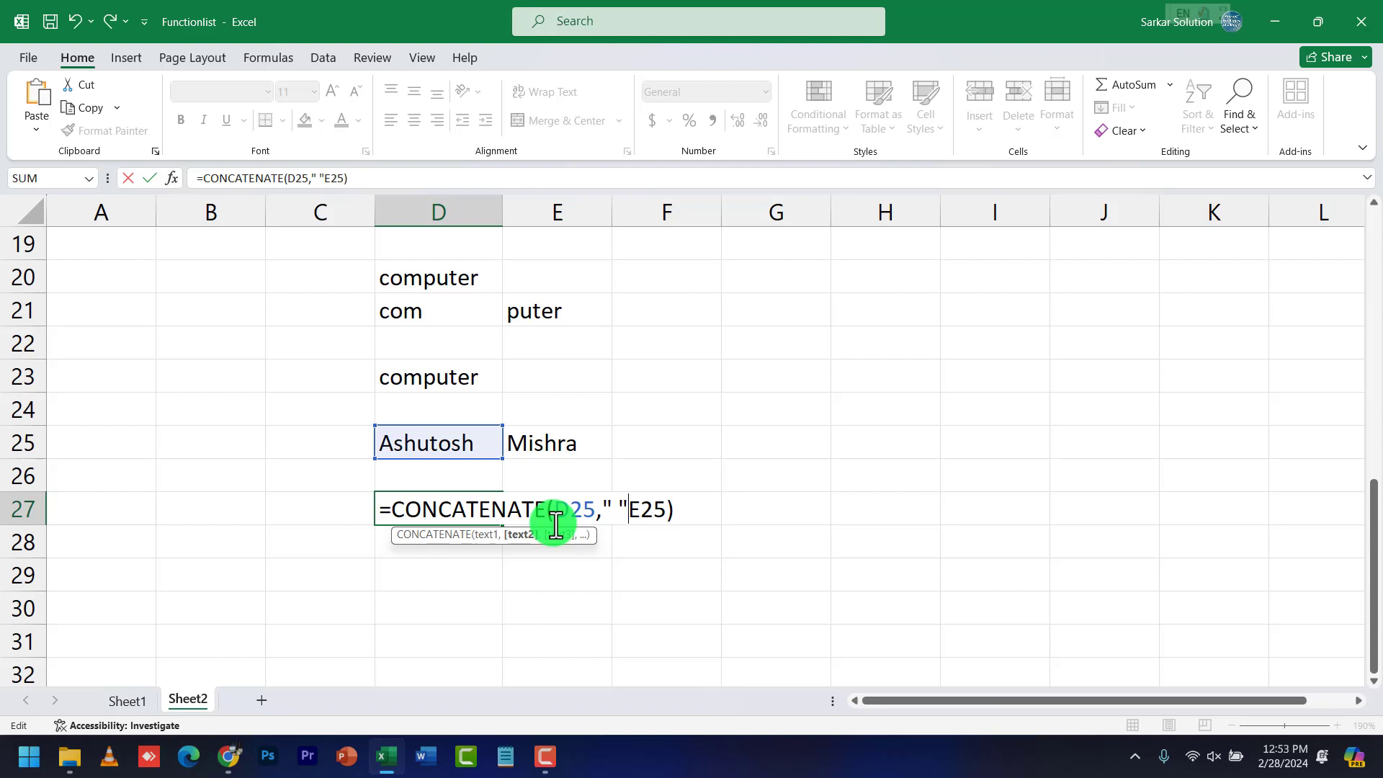
pyautogui.write(',')
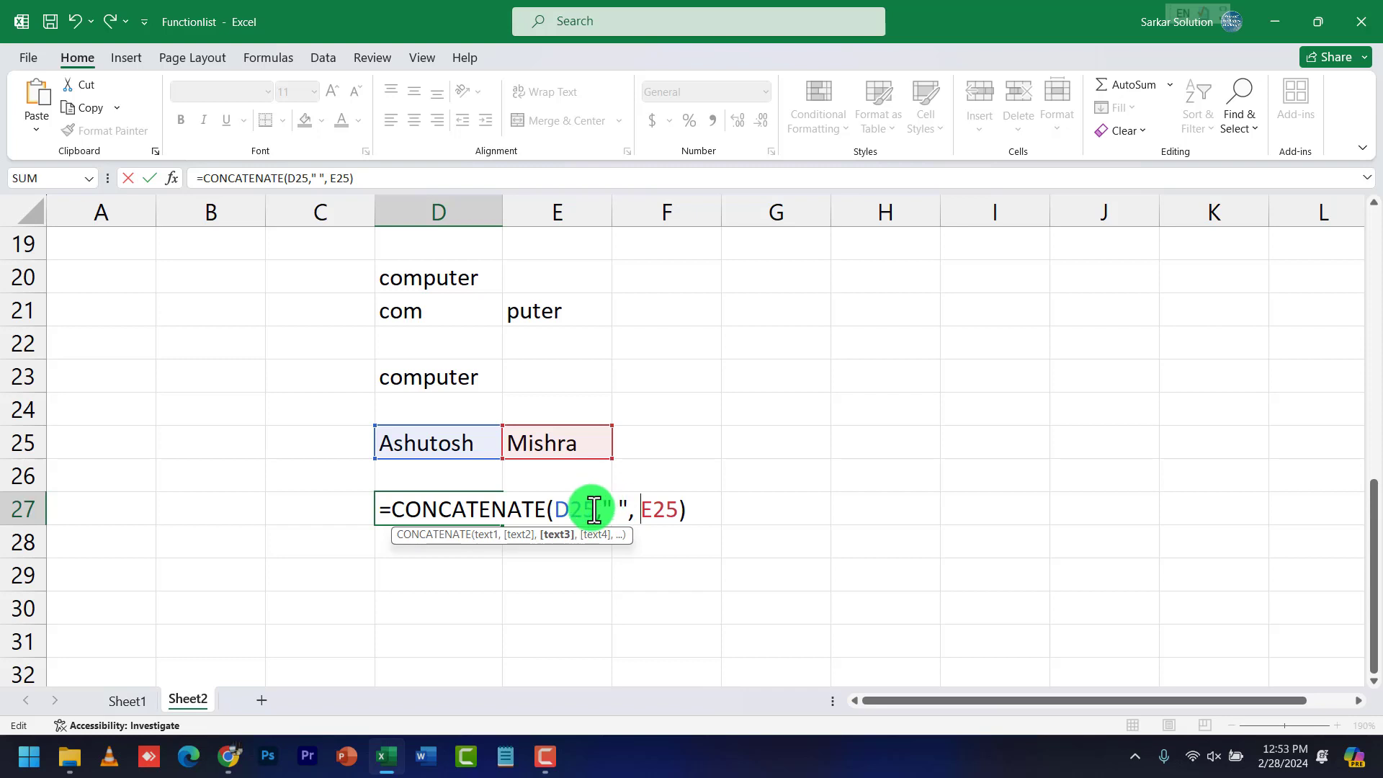
pyautogui.moveTo(587, 513); pyautogui.dragTo(645, 513)
pyautogui.doubleClick(661, 510)
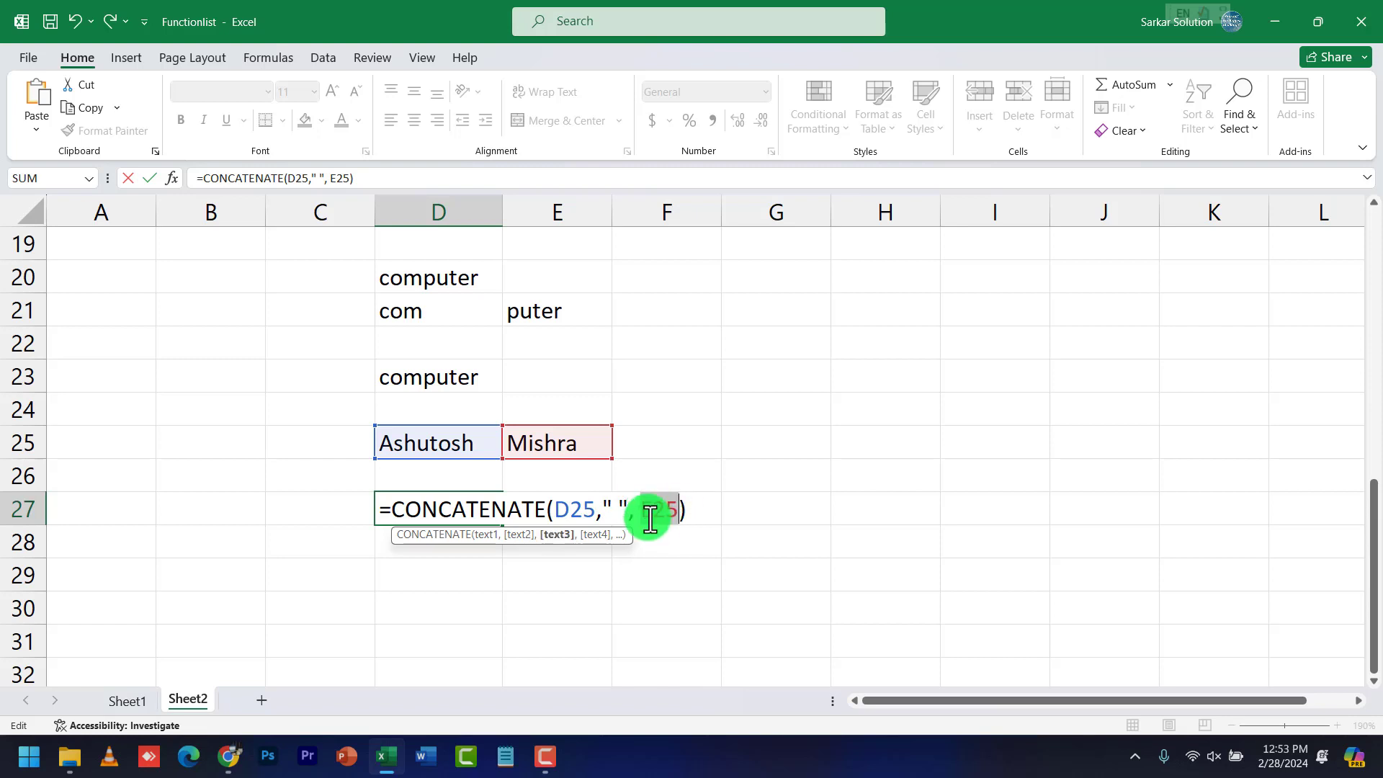
pyautogui.click(613, 508)
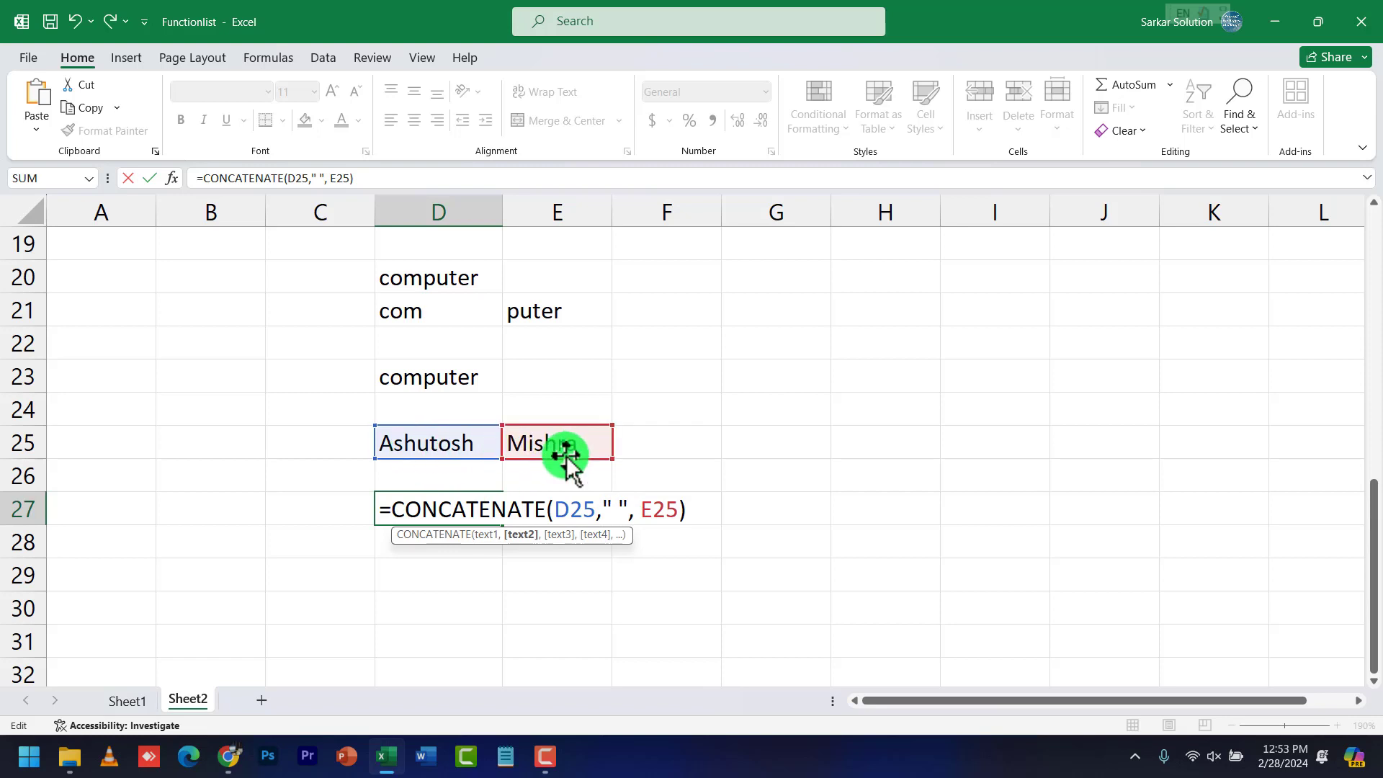
pyautogui.press('Return')
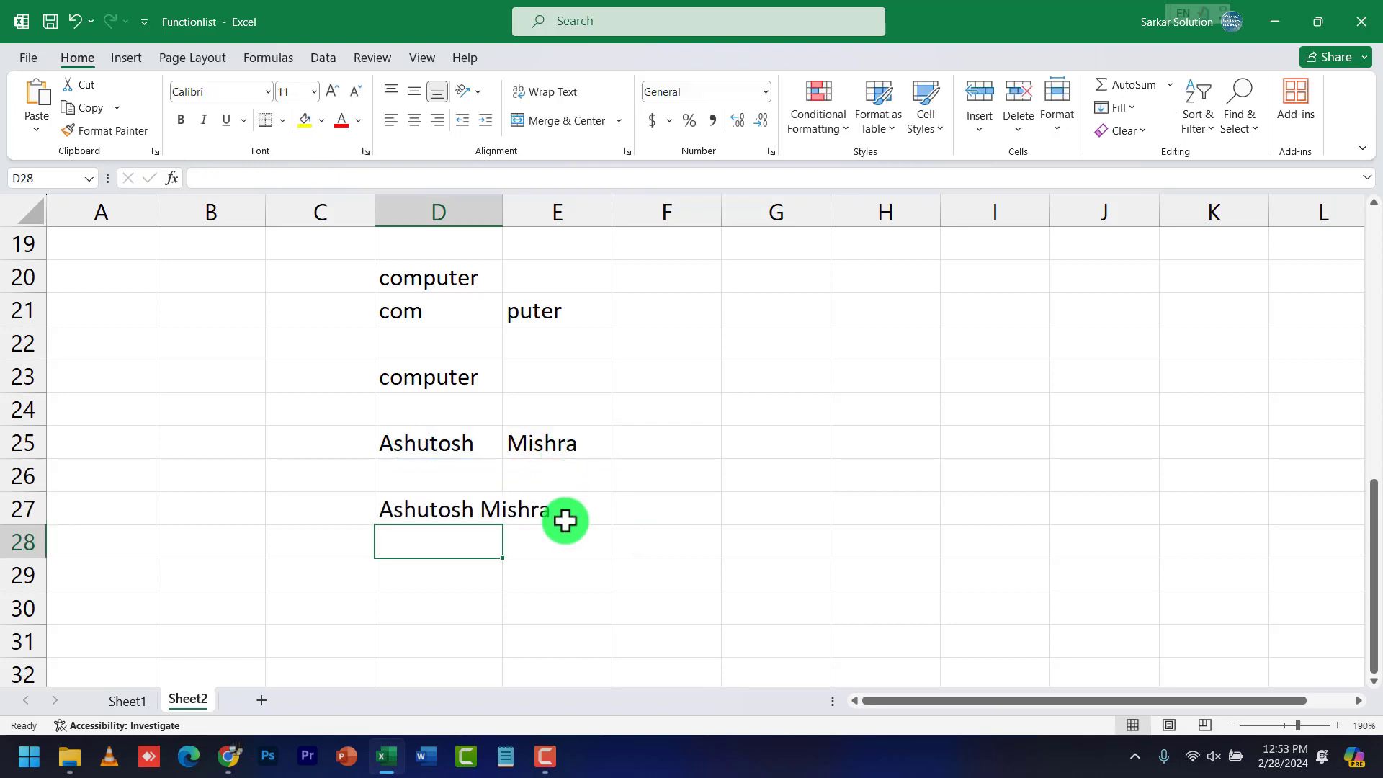
pyautogui.doubleClick(480, 513)
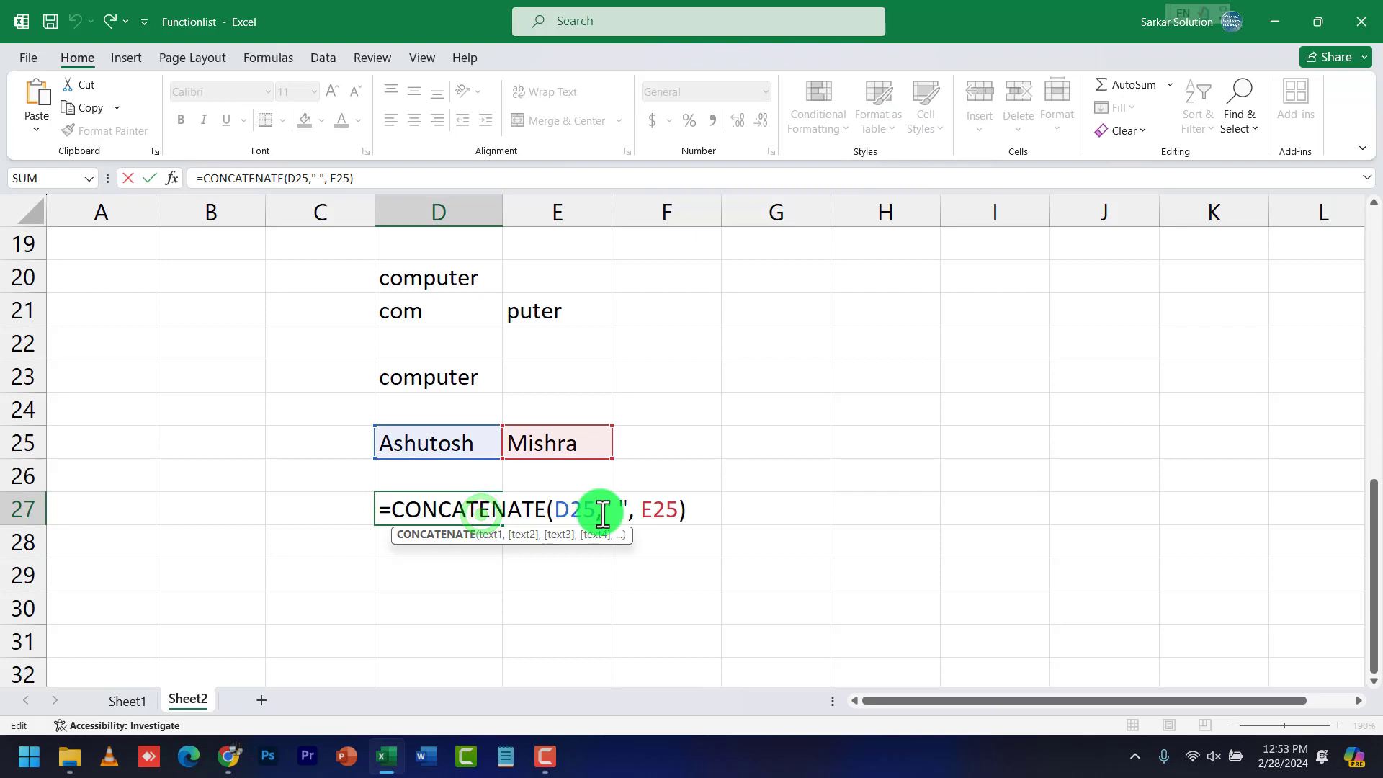
pyautogui.moveTo(602, 513); pyautogui.dragTo(631, 510)
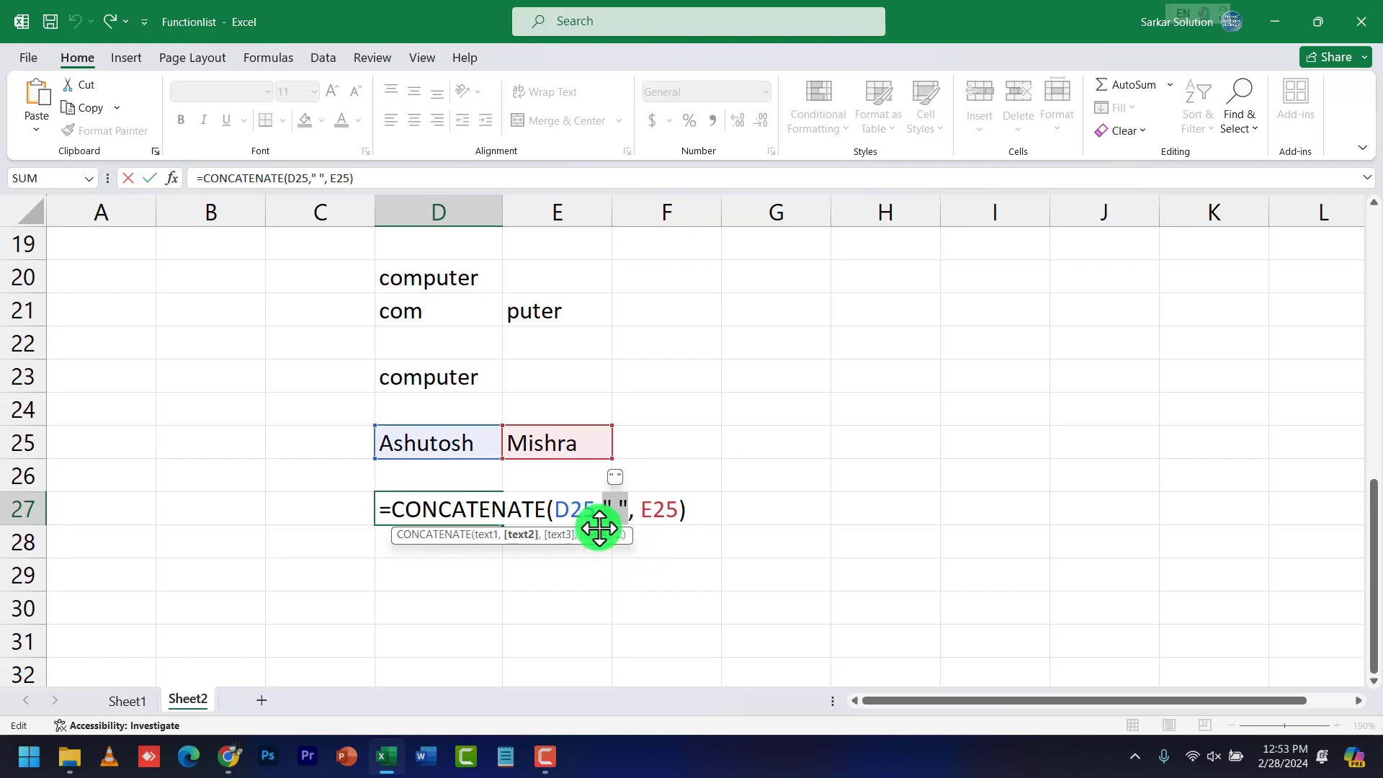
pyautogui.write('"      "')
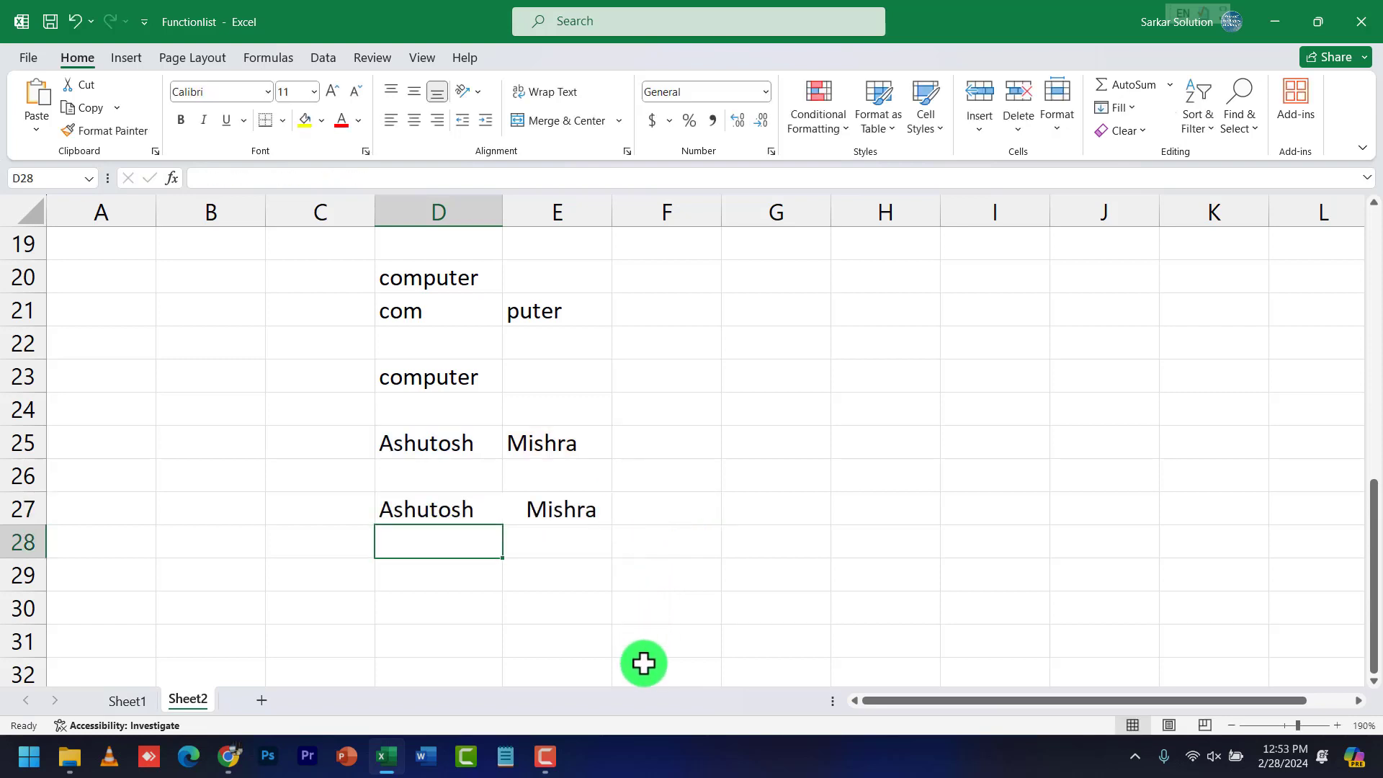
pyautogui.click(484, 515)
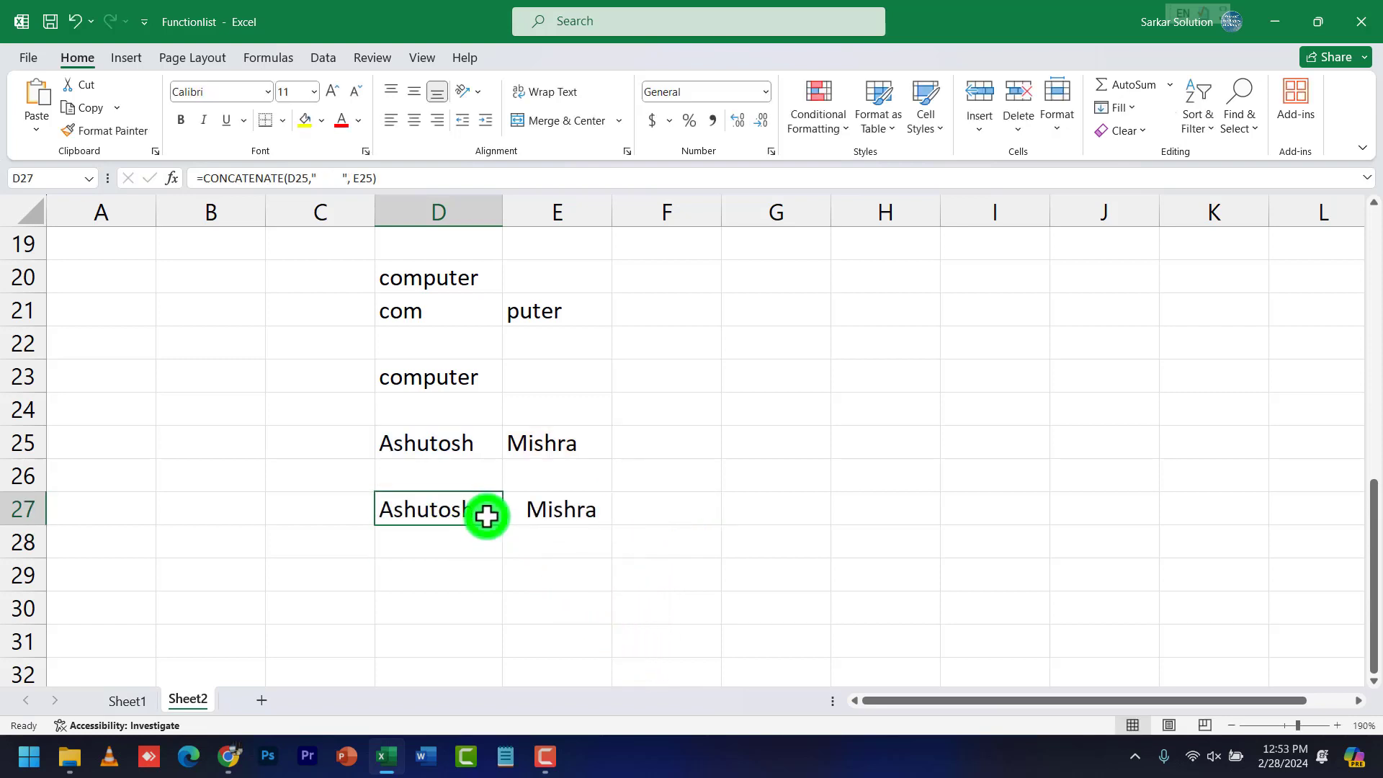
pyautogui.doubleClick(505, 513)
pyautogui.moveTo(609, 512); pyautogui.dragTo(659, 517)
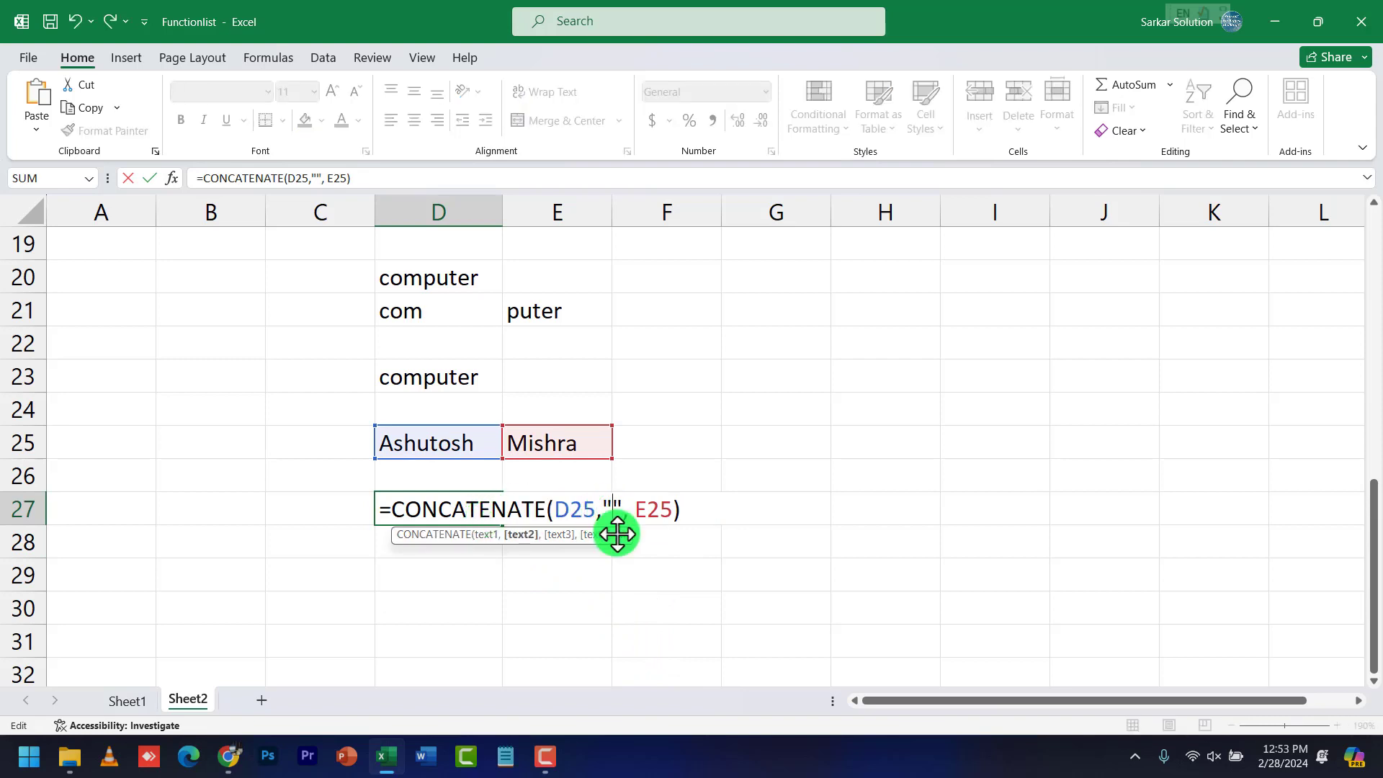
pyautogui.press('Return')
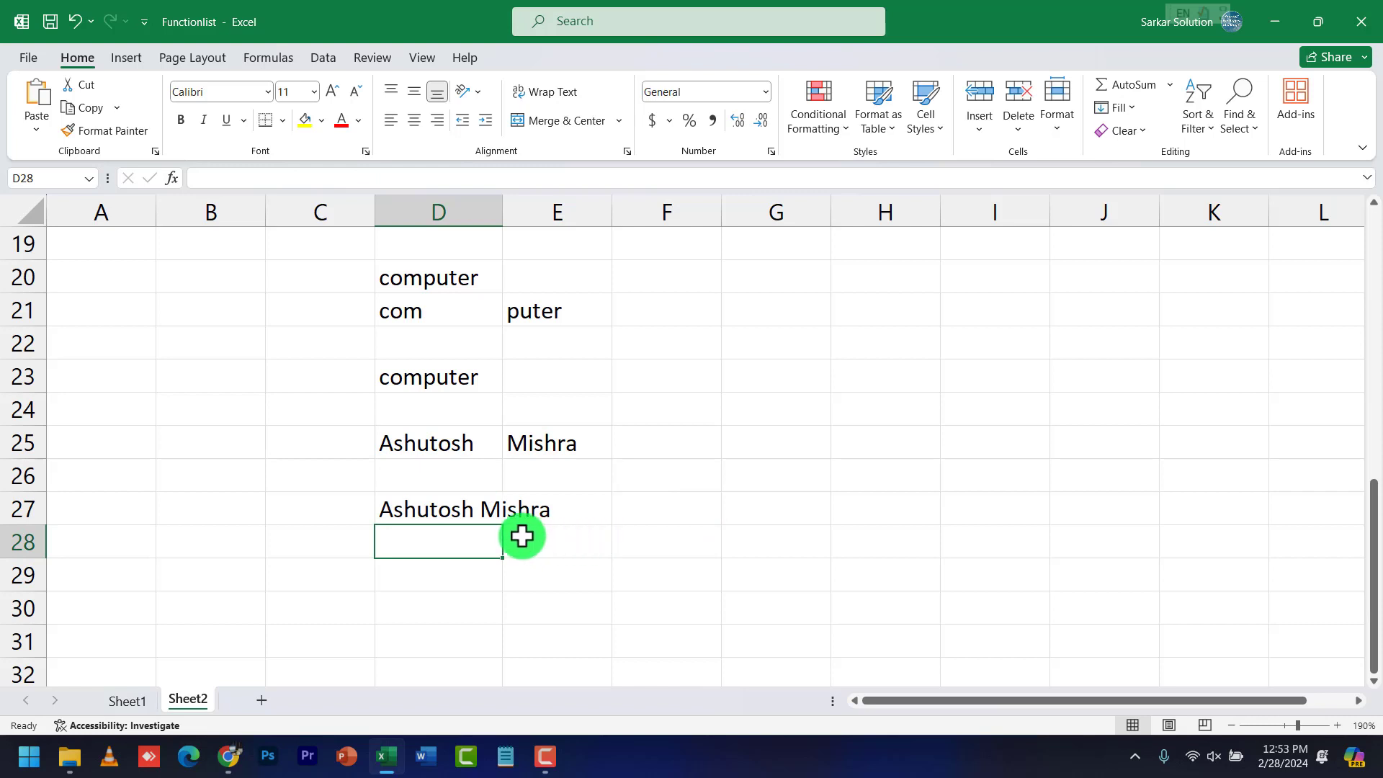
pyautogui.click(493, 503)
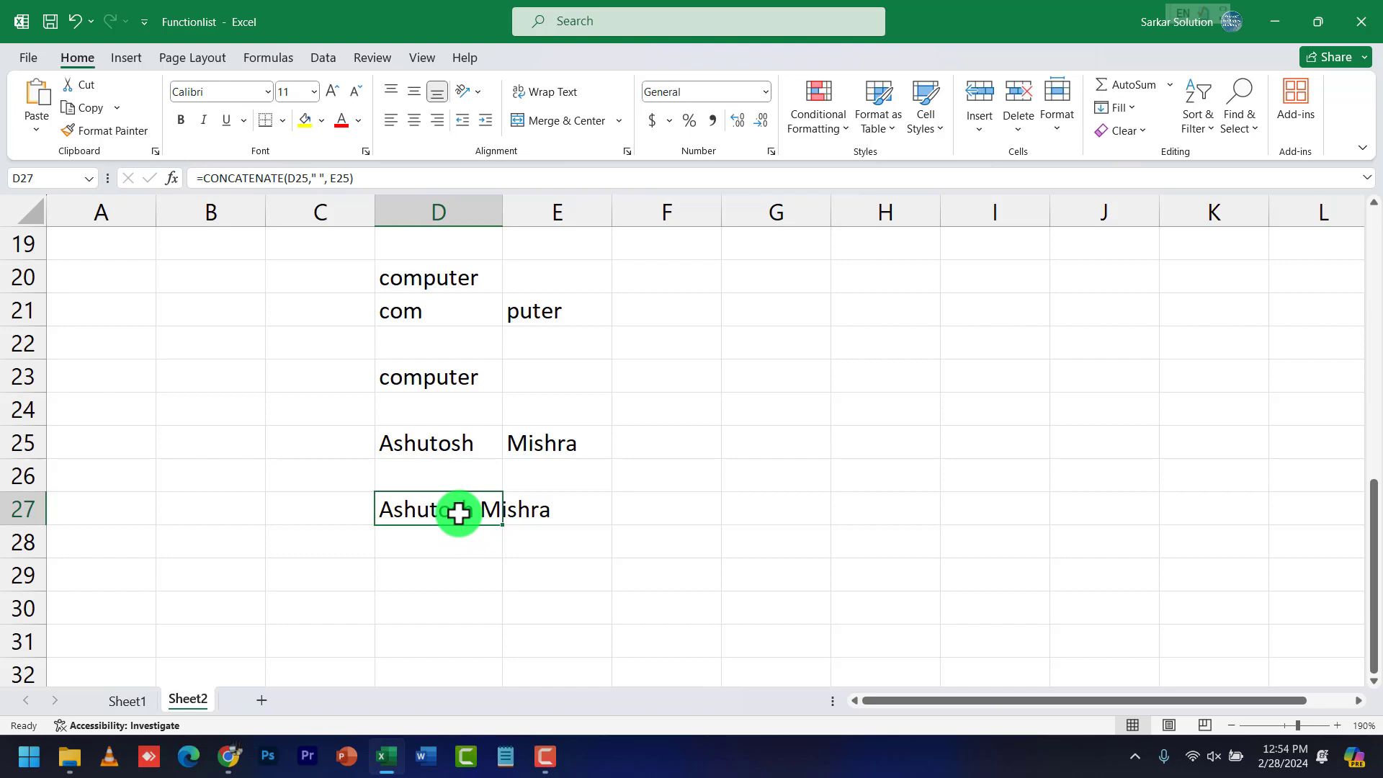
# Review the Code, Char, Left, Right and Concatenate function names on Sheet1
pyautogui.click(134, 702)
pyautogui.scroll(1, 318, 361)
pyautogui.click(340, 395)
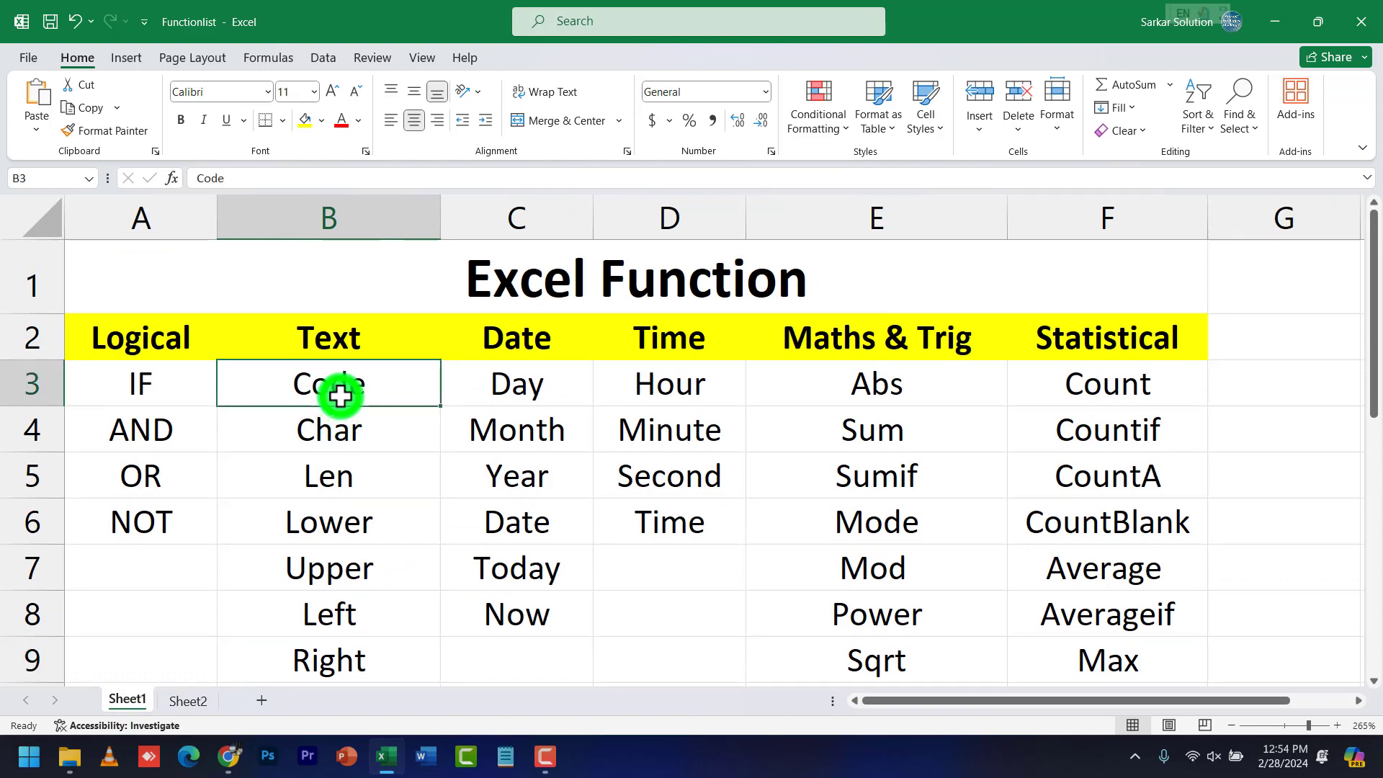
pyautogui.click(351, 412)
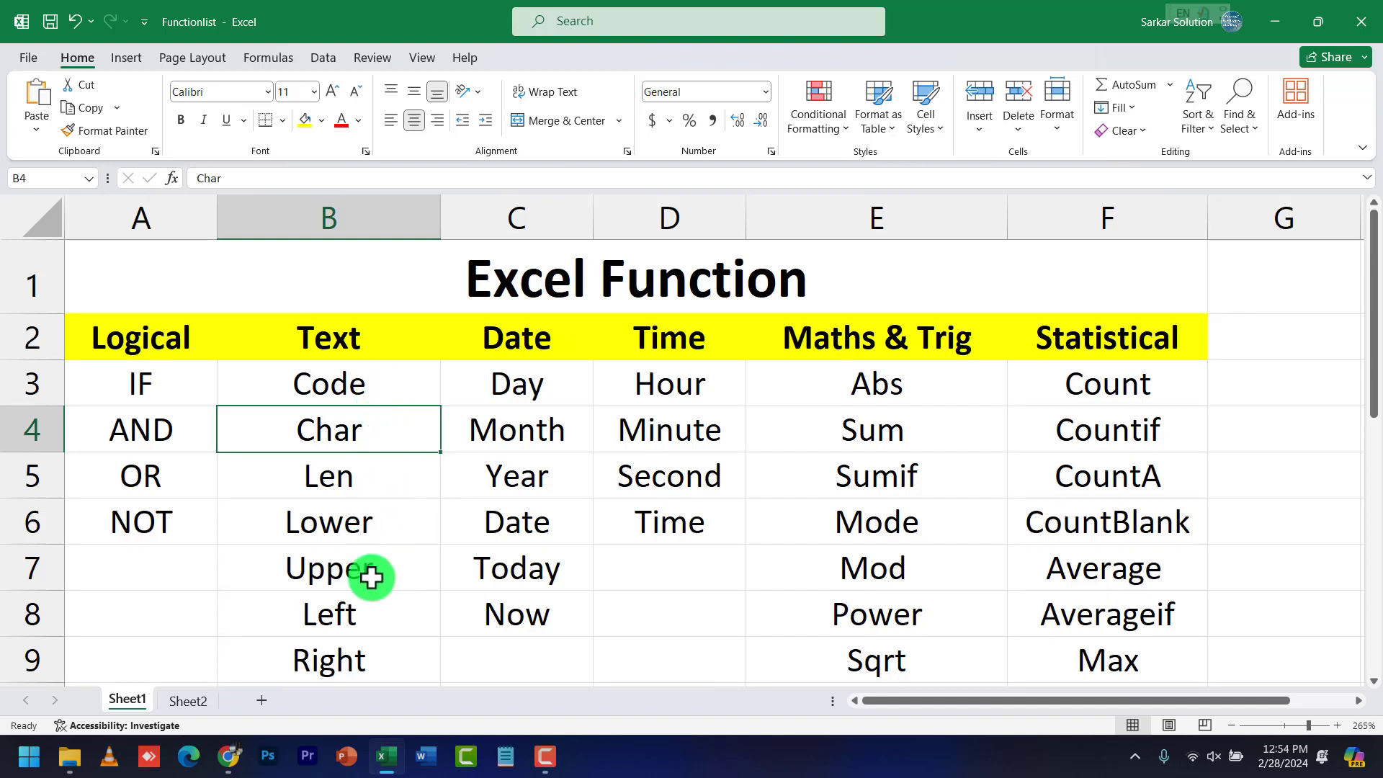
pyautogui.scroll(-1, 372, 577)
pyautogui.click(361, 453)
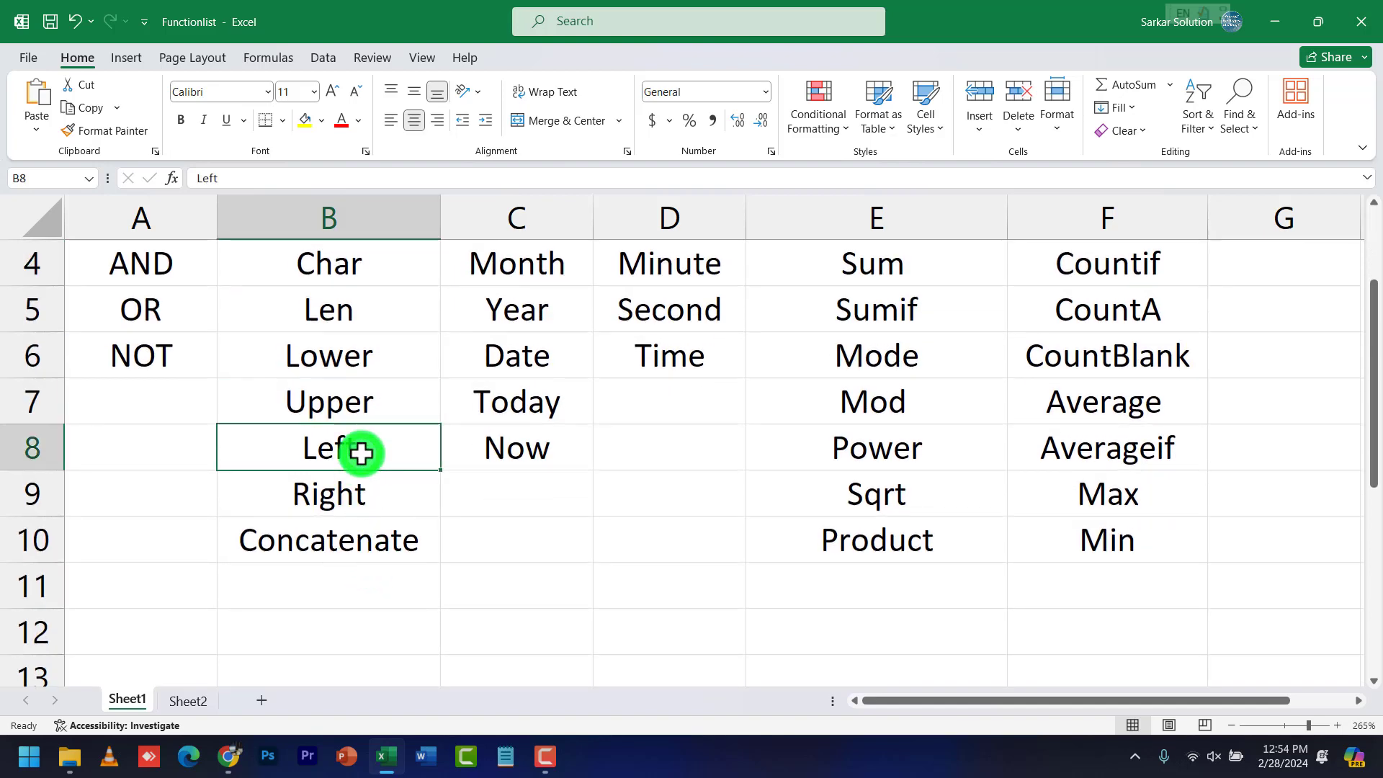
pyautogui.click(361, 494)
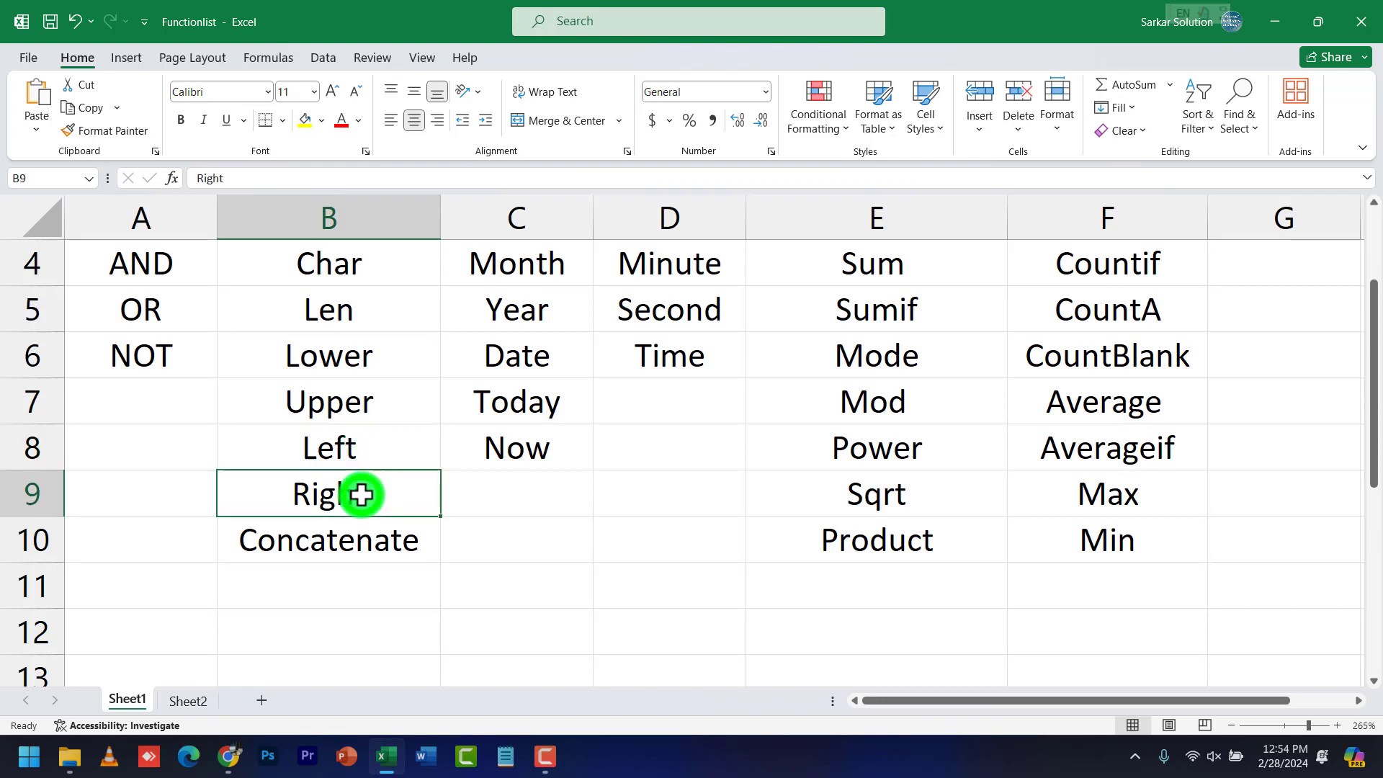
pyautogui.click(364, 539)
# Check Day in the Date column, then add a new blank Sheet3 from Sheet2
pyautogui.scroll(1, 466, 534)
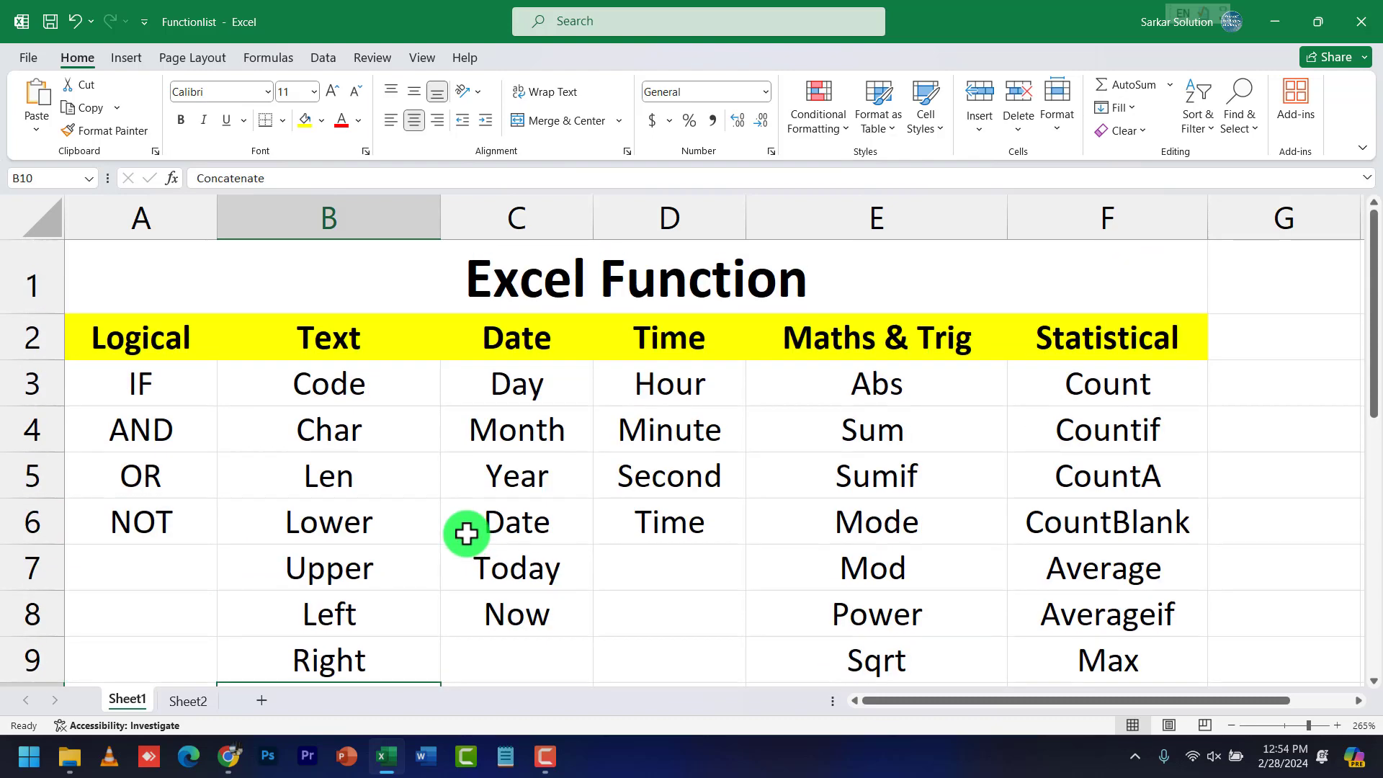
pyautogui.click(544, 386)
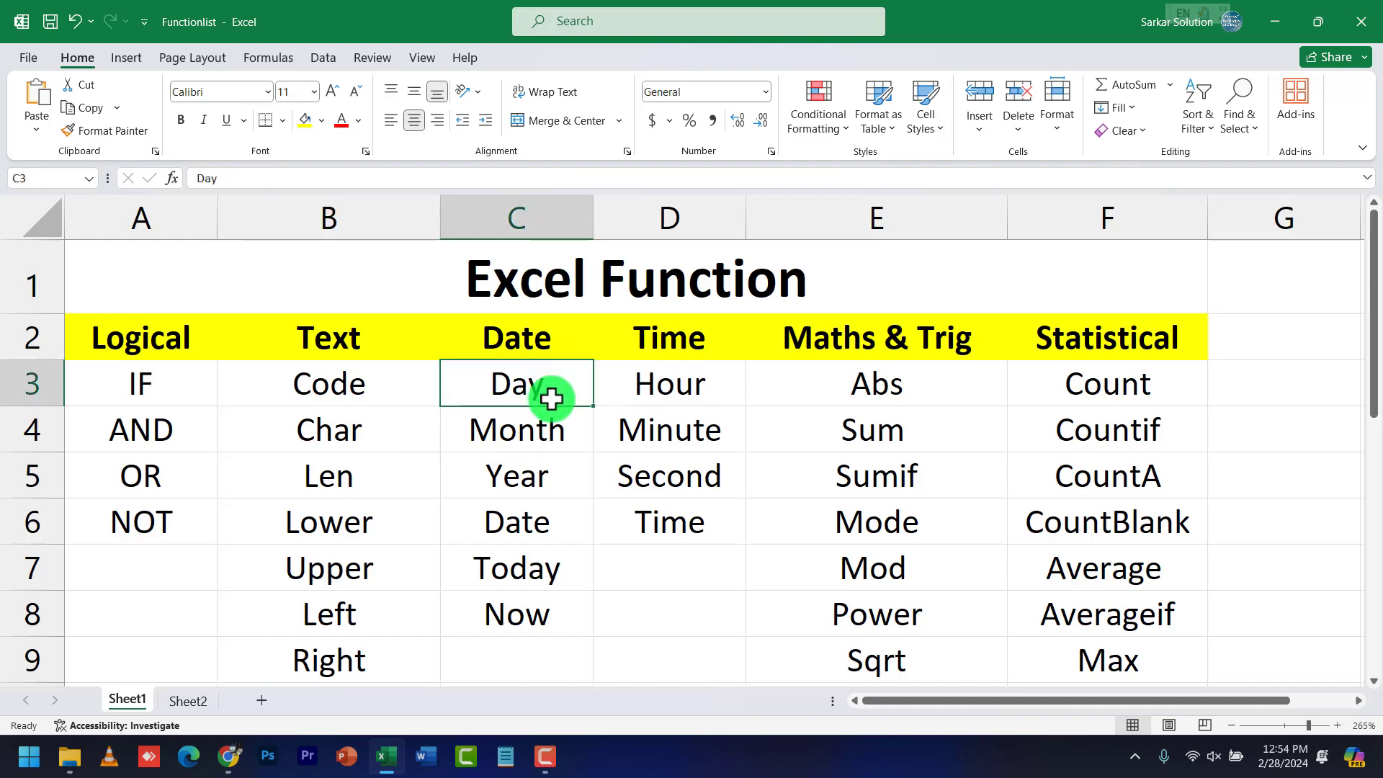
pyautogui.click(198, 699)
pyautogui.click(256, 701)
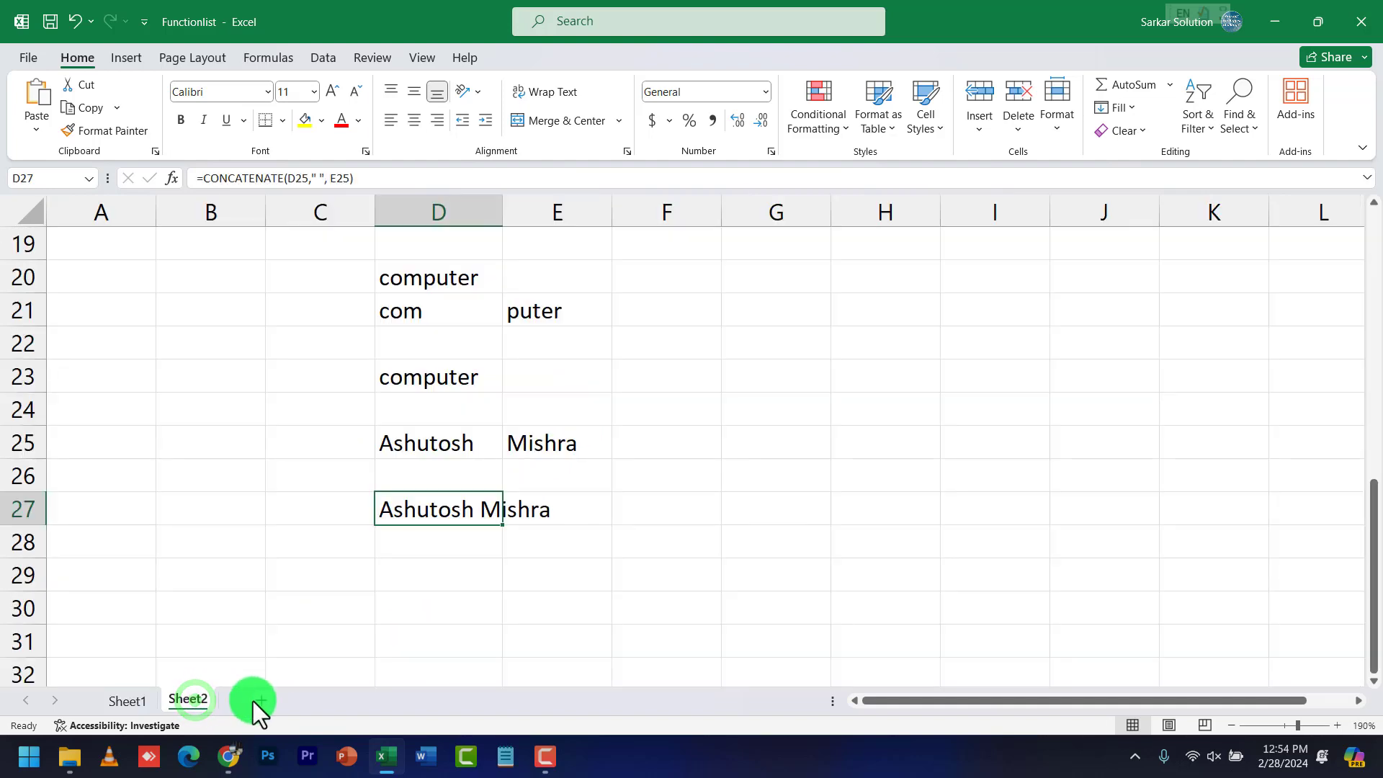
# Leave the number format unchanged and select cell C4 on Sheet3
pyautogui.scroll(2, 180, 338)
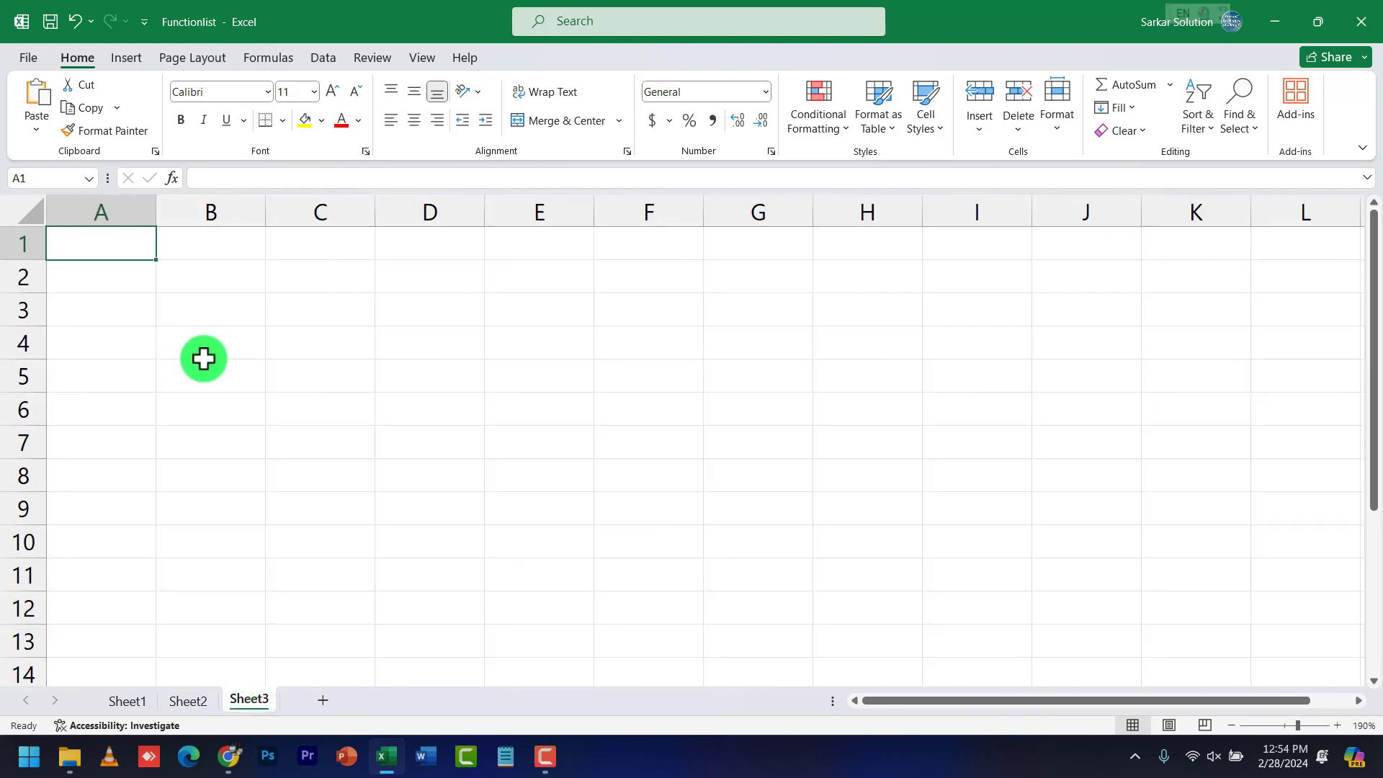
pyautogui.click(764, 92)
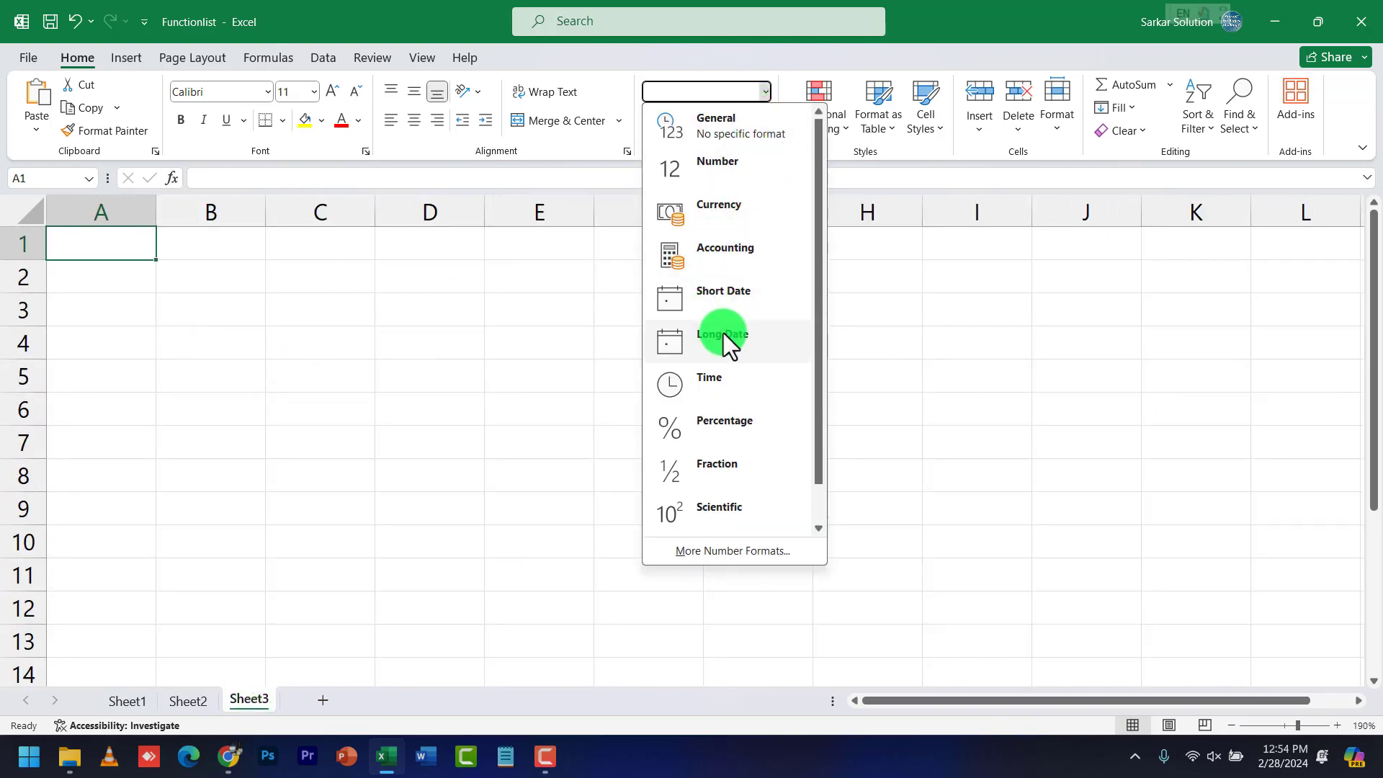
pyautogui.click(377, 333)
pyautogui.click(306, 330)
pyautogui.scroll(2, 297, 348)
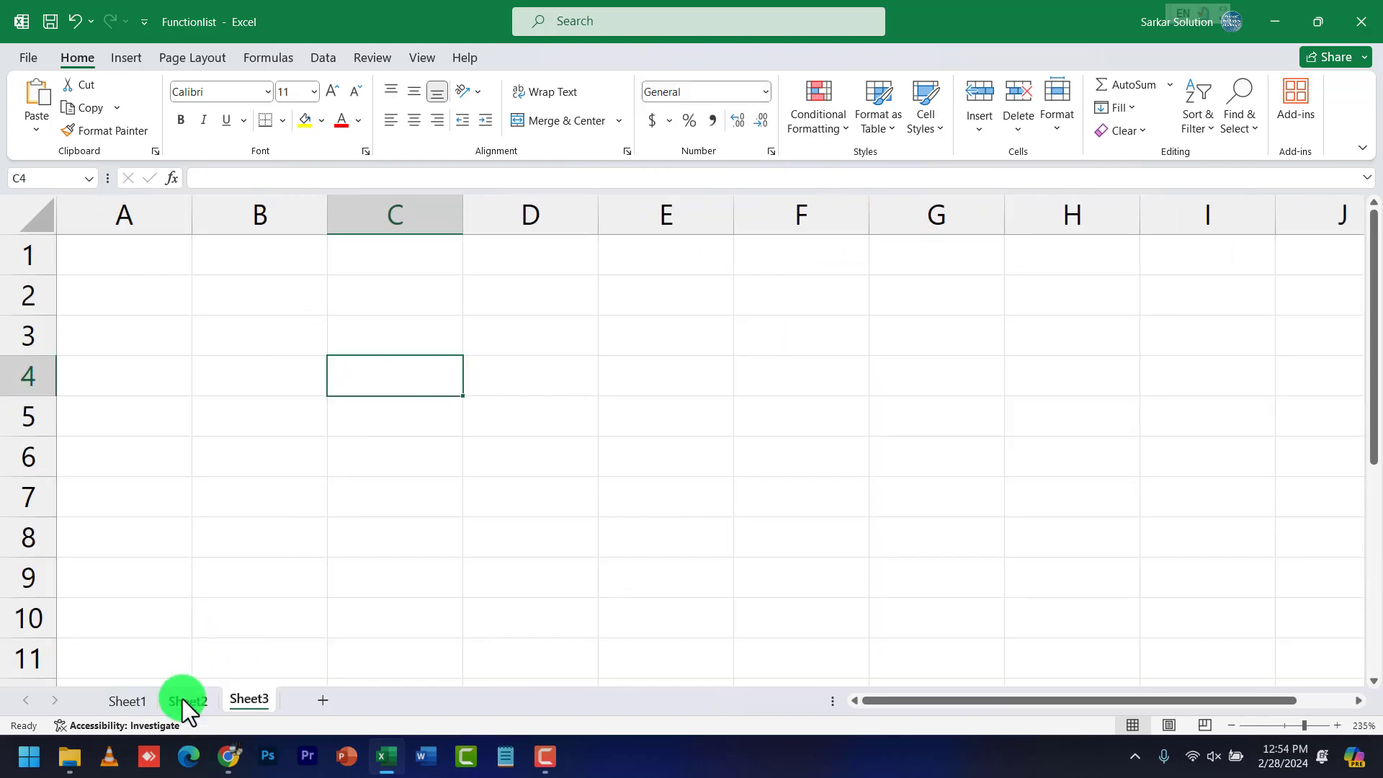
# After checking Today on Sheet1's list, enter =TODAY() in Sheet3's C4, showing 2/28/2024
pyautogui.click(140, 703)
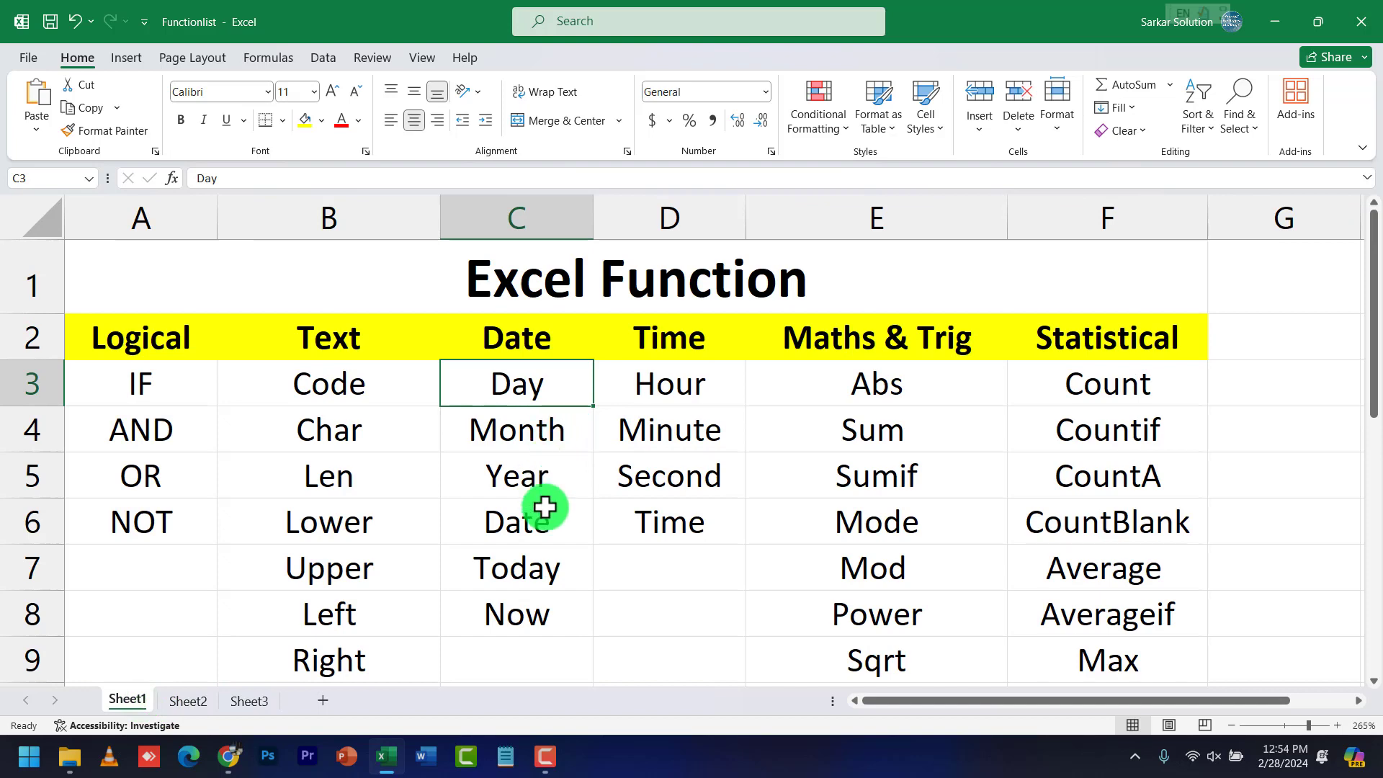
pyautogui.click(530, 582)
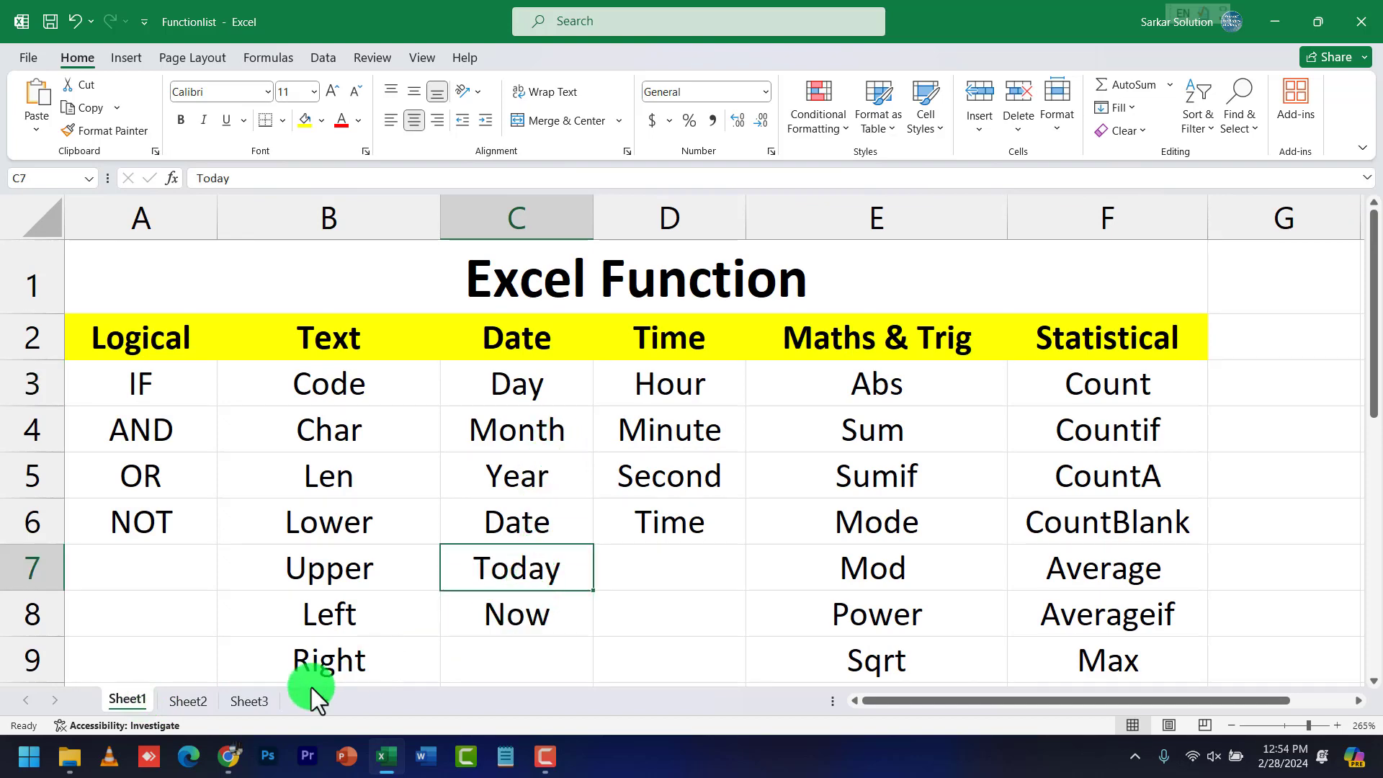
pyautogui.click(248, 700)
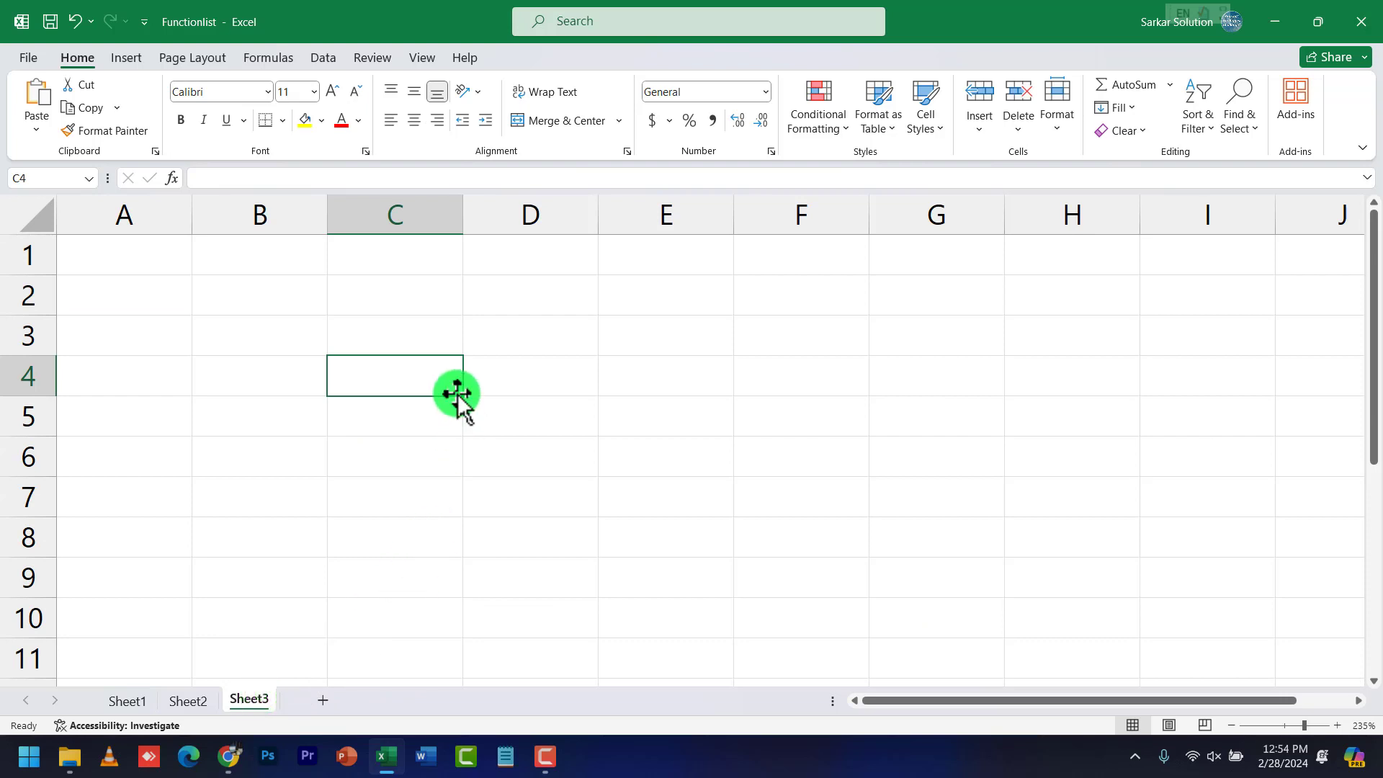
pyautogui.write('=today(')
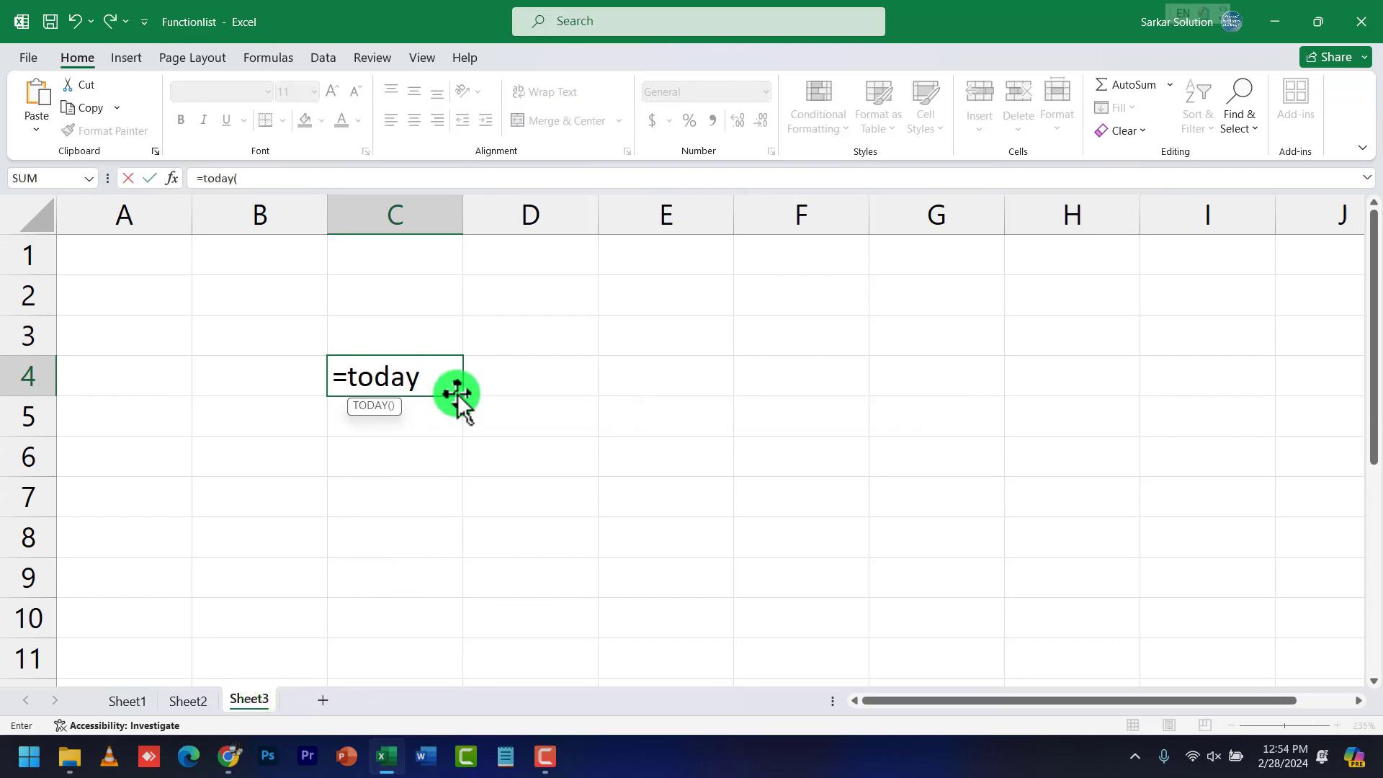
pyautogui.write(')')
pyautogui.press('Return')
pyautogui.click(451, 374)
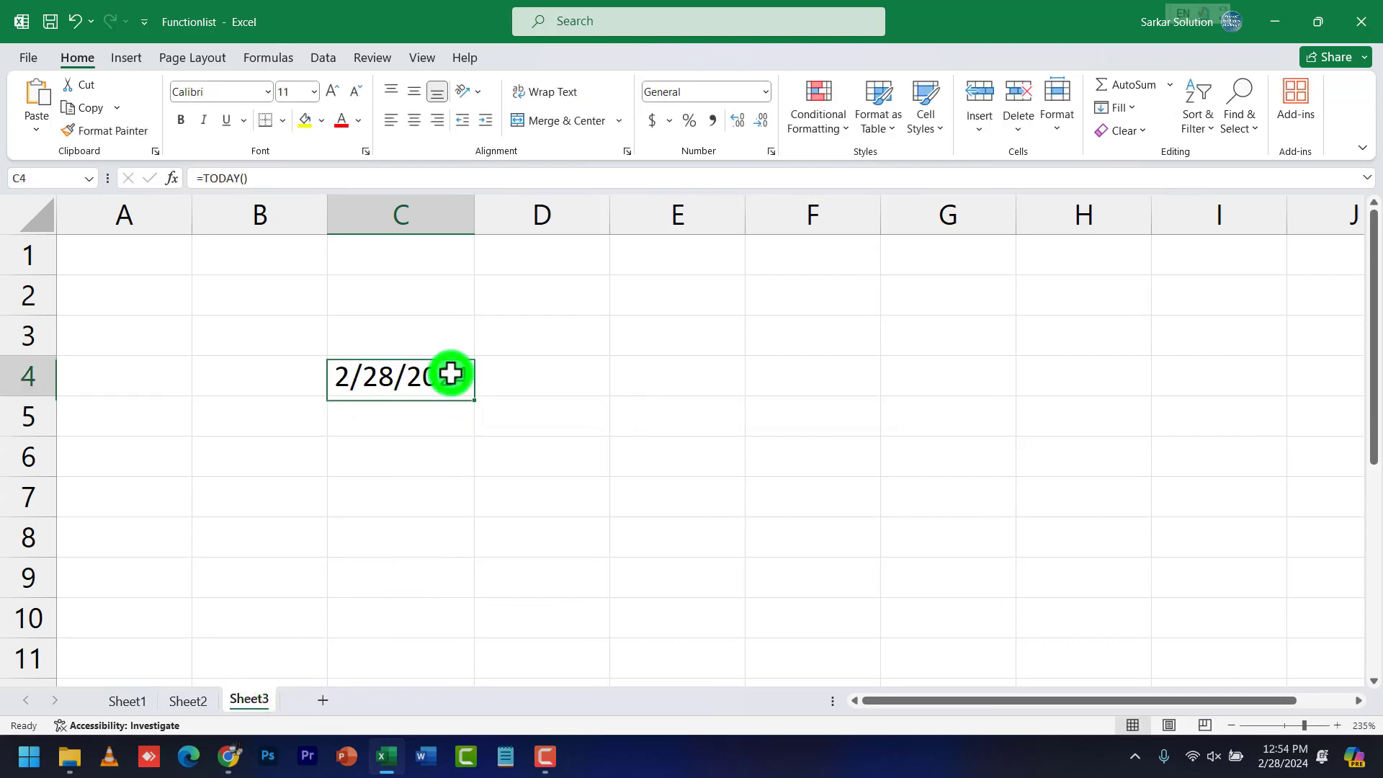
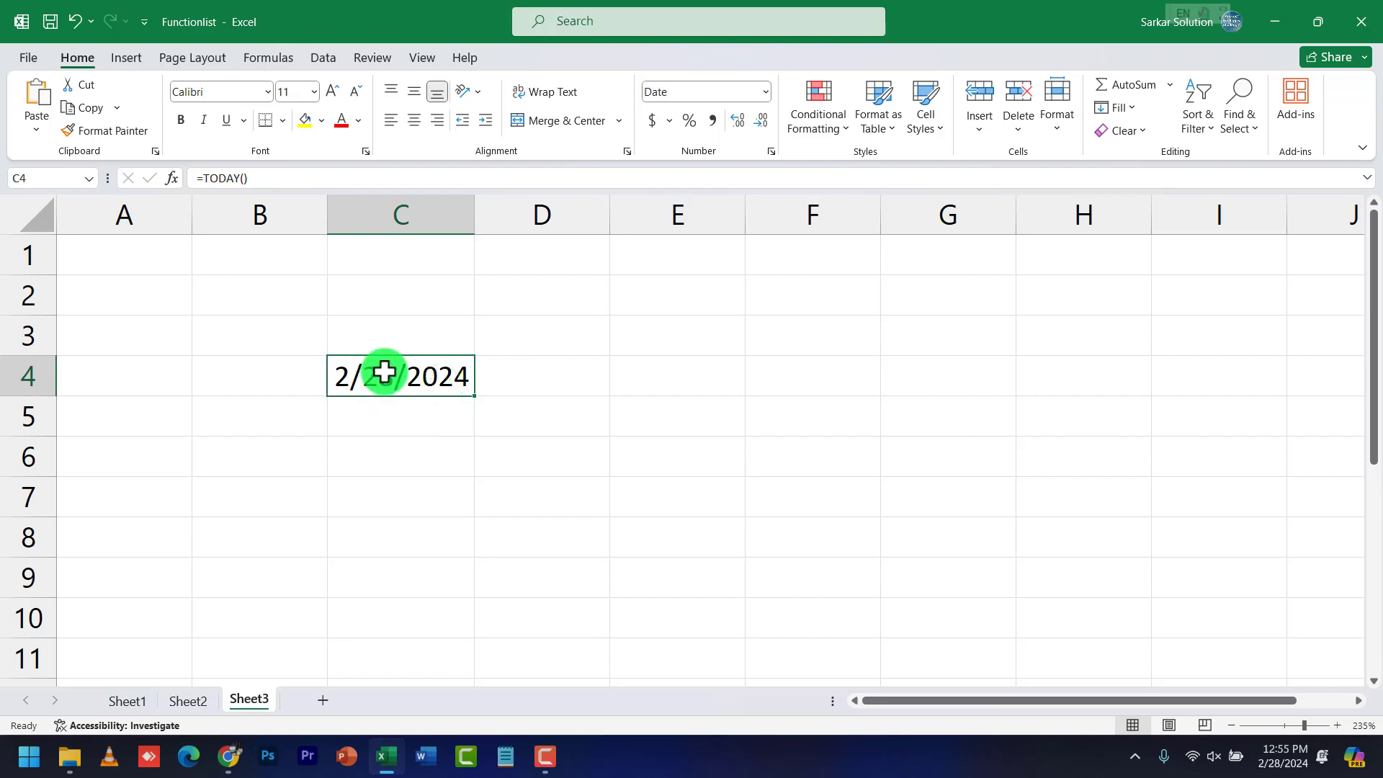
# Enter =DAY(C4) in C5 to extract the day, 28
pyautogui.click(420, 418)
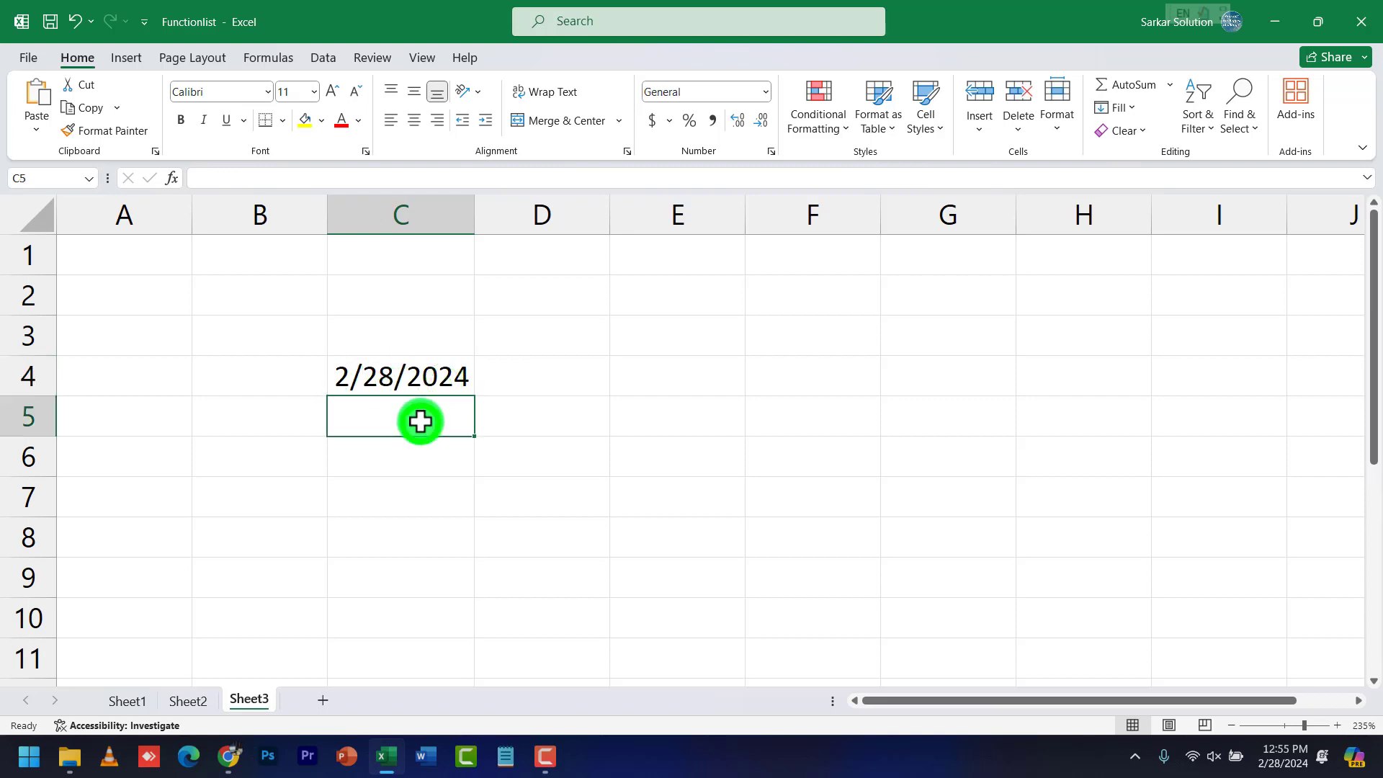
pyautogui.click(420, 382)
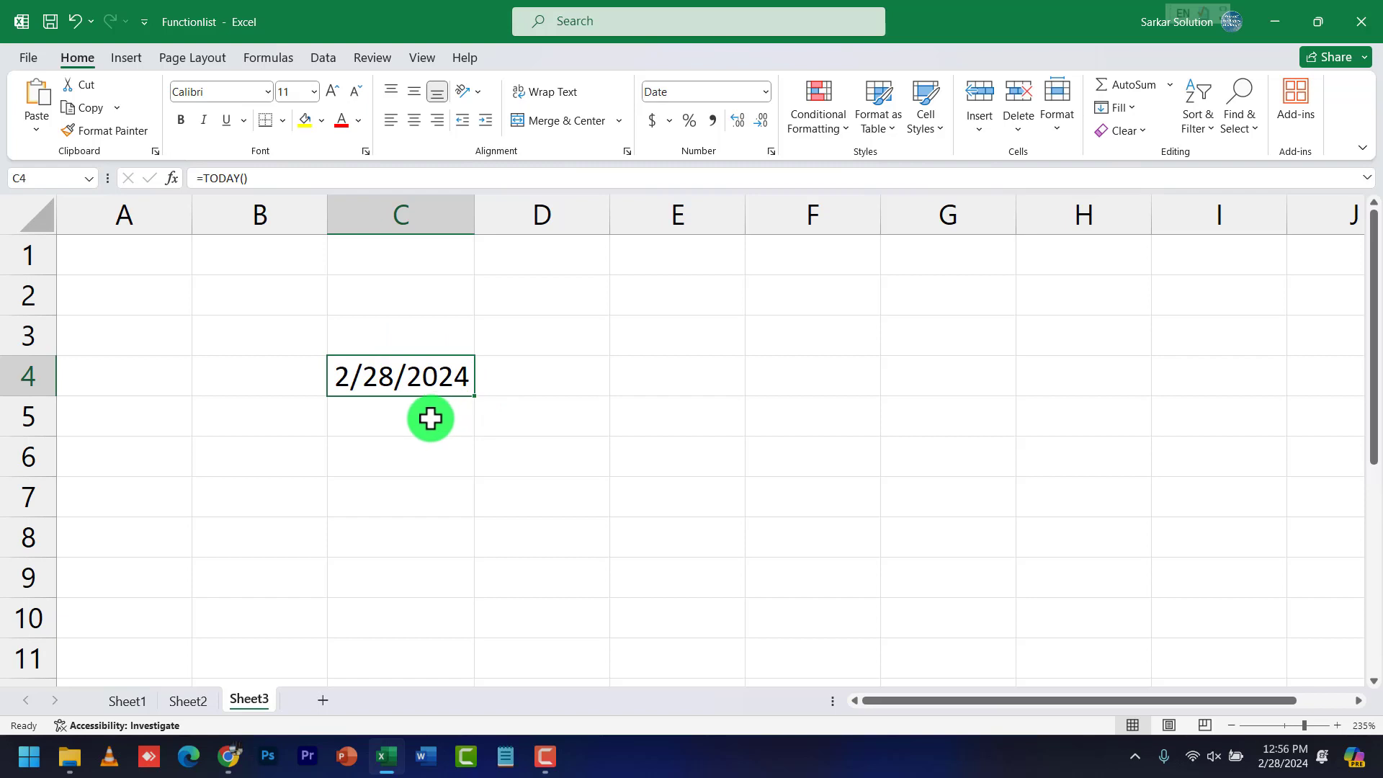
pyautogui.click(430, 419)
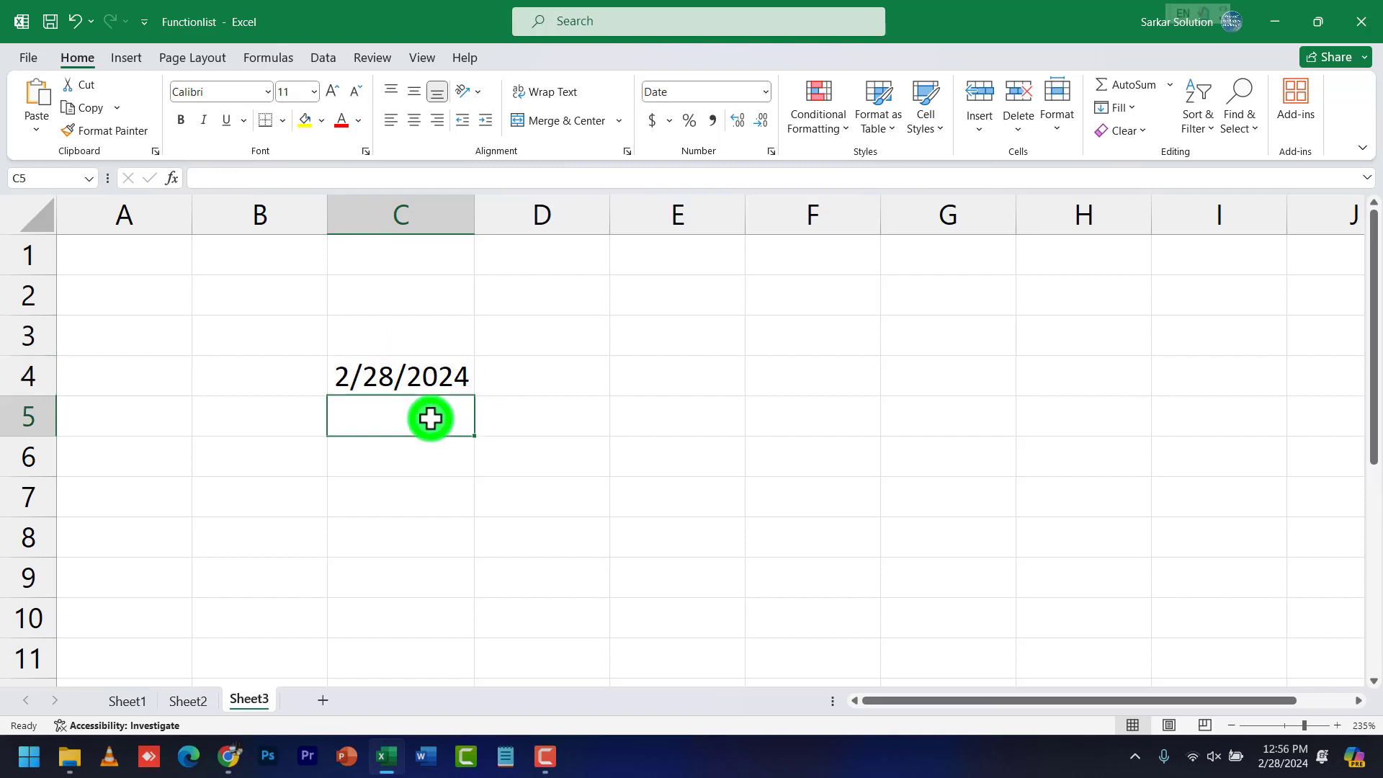
pyautogui.write('=da')
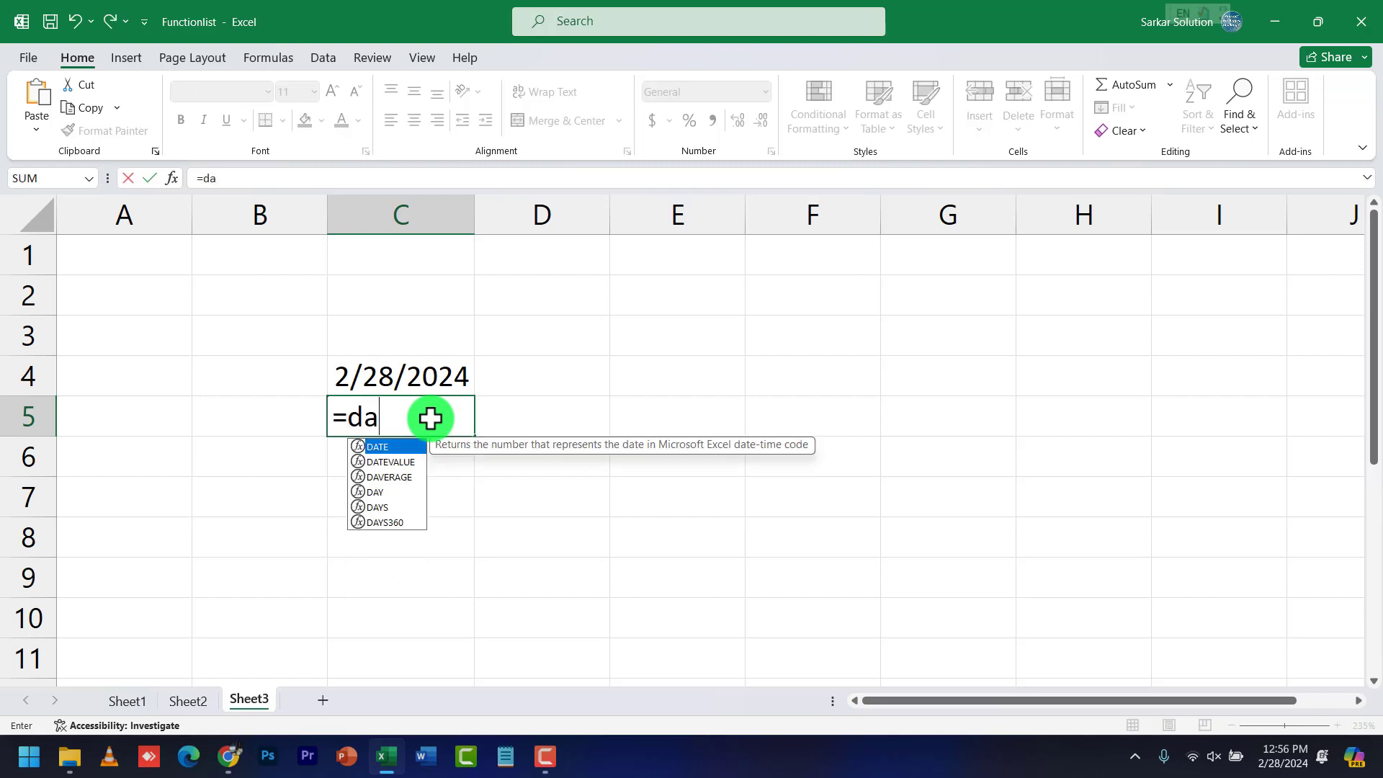
pyautogui.write('u')
pyautogui.press('BackSpace')
pyautogui.write('y(')
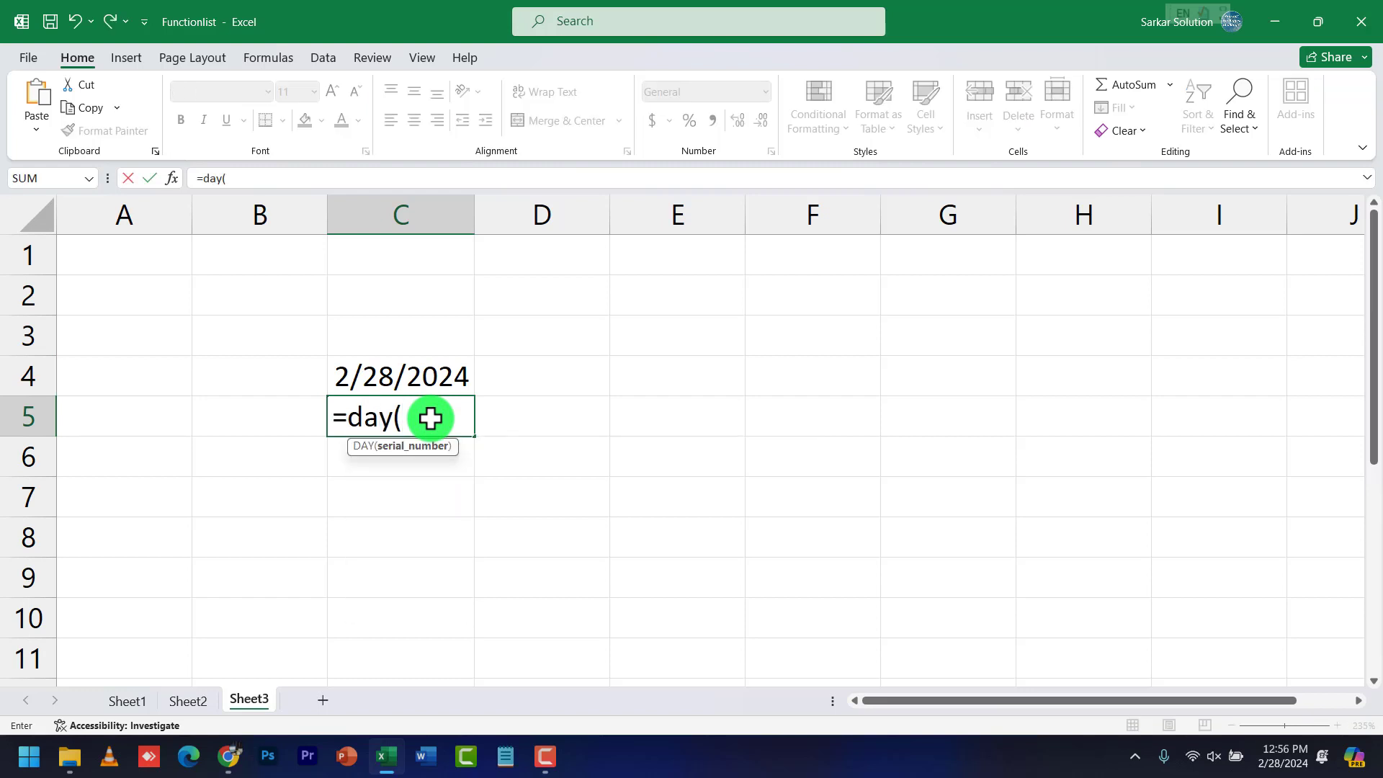
pyautogui.write('c4')
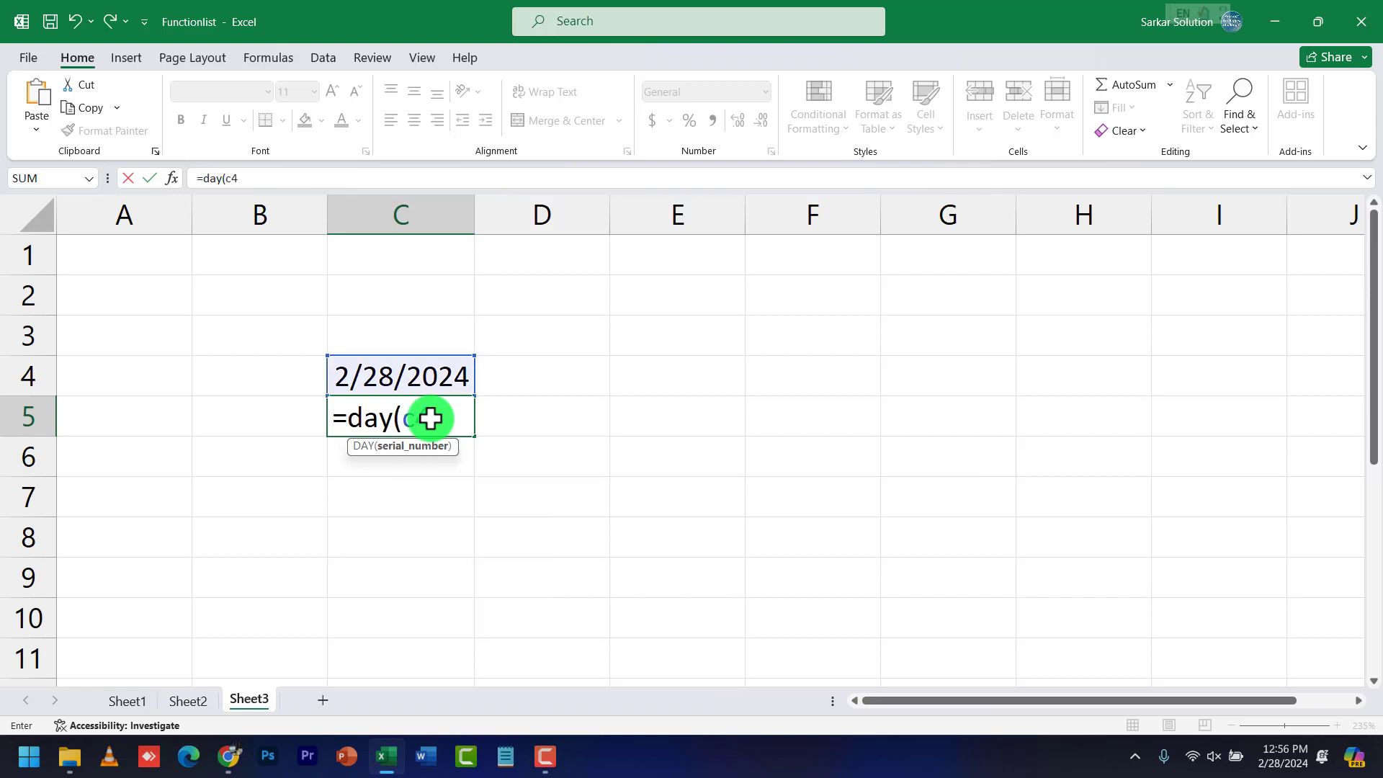
pyautogui.press('Return')
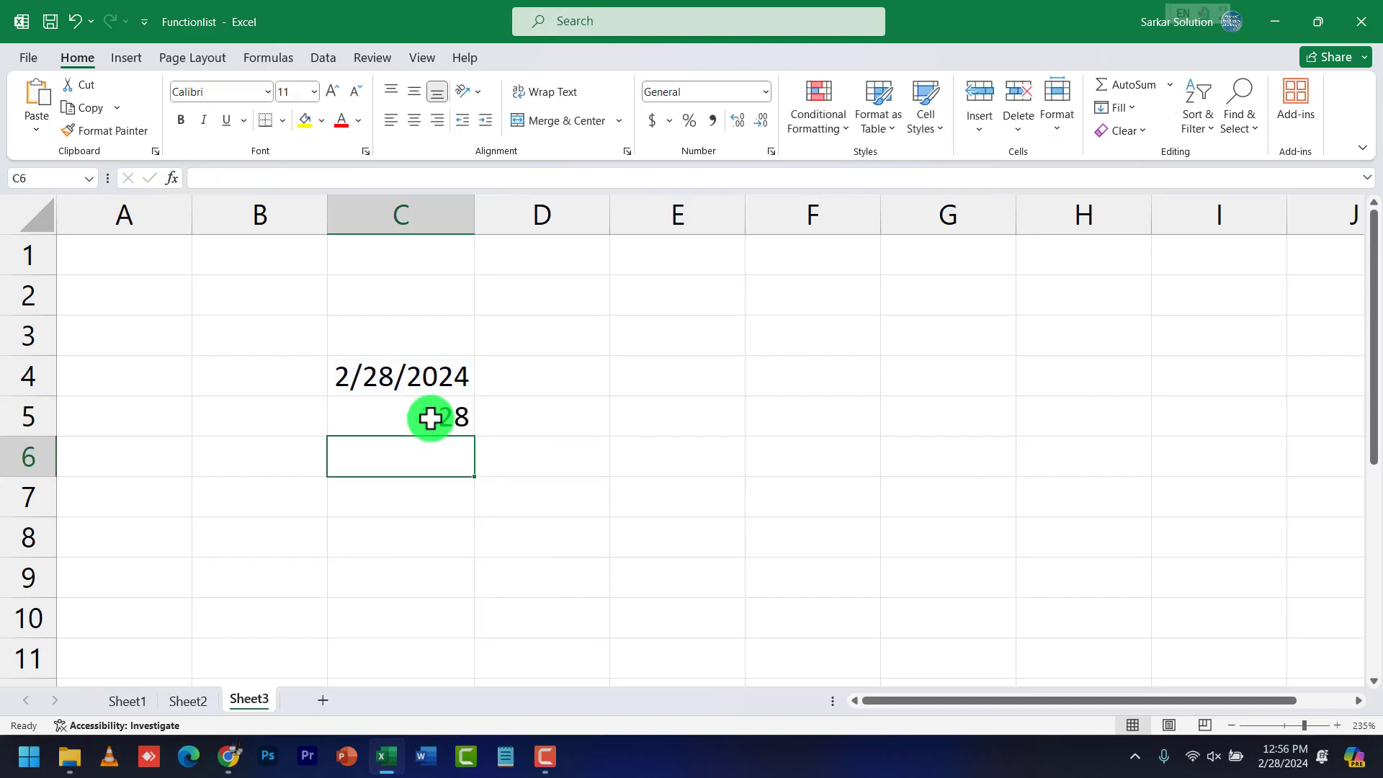
pyautogui.click(431, 418)
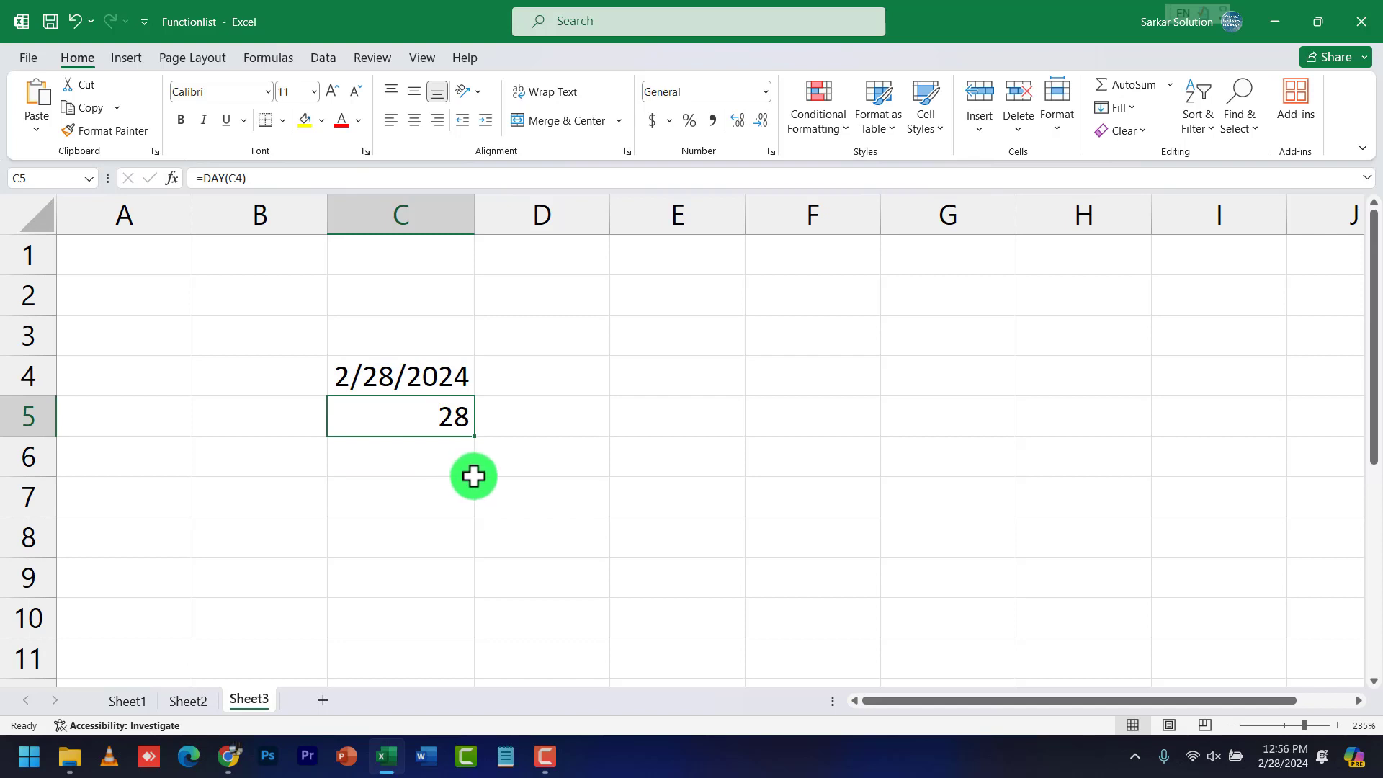
# Enter =MONTH(C4) in C6 and =YEAR(C4) in C7, giving 2 and 2024
pyautogui.press('Down')
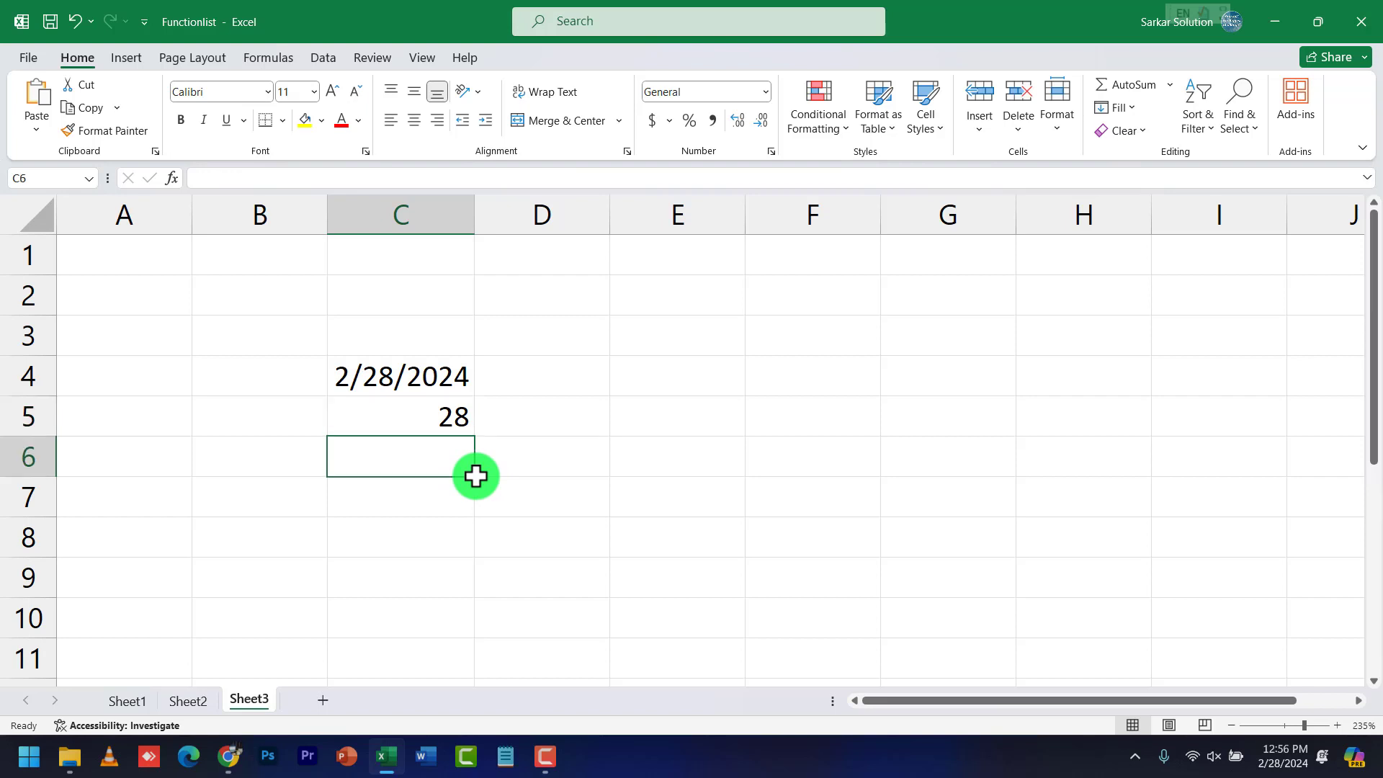
pyautogui.write('=month')
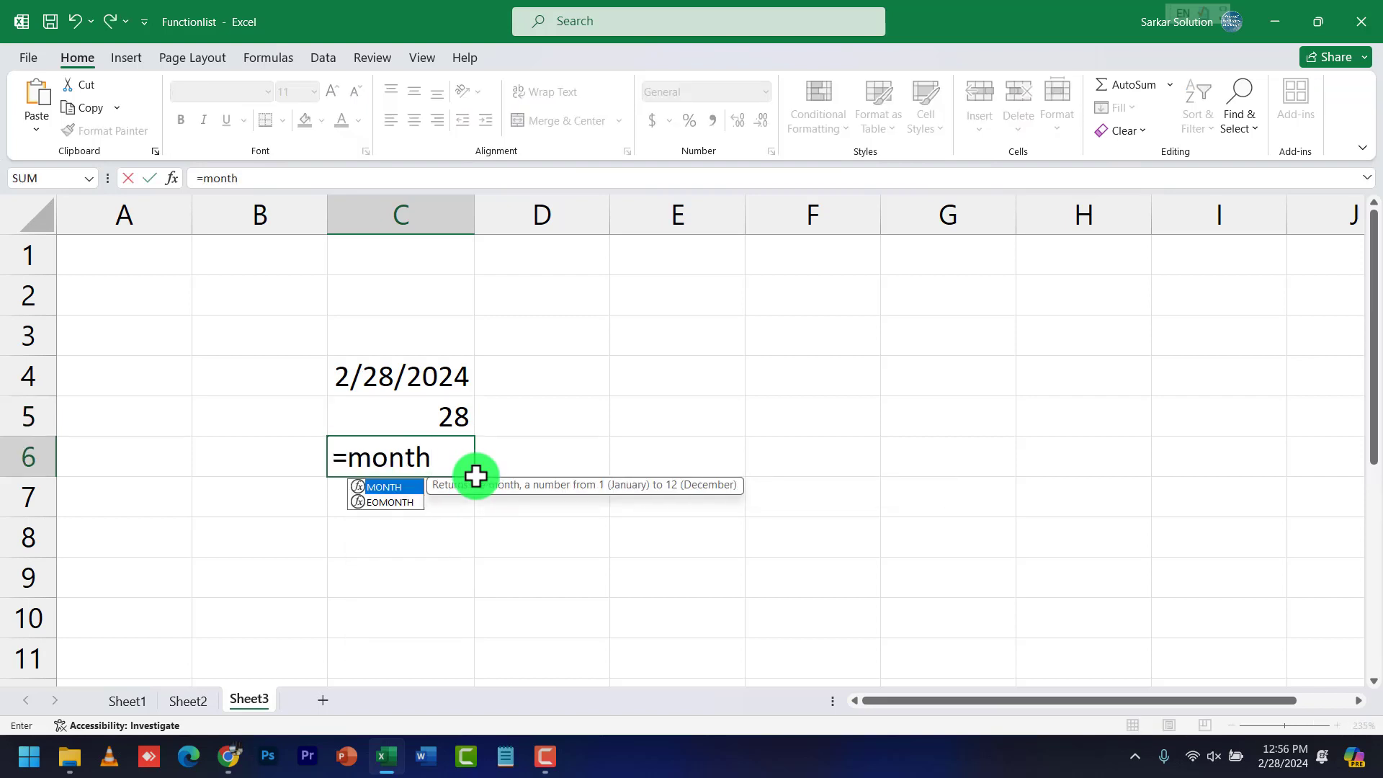
pyautogui.write('(c4')
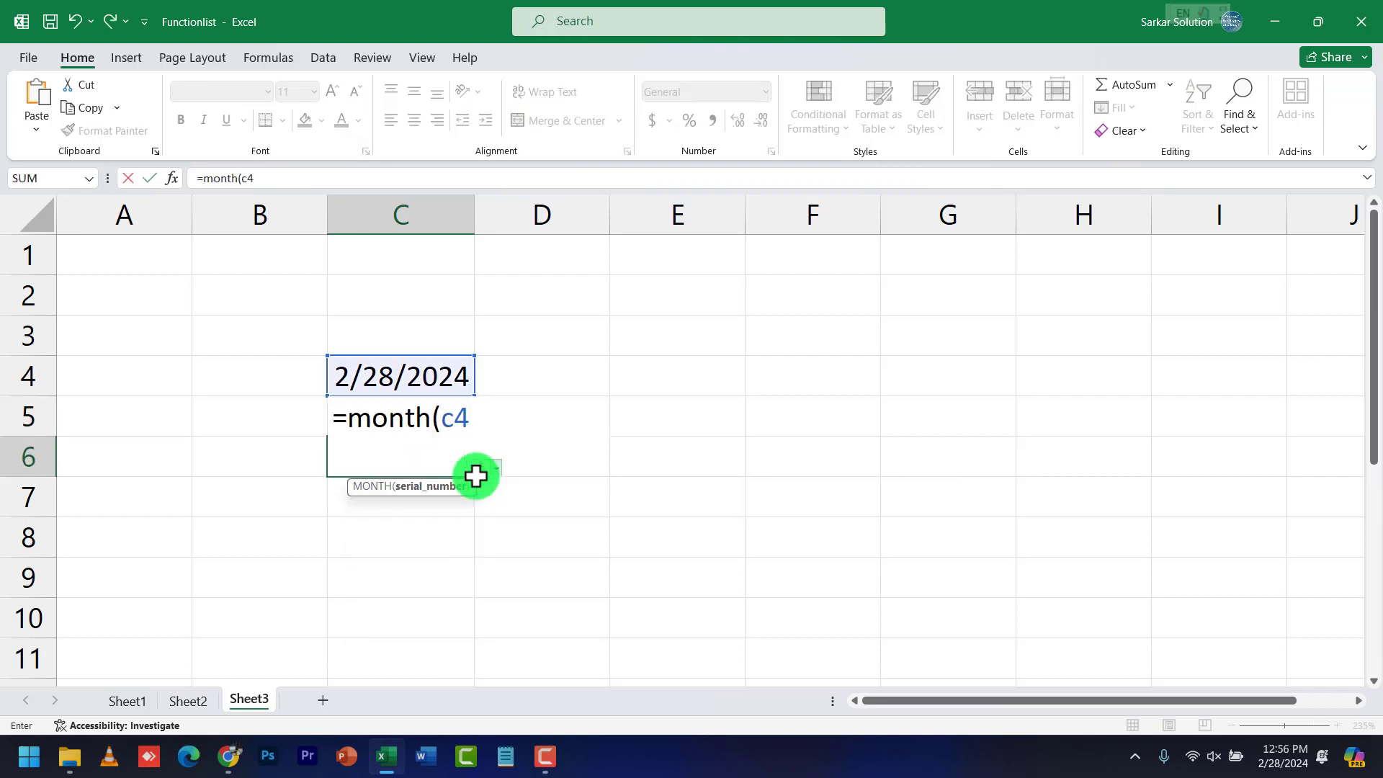
pyautogui.press('Return')
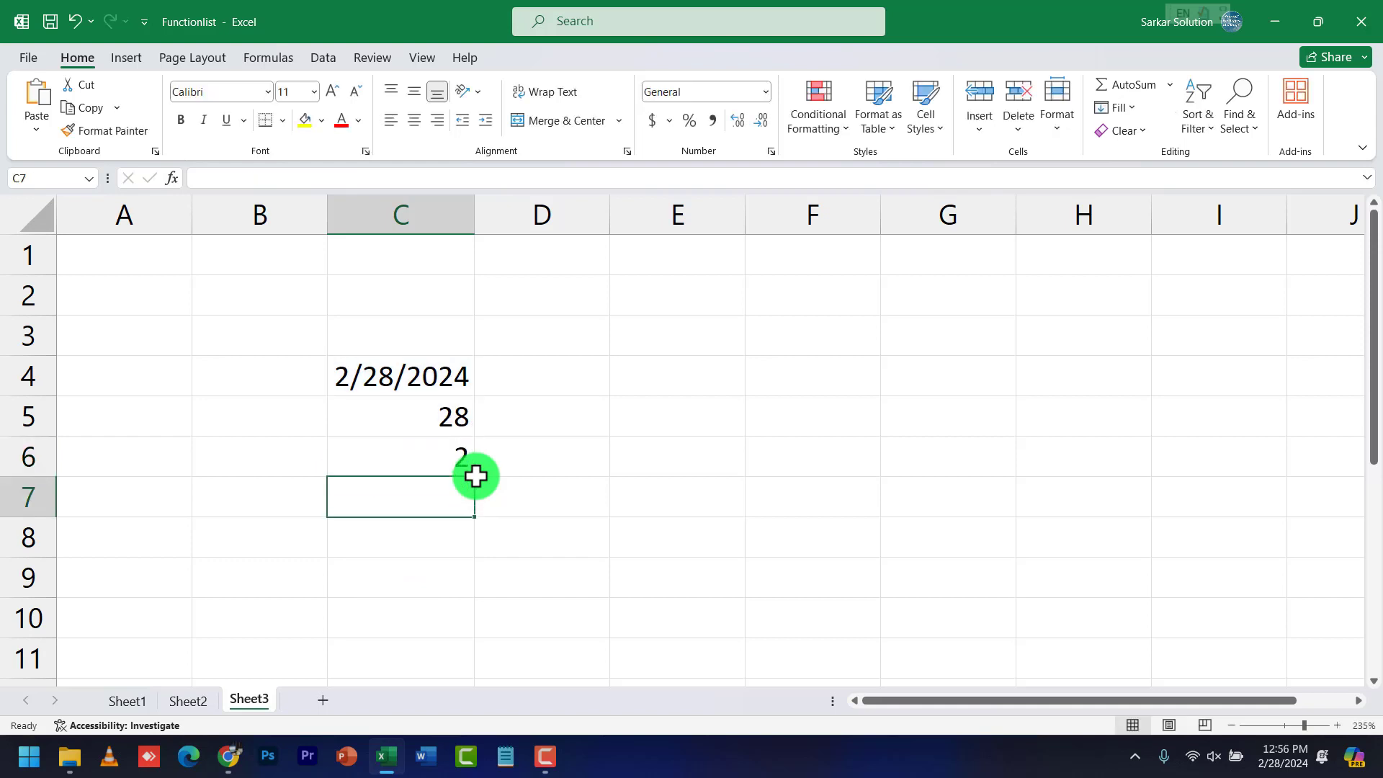
pyautogui.write('=year(')
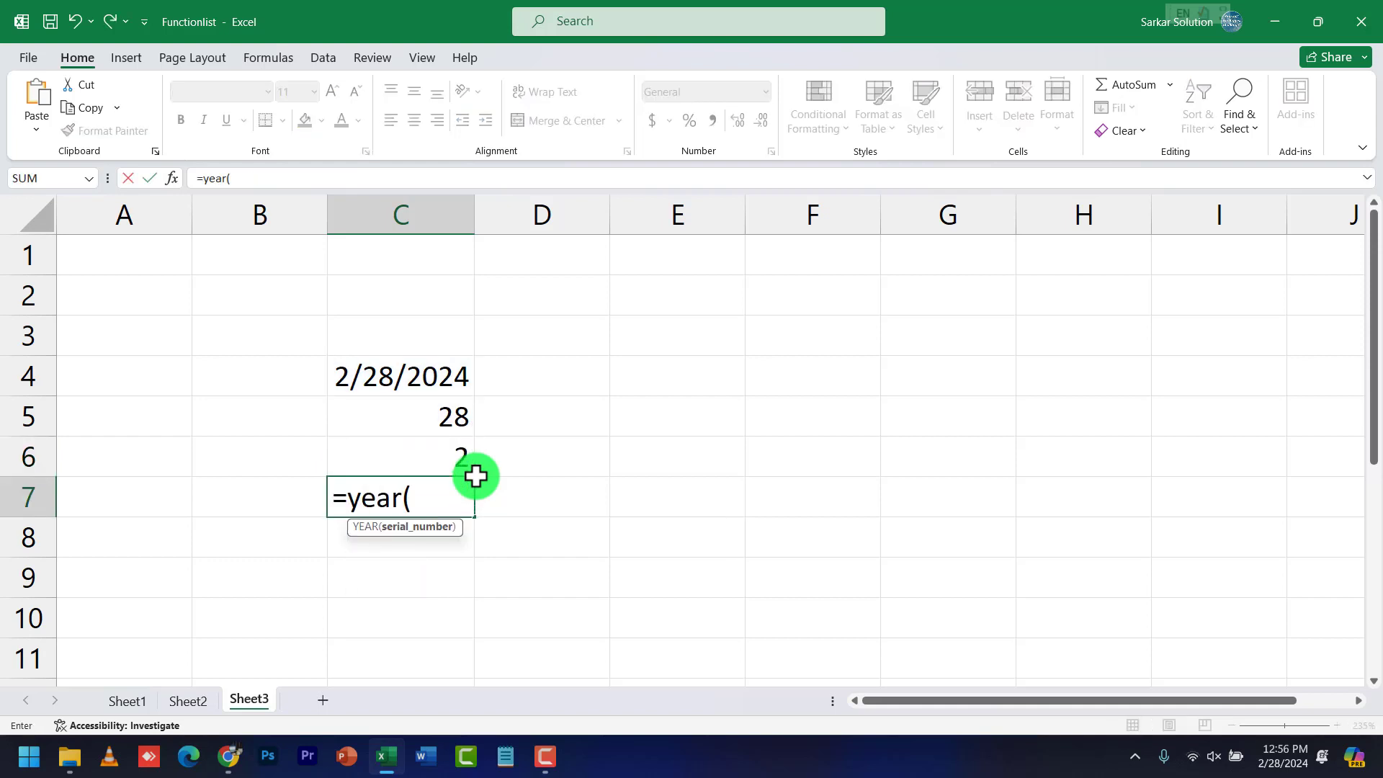
pyautogui.write('c4)')
pyautogui.press('Return')
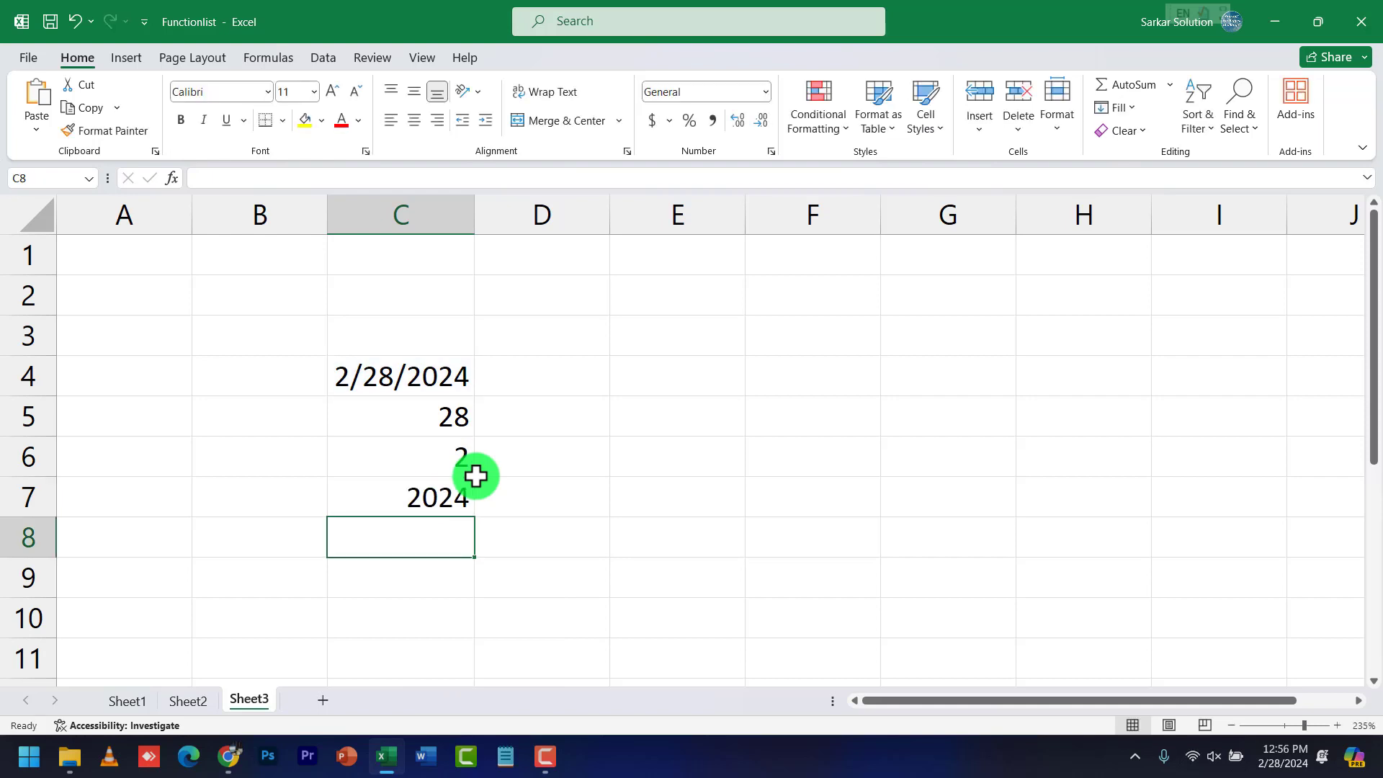
# Review the C4 and C5 formulas and select the results C5:C7
pyautogui.click(454, 379)
pyautogui.click(451, 423)
pyautogui.moveTo(444, 420); pyautogui.dragTo(445, 500)
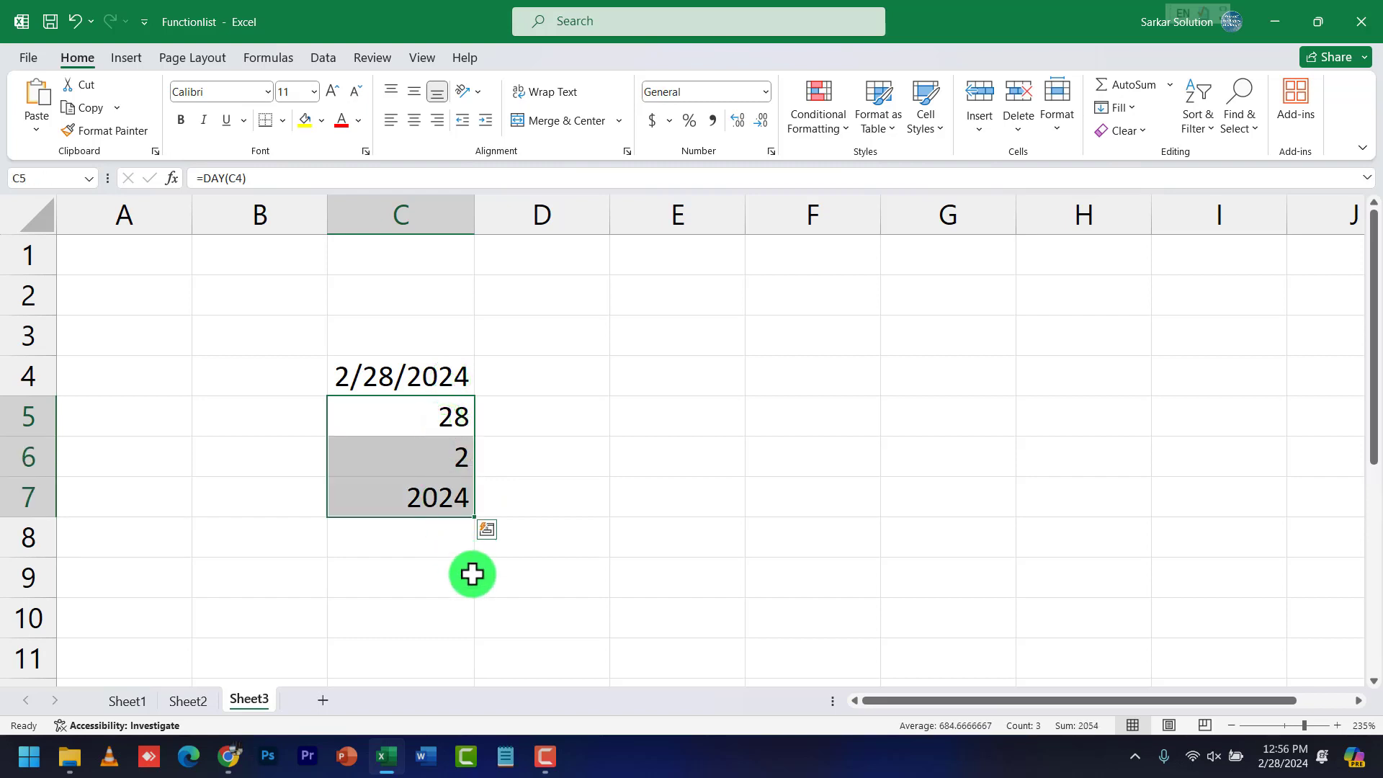
pyautogui.click(446, 541)
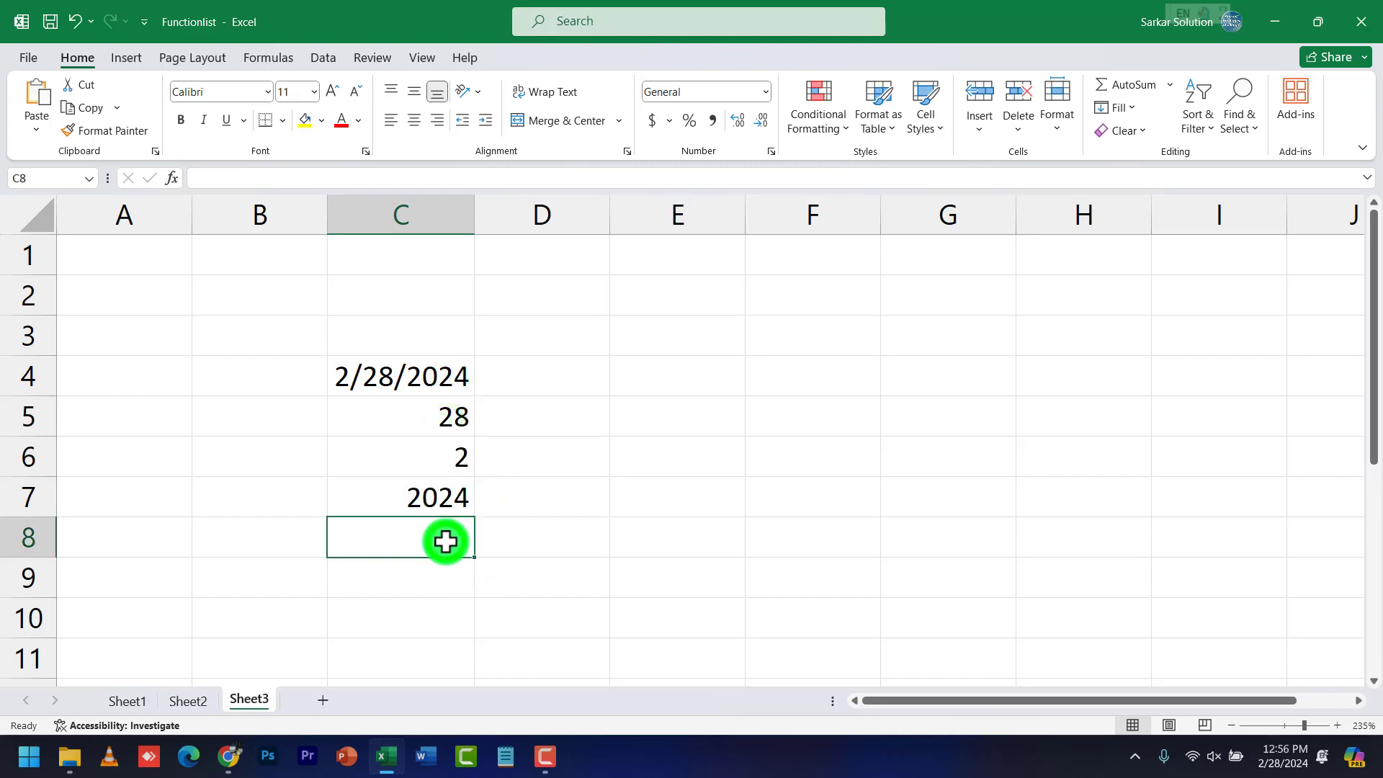
# Enter =DATE(C7, C6, C5) in C8, showing 2/28/2024, and compare it with C4
pyautogui.write('=')
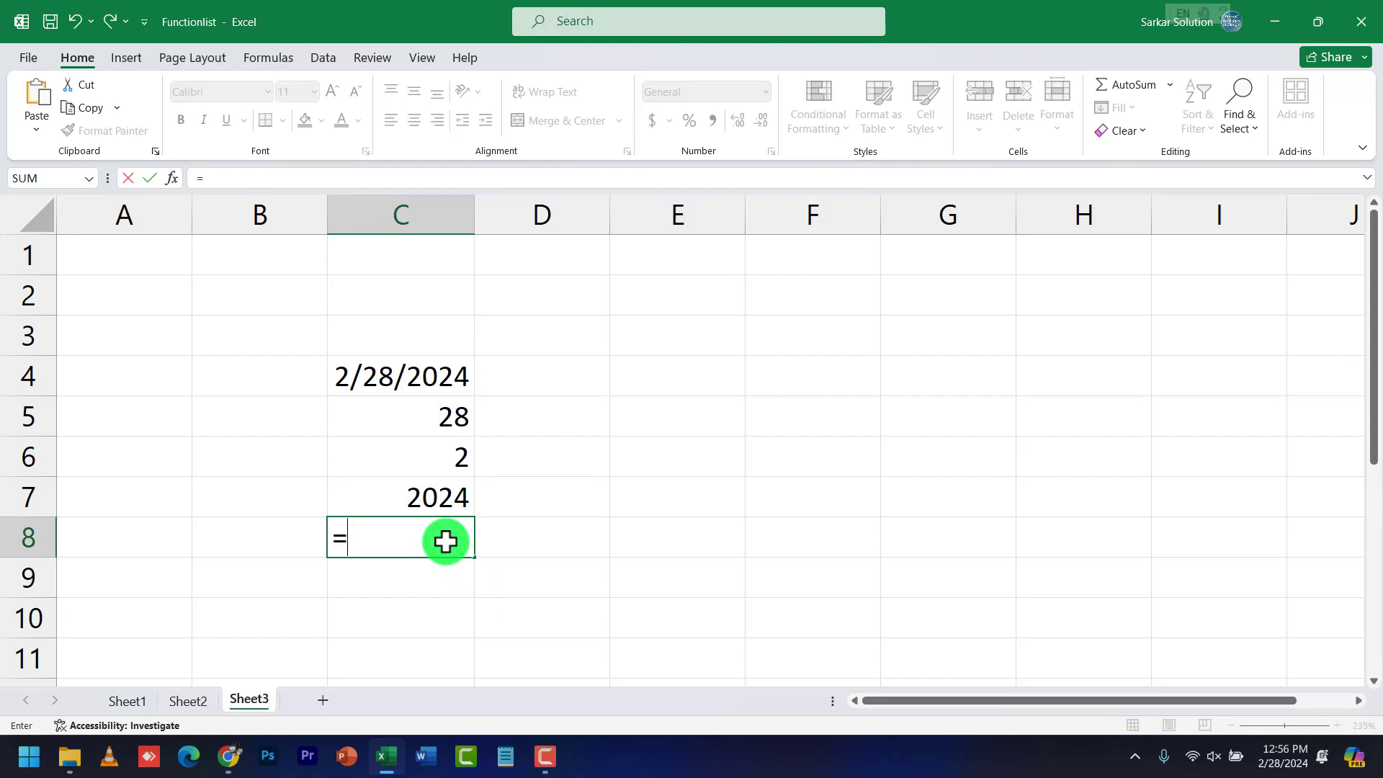
pyautogui.write('date')
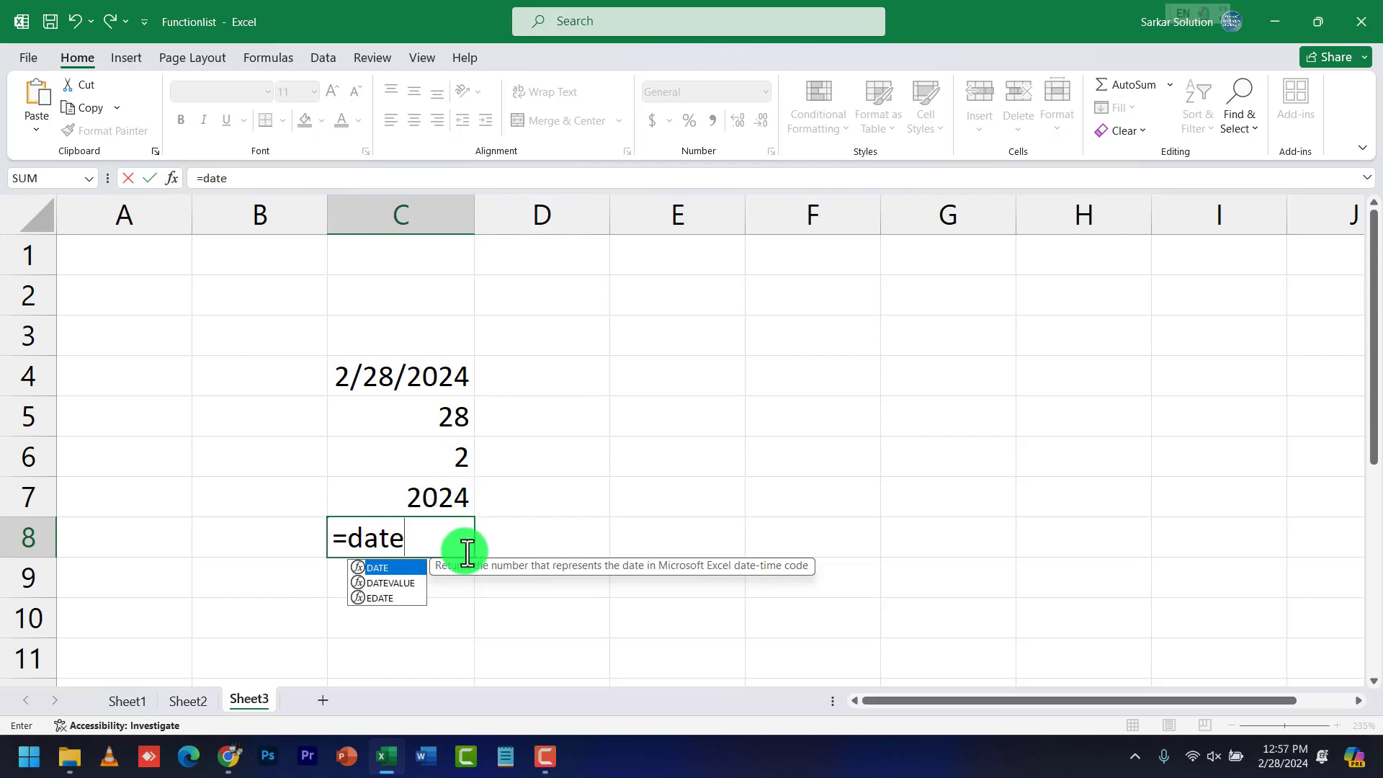
pyautogui.write('(')
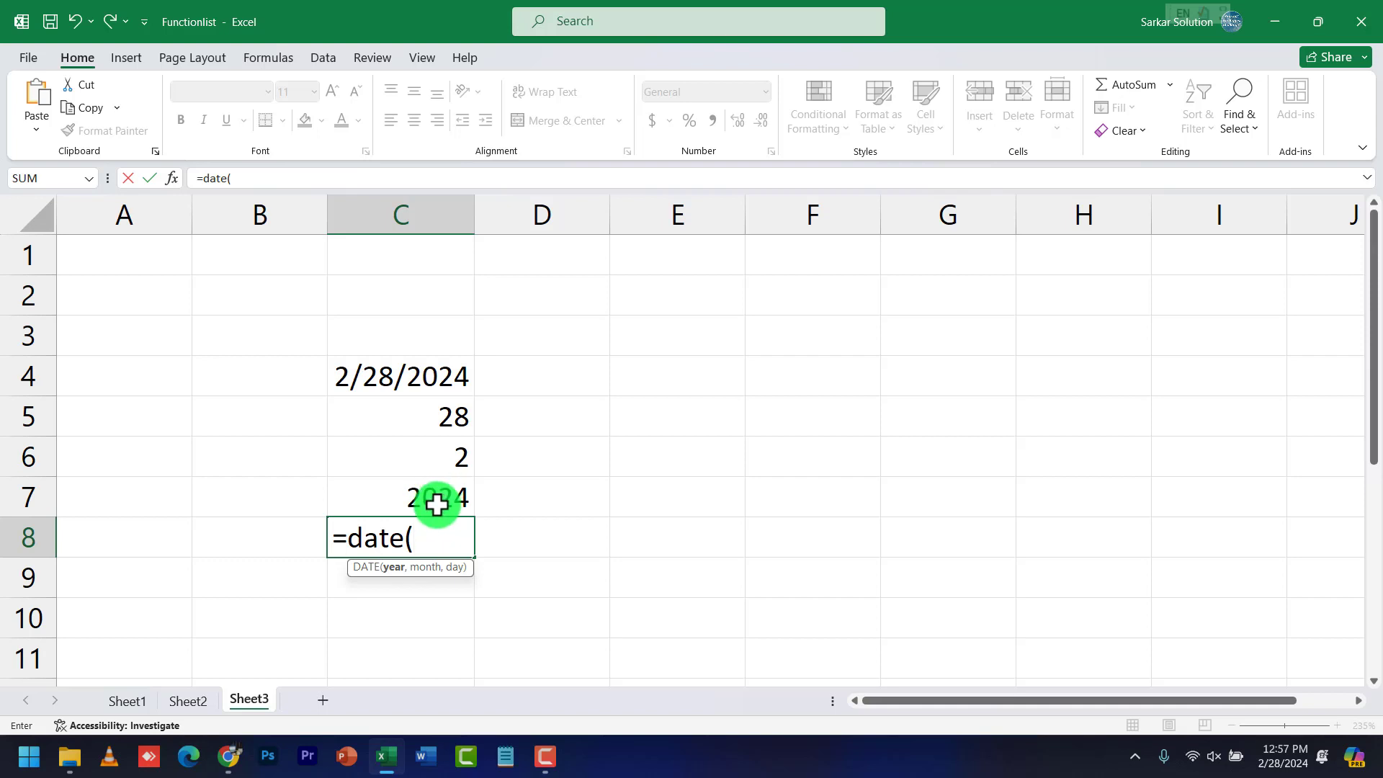
pyautogui.write('c7')
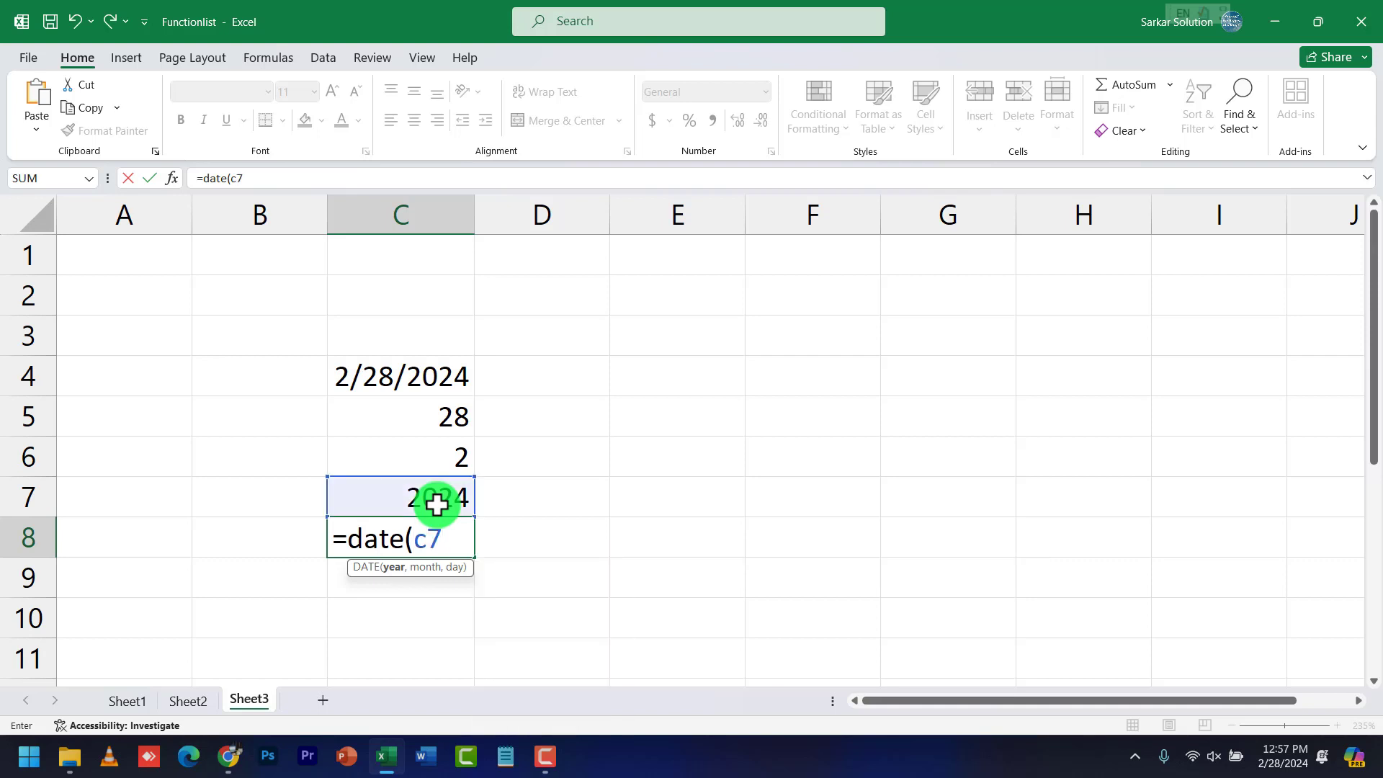
pyautogui.write(', ')
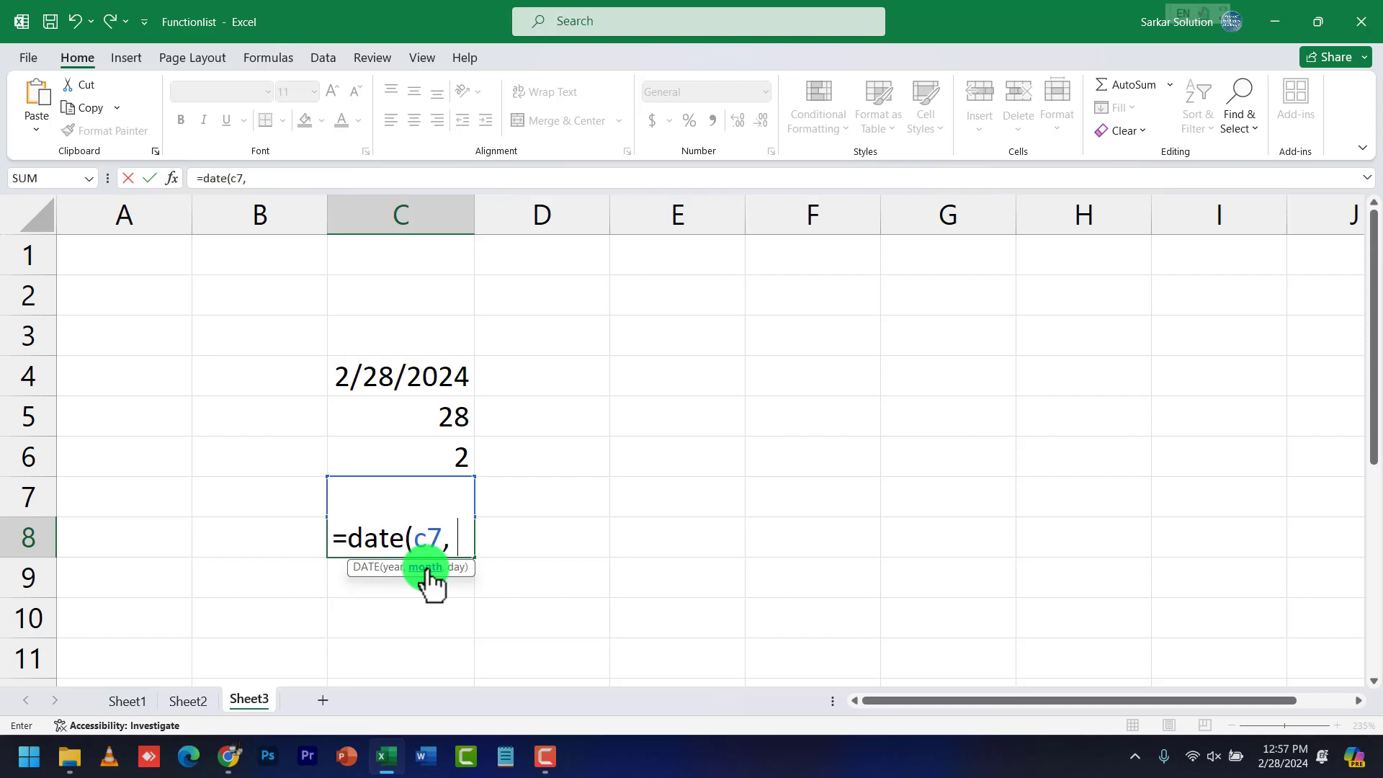
pyautogui.write('c')
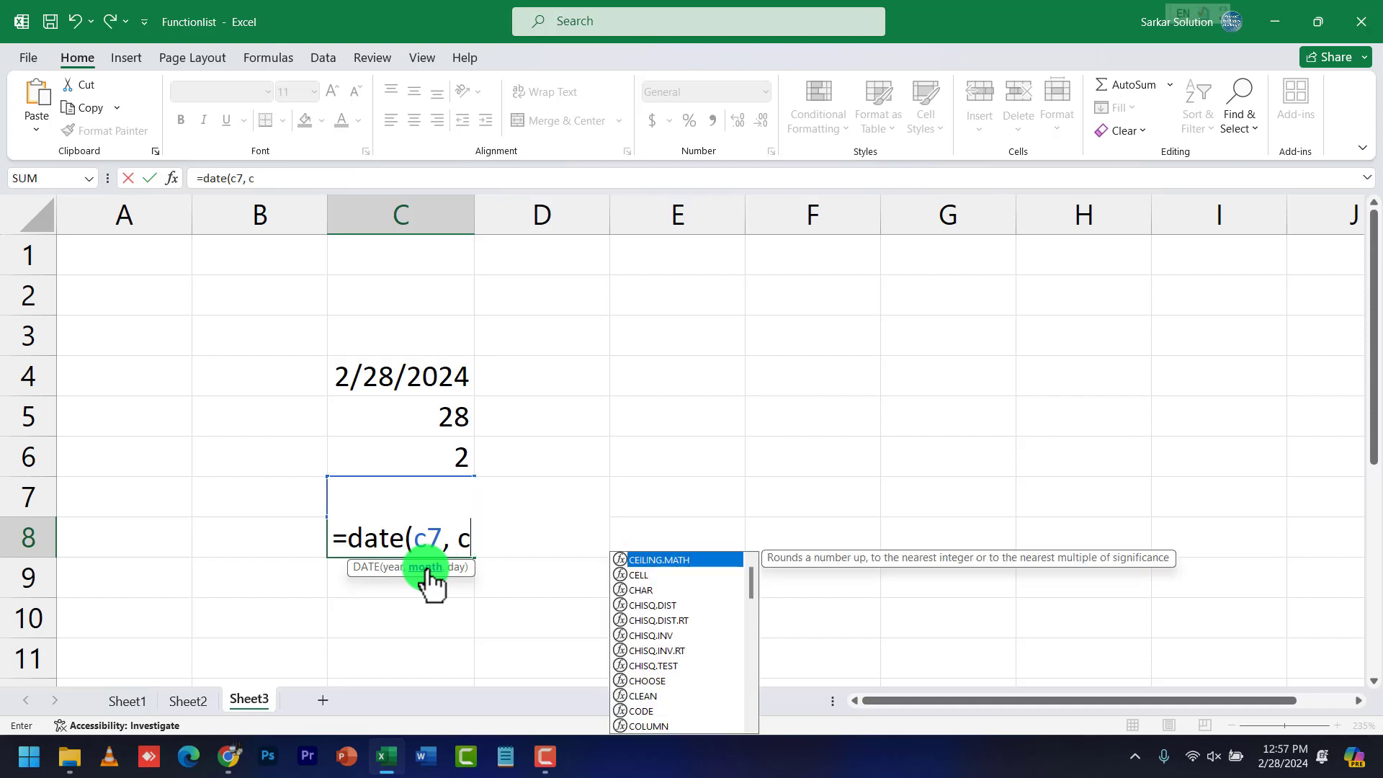
pyautogui.write('6,')
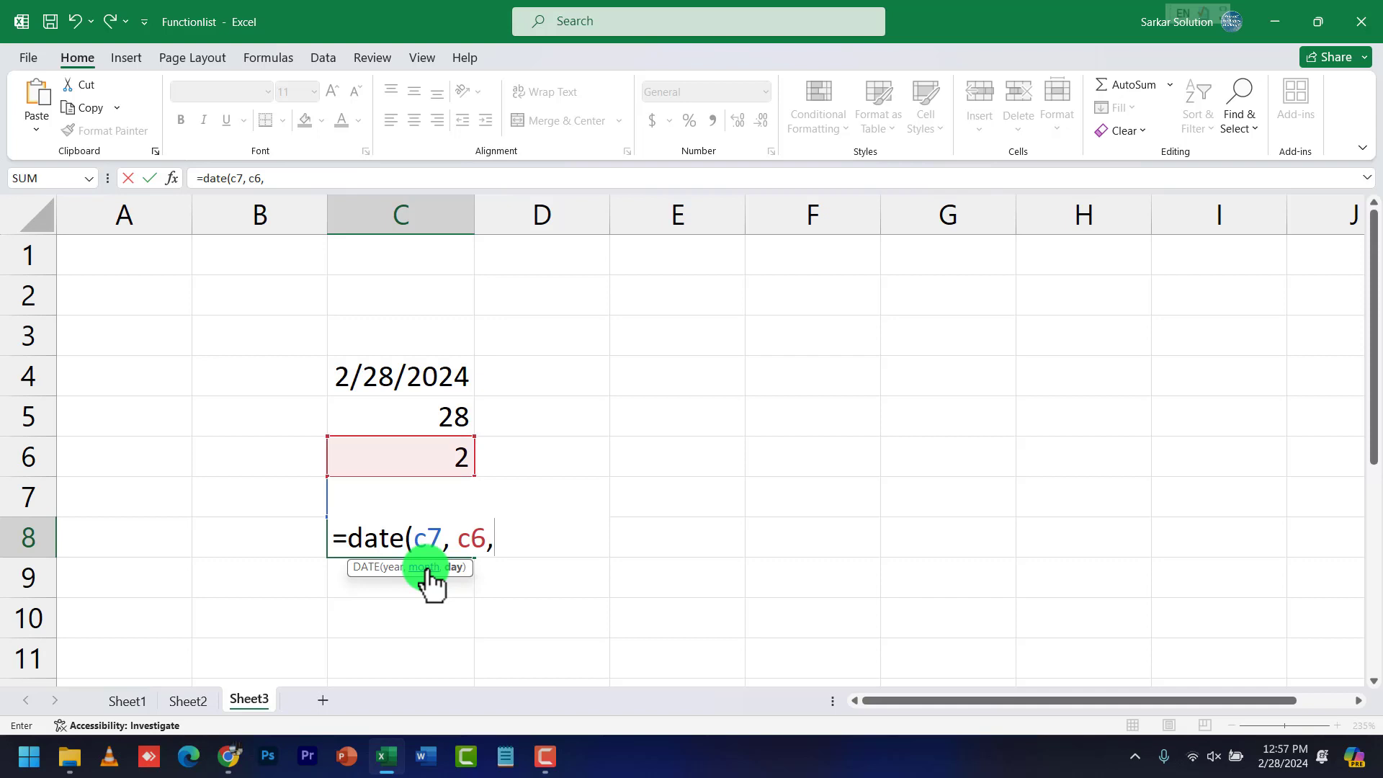
pyautogui.write('c5')
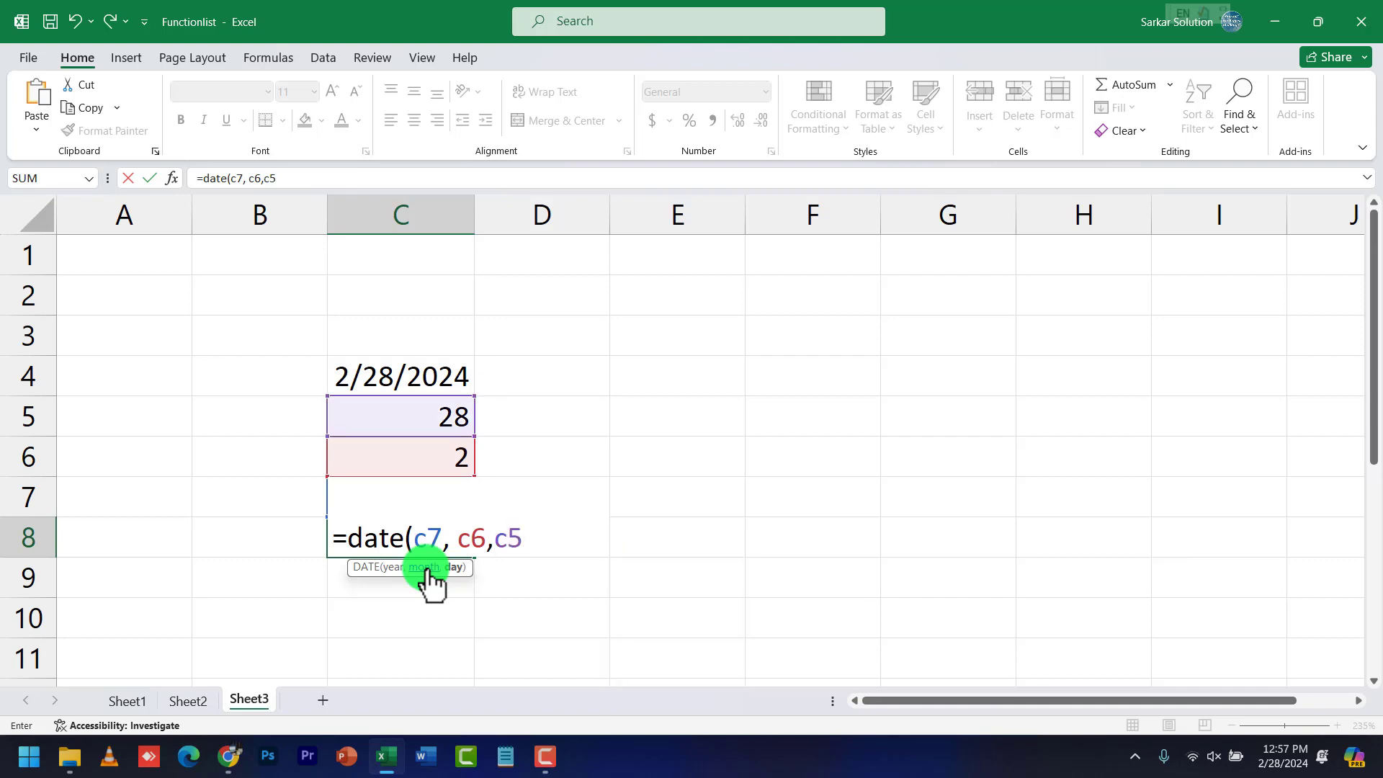
pyautogui.write(')')
pyautogui.press('Return')
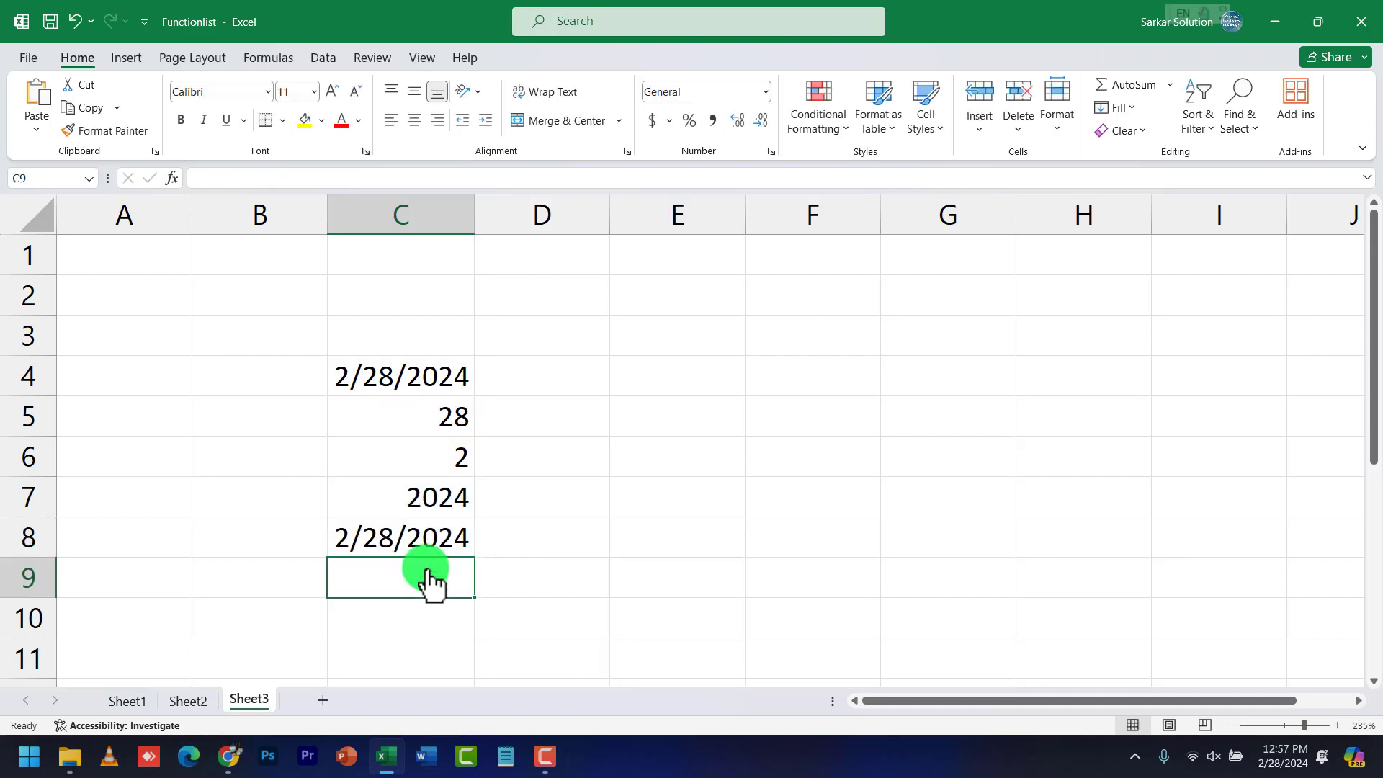
pyautogui.click(423, 544)
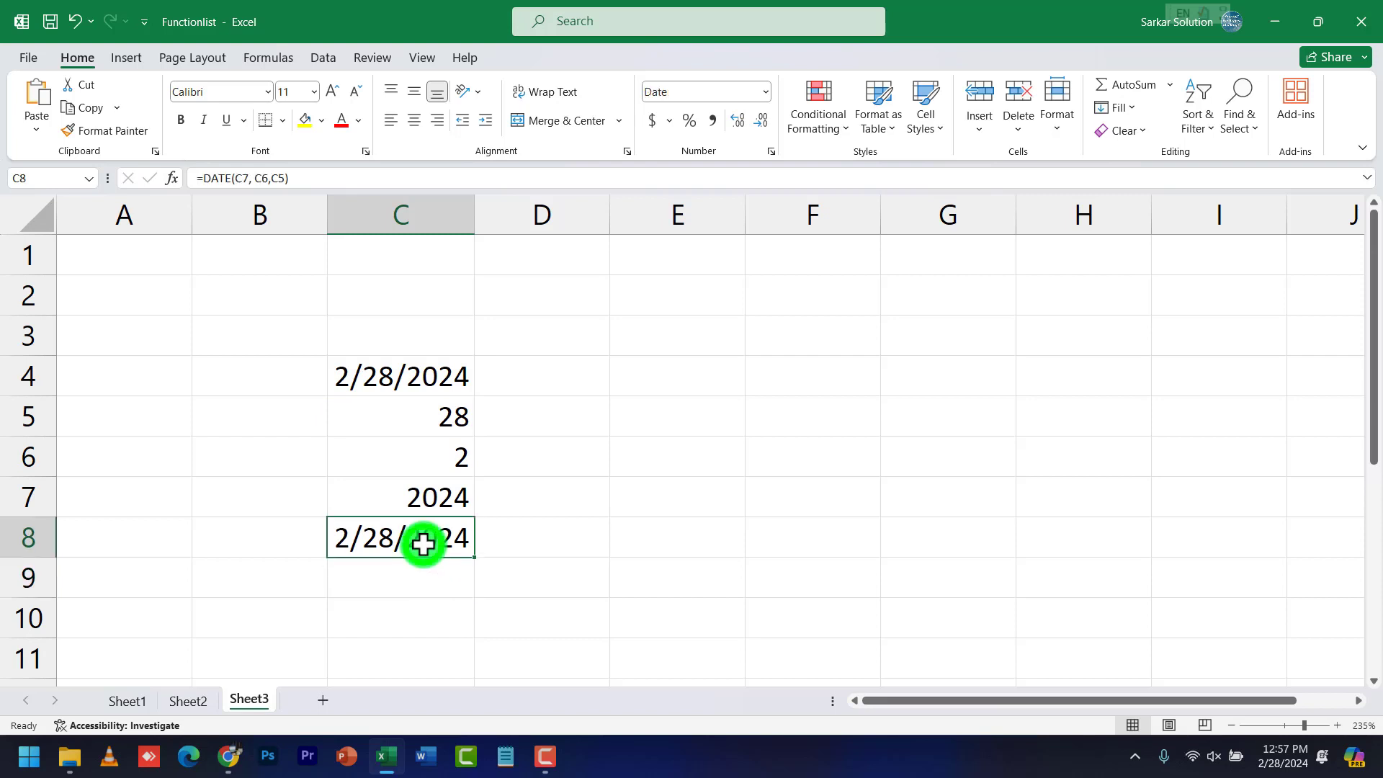
pyautogui.click(430, 384)
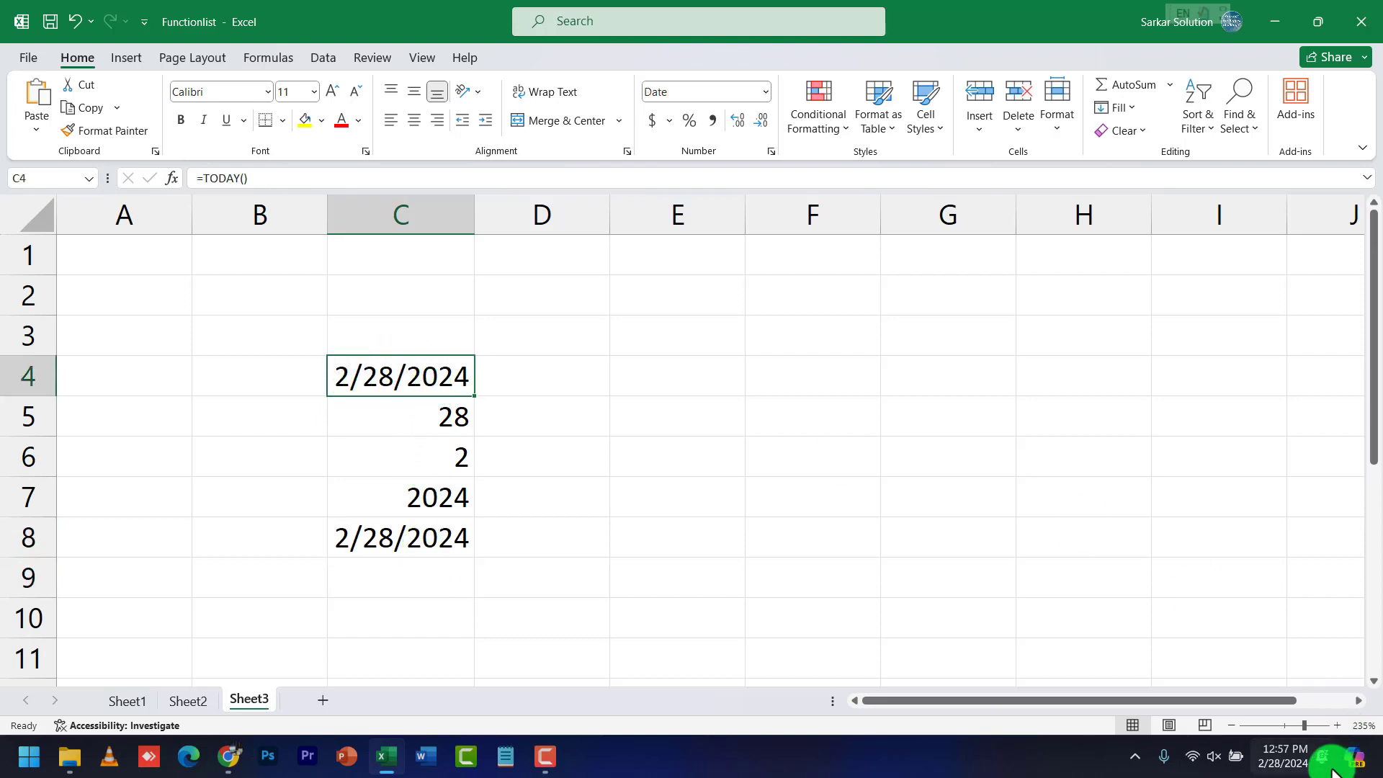
# Review the TODAY, DAY, MONTH and YEAR formulas in C4:C7
pyautogui.click(447, 425)
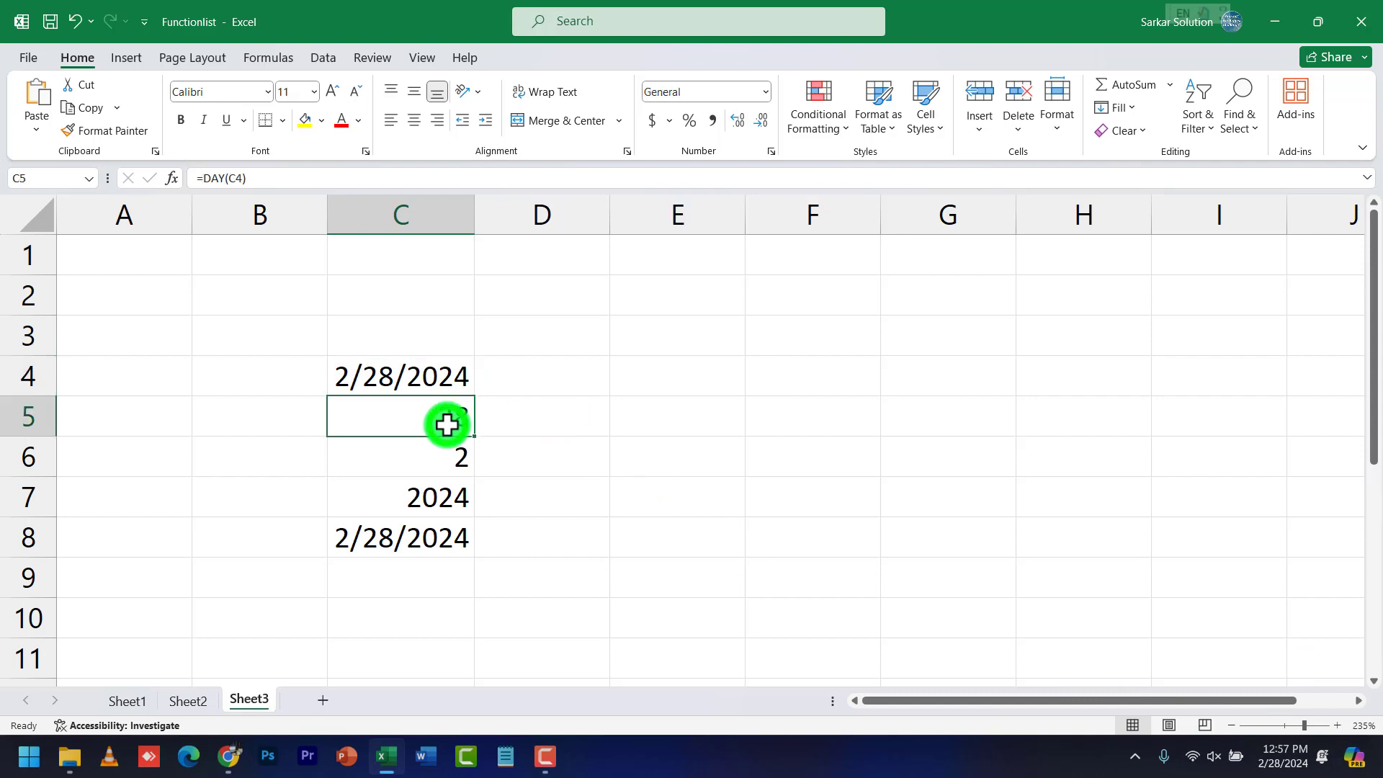
pyautogui.click(439, 376)
pyautogui.click(448, 443)
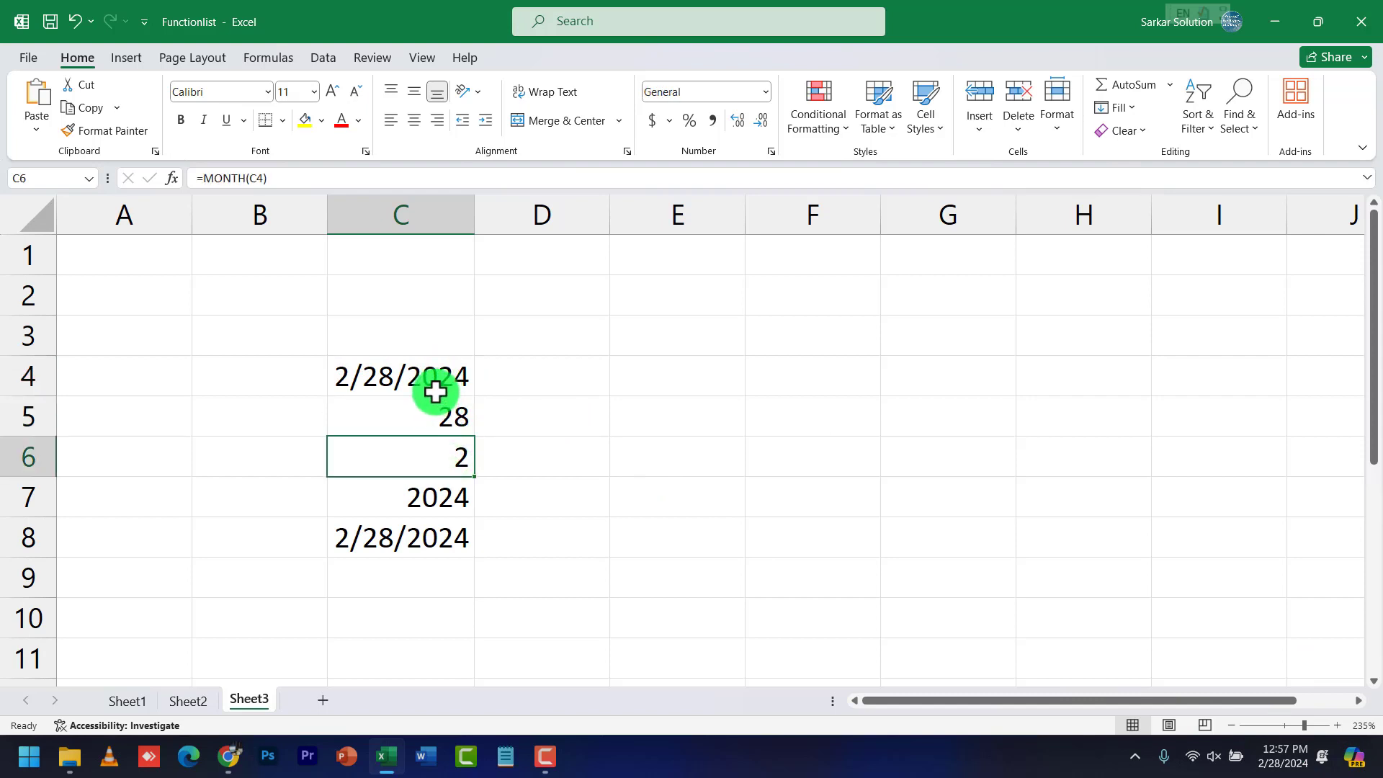
pyautogui.click(443, 490)
pyautogui.doubleClick(444, 495)
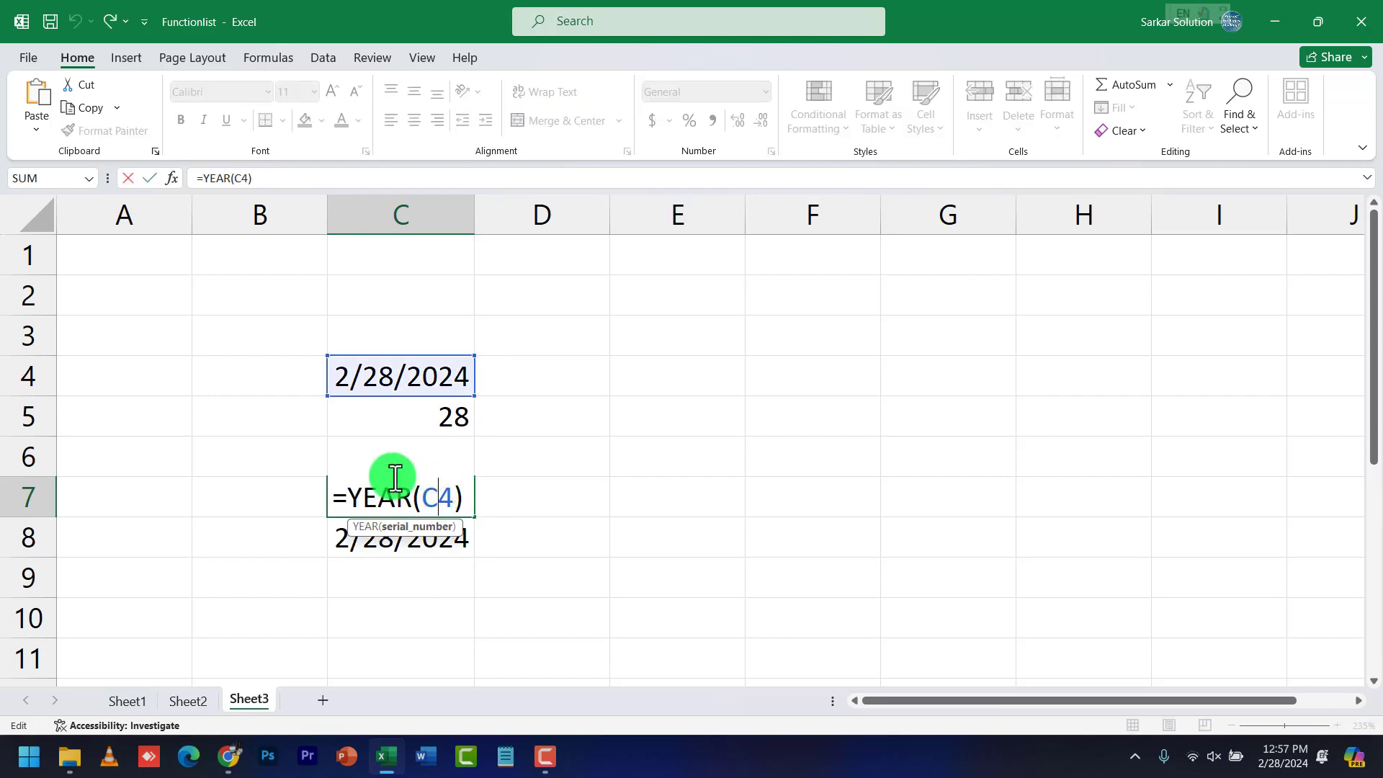
pyautogui.click(424, 550)
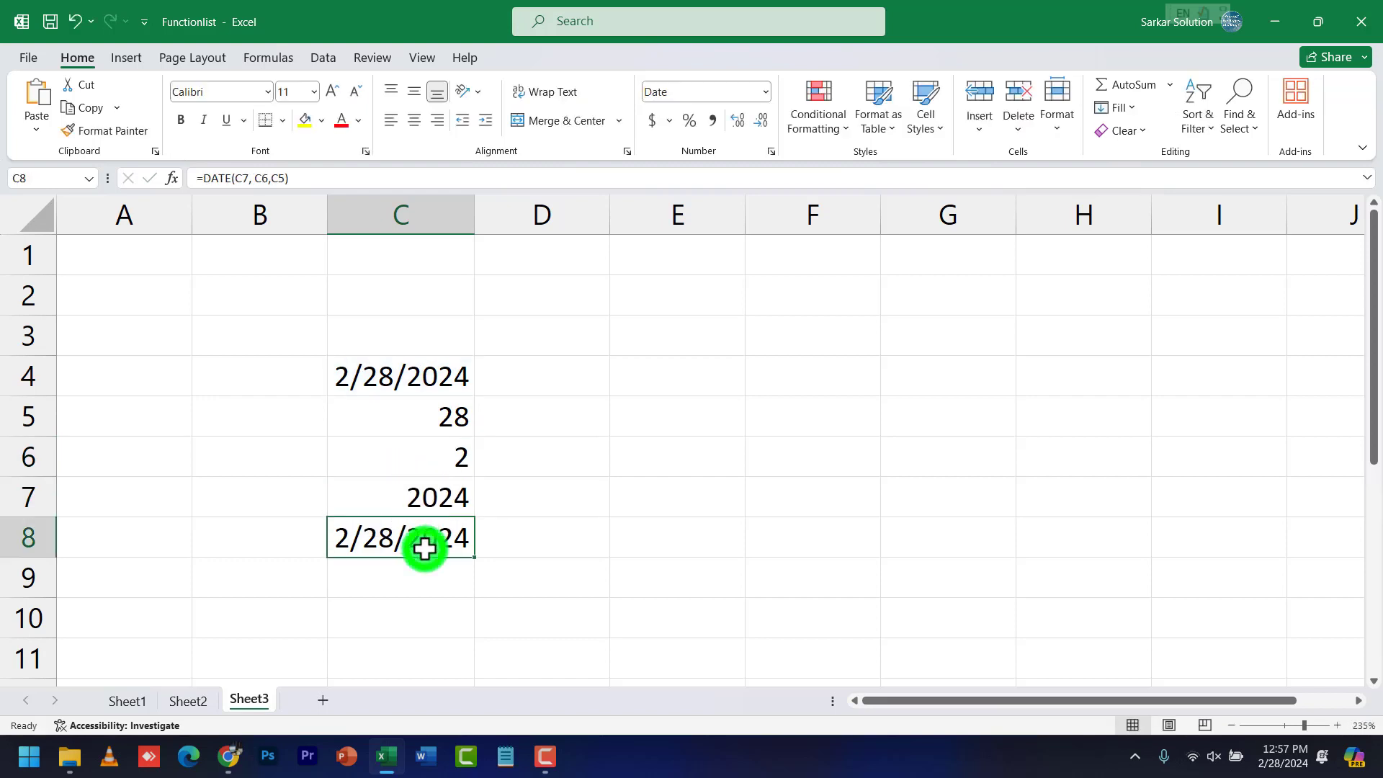
# Reconfirm =DATE(C7,C6,C5) in C8 and recheck the YEAR and MONTH cells
pyautogui.doubleClick(424, 550)
pyautogui.moveTo(366, 540); pyautogui.dragTo(531, 537)
pyautogui.press('Return')
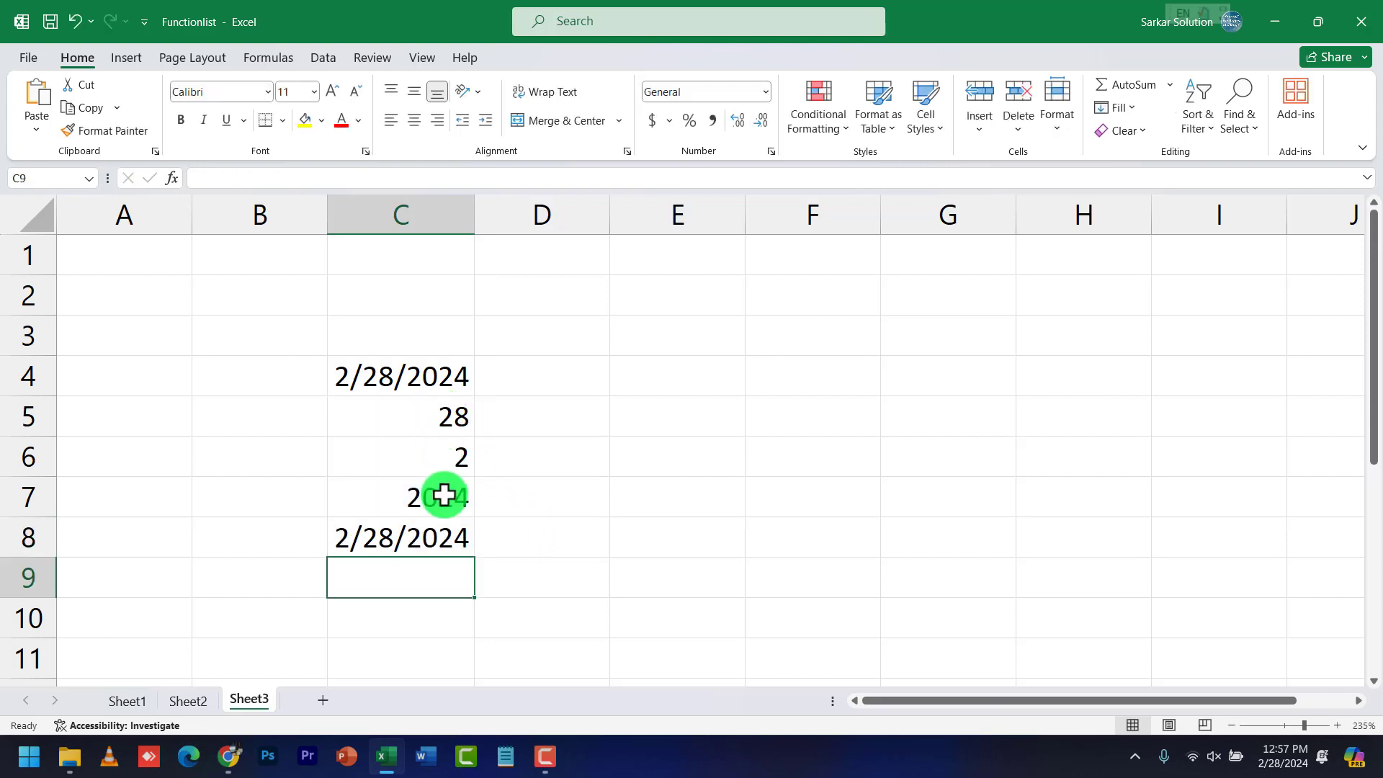
pyautogui.click(447, 497)
pyautogui.click(451, 455)
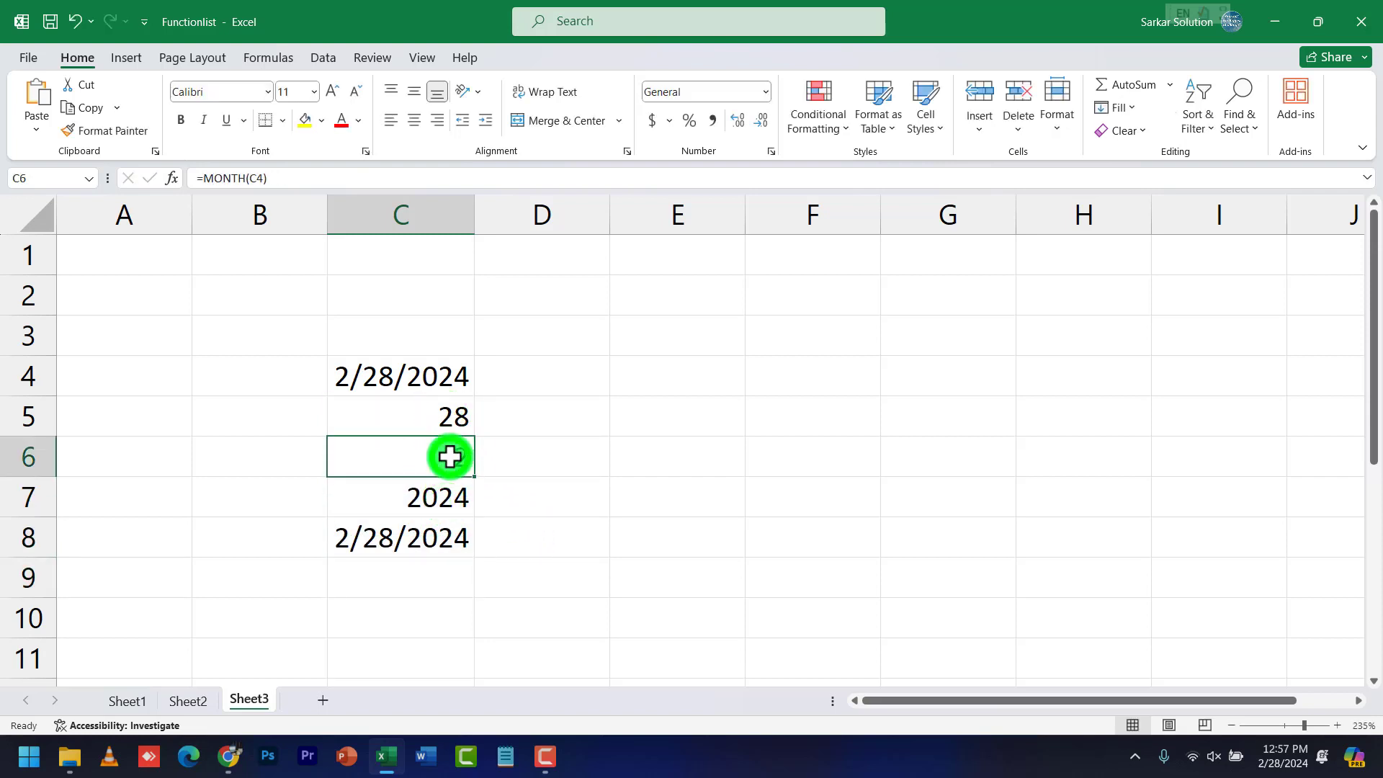
pyautogui.click(442, 537)
pyautogui.click(417, 569)
# Enter =NOW() in C9, showing the current timestamp 2/28/2024 12:58
pyautogui.write('=')
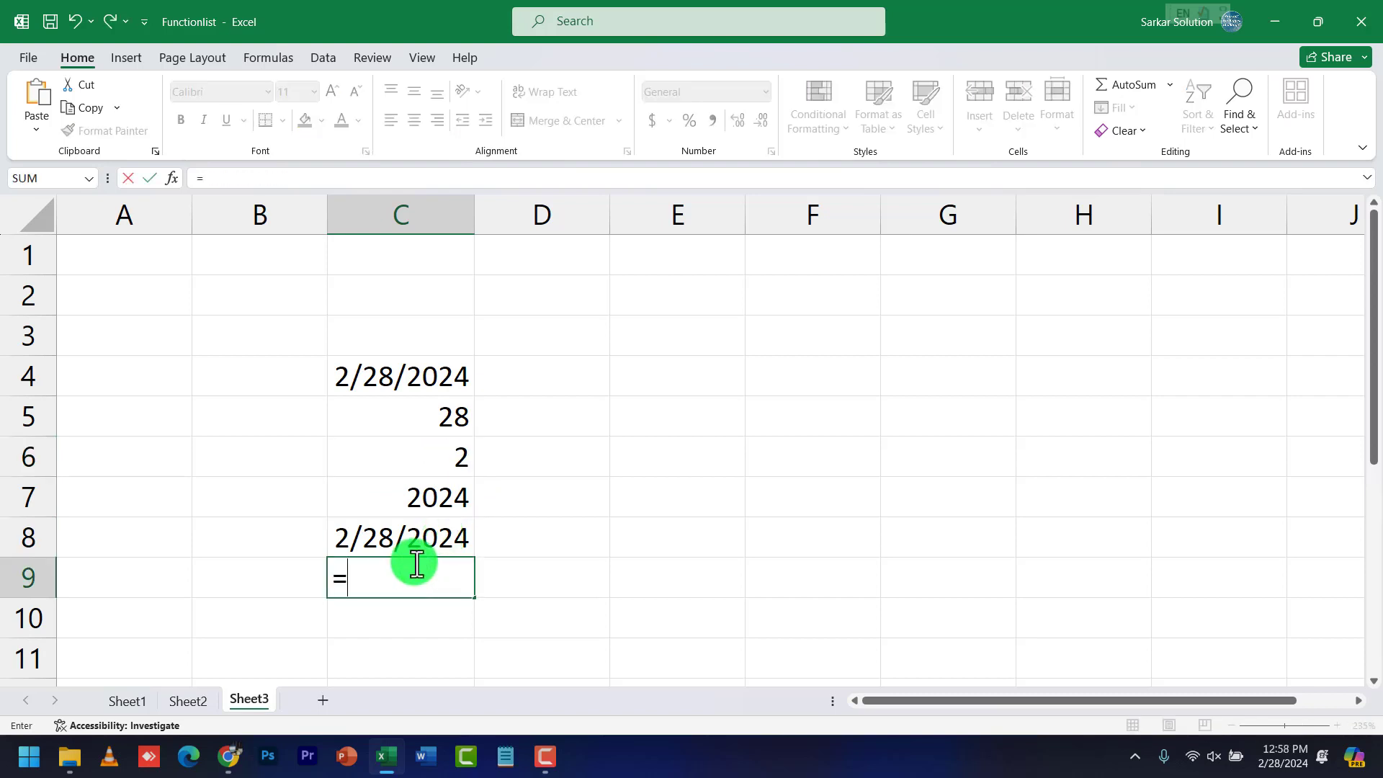
pyautogui.write('now')
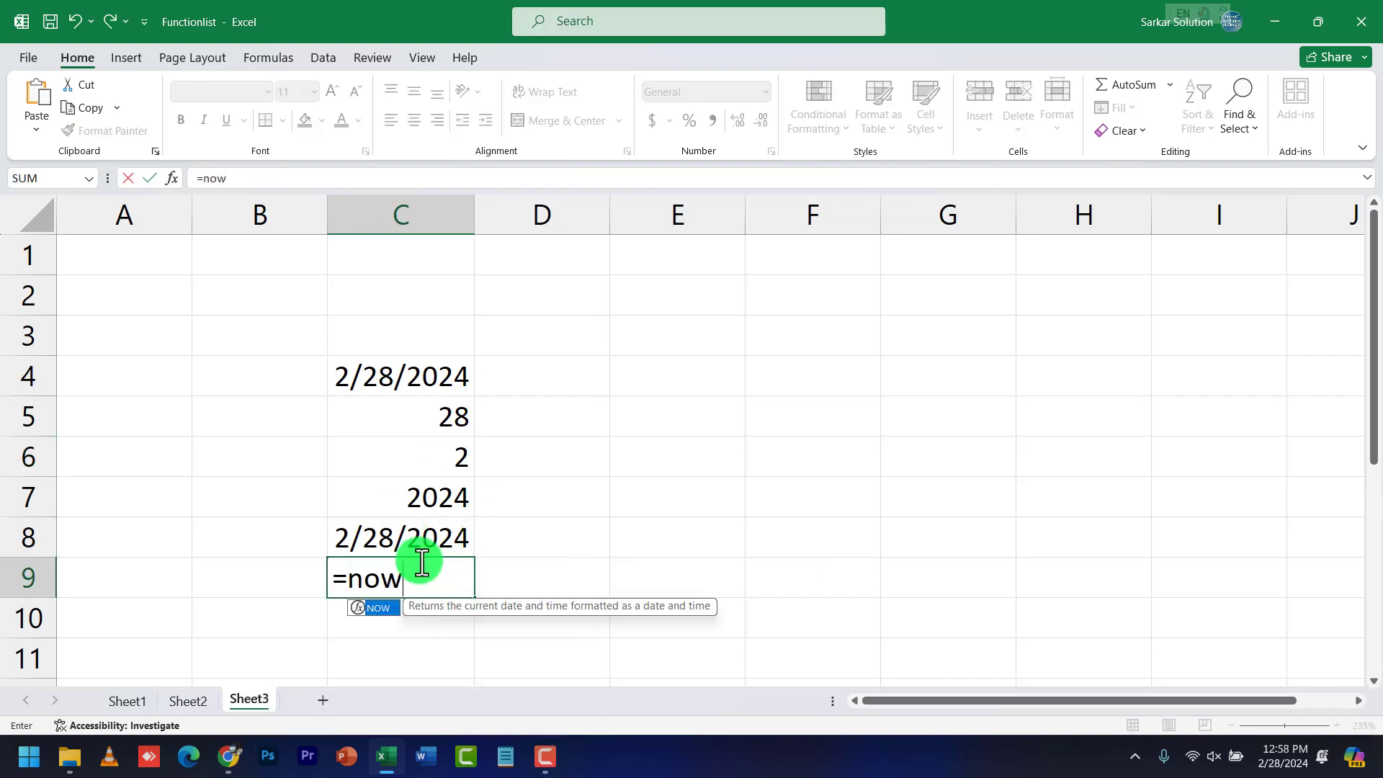
pyautogui.write('(')
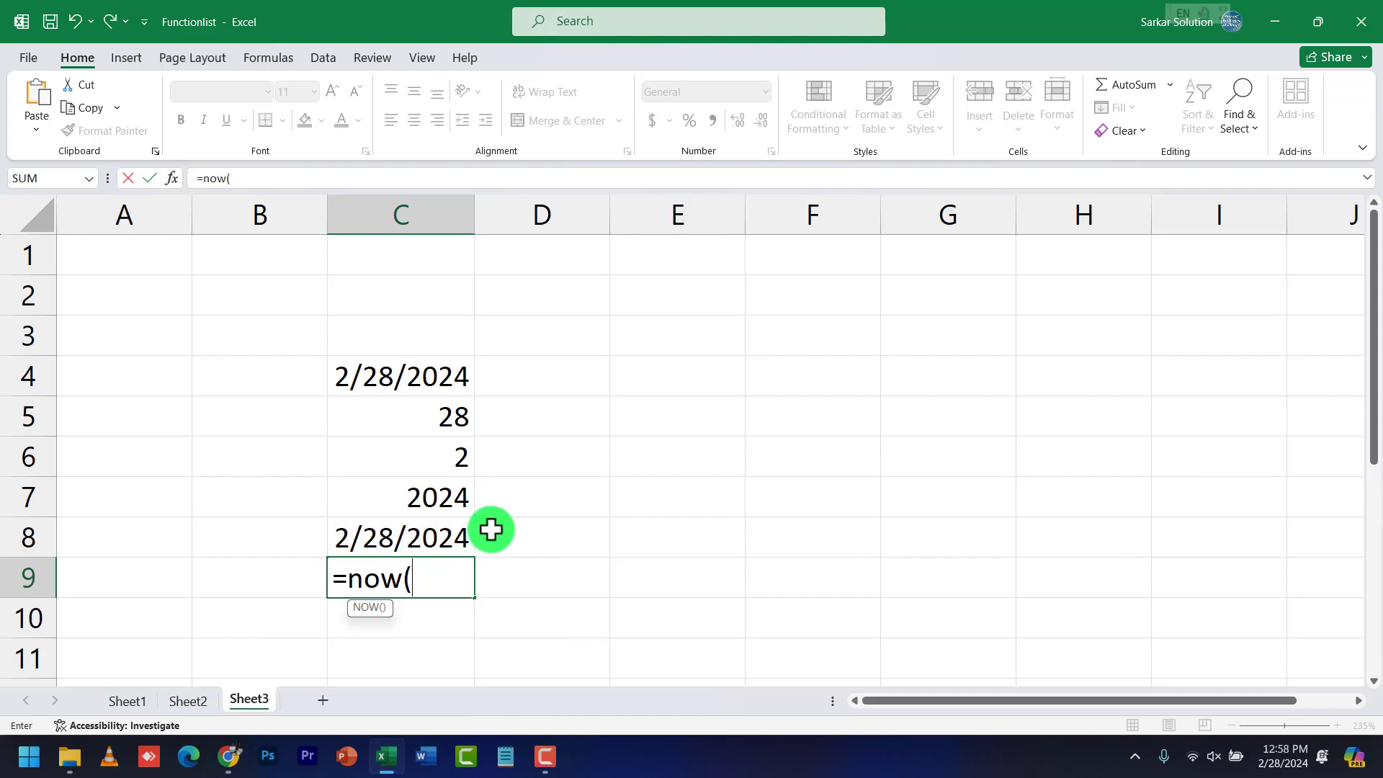
pyautogui.write(')')
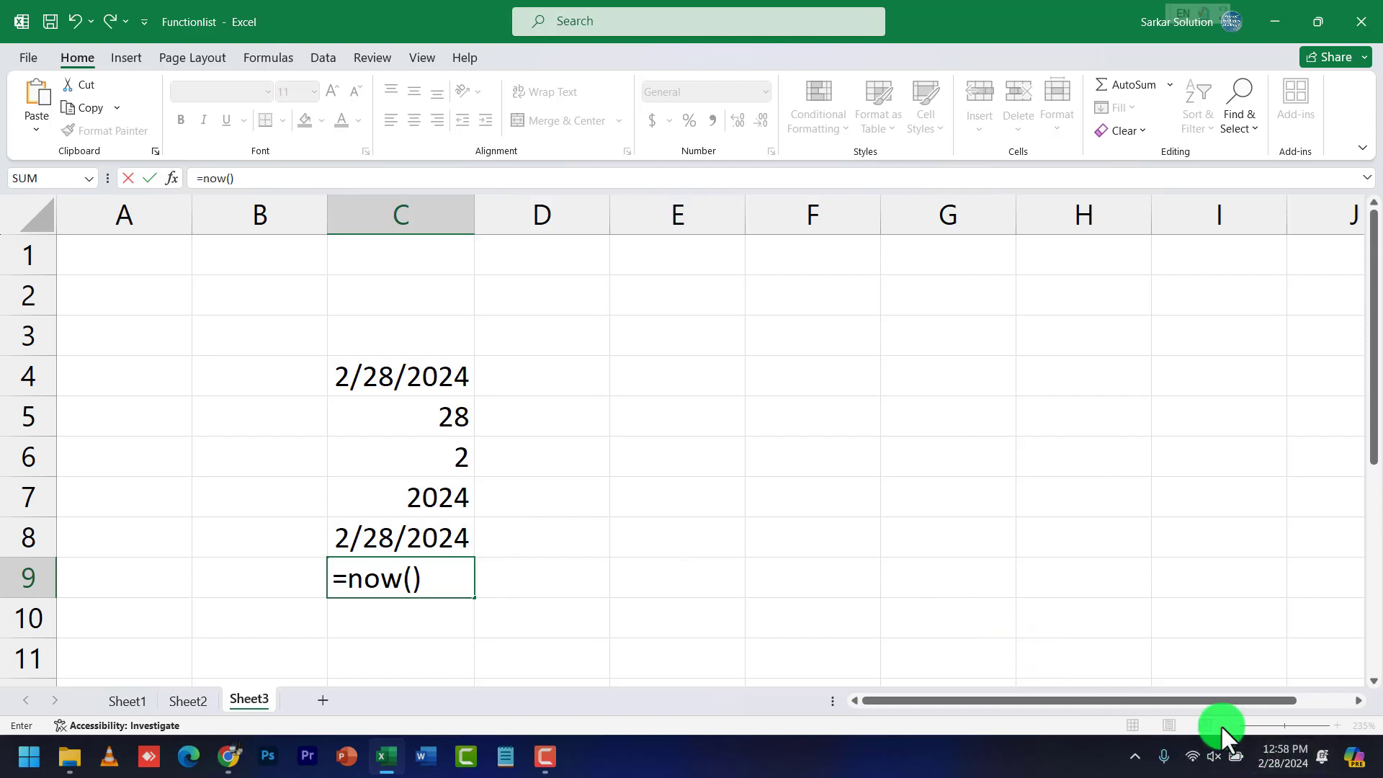
pyautogui.press('Return')
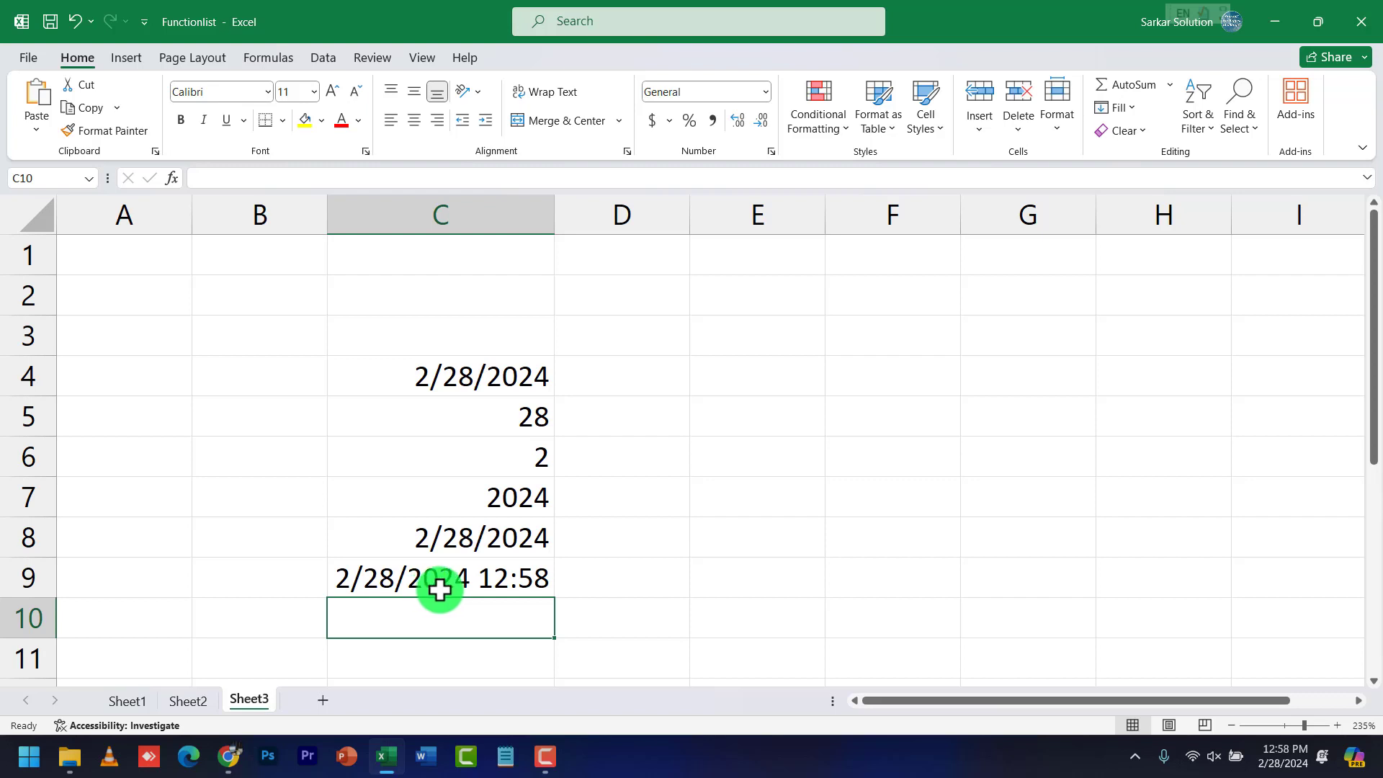
pyautogui.click(487, 587)
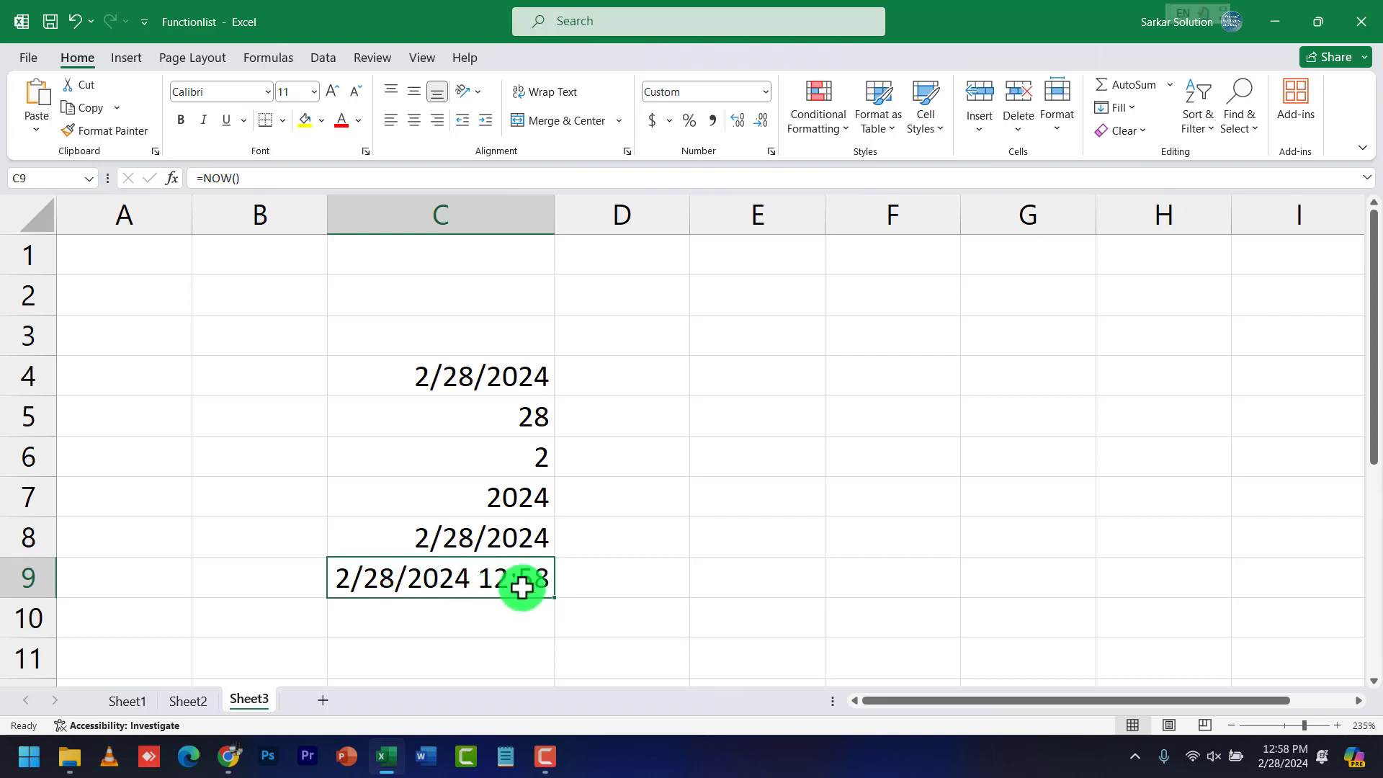
pyautogui.click(637, 376)
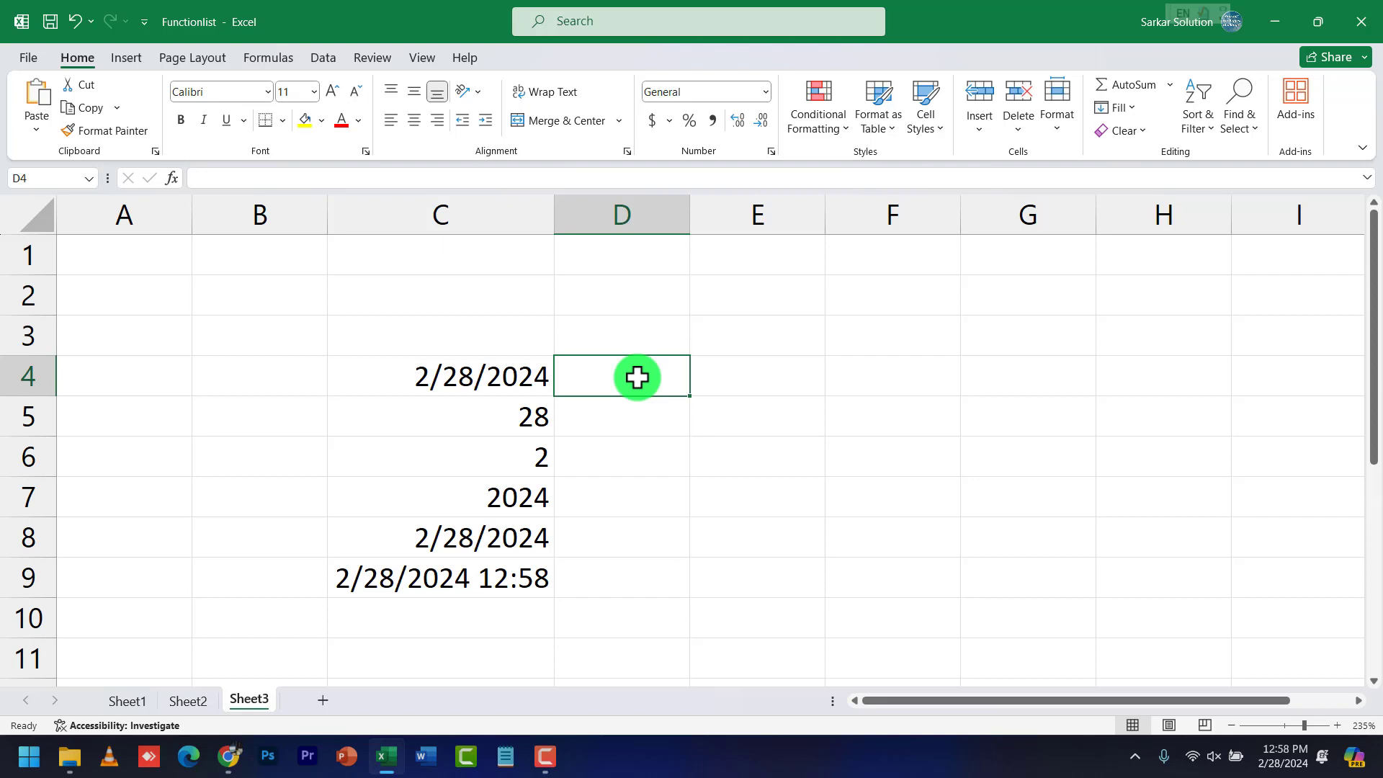
# Enter =SECOND(C9) in C10, returning 57 seconds
pyautogui.click(531, 571)
pyautogui.scroll(-1, 533, 573)
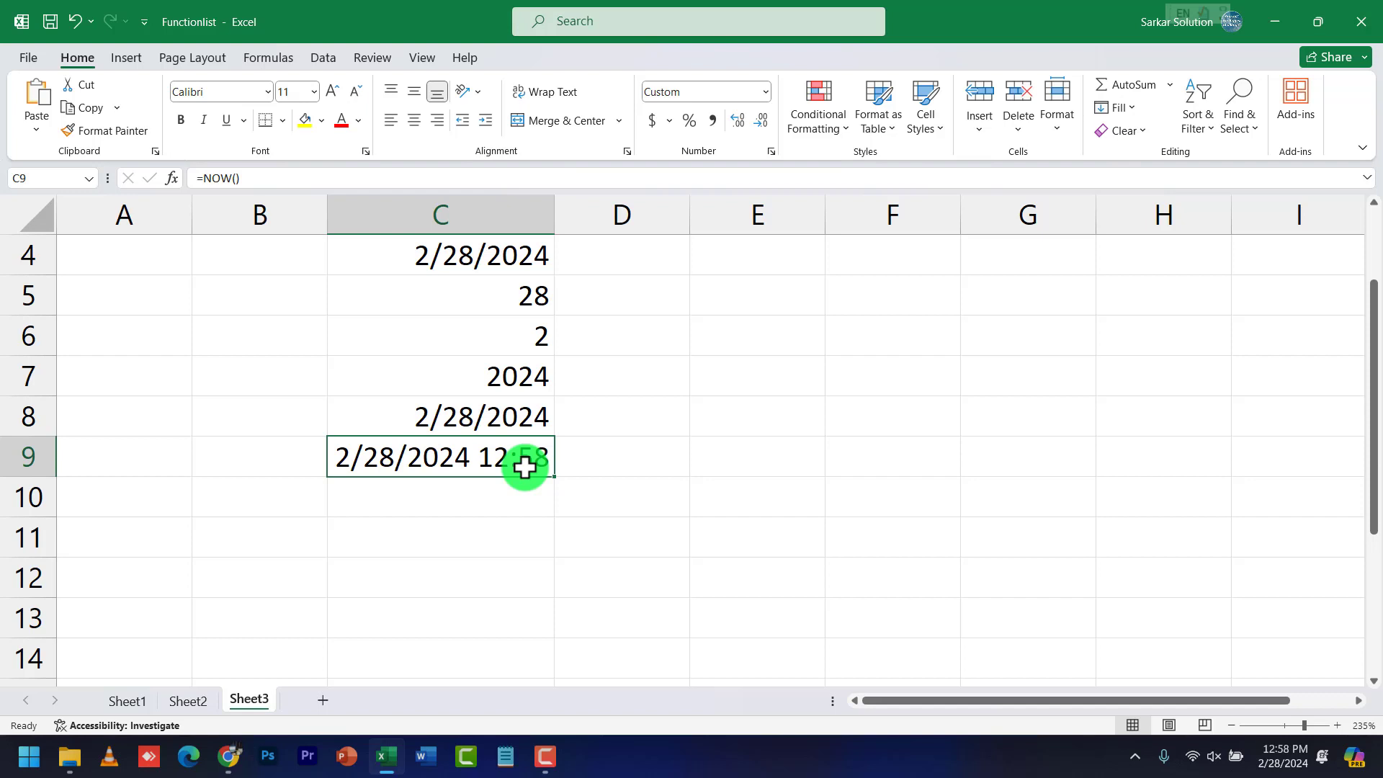
pyautogui.click(497, 485)
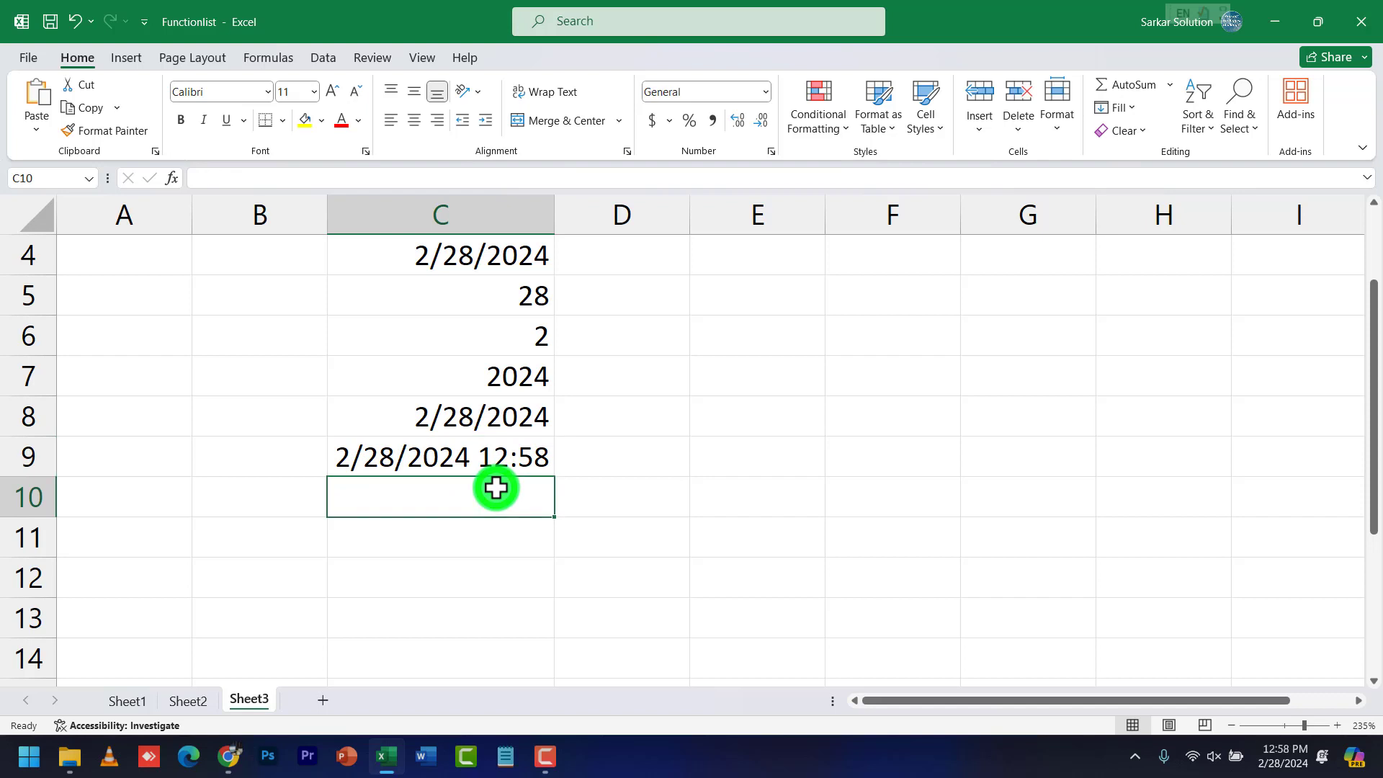
pyautogui.write('minute')
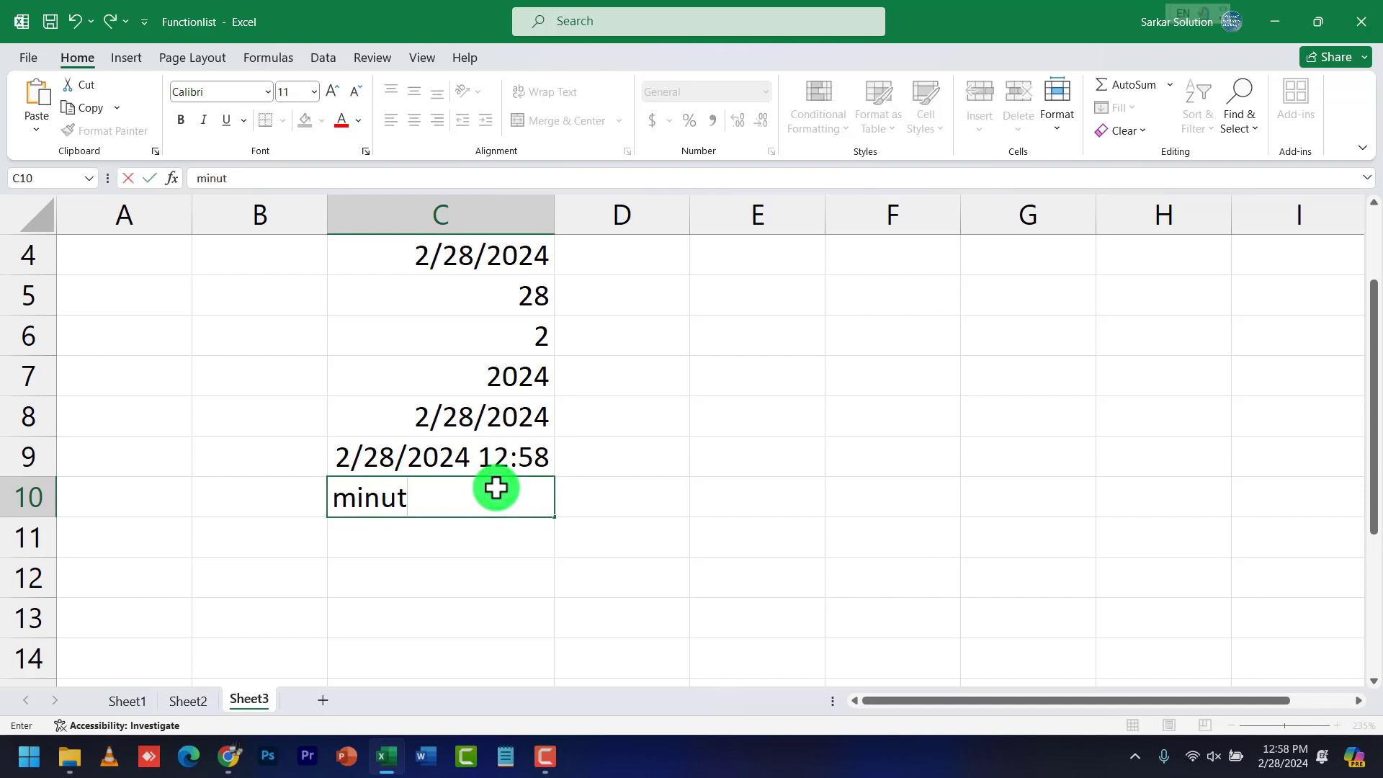
pyautogui.press('BackSpace')
pyautogui.press('BackSpace')
pyautogui.press('BackSpace')
pyautogui.press('BackSpace')
pyautogui.press('BackSpace')
pyautogui.press('BackSpace')
pyautogui.write('se')
pyautogui.press('BackSpace')
pyautogui.press('BackSpace')
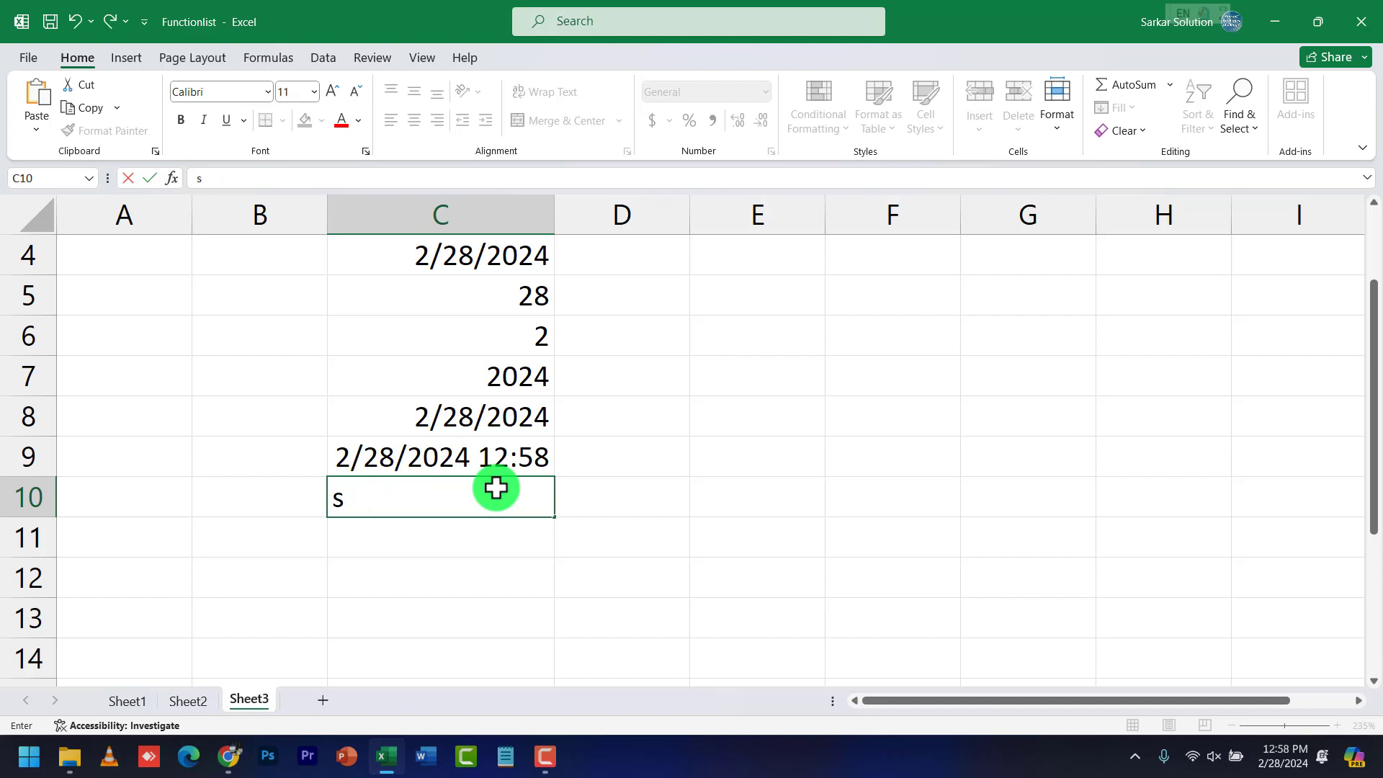
pyautogui.write('second')
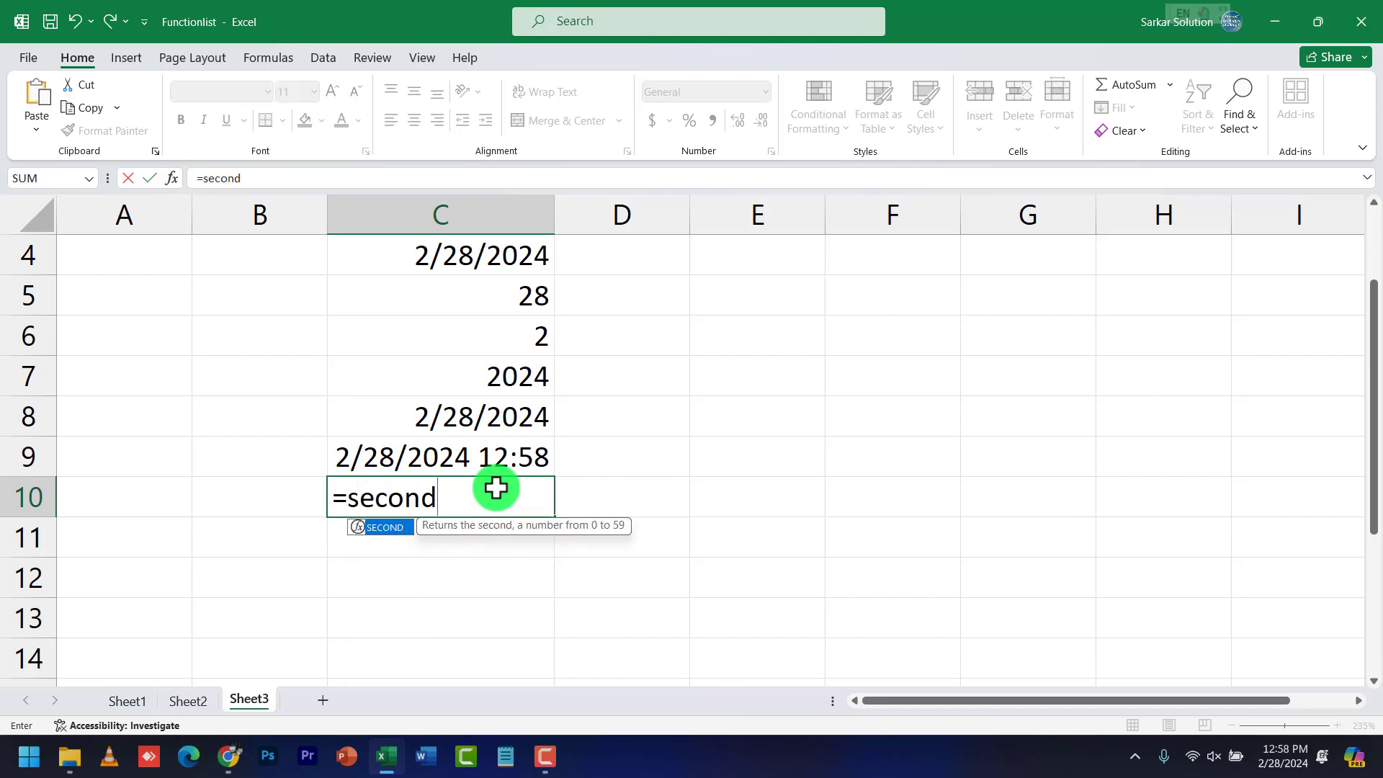
pyautogui.write('(')
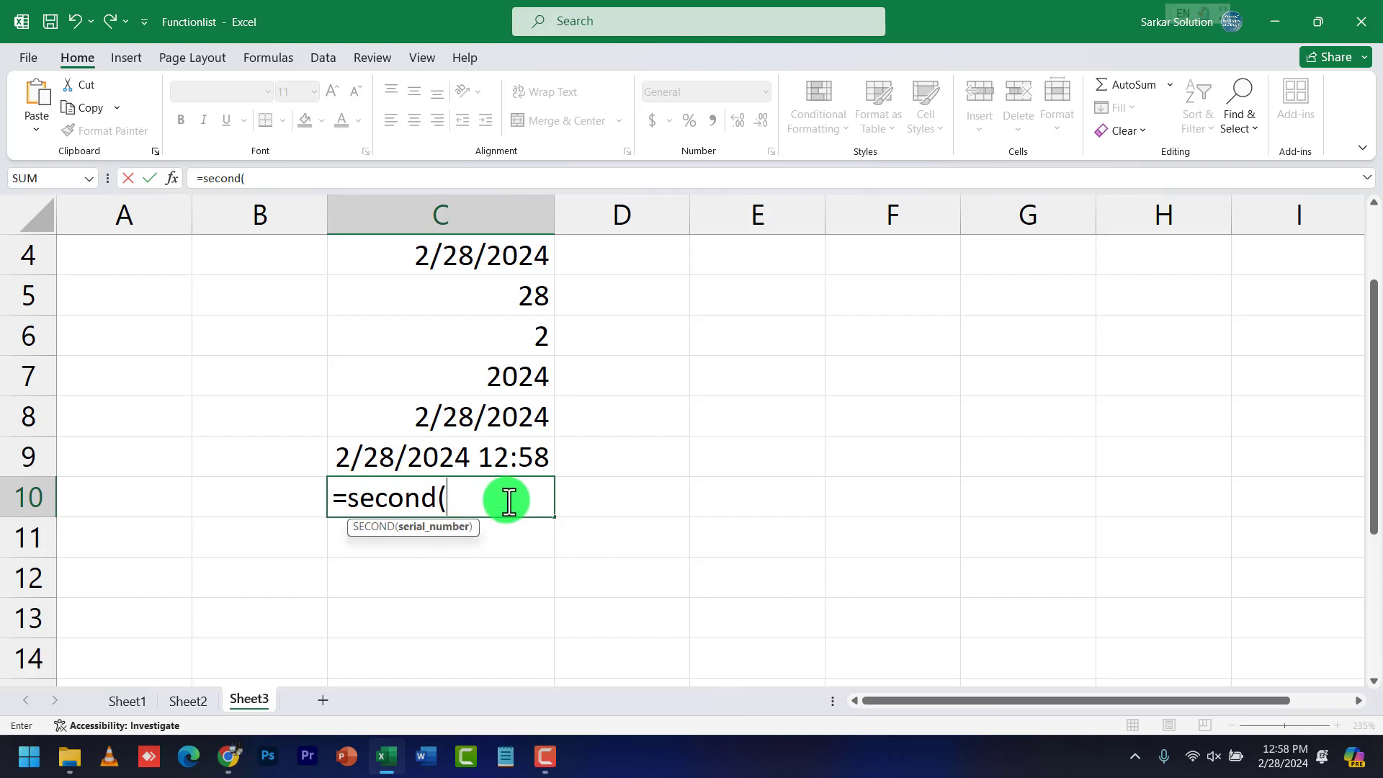
pyautogui.write('c9)')
pyautogui.press('Return')
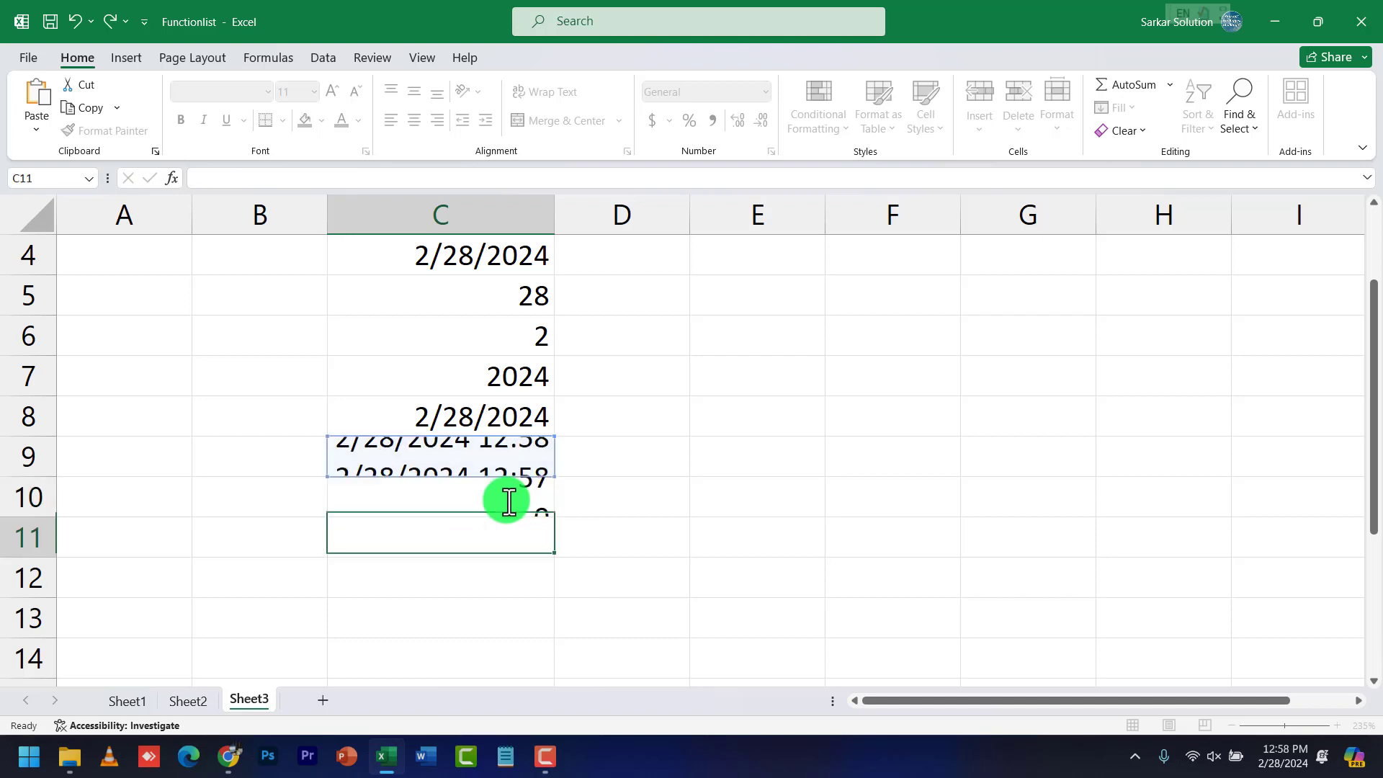
pyautogui.click(510, 498)
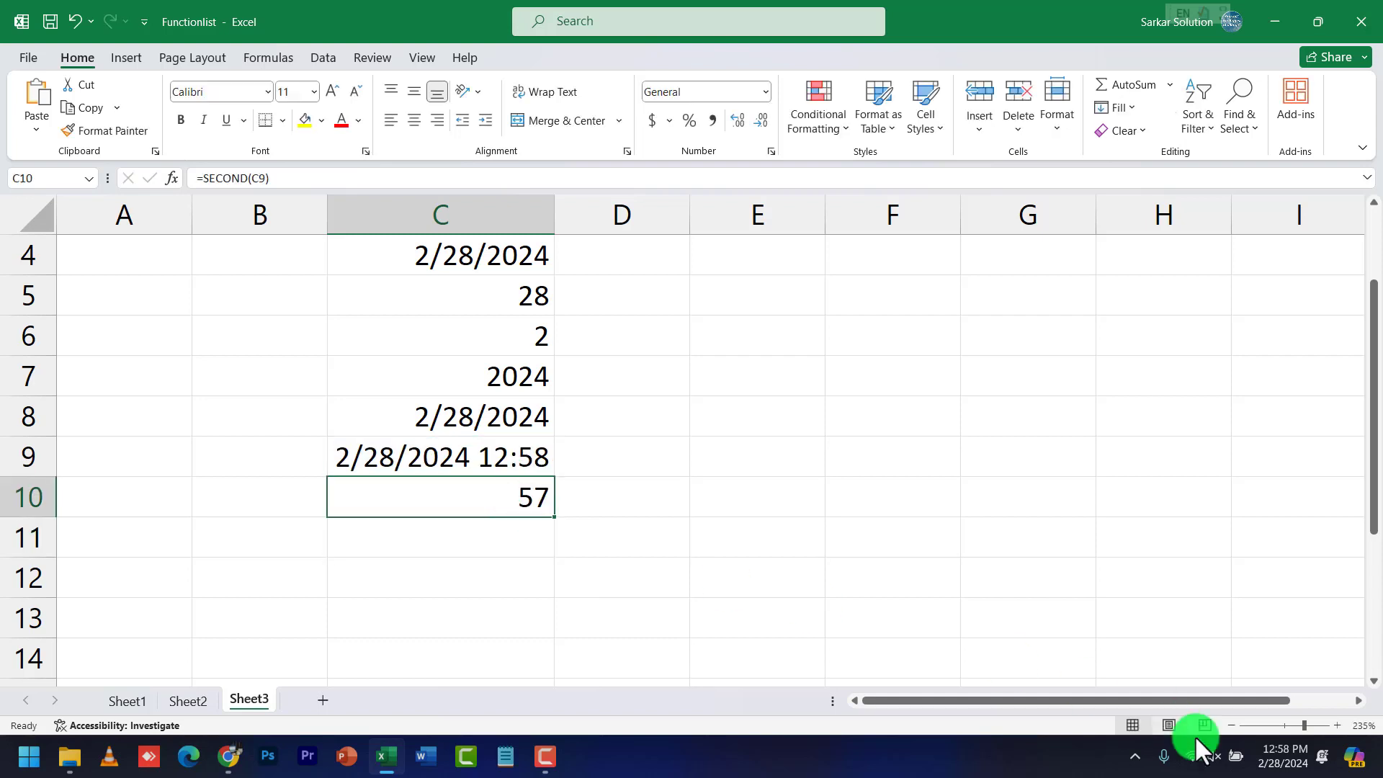
# Compare the 57-second result against the taskbar clock, then close the clock flyout
pyautogui.click(1283, 764)
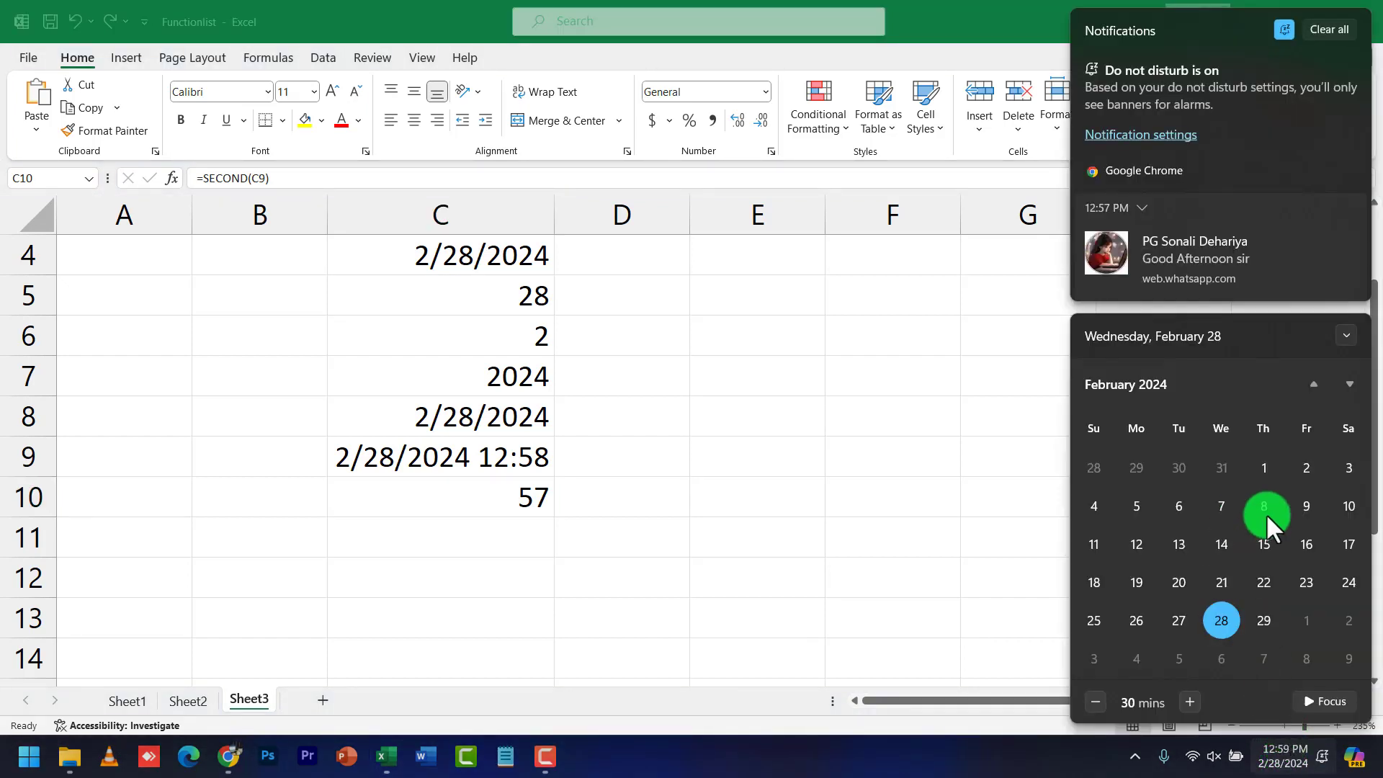
pyautogui.click(949, 629)
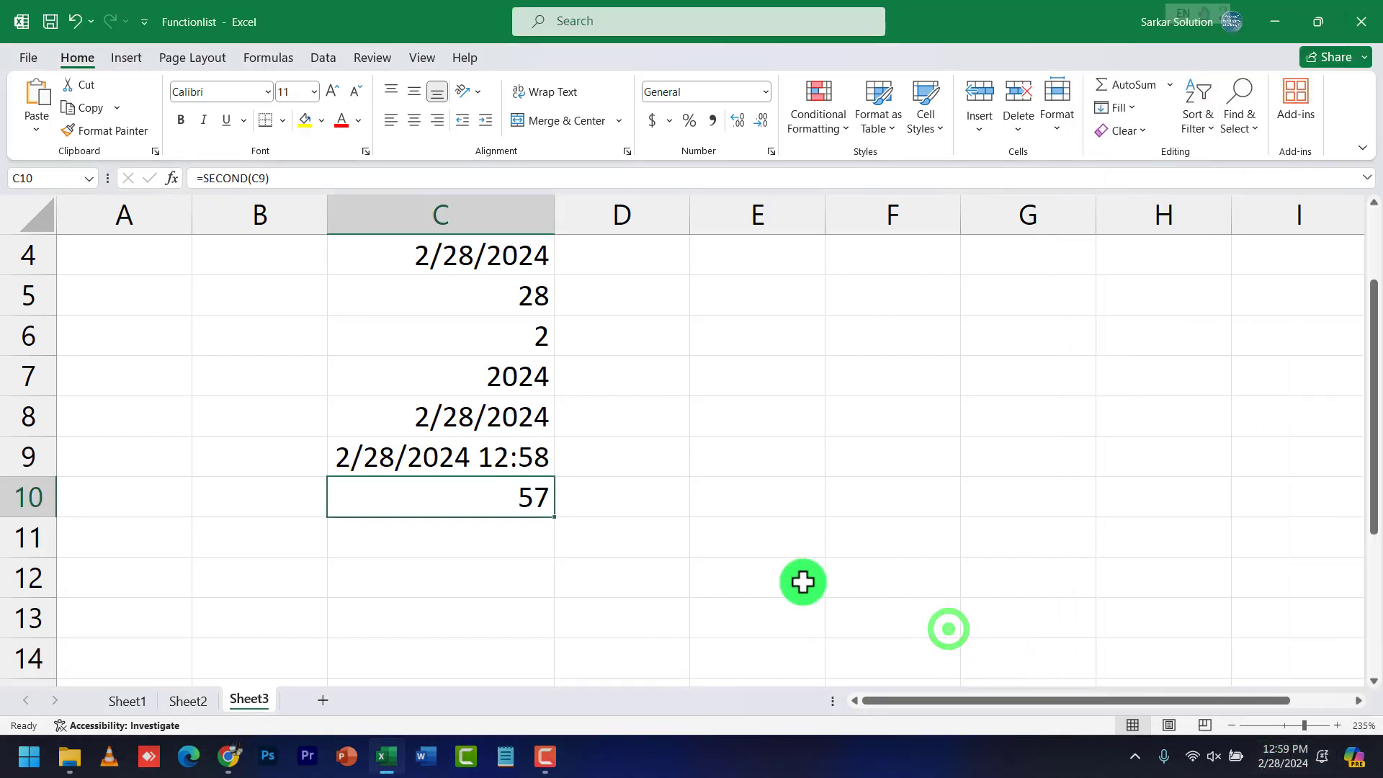
pyautogui.click(496, 533)
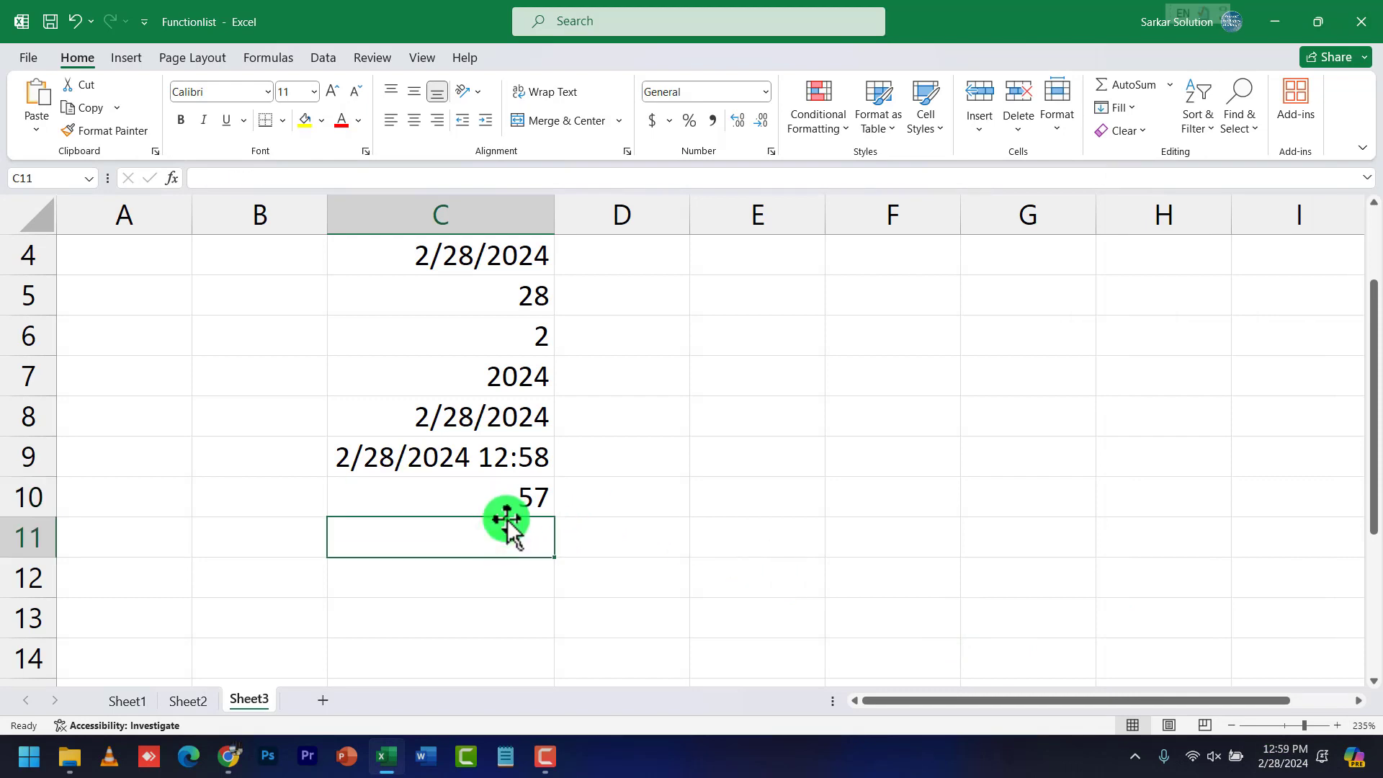
# Enter =MINUTE(C9) in C11, returning 59, and recheck the C10 seconds
pyautogui.write('=m')
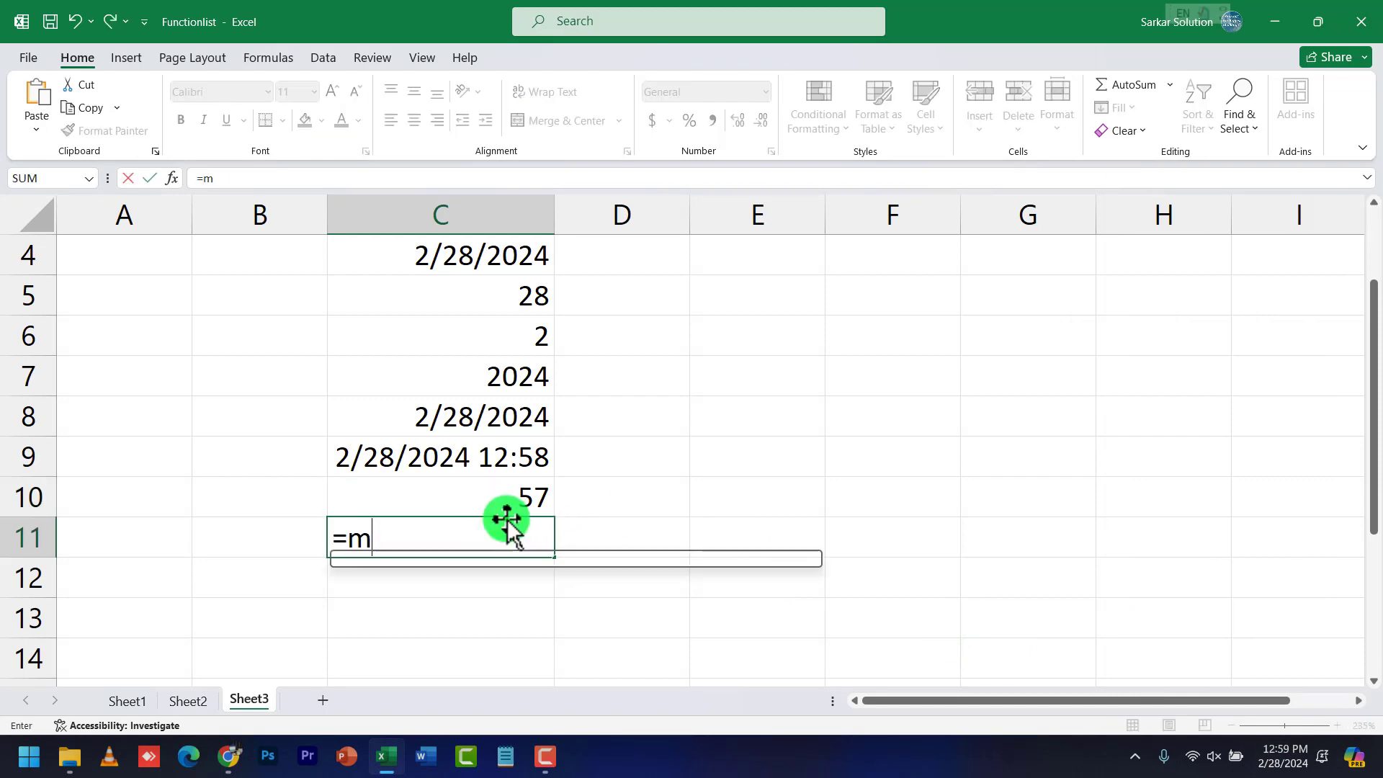
pyautogui.write('inut')
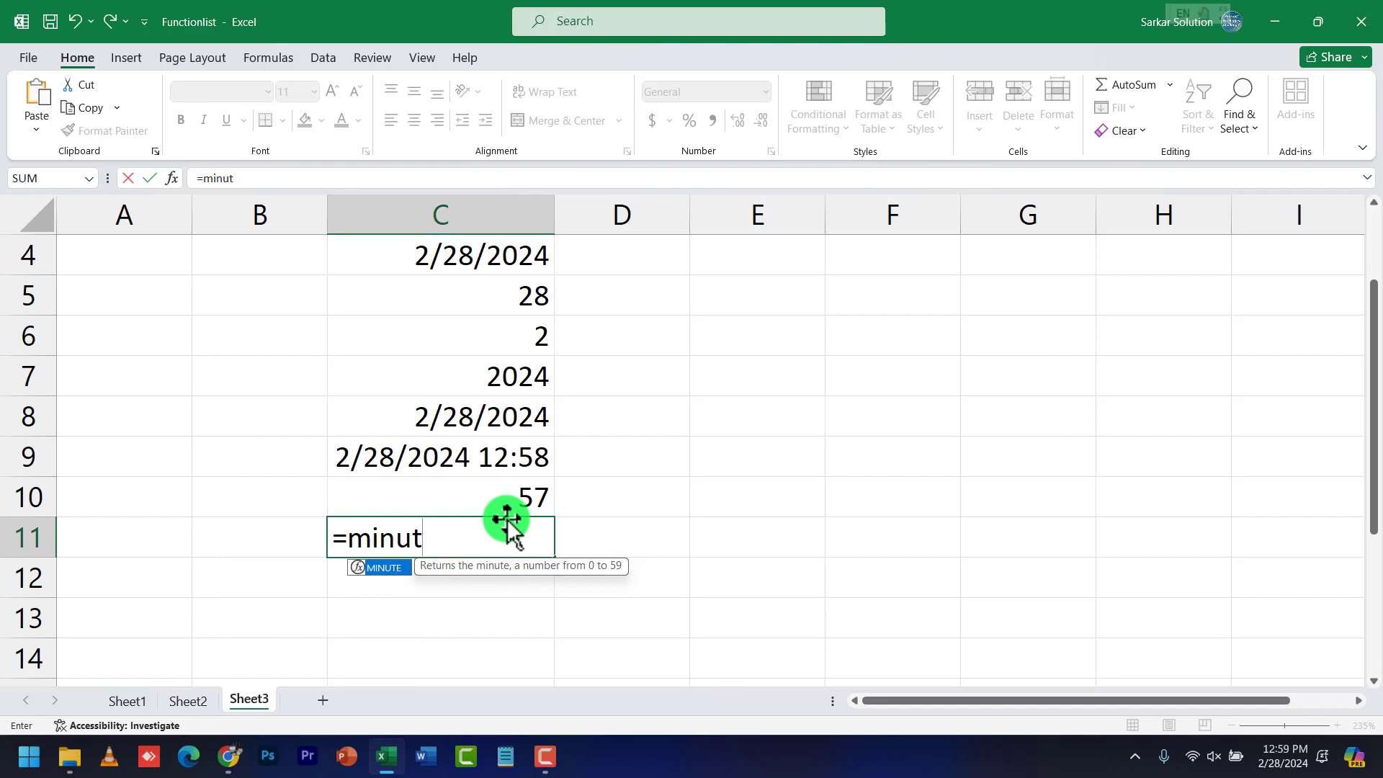
pyautogui.write('e(c9')
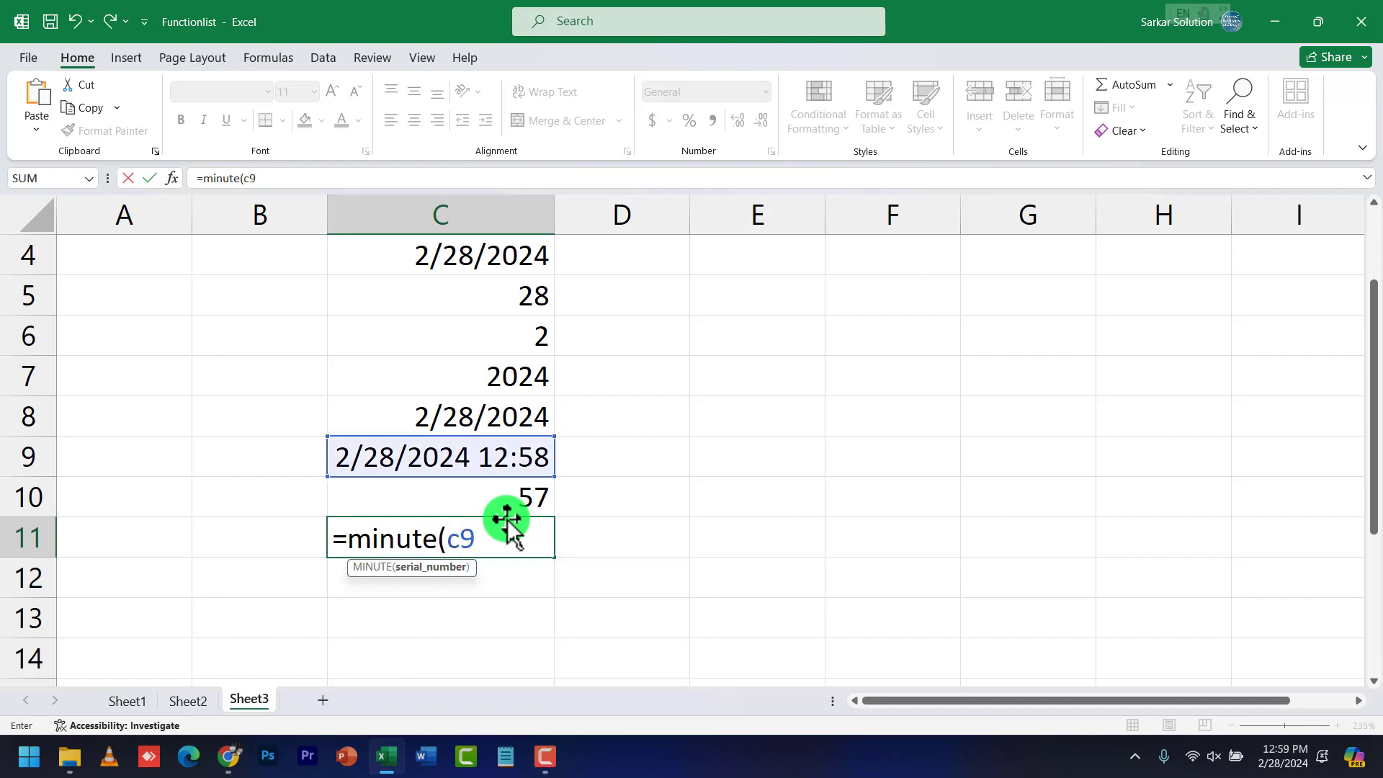
pyautogui.write(')')
pyautogui.press('Return')
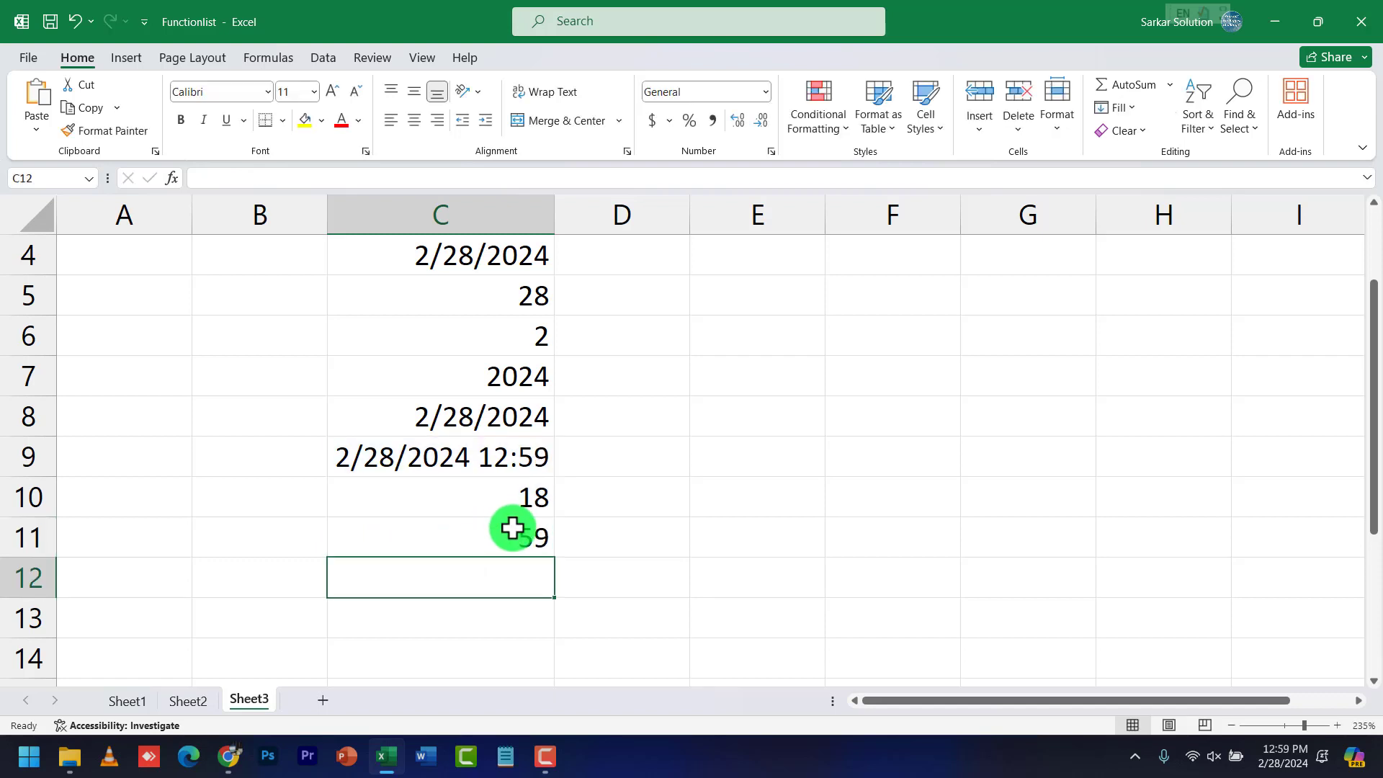
pyautogui.click(513, 530)
pyautogui.click(523, 498)
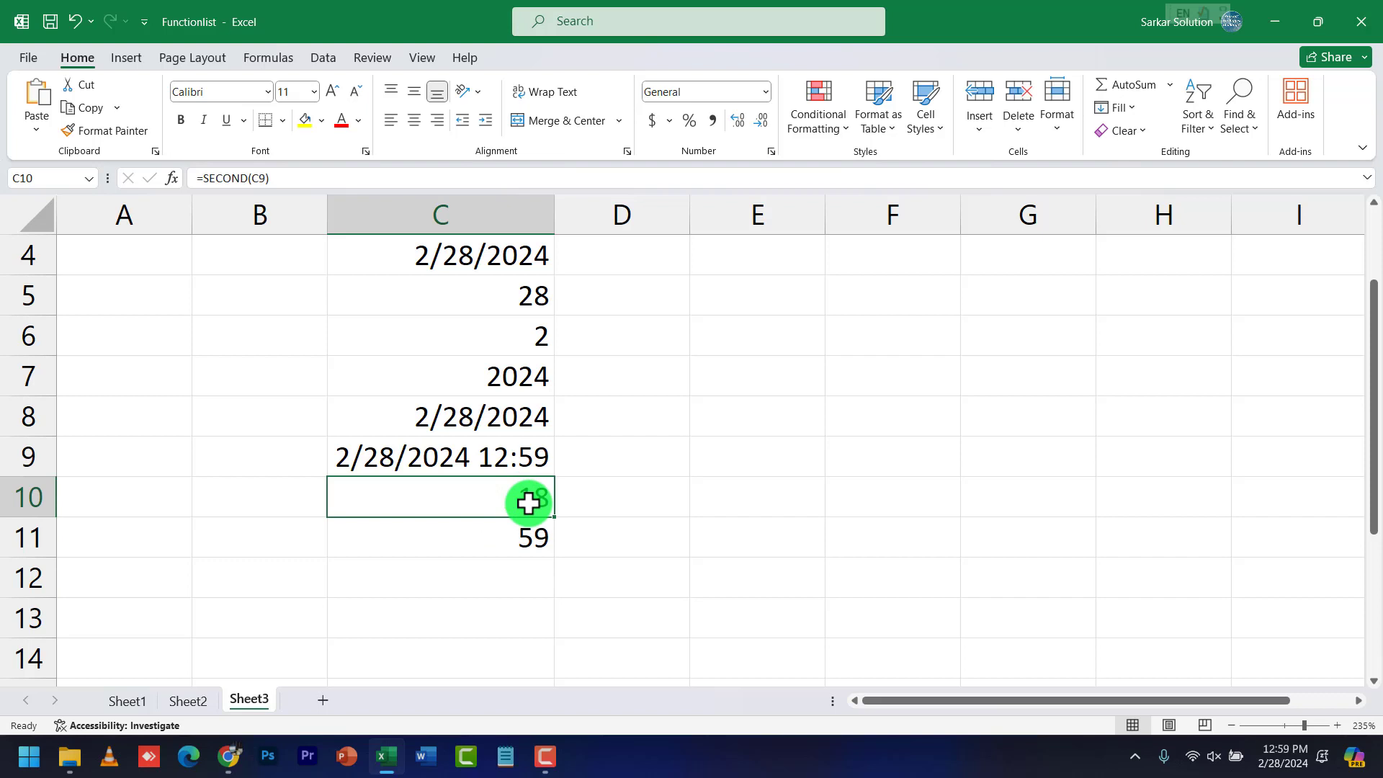
pyautogui.click(529, 566)
pyautogui.write('=')
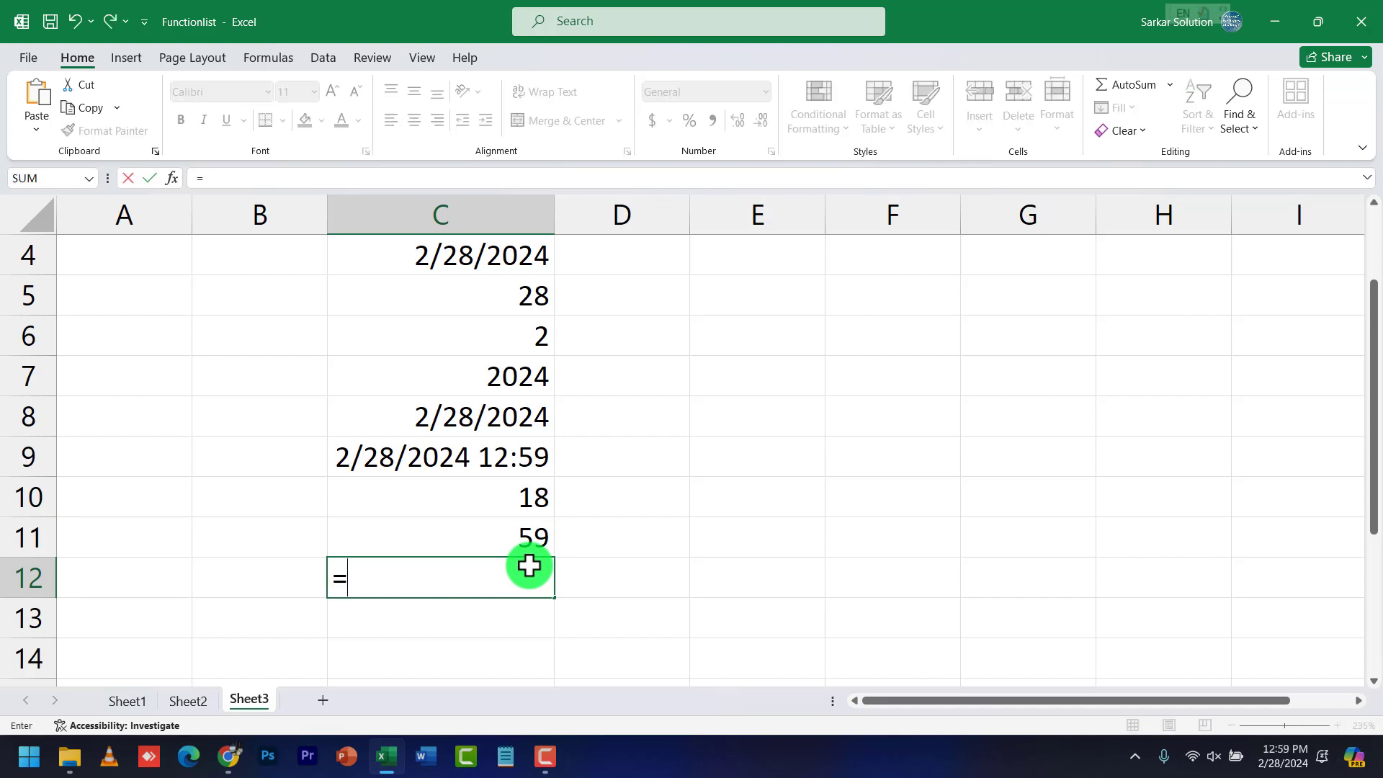
pyautogui.write('hour(')
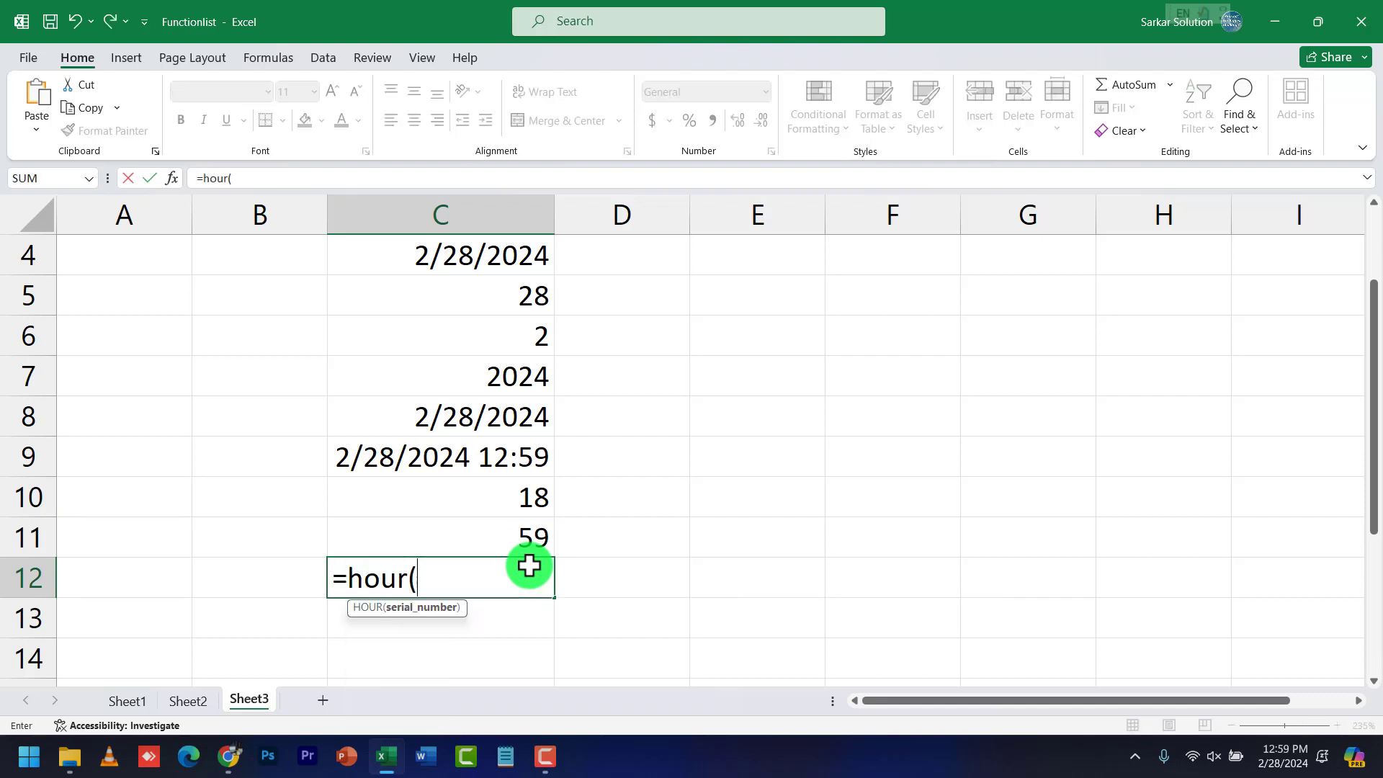
pyautogui.write('c9)')
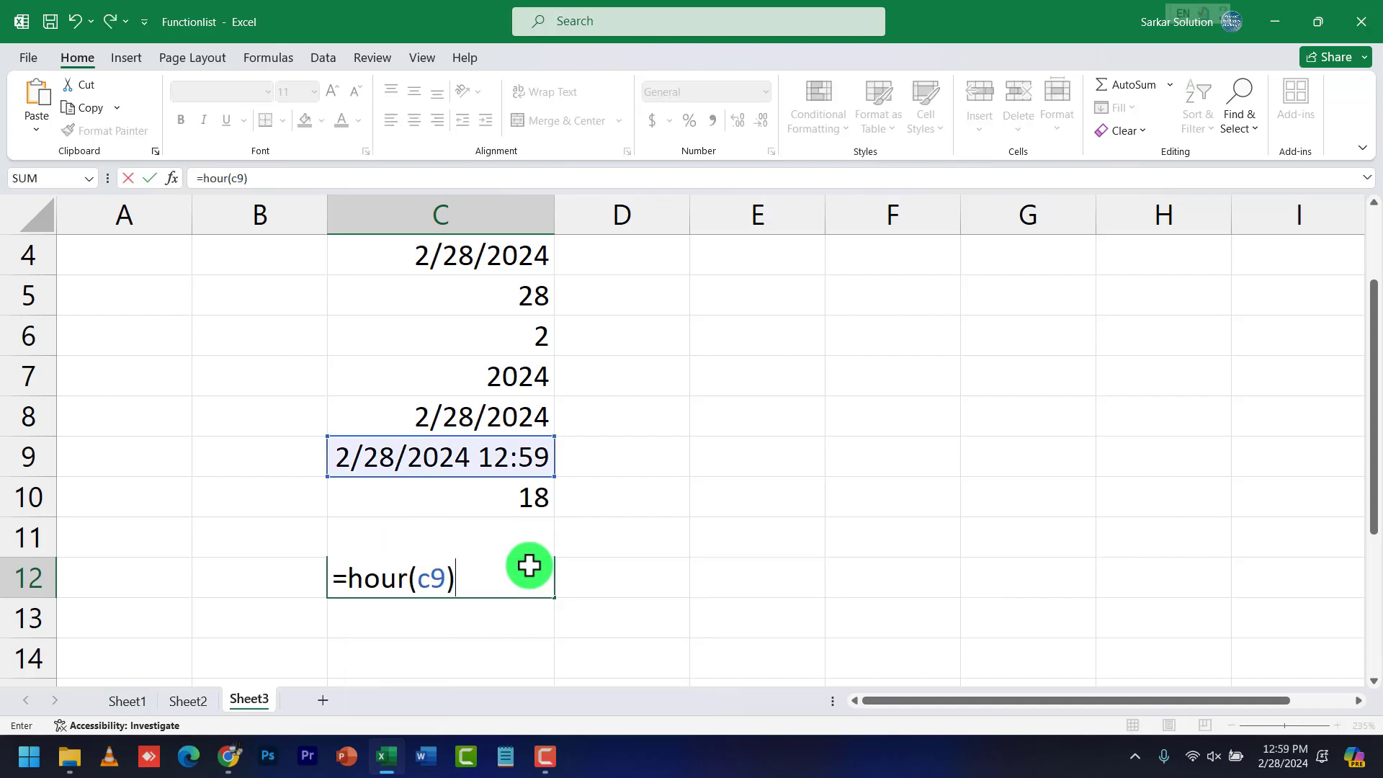
pyautogui.press('Return')
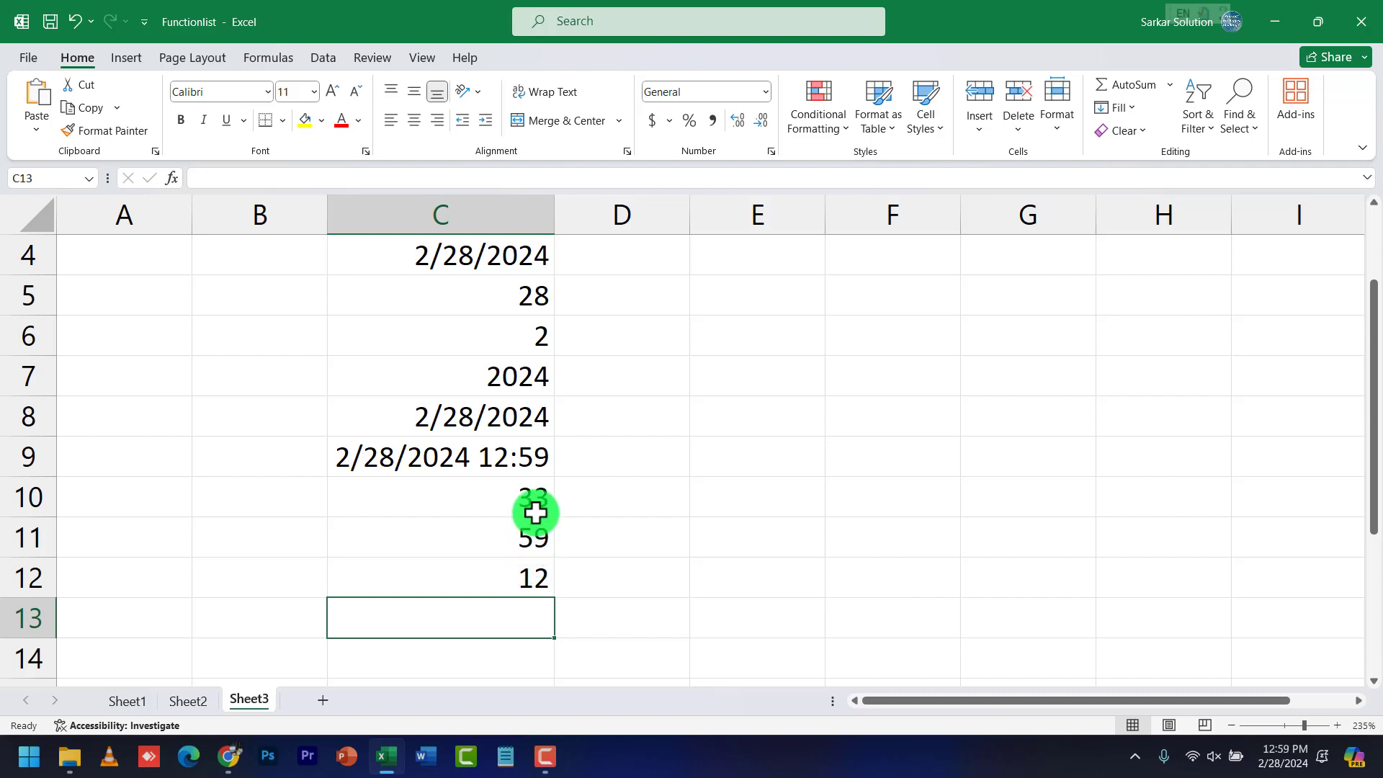
pyautogui.moveTo(536, 503); pyautogui.dragTo(538, 565)
pyautogui.click(519, 621)
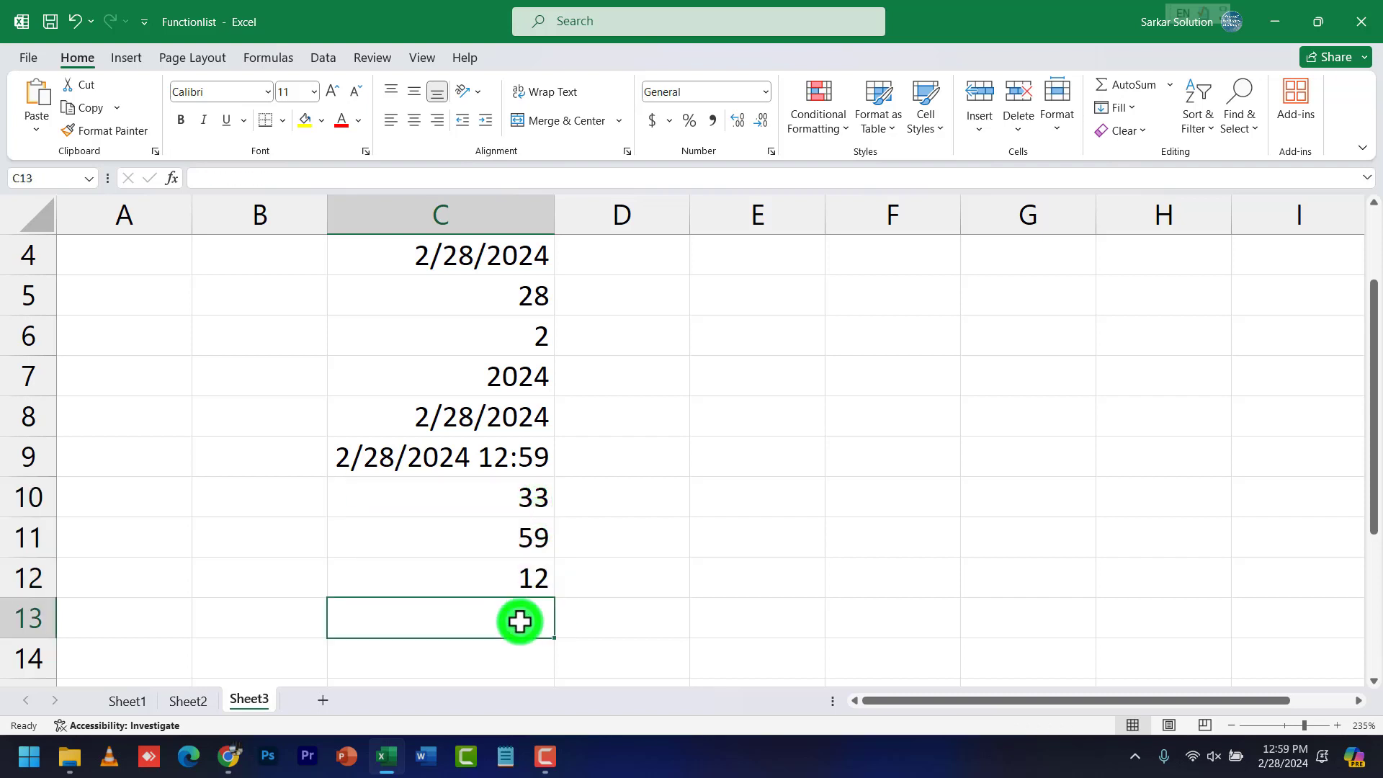
# Enter =TIME(C12,C11,C10) in C13, showing 1:00 PM
pyautogui.write('=')
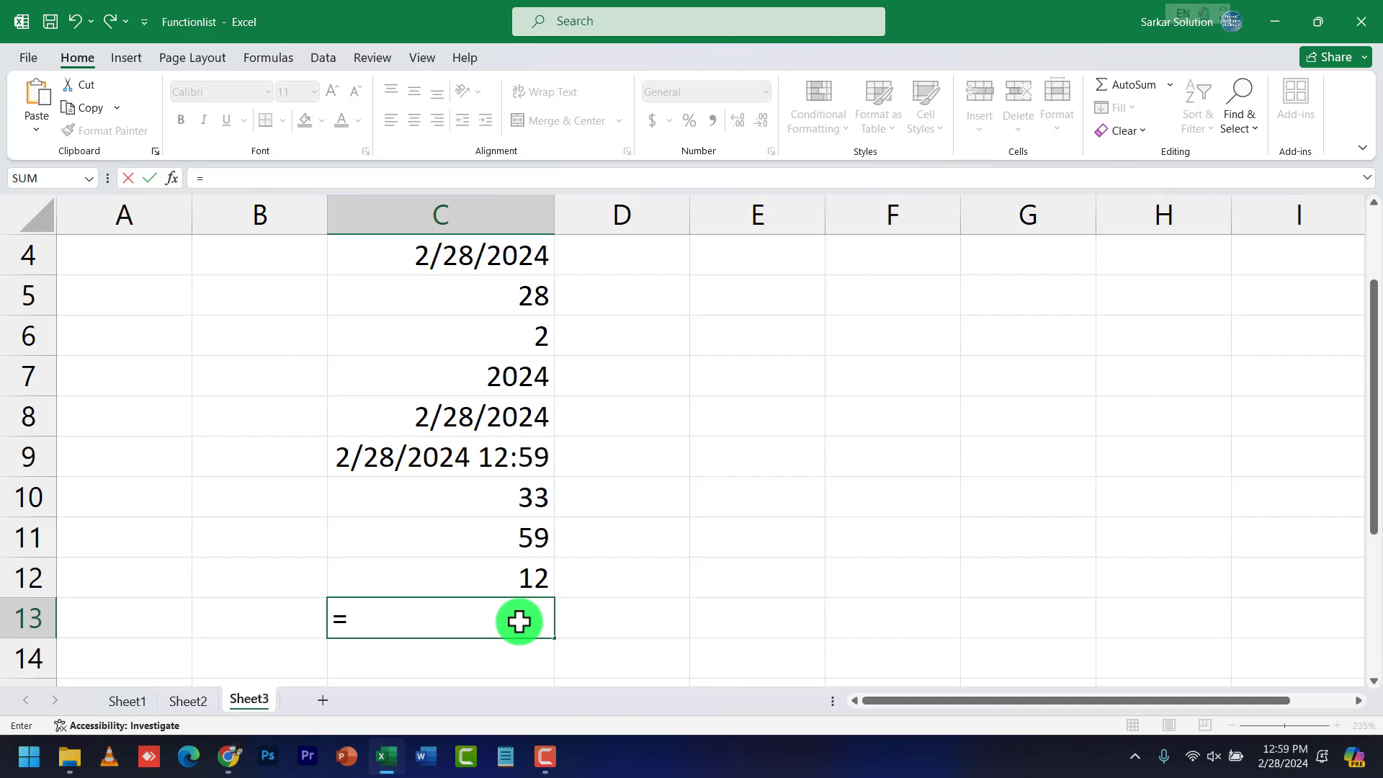
pyautogui.write('time')
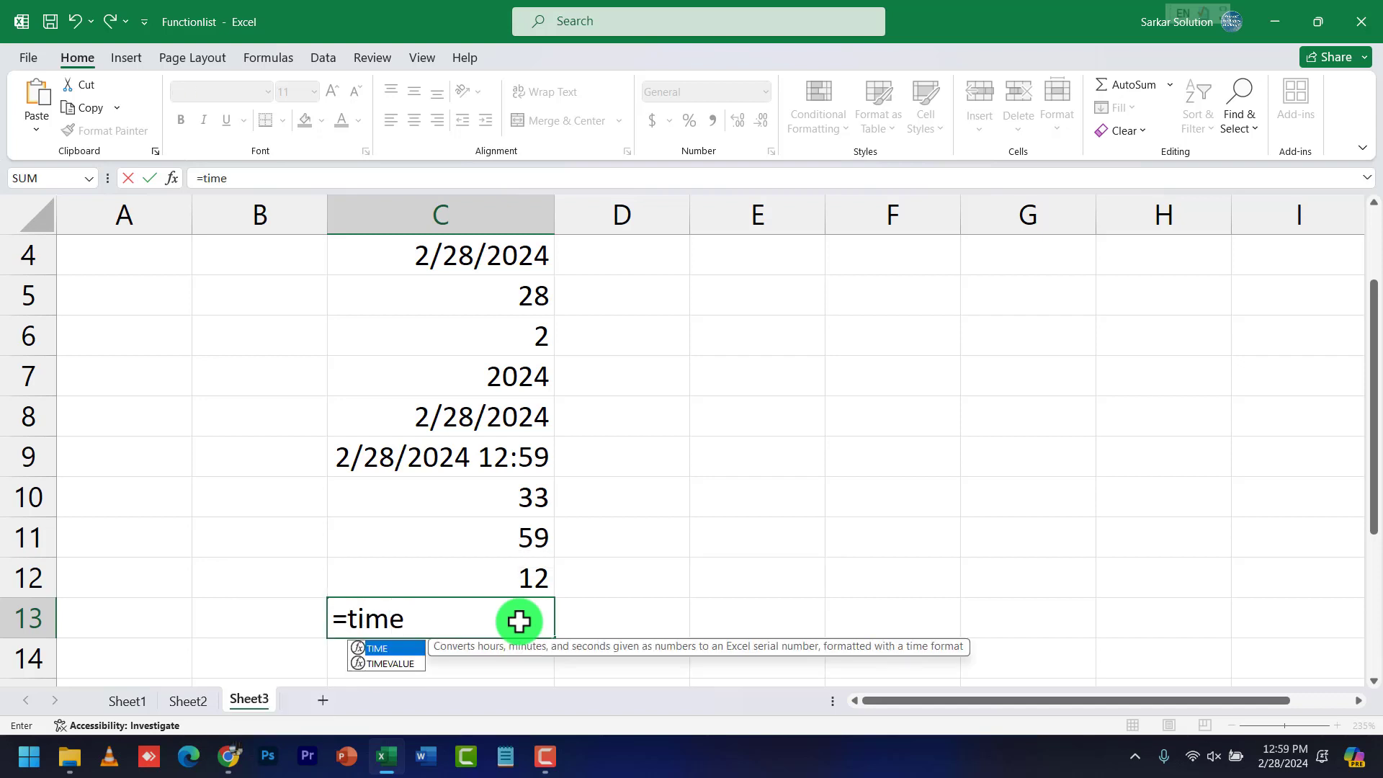
pyautogui.write('(')
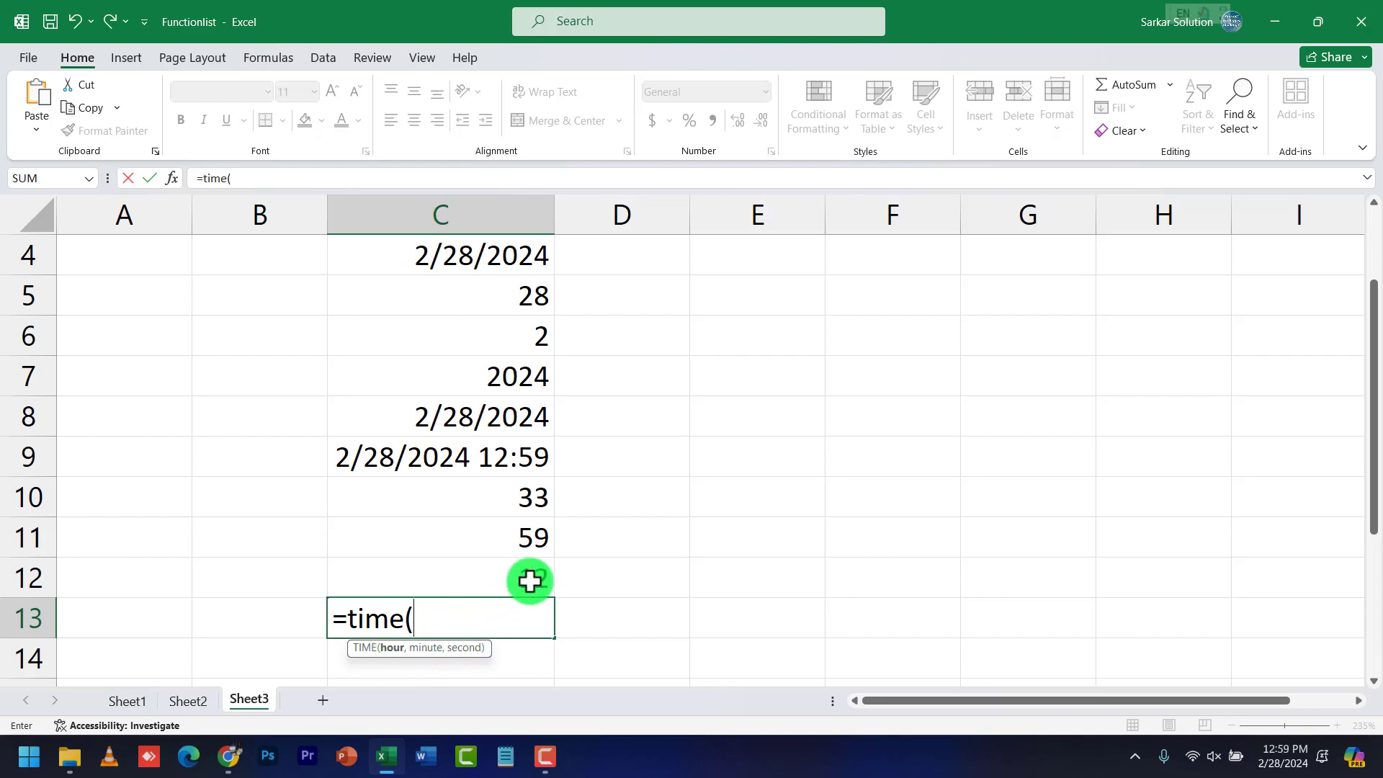
pyautogui.write('c')
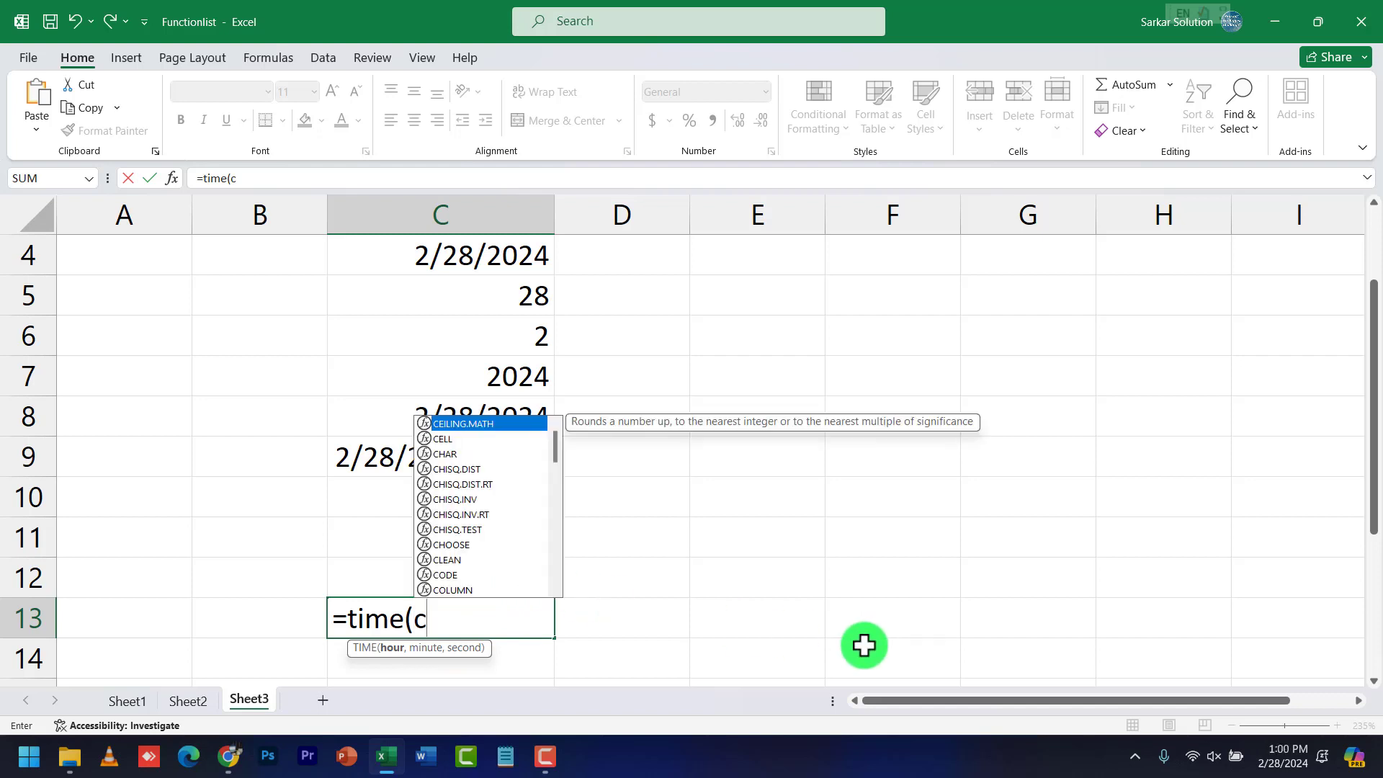
pyautogui.write('12,')
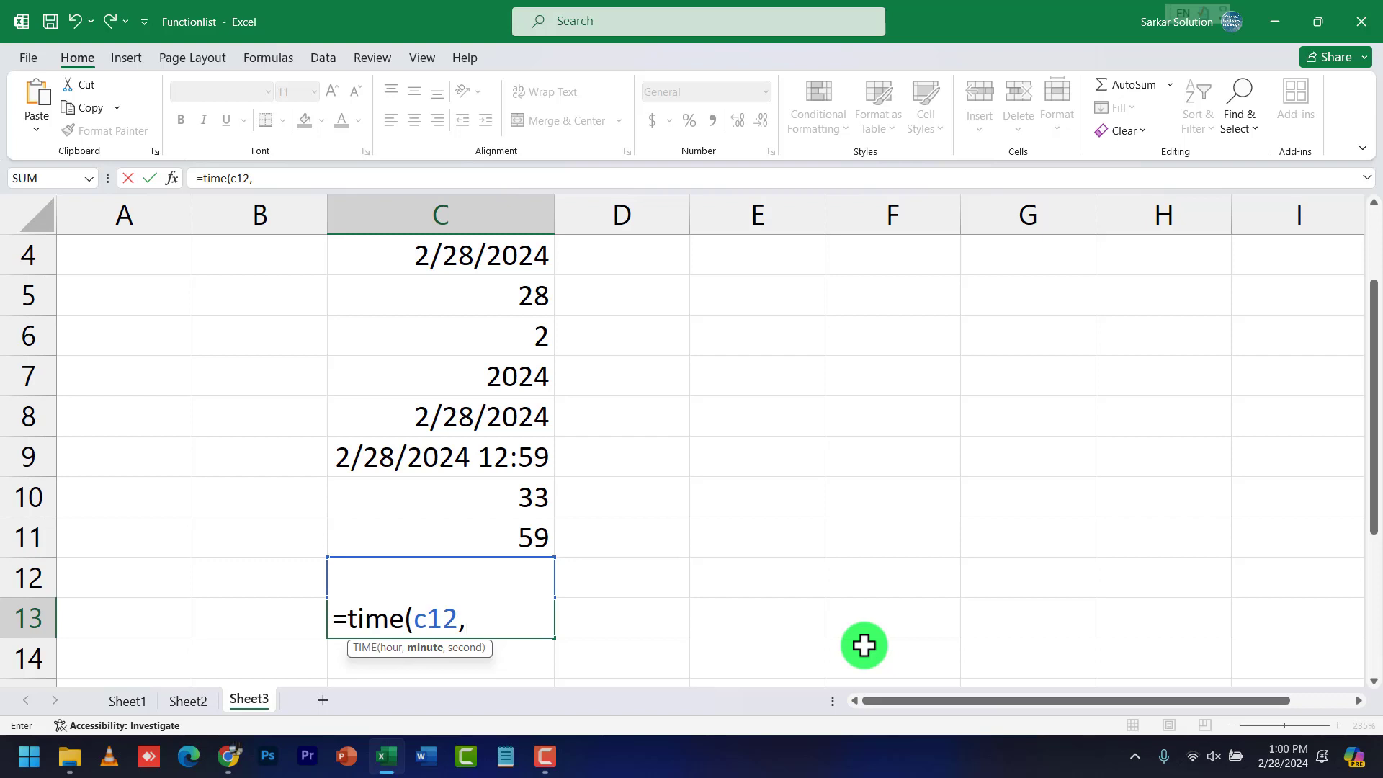
pyautogui.write('c11,c1')
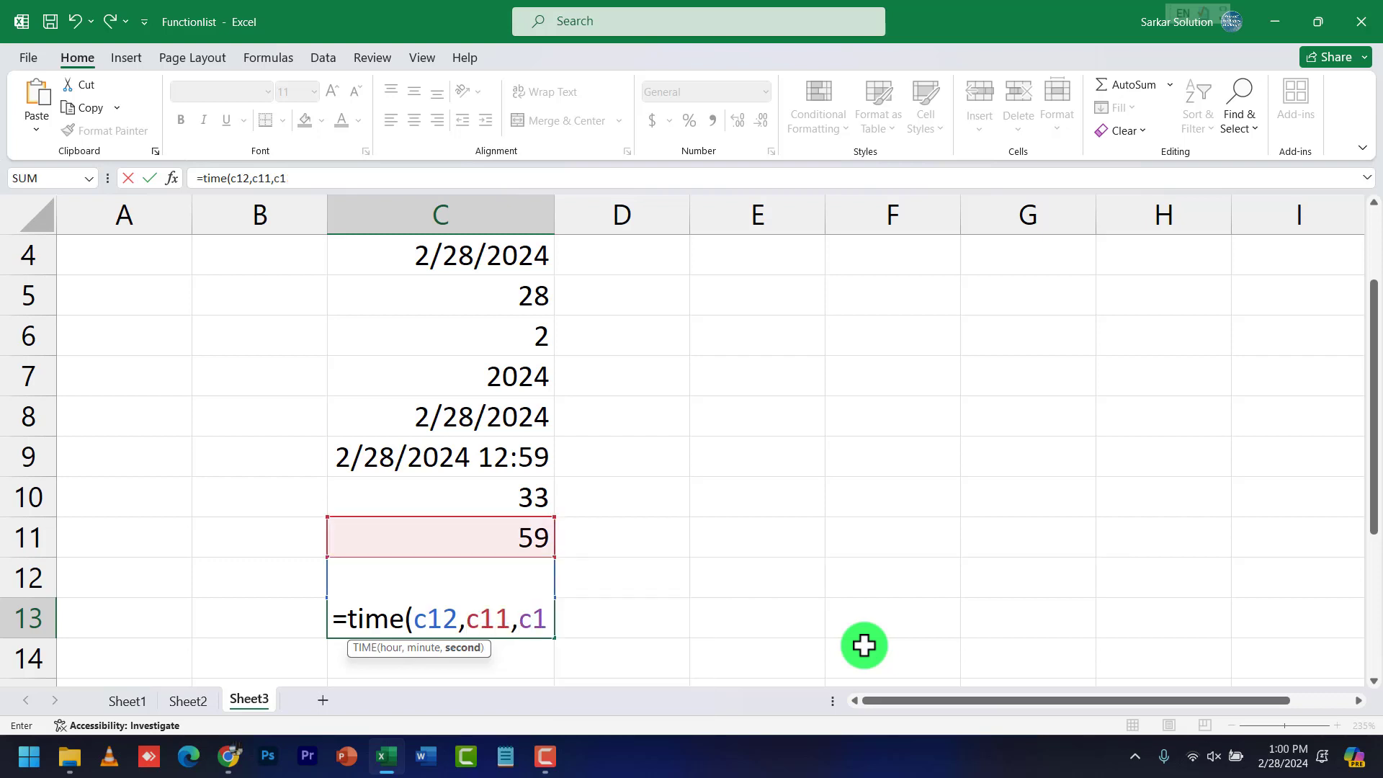
pyautogui.write('0)')
pyautogui.press('Return')
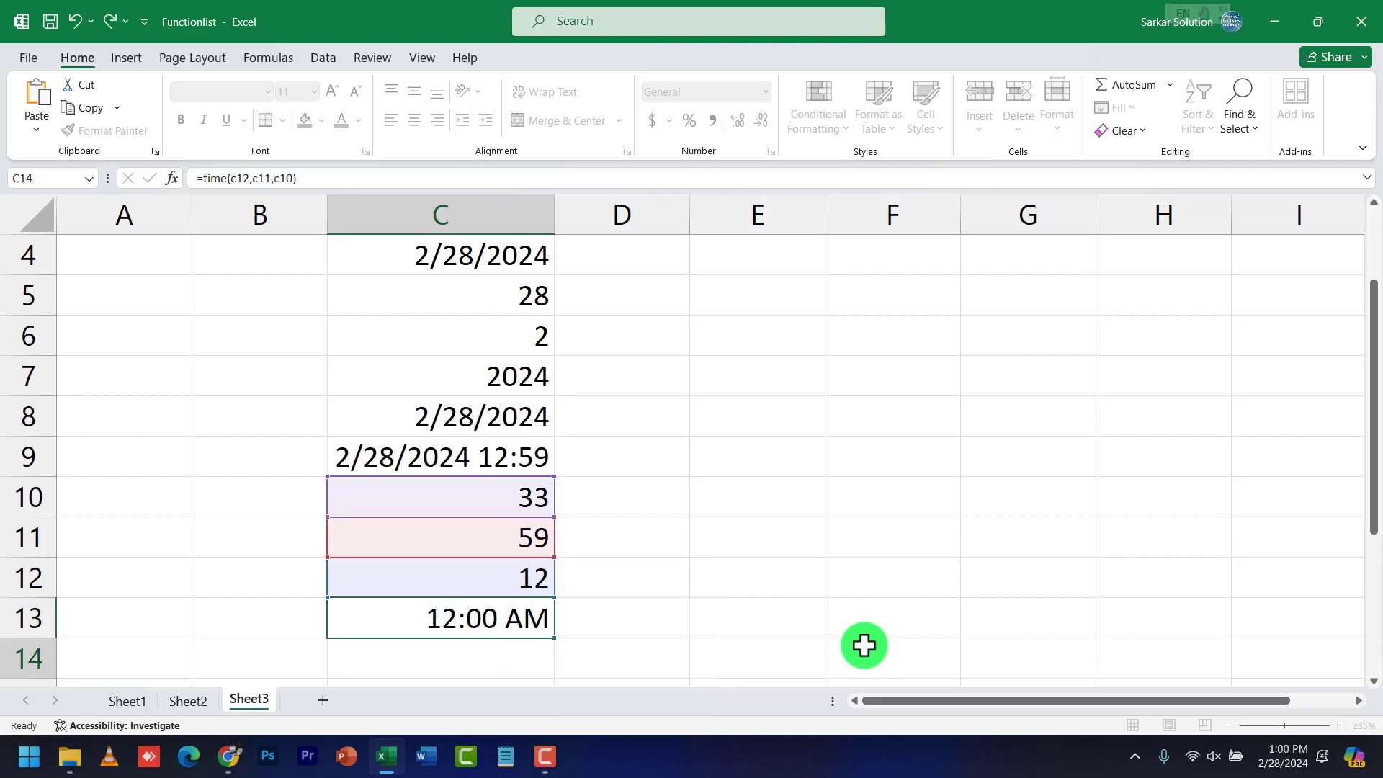
pyautogui.click(496, 619)
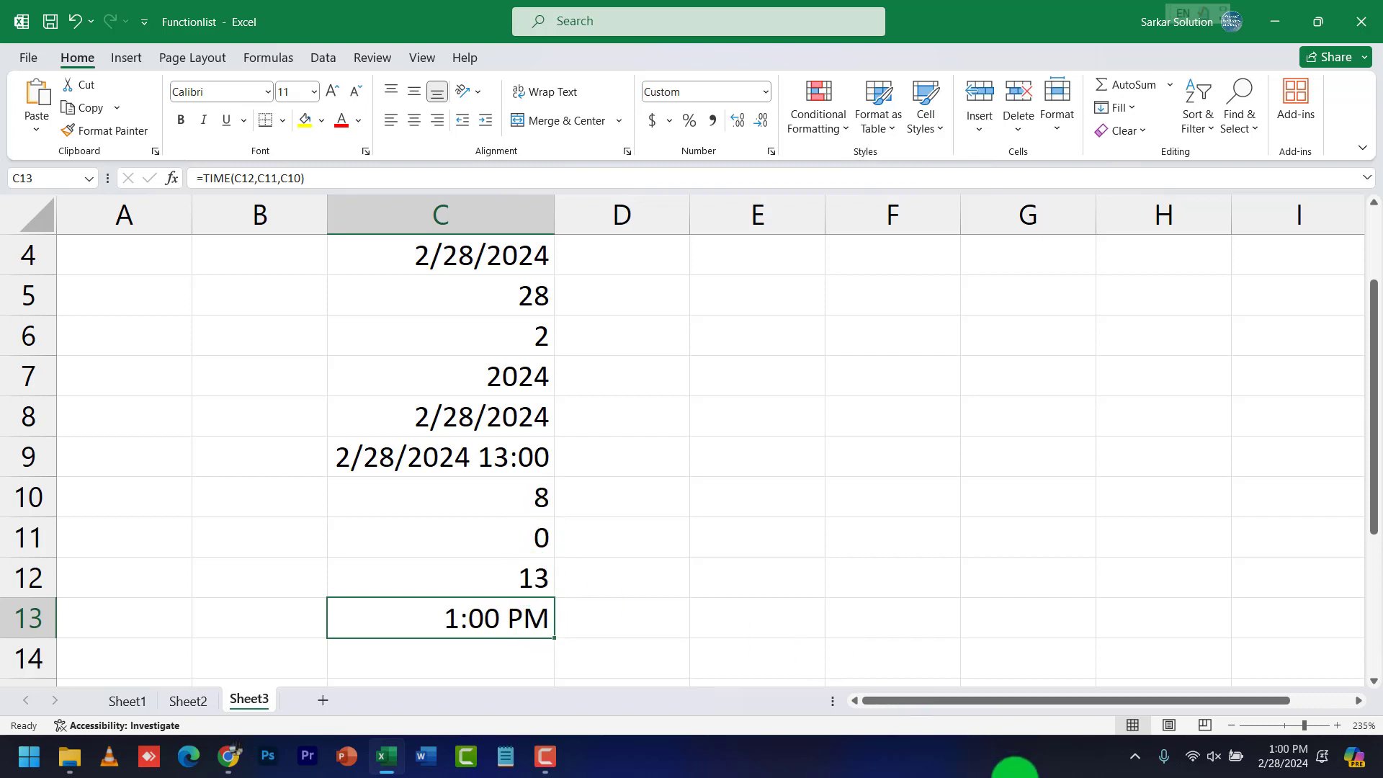
pyautogui.click(670, 626)
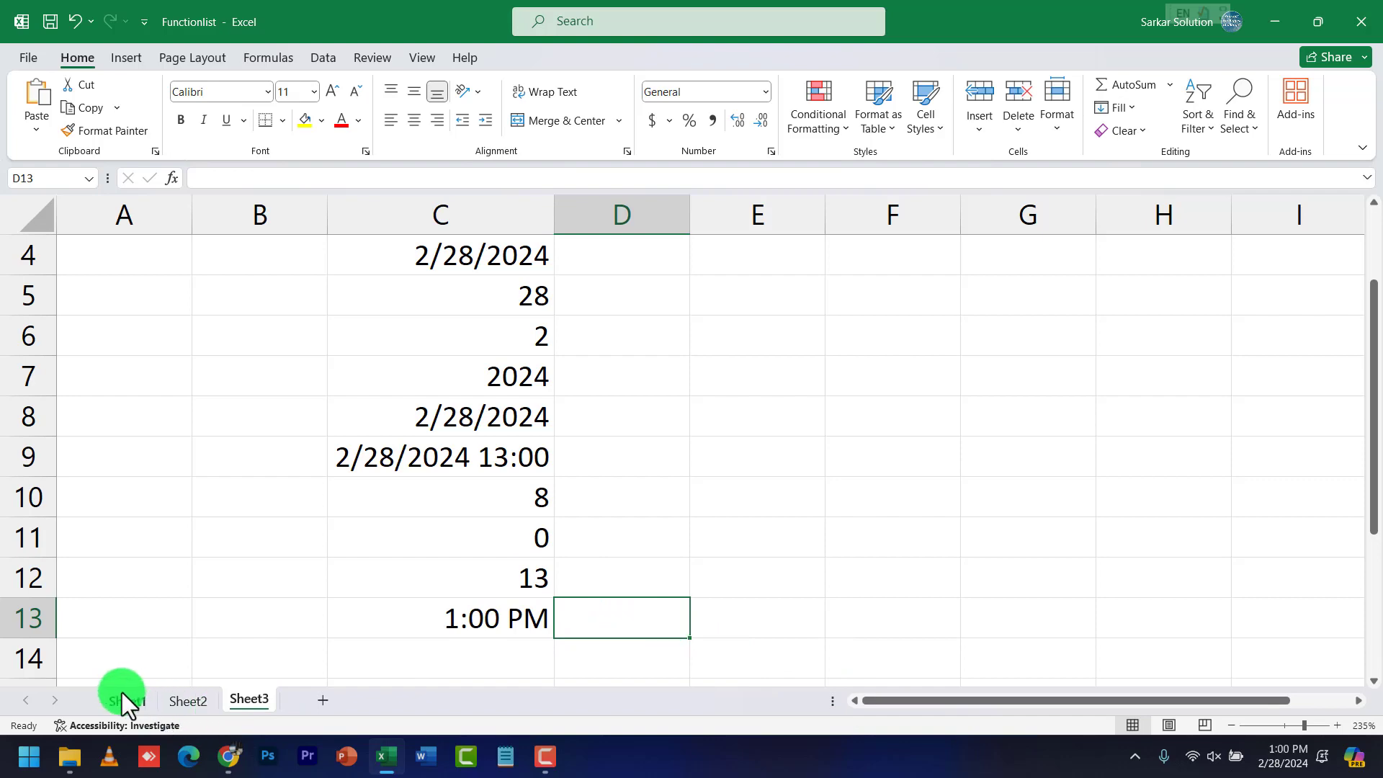
# On Sheet1, go over Hour, Minute, Second, Time, Now, Today, Date and Day
pyautogui.click(124, 698)
pyautogui.click(651, 396)
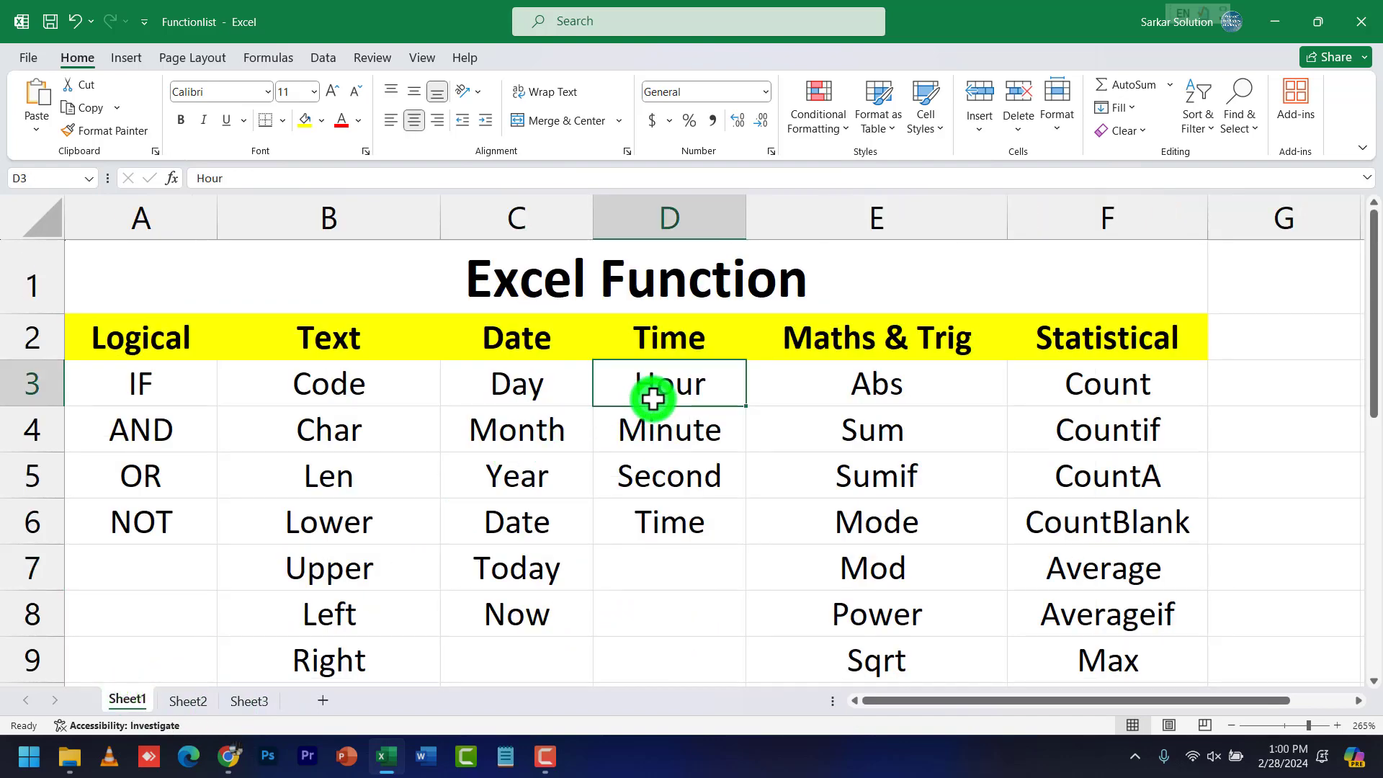
pyautogui.click(663, 428)
pyautogui.click(658, 478)
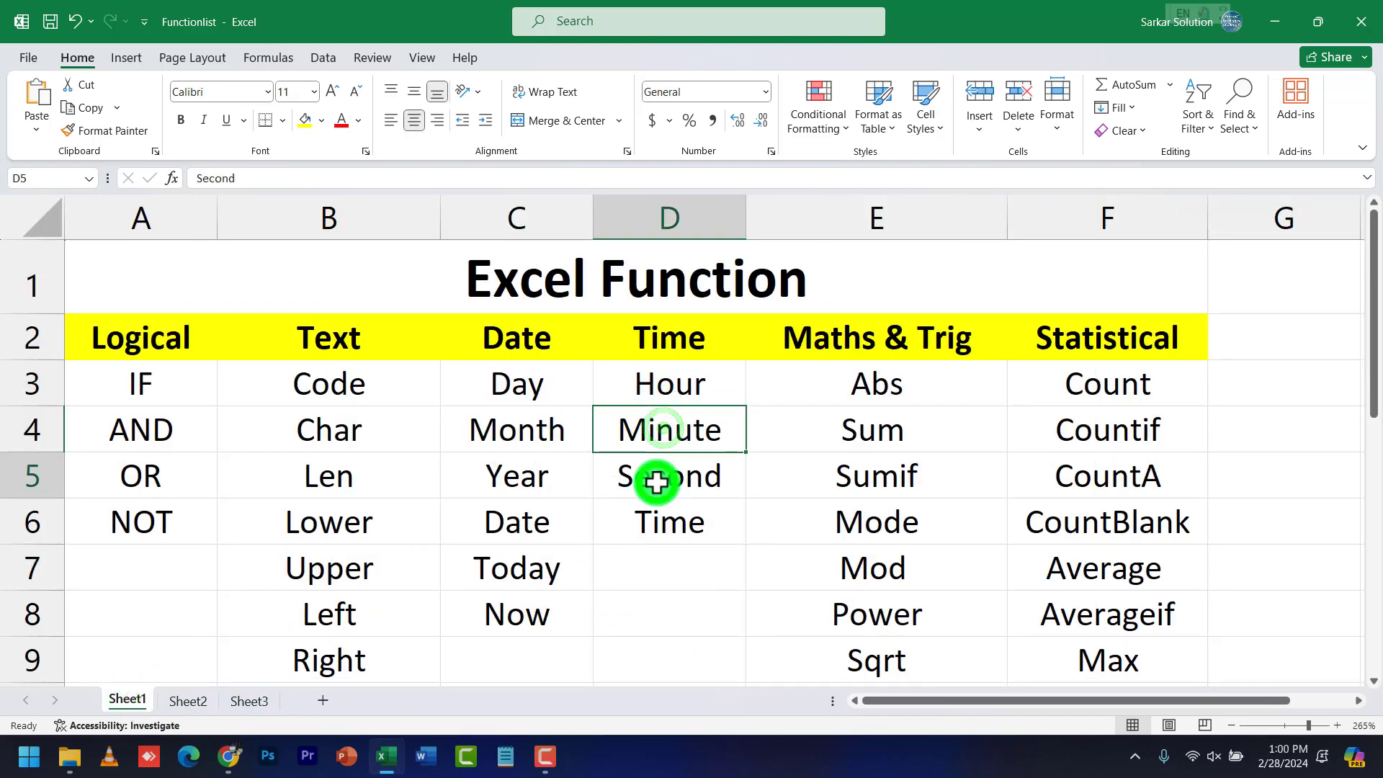
pyautogui.click(655, 533)
pyautogui.click(472, 633)
pyautogui.click(645, 621)
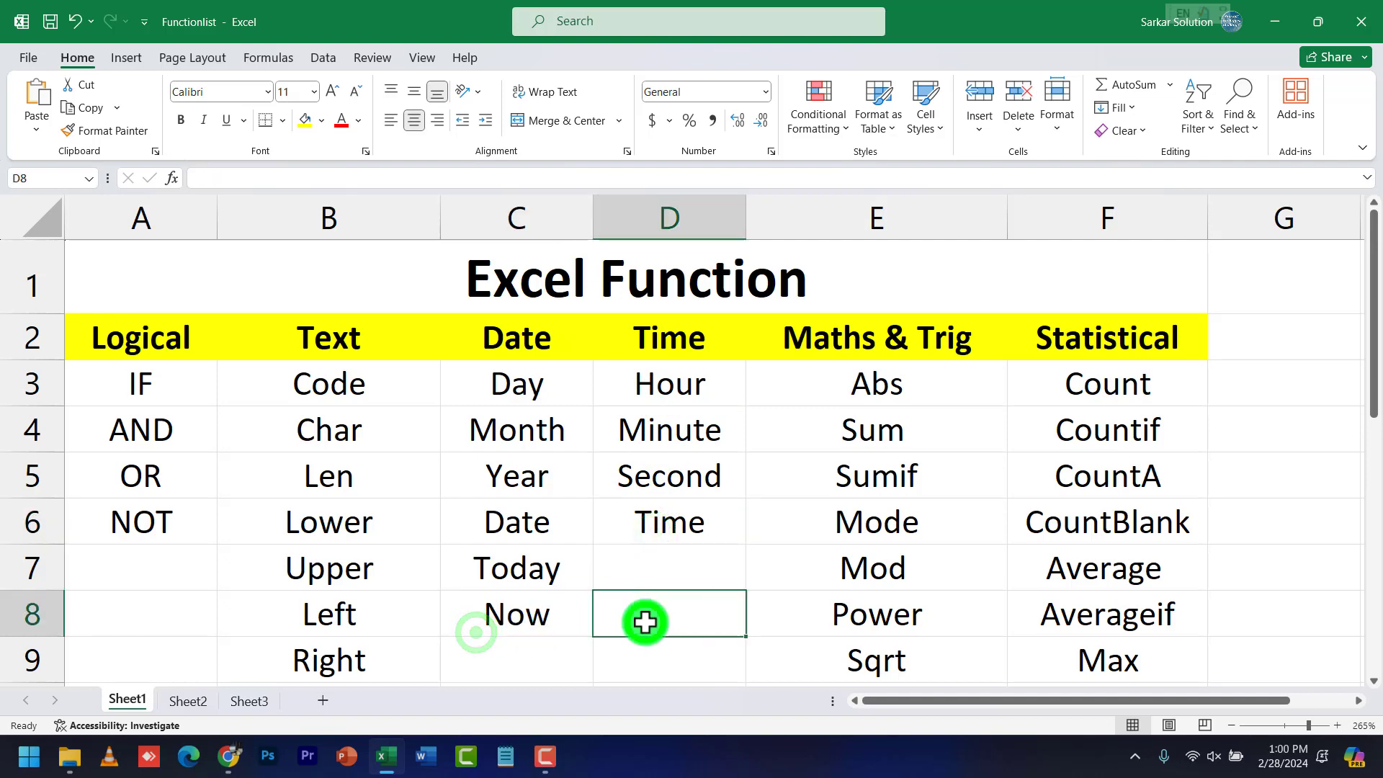
pyautogui.click(537, 612)
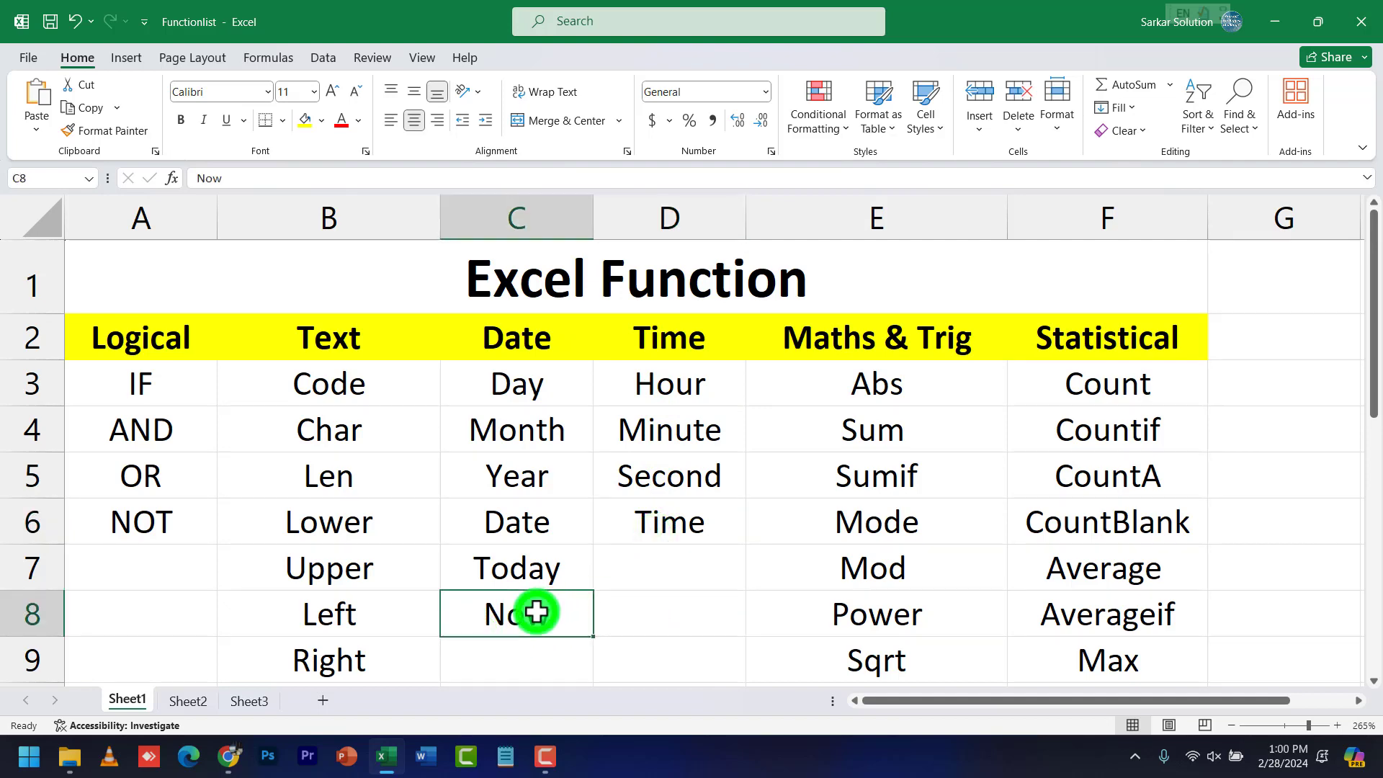
pyautogui.click(526, 571)
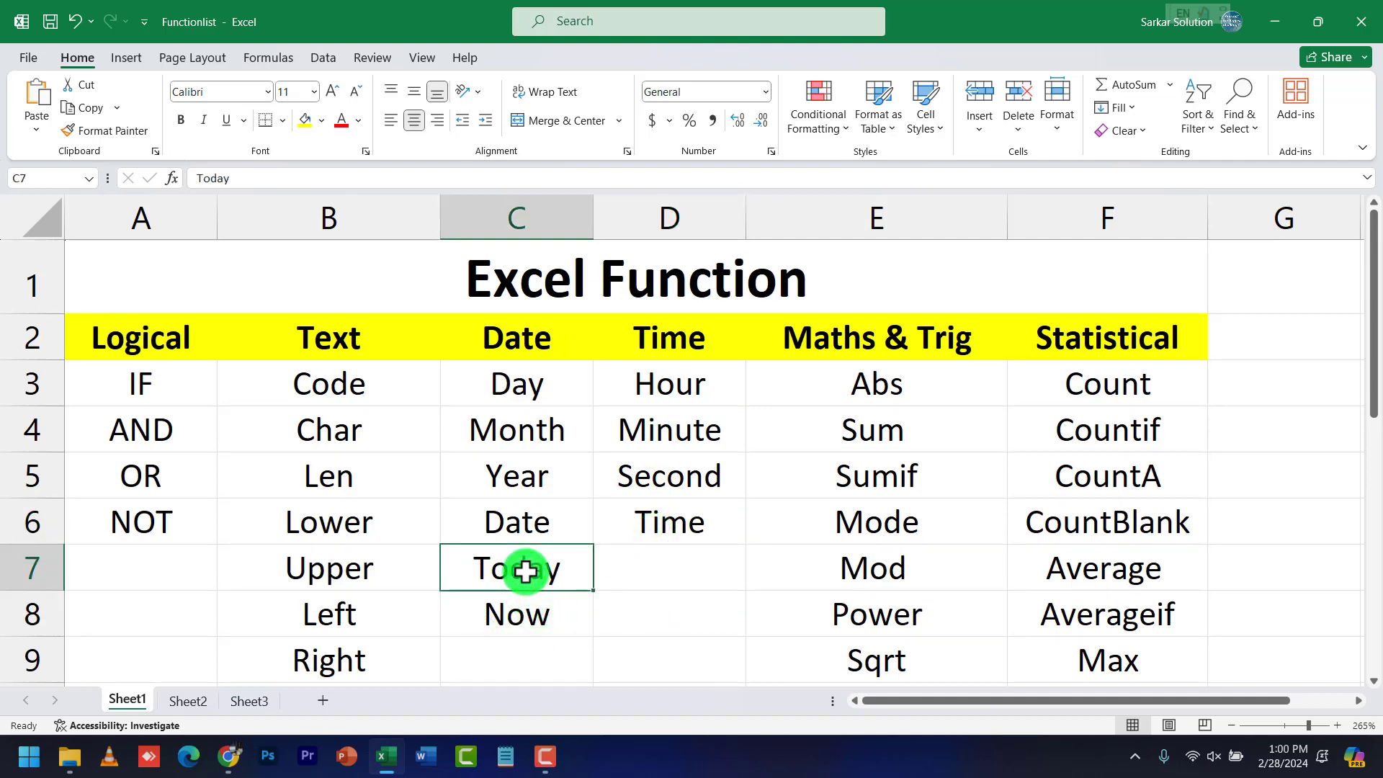
pyautogui.click(519, 525)
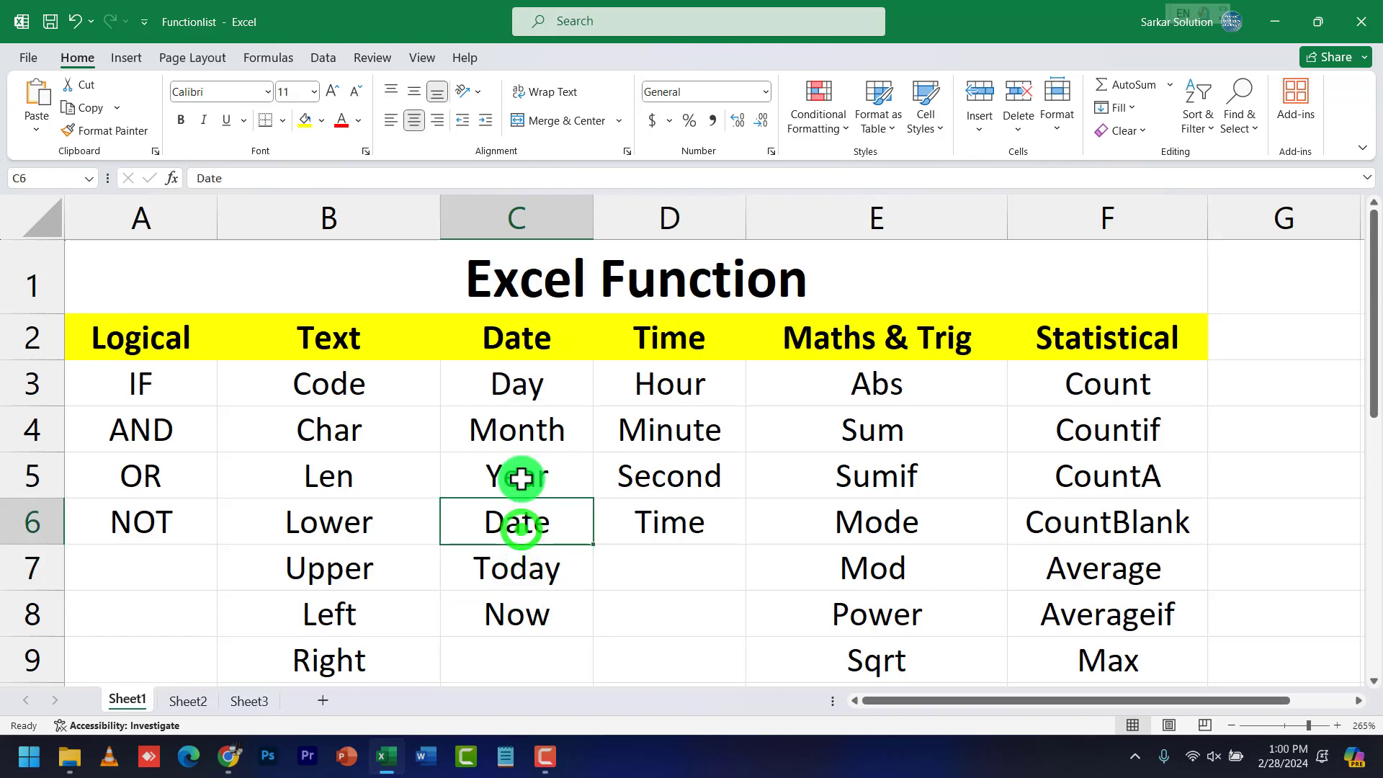
pyautogui.click(521, 393)
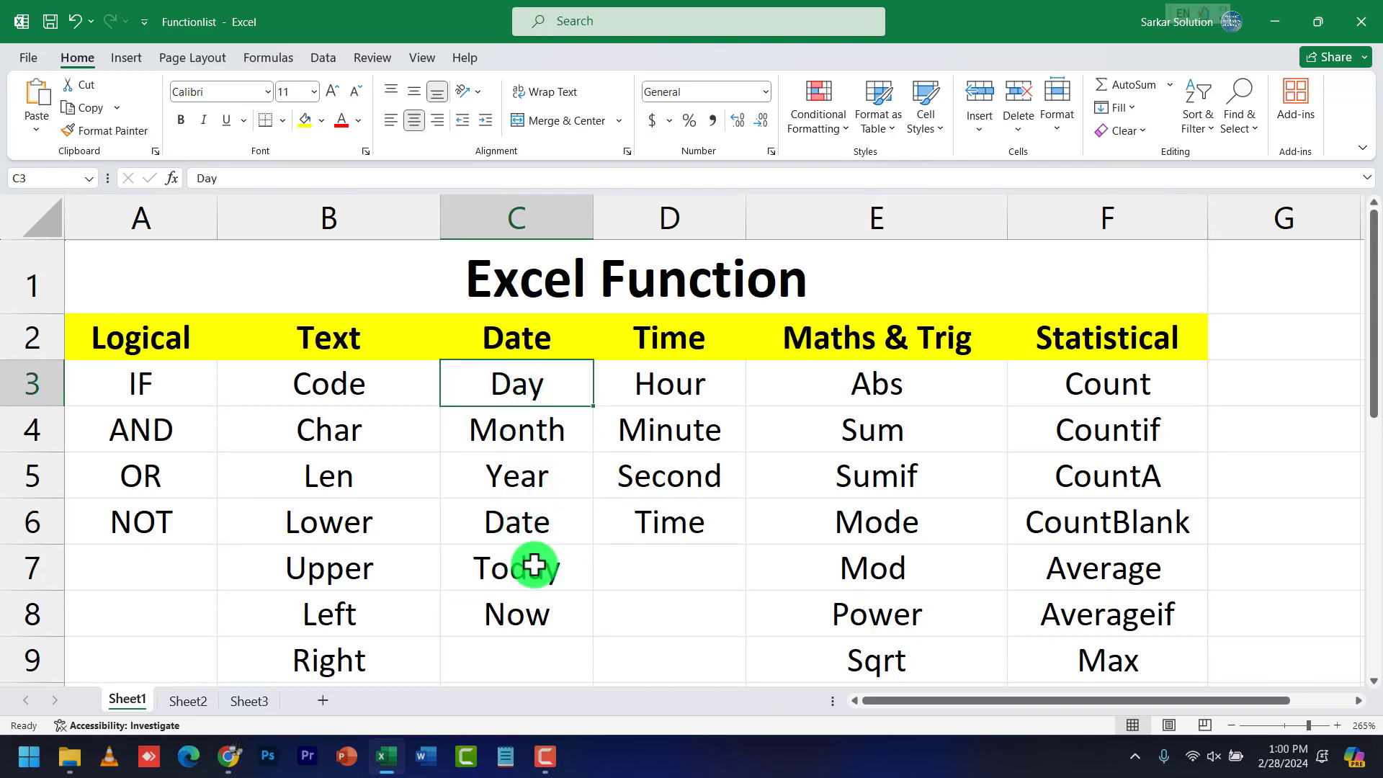
pyautogui.click(521, 517)
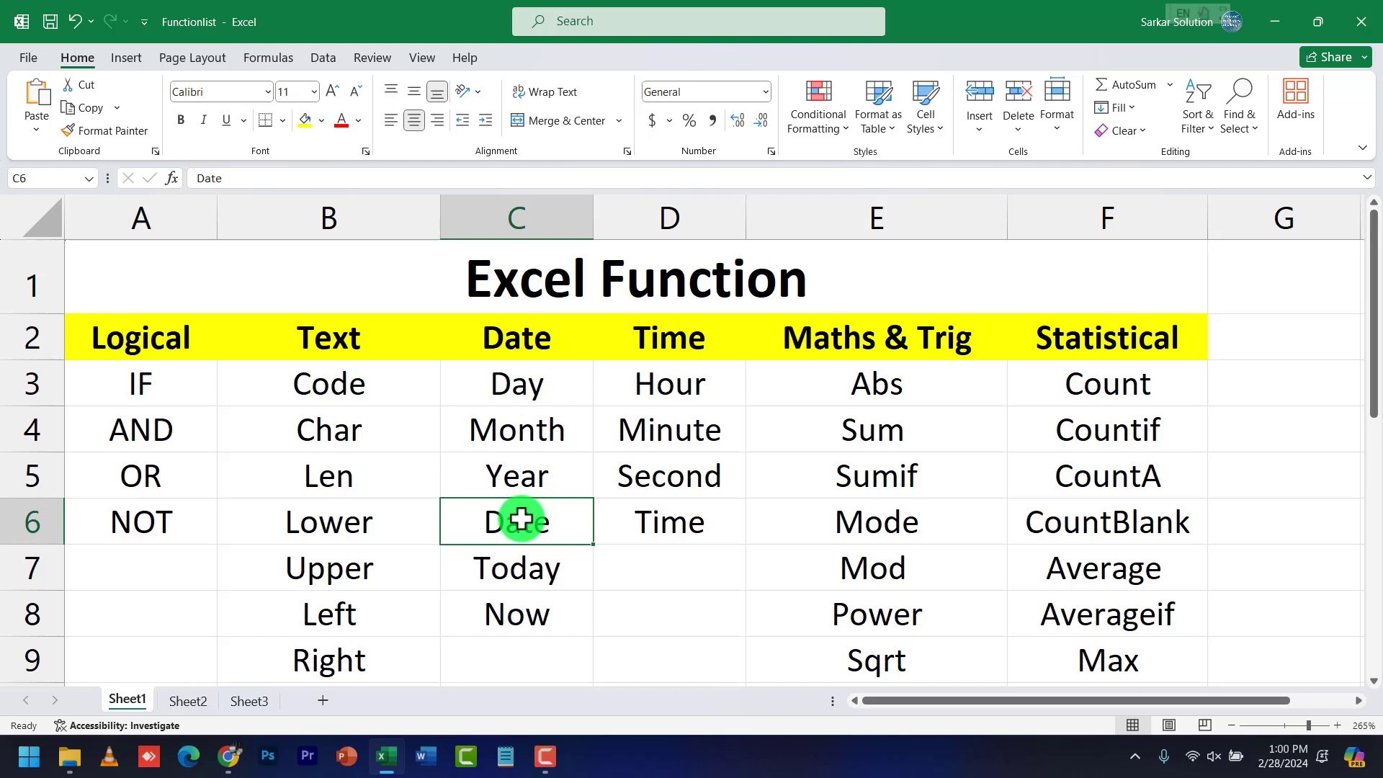
# Go over the Text column: Code, Char, Len, Lower, Upper, Left, Right, Concatenate
pyautogui.click(371, 391)
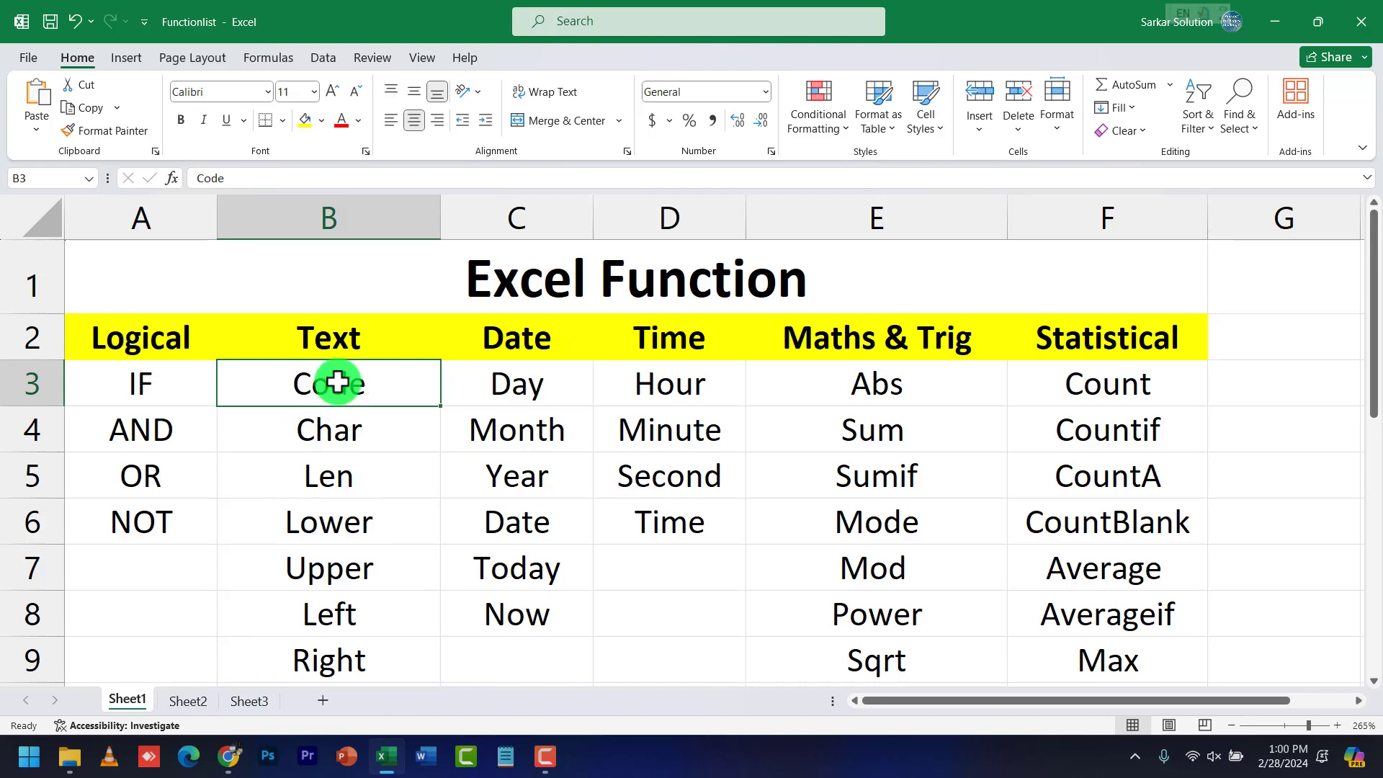
pyautogui.click(313, 430)
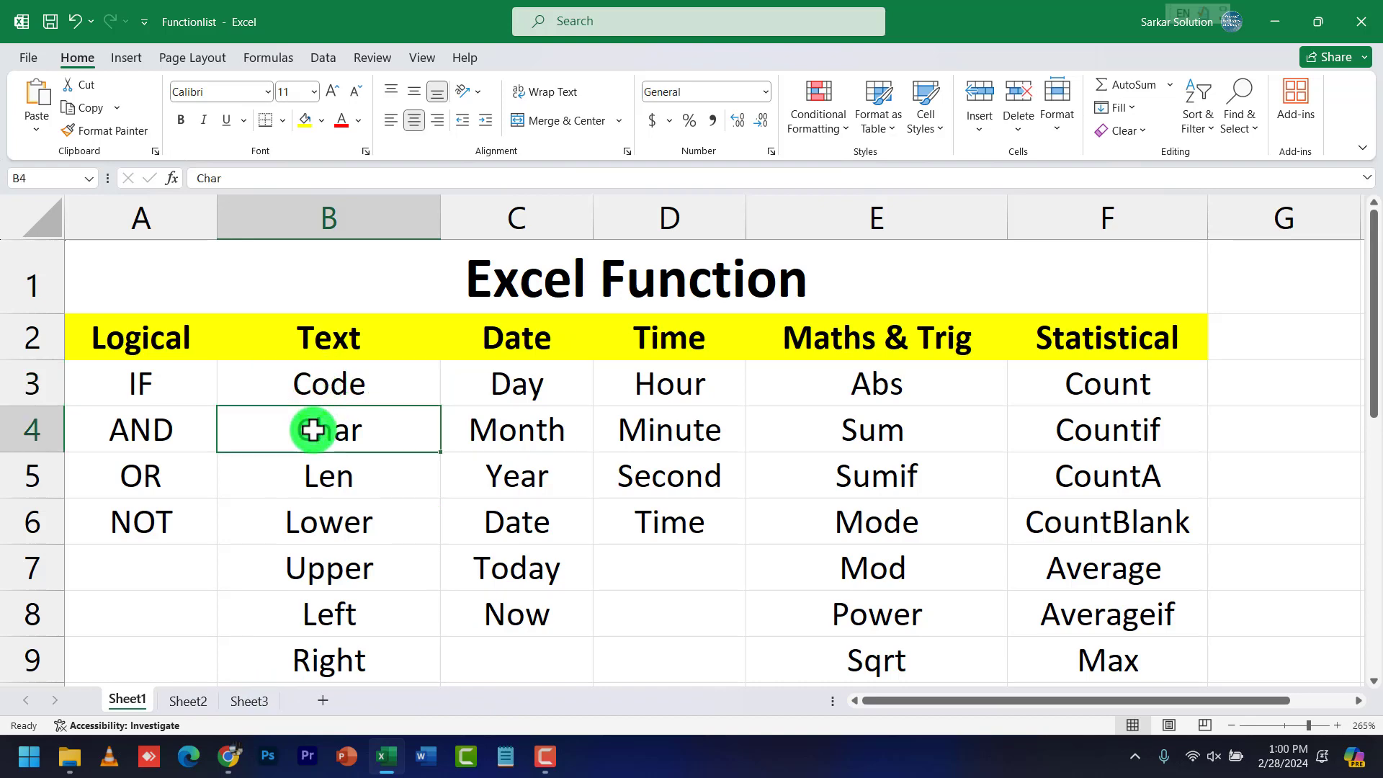
pyautogui.click(318, 473)
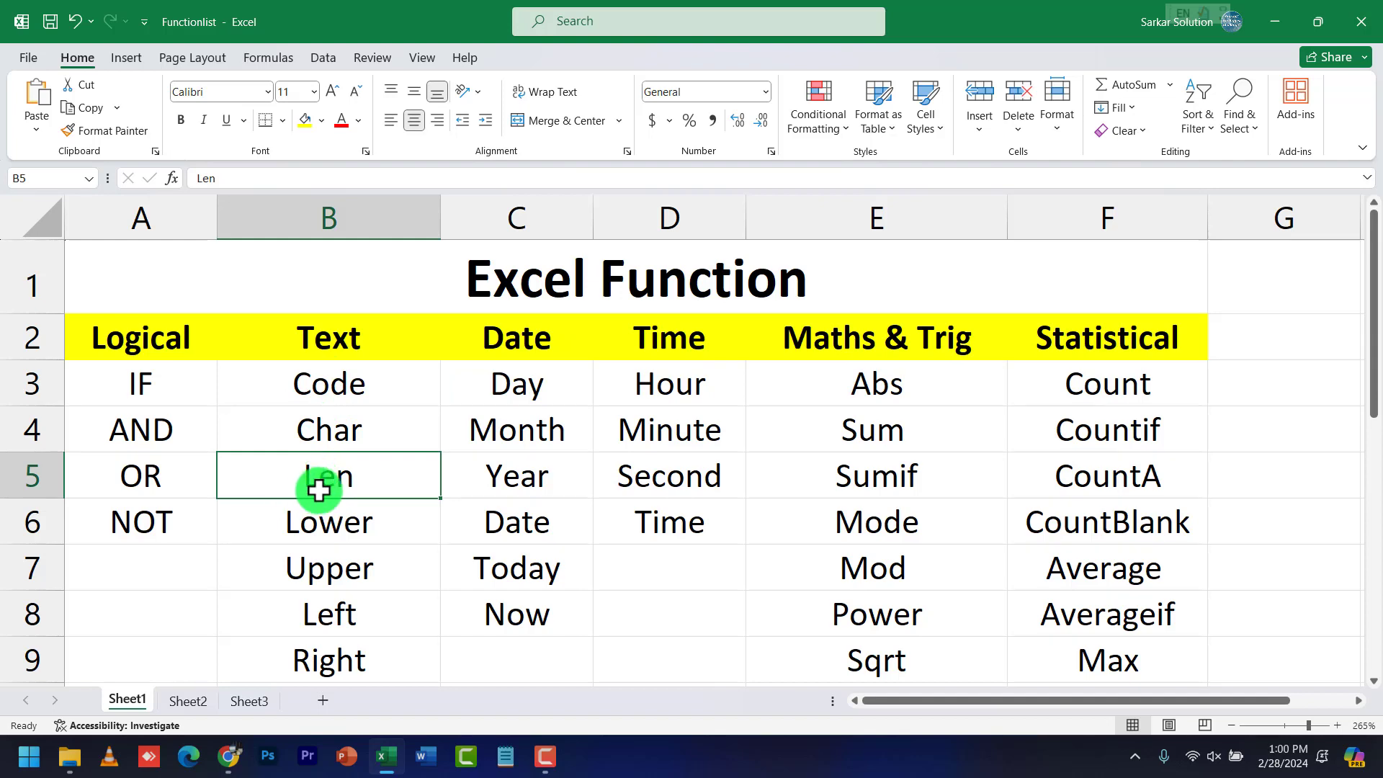
pyautogui.click(341, 520)
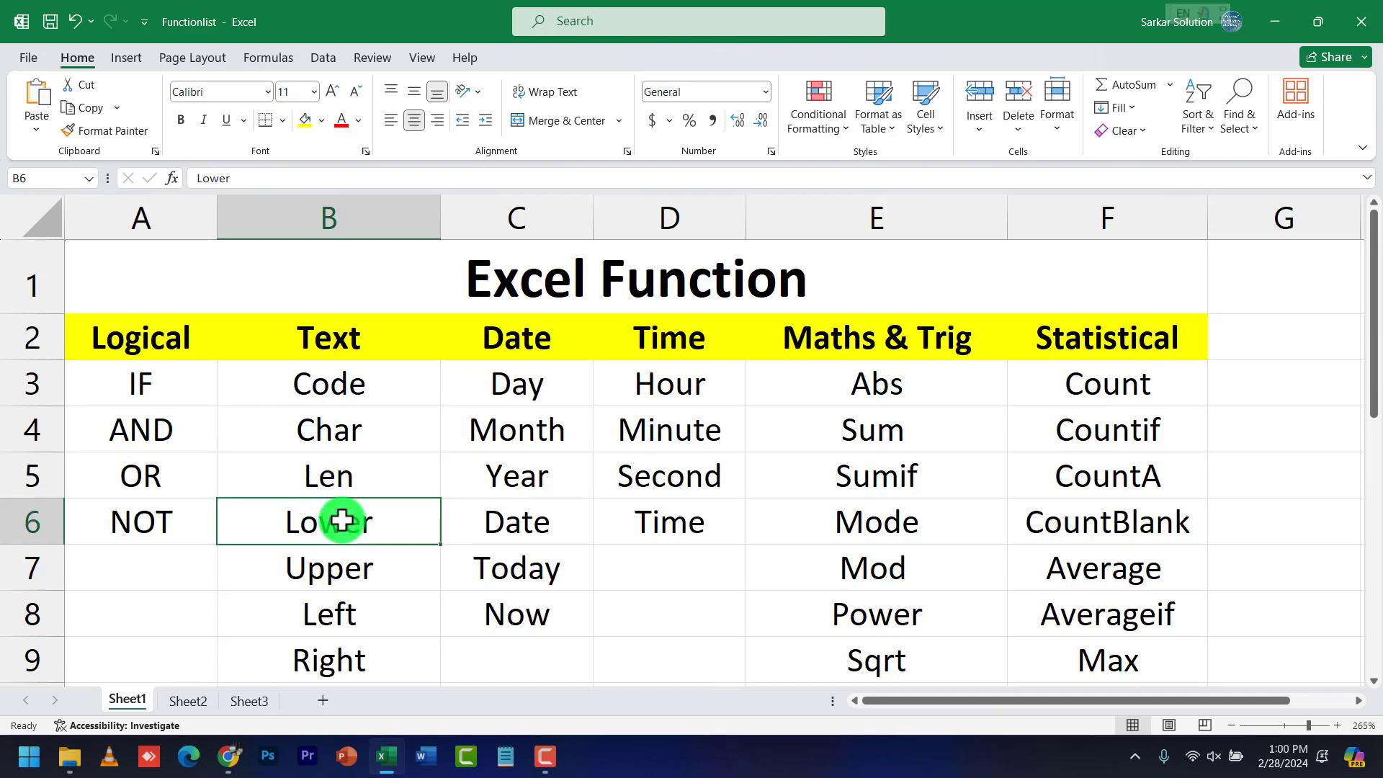
pyautogui.click(342, 566)
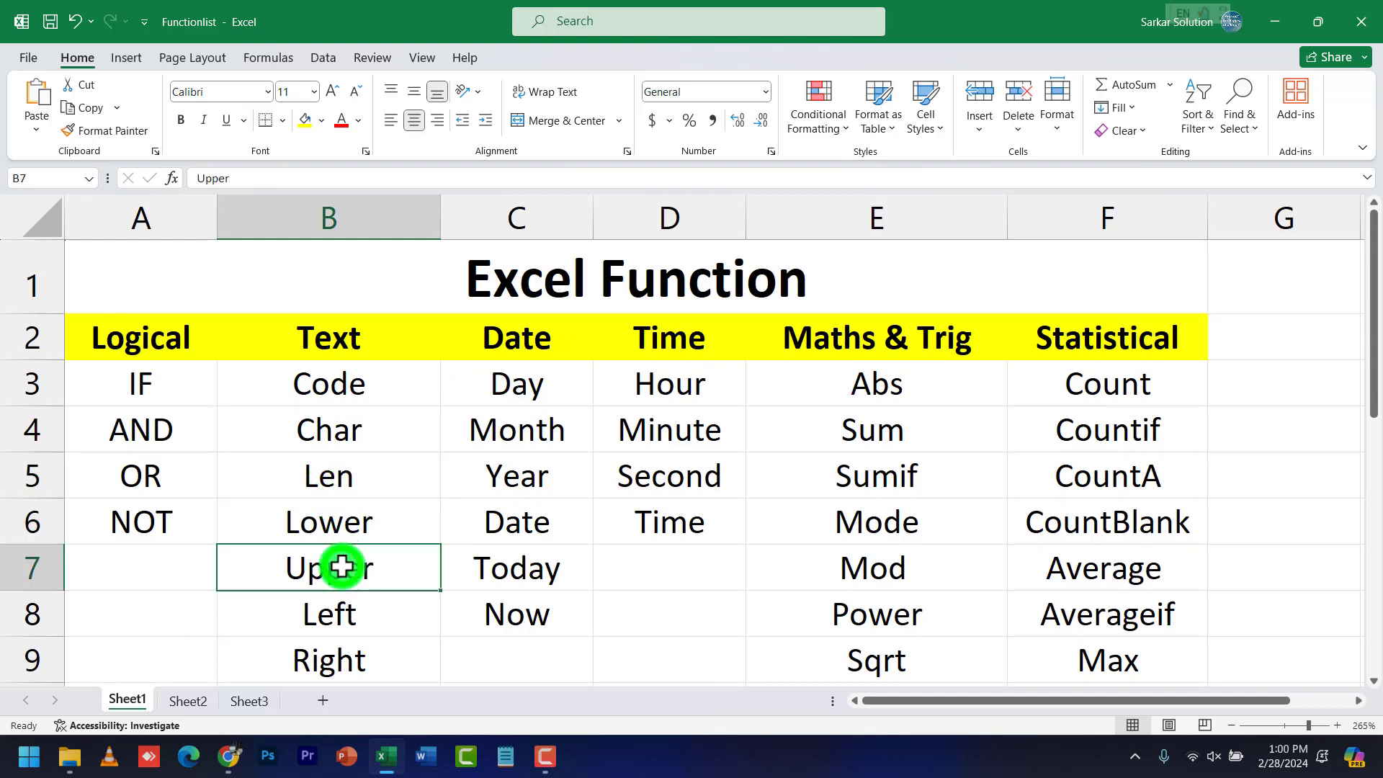
pyautogui.click(333, 609)
pyautogui.scroll(-2, 333, 608)
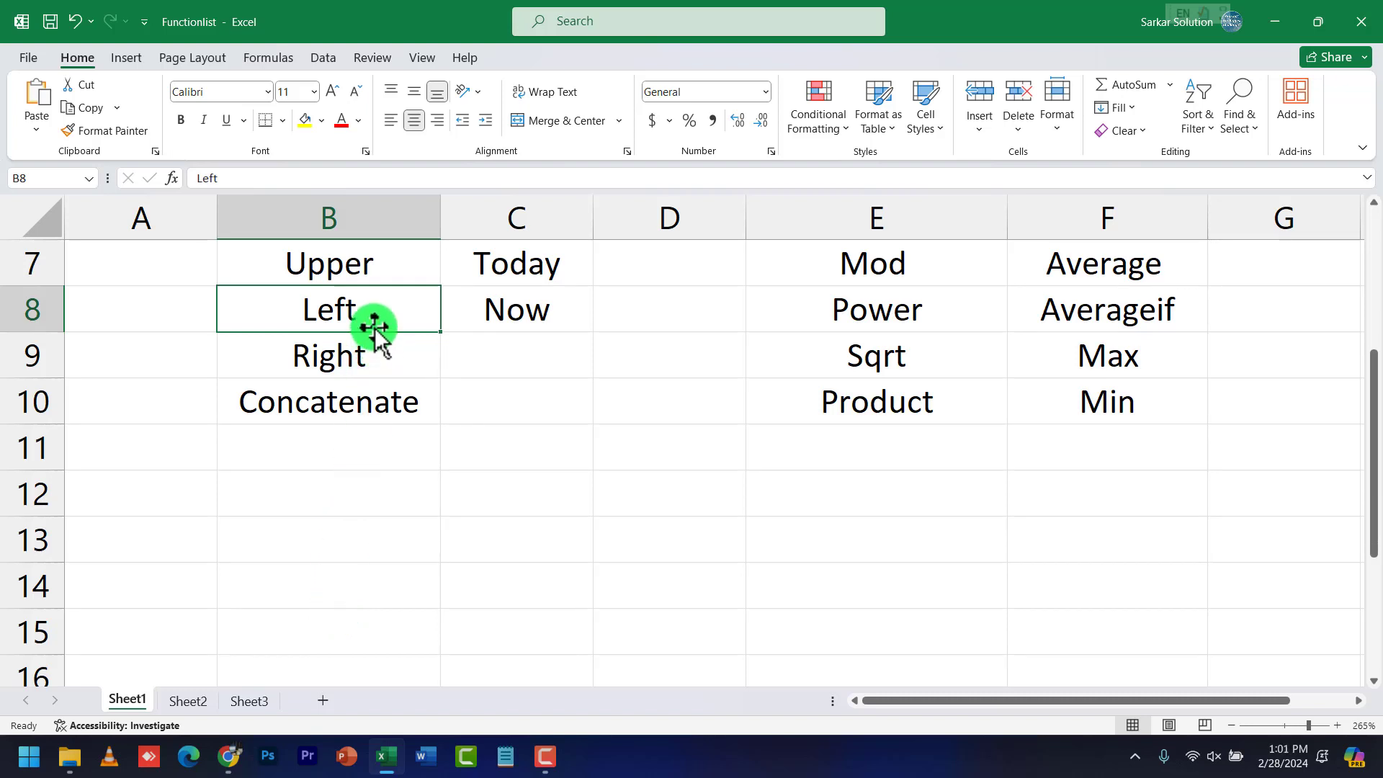
pyautogui.click(349, 339)
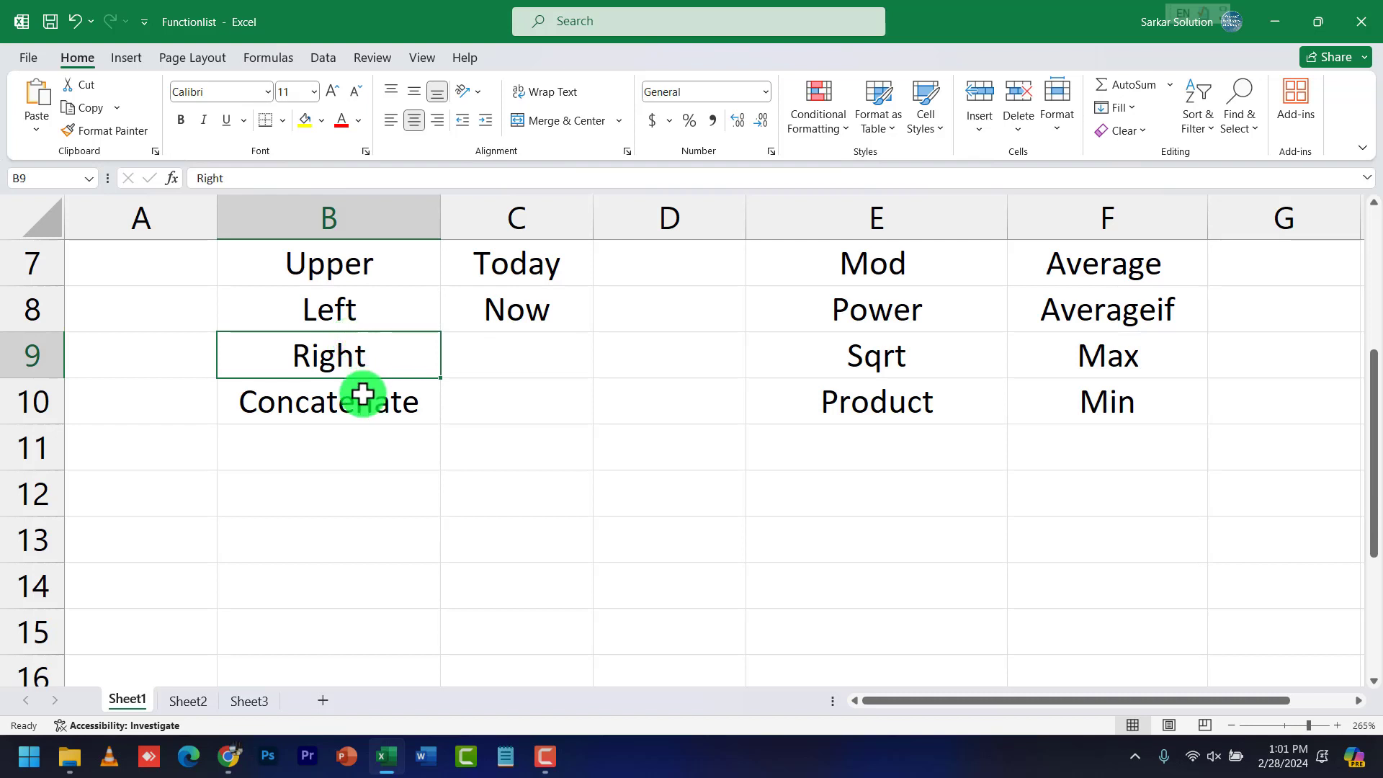
pyautogui.click(462, 407)
pyautogui.click(649, 408)
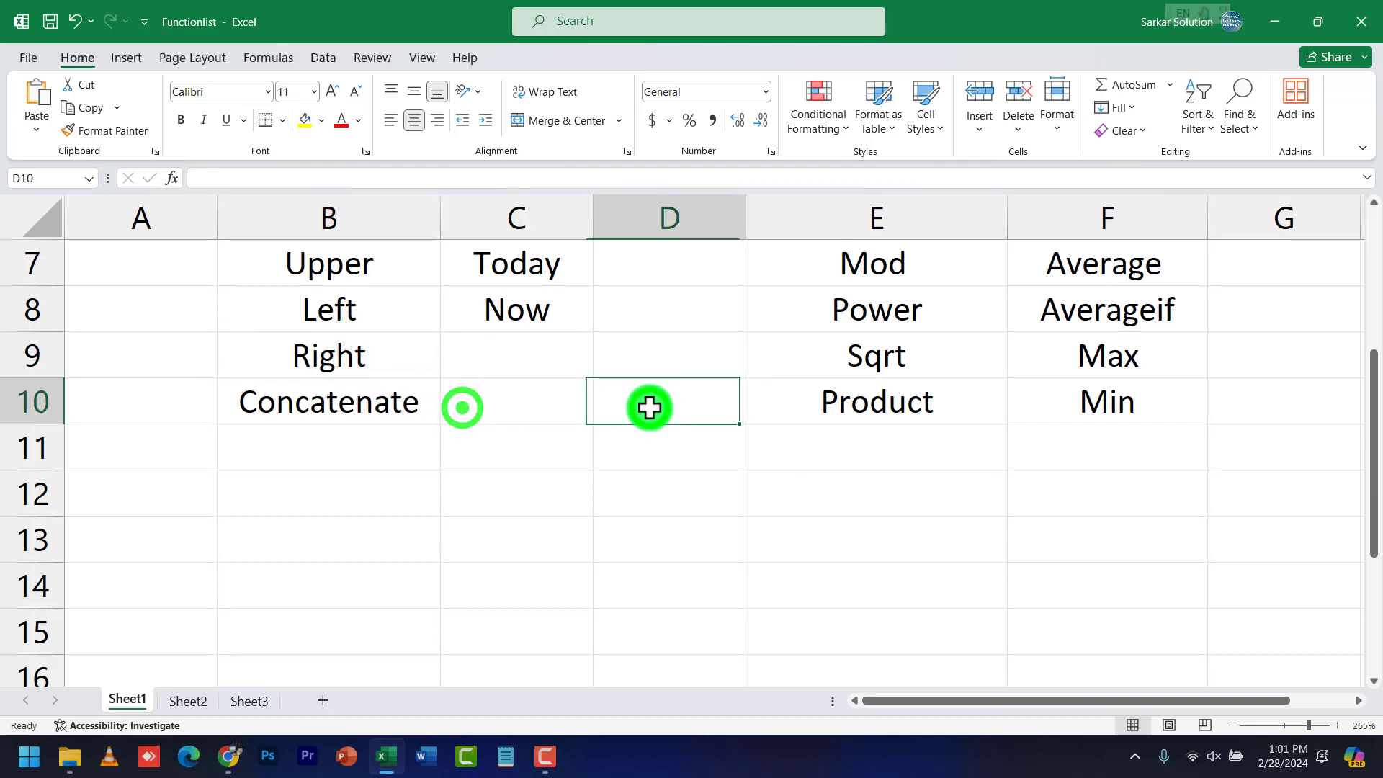
pyautogui.click(349, 358)
pyautogui.click(339, 399)
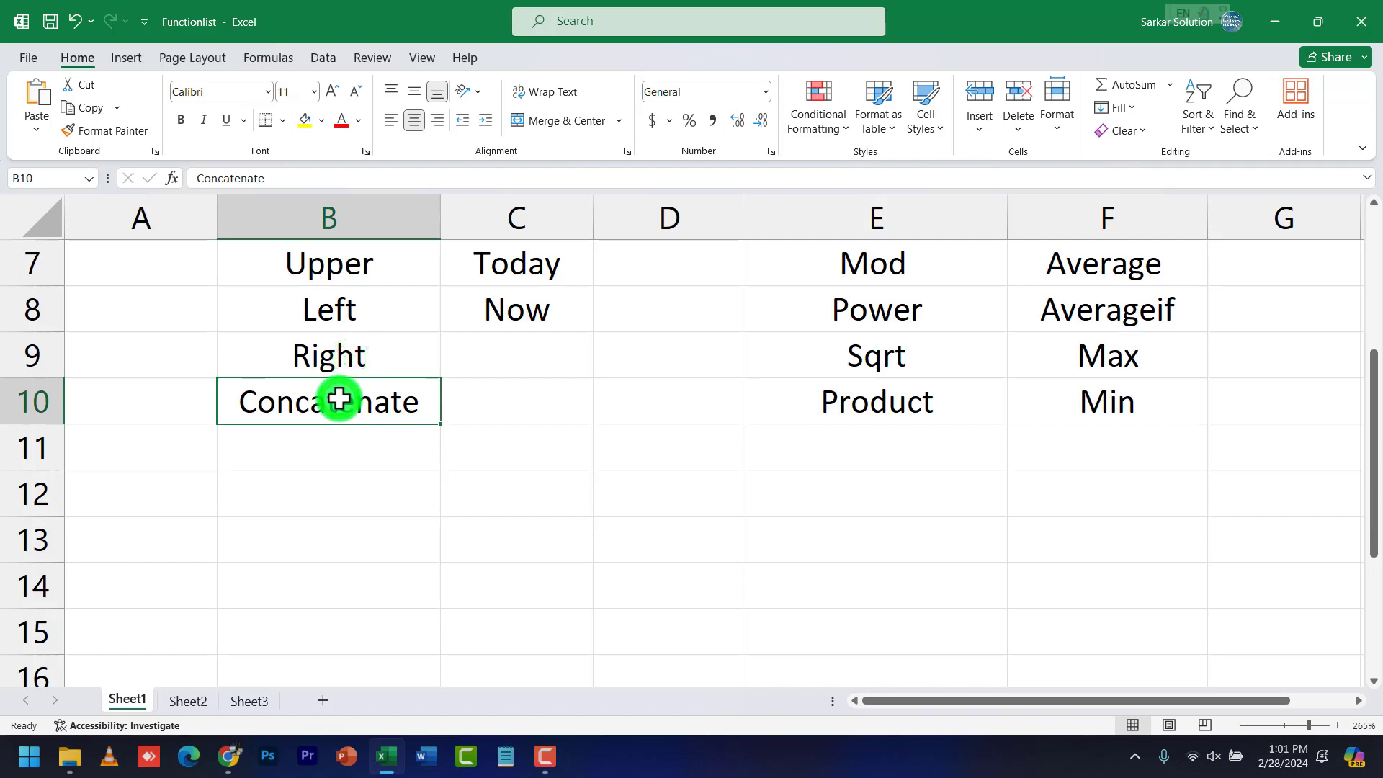
pyautogui.scroll(2, 461, 429)
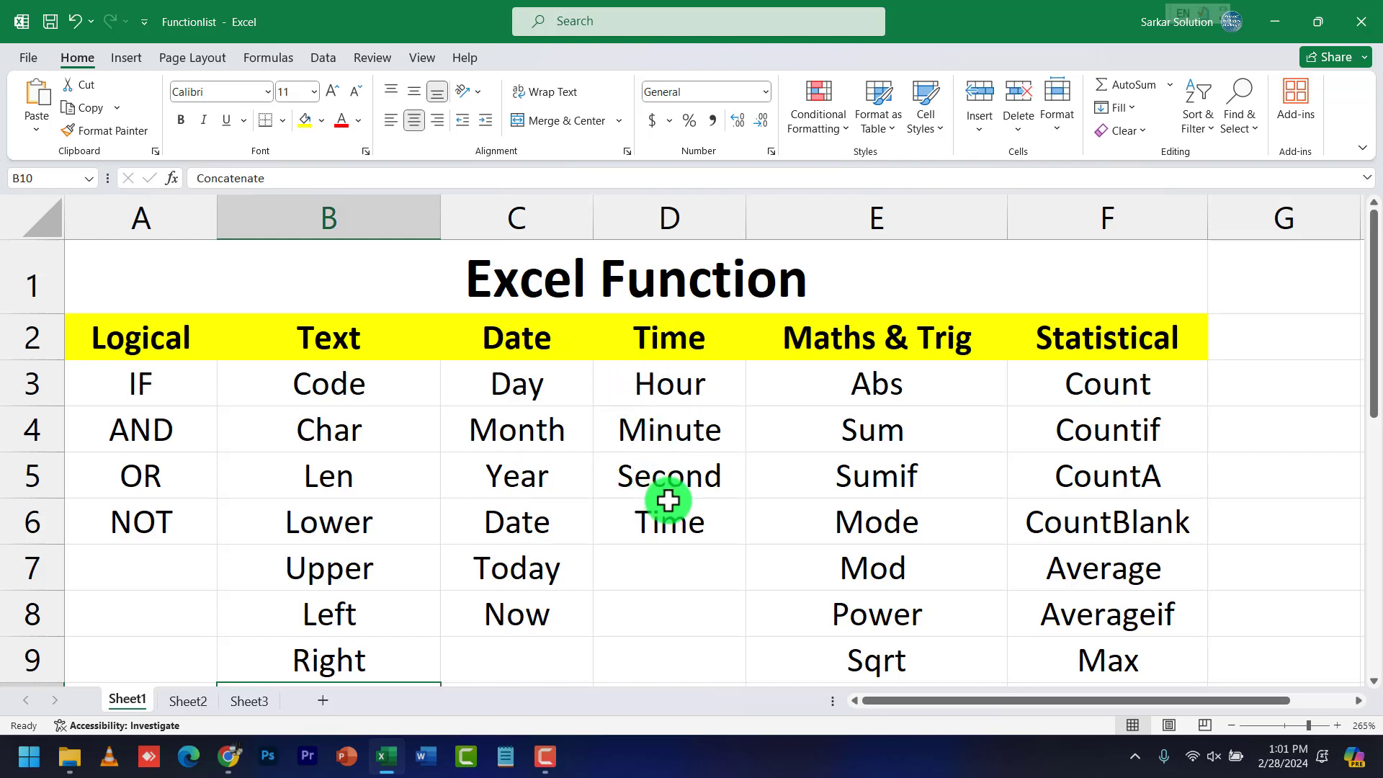
pyautogui.scroll(-2, 565, 461)
pyautogui.scroll(2, 563, 461)
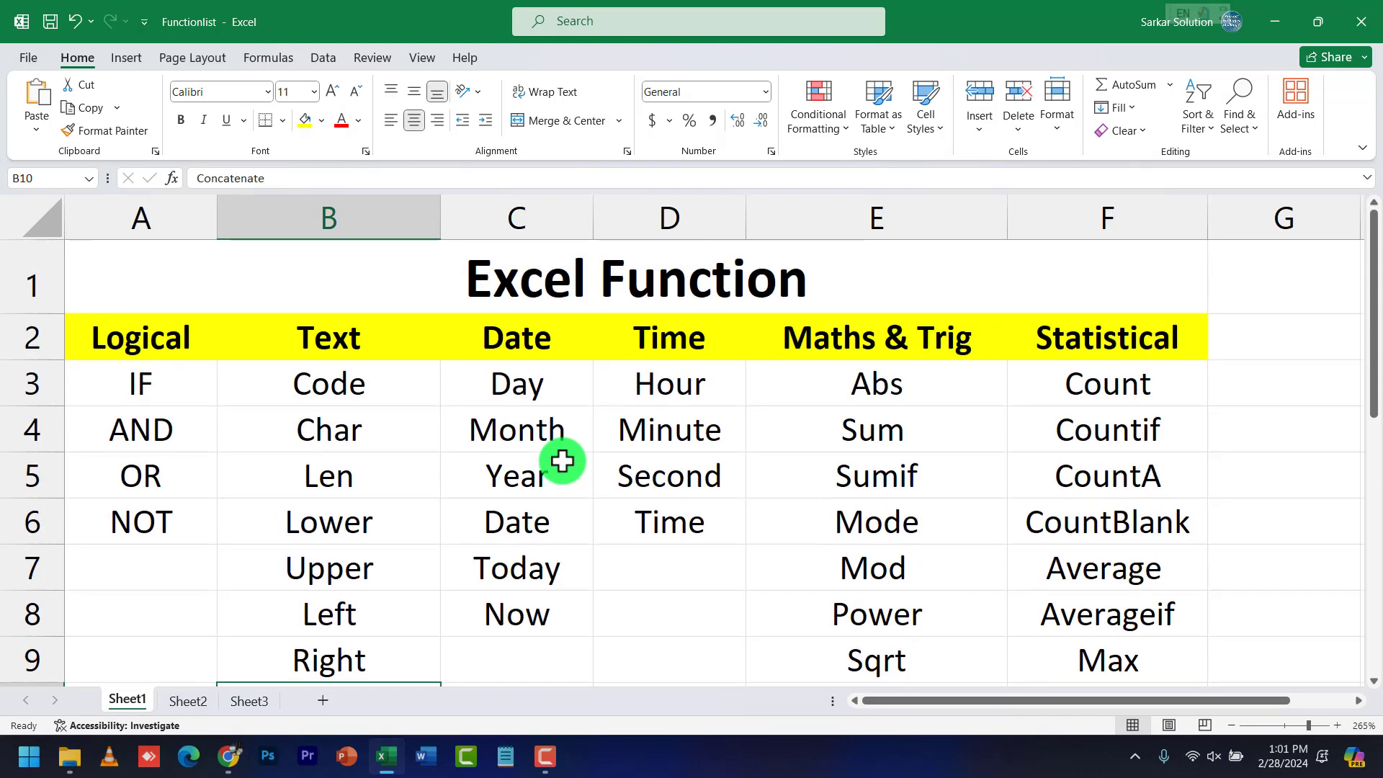